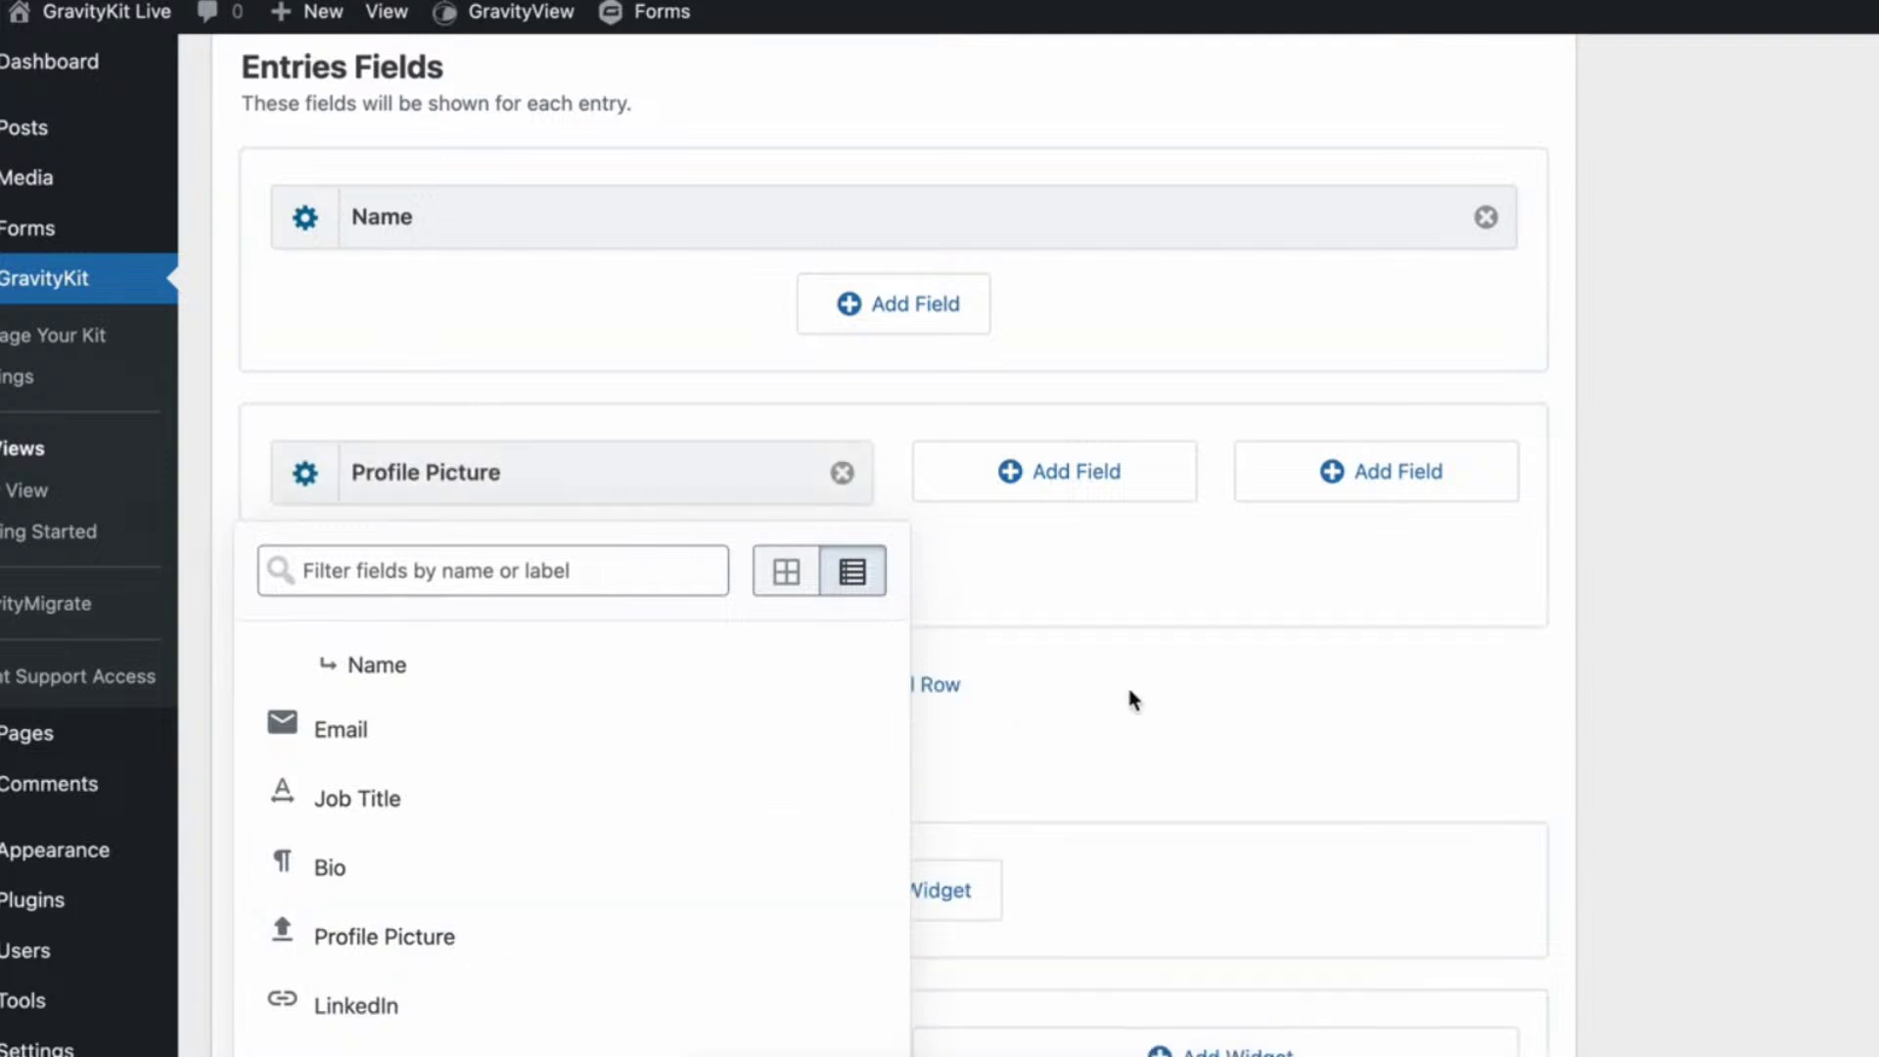
Add the Email and Job Title fields to the column beside Profile Picture in the second entries row.
click(1077, 485)
scroll(944, 729, down, 6)
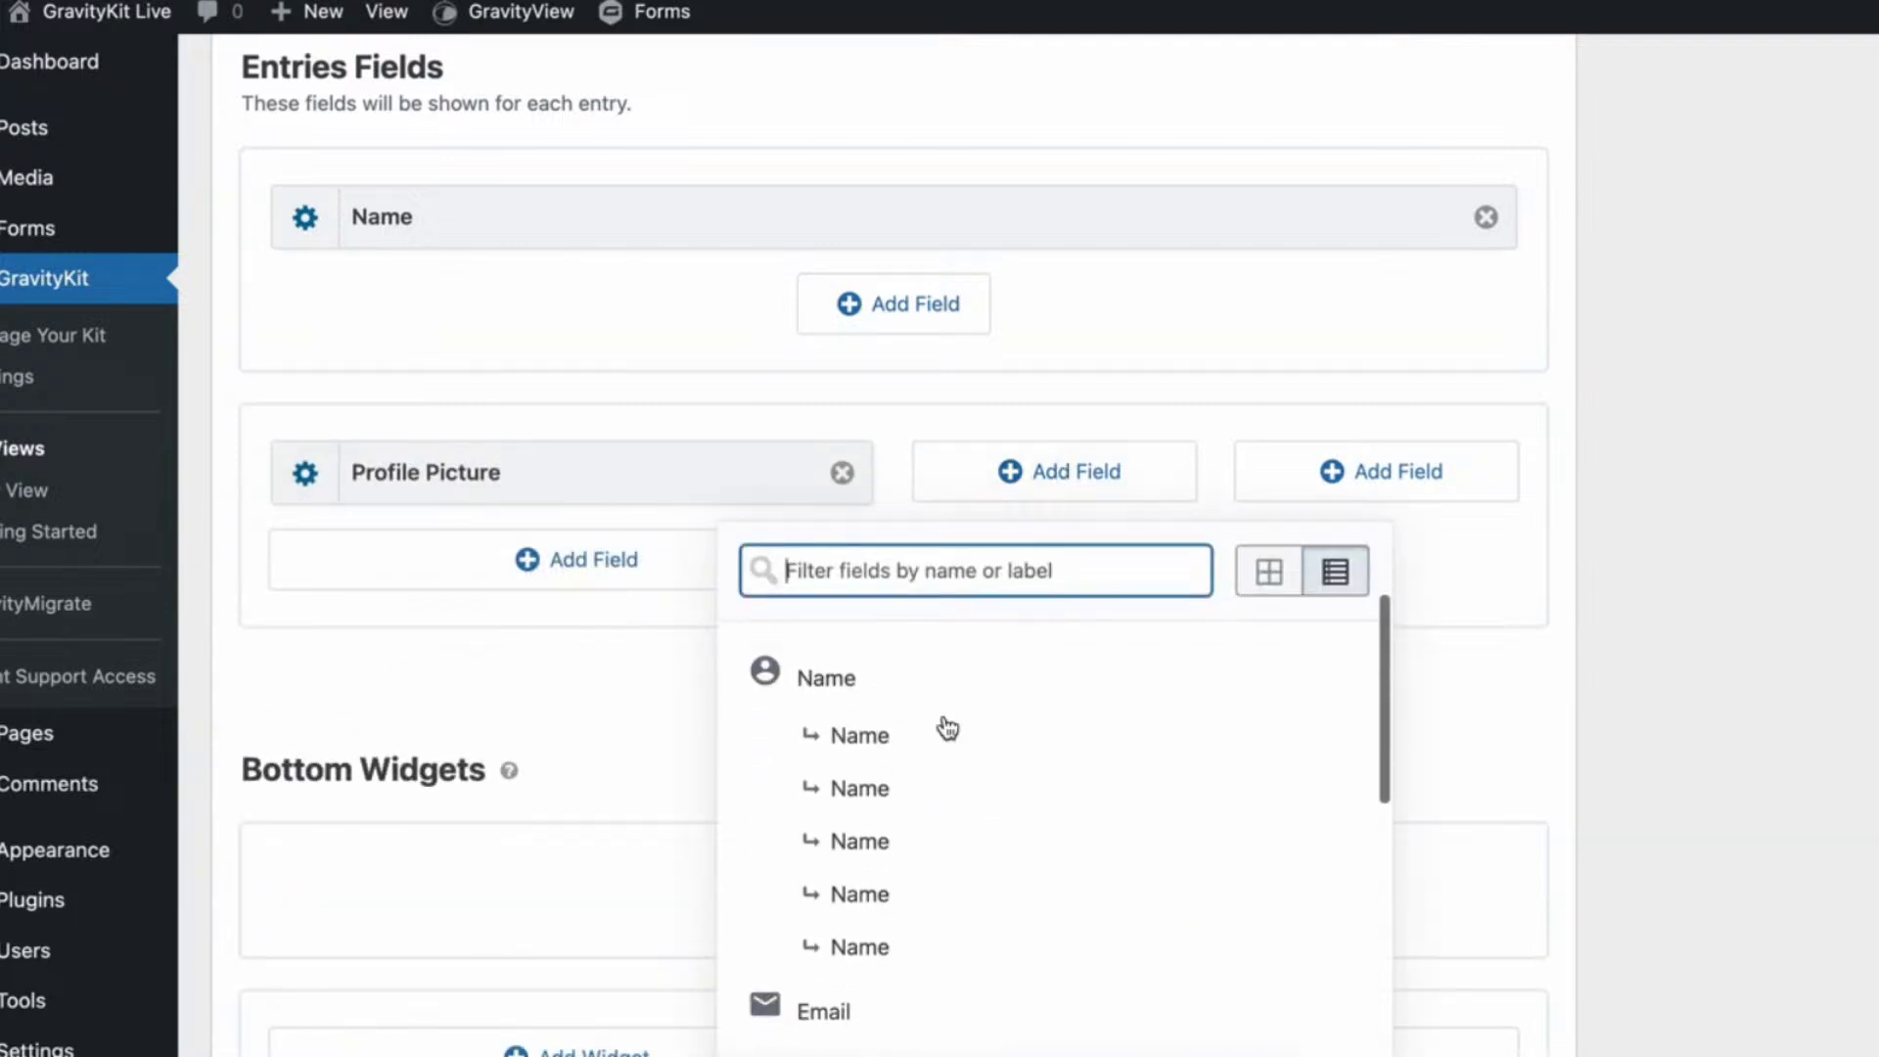
click(865, 654)
click(871, 724)
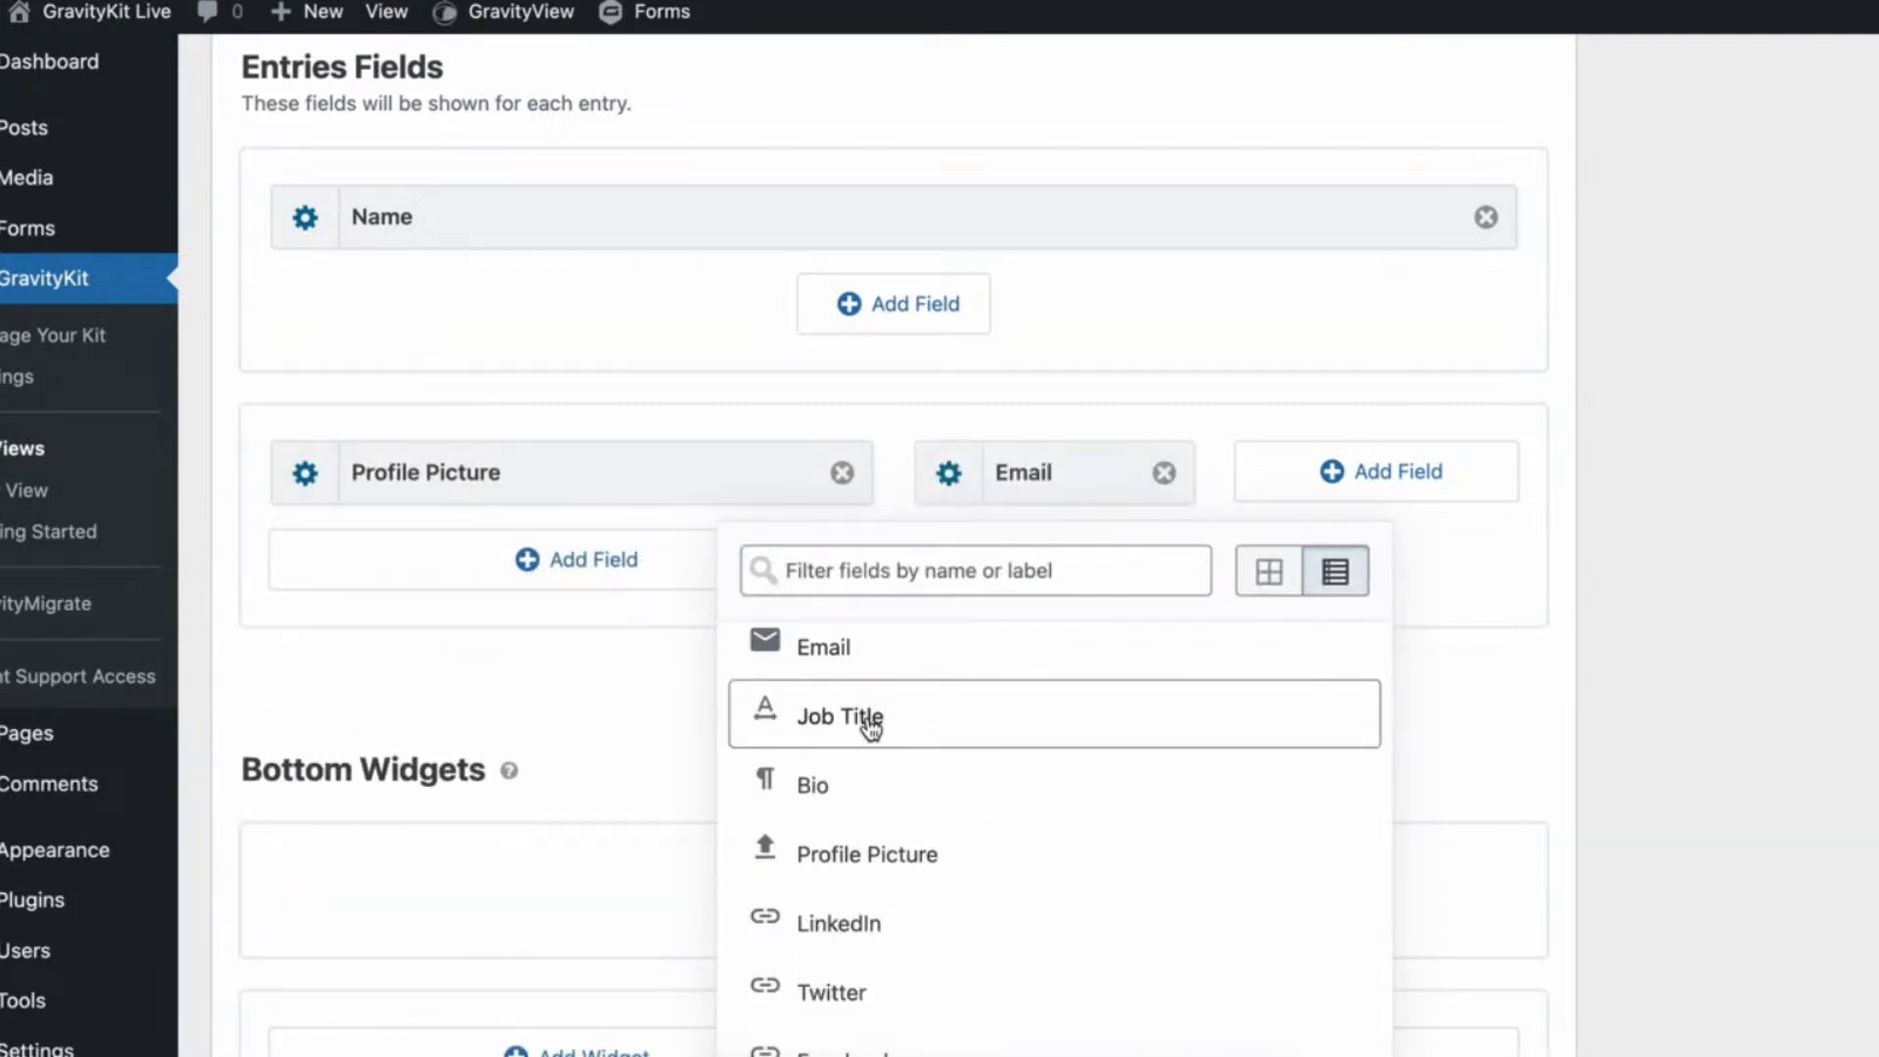
click(1466, 804)
Add the LinkedIn, Twitter and Facebook fields to the last column of the second entries row.
click(1356, 497)
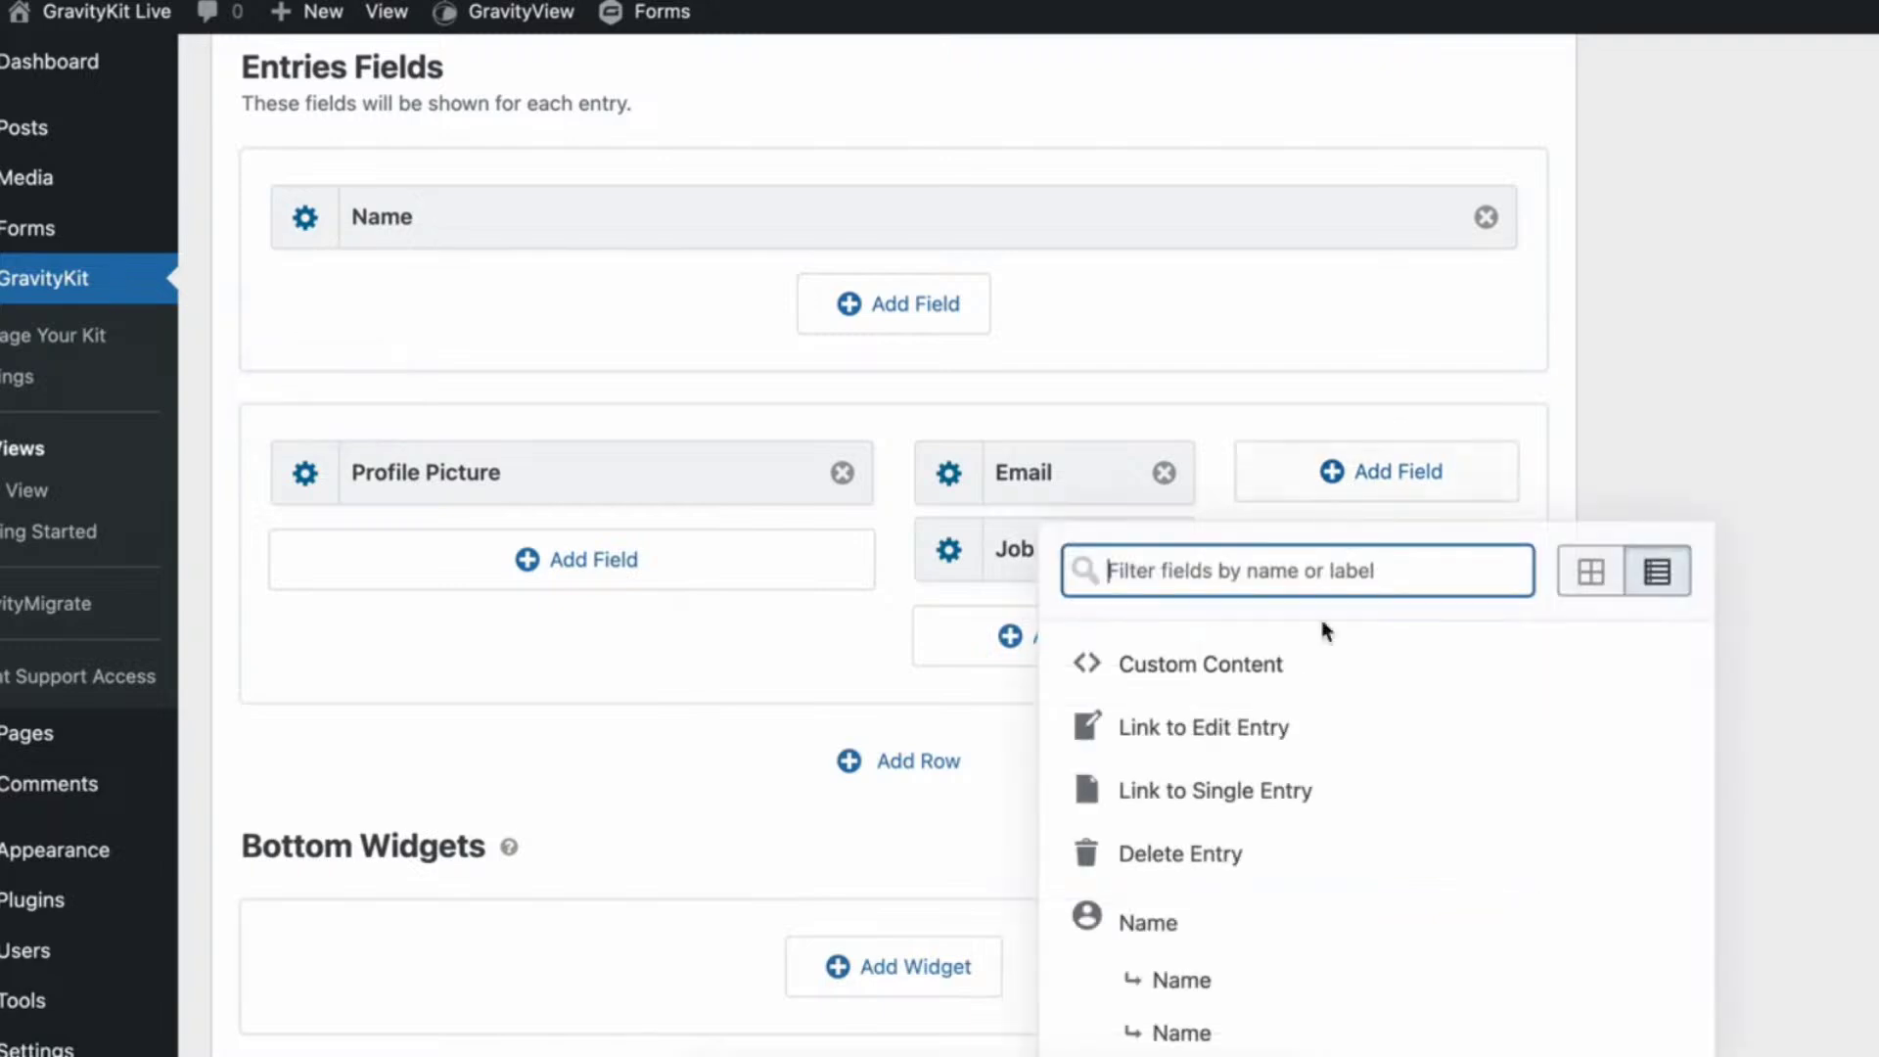
scroll(1250, 760, down, 5)
scroll(1252, 760, down, 3)
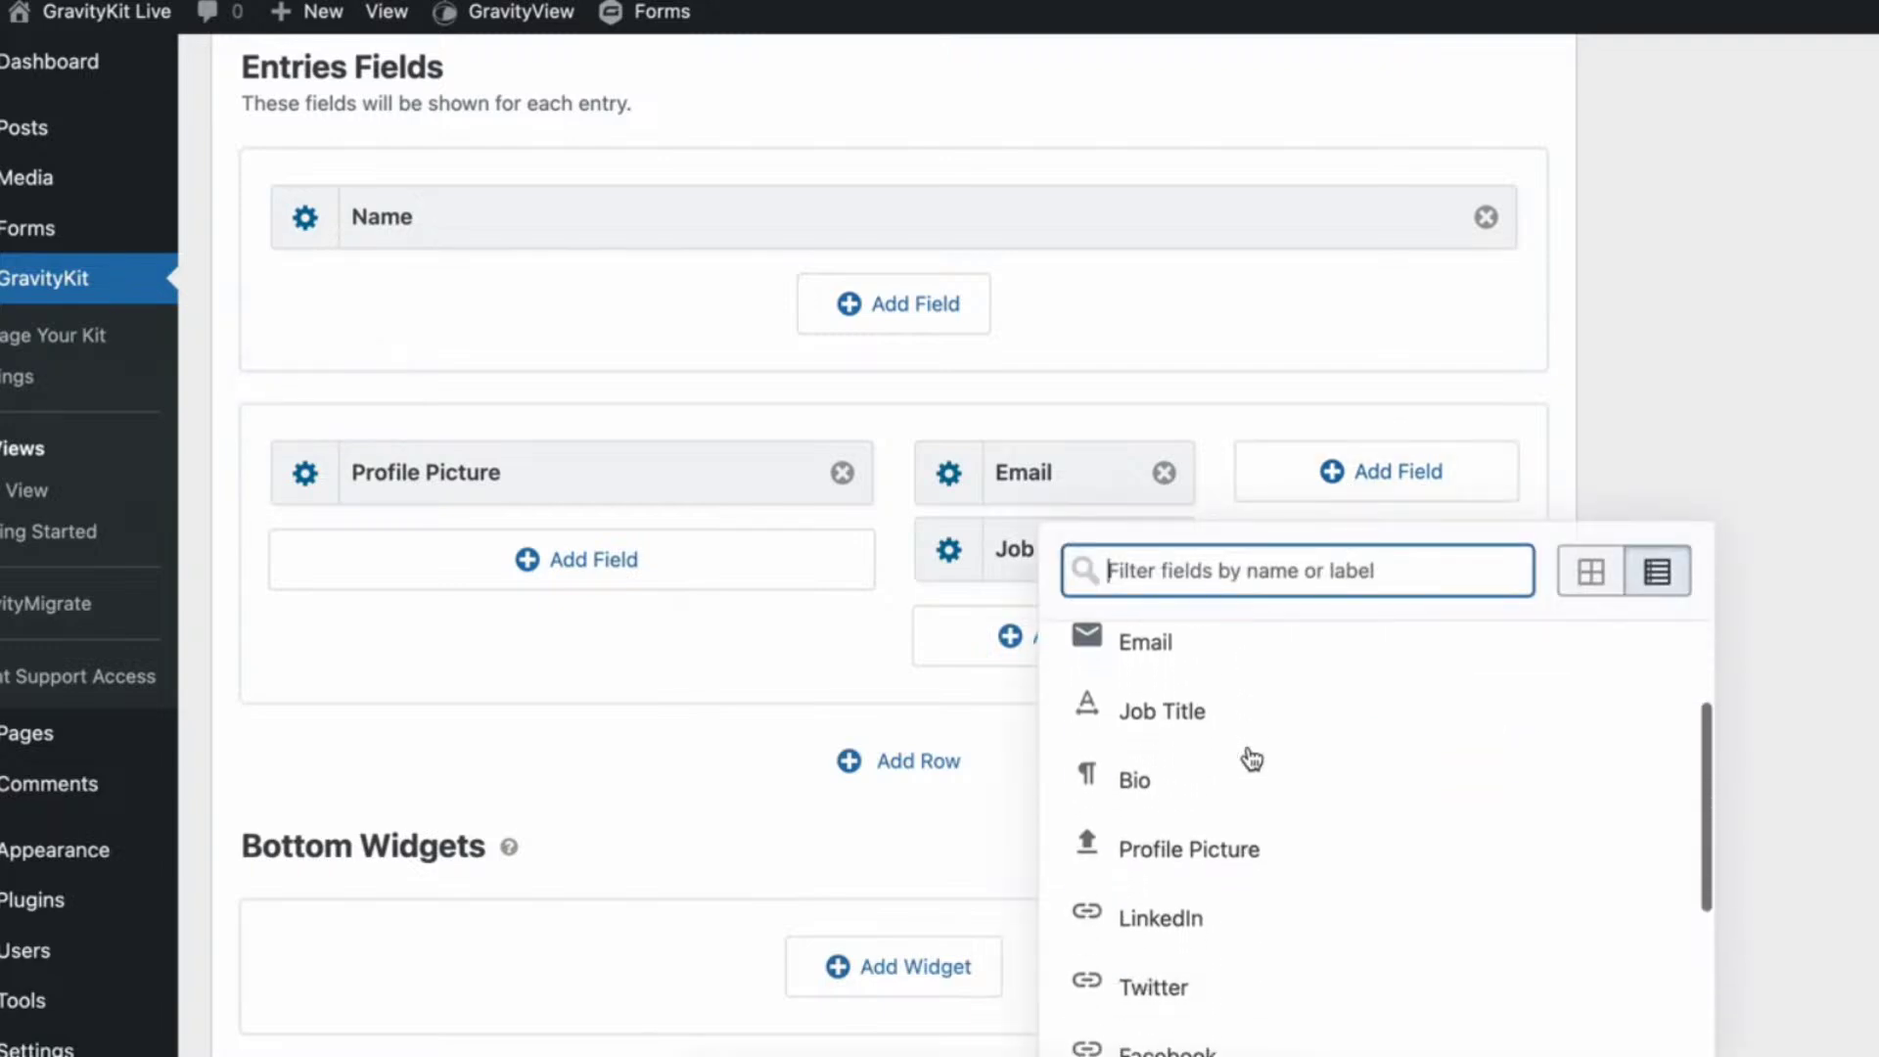
click(1243, 786)
click(1231, 869)
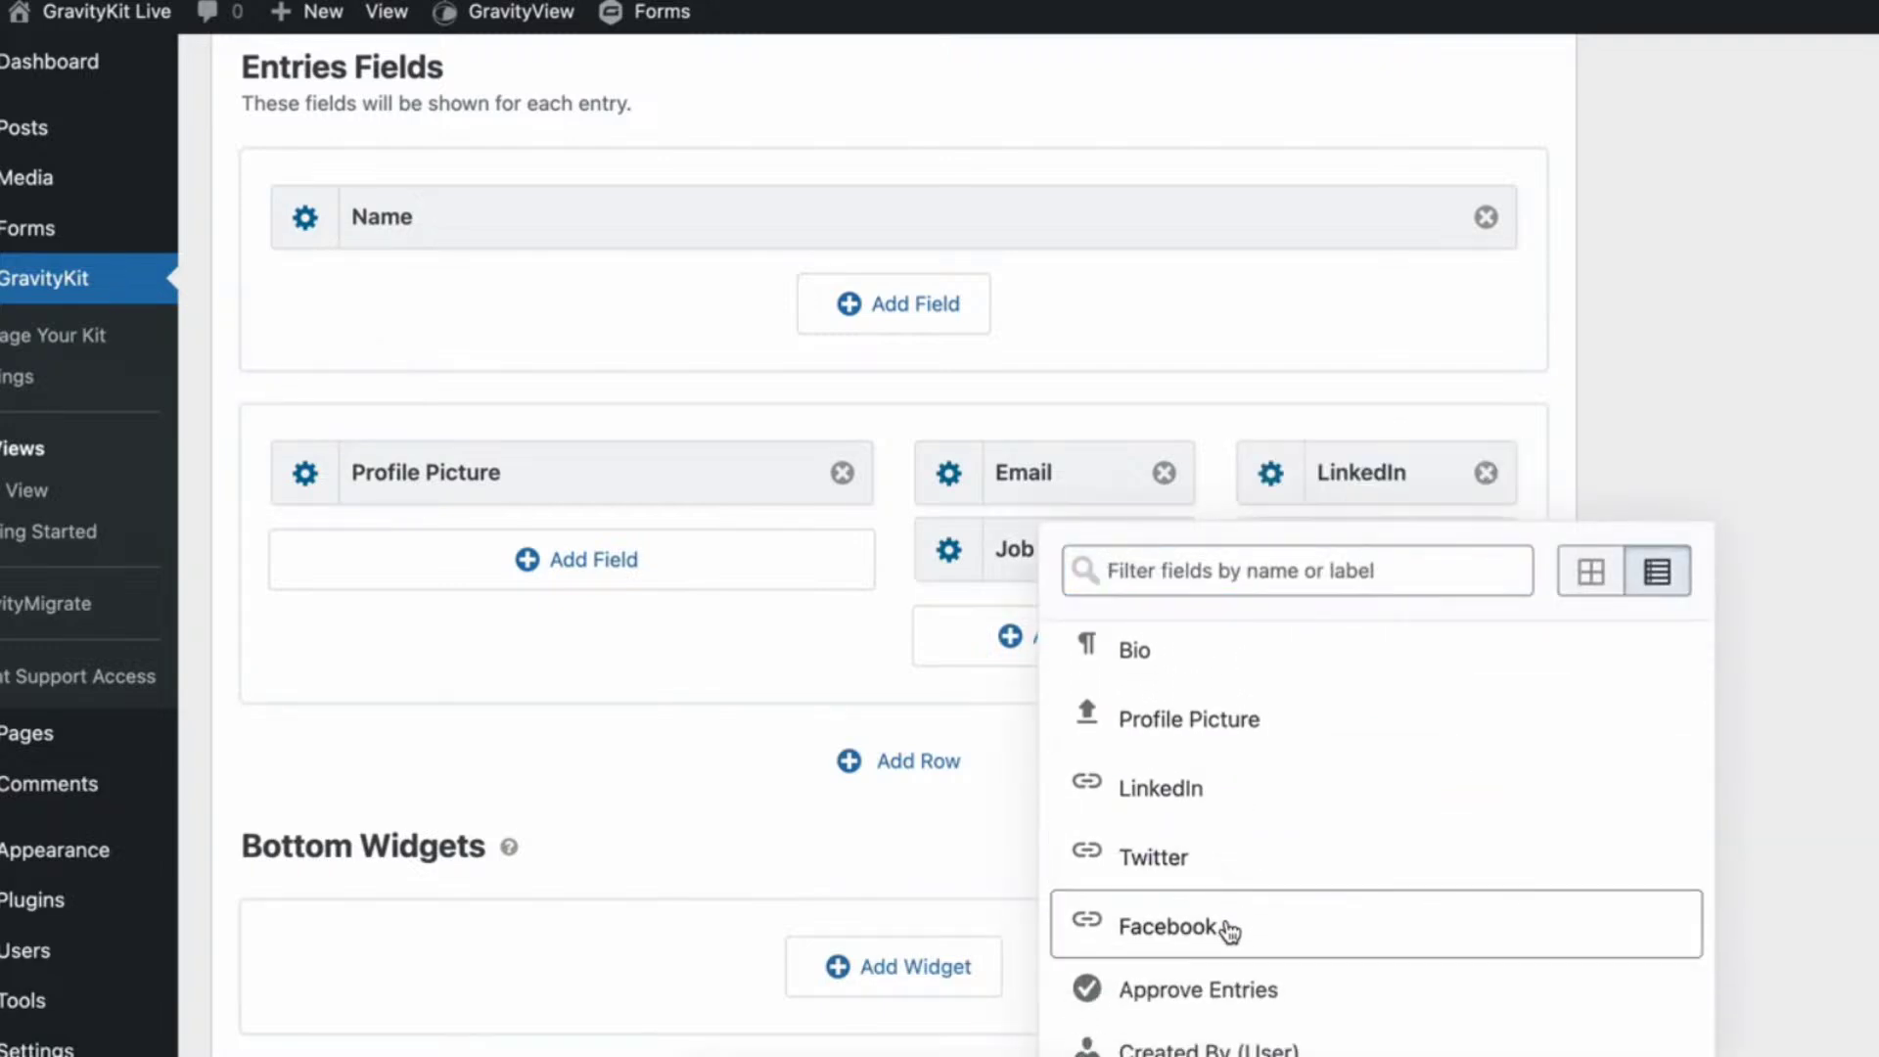
click(1221, 931)
click(690, 837)
Add a full-width row below the Profile Picture row and place the Bio field in it.
scroll(802, 725, down, 2)
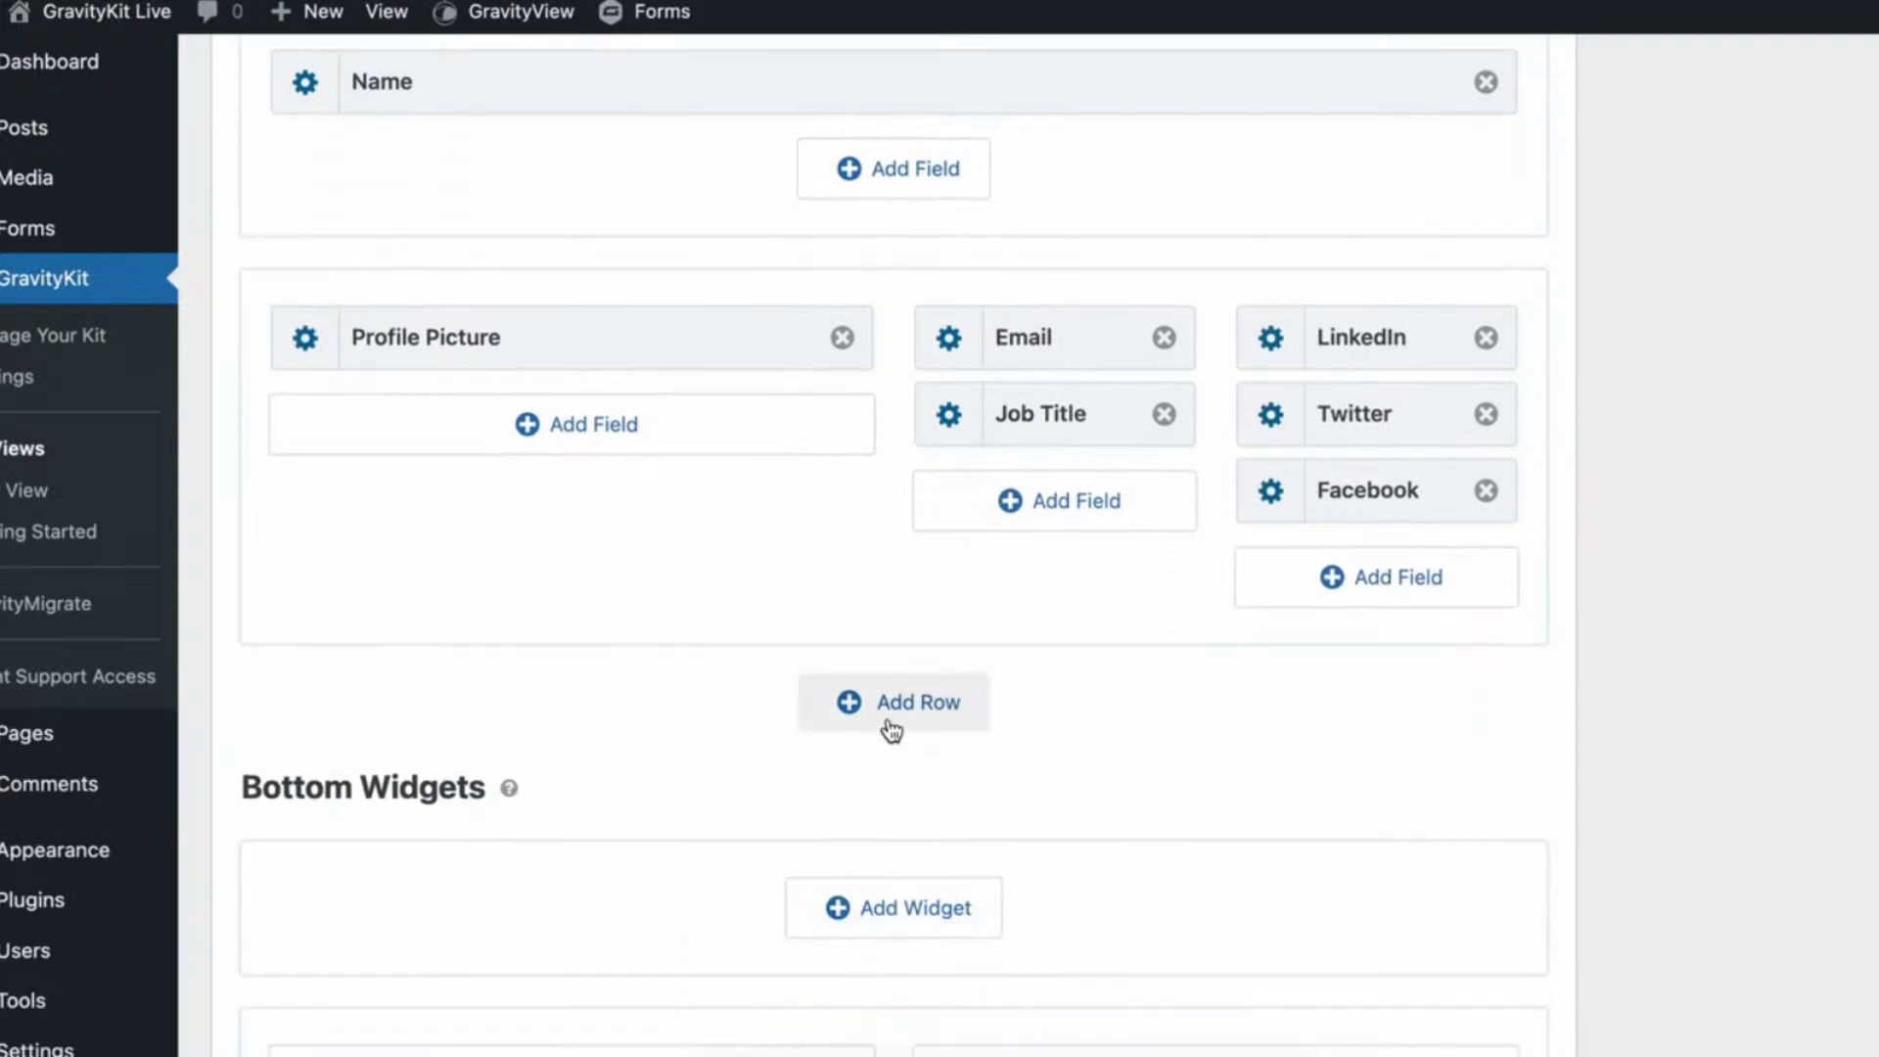
click(891, 719)
click(537, 796)
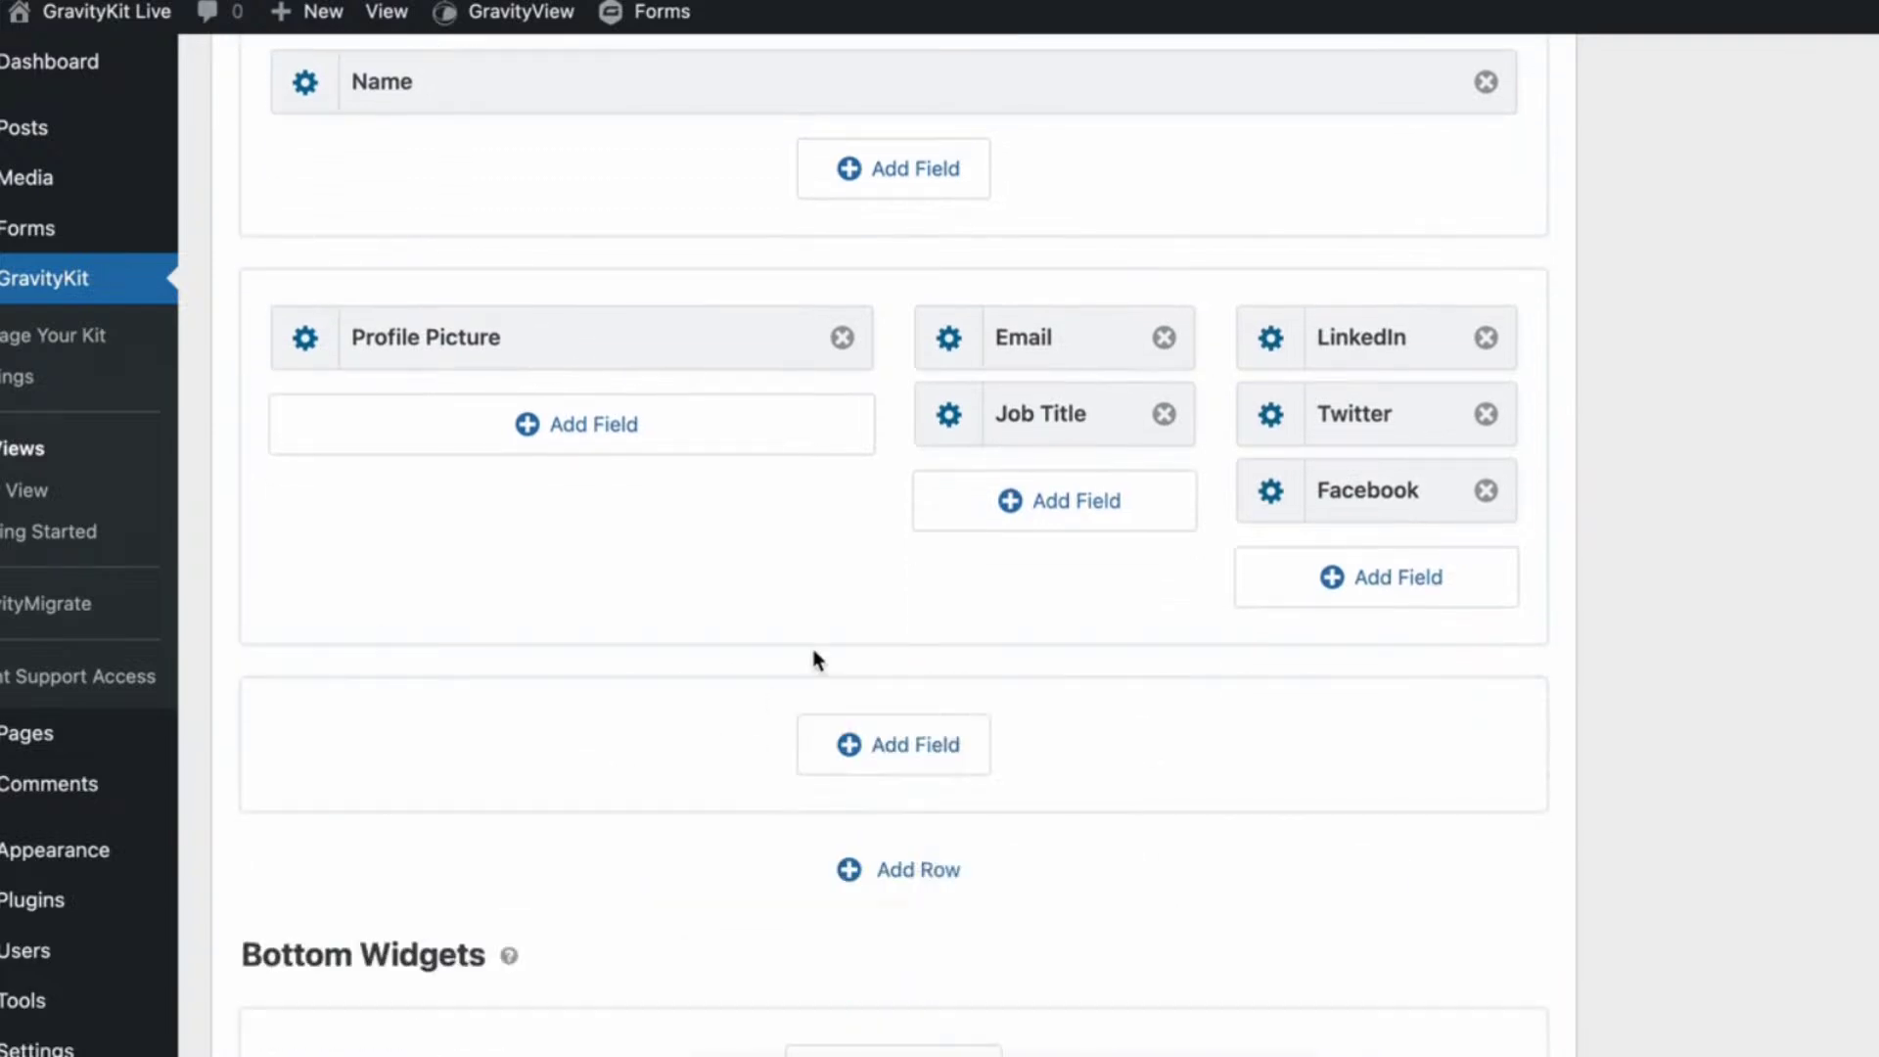
click(911, 742)
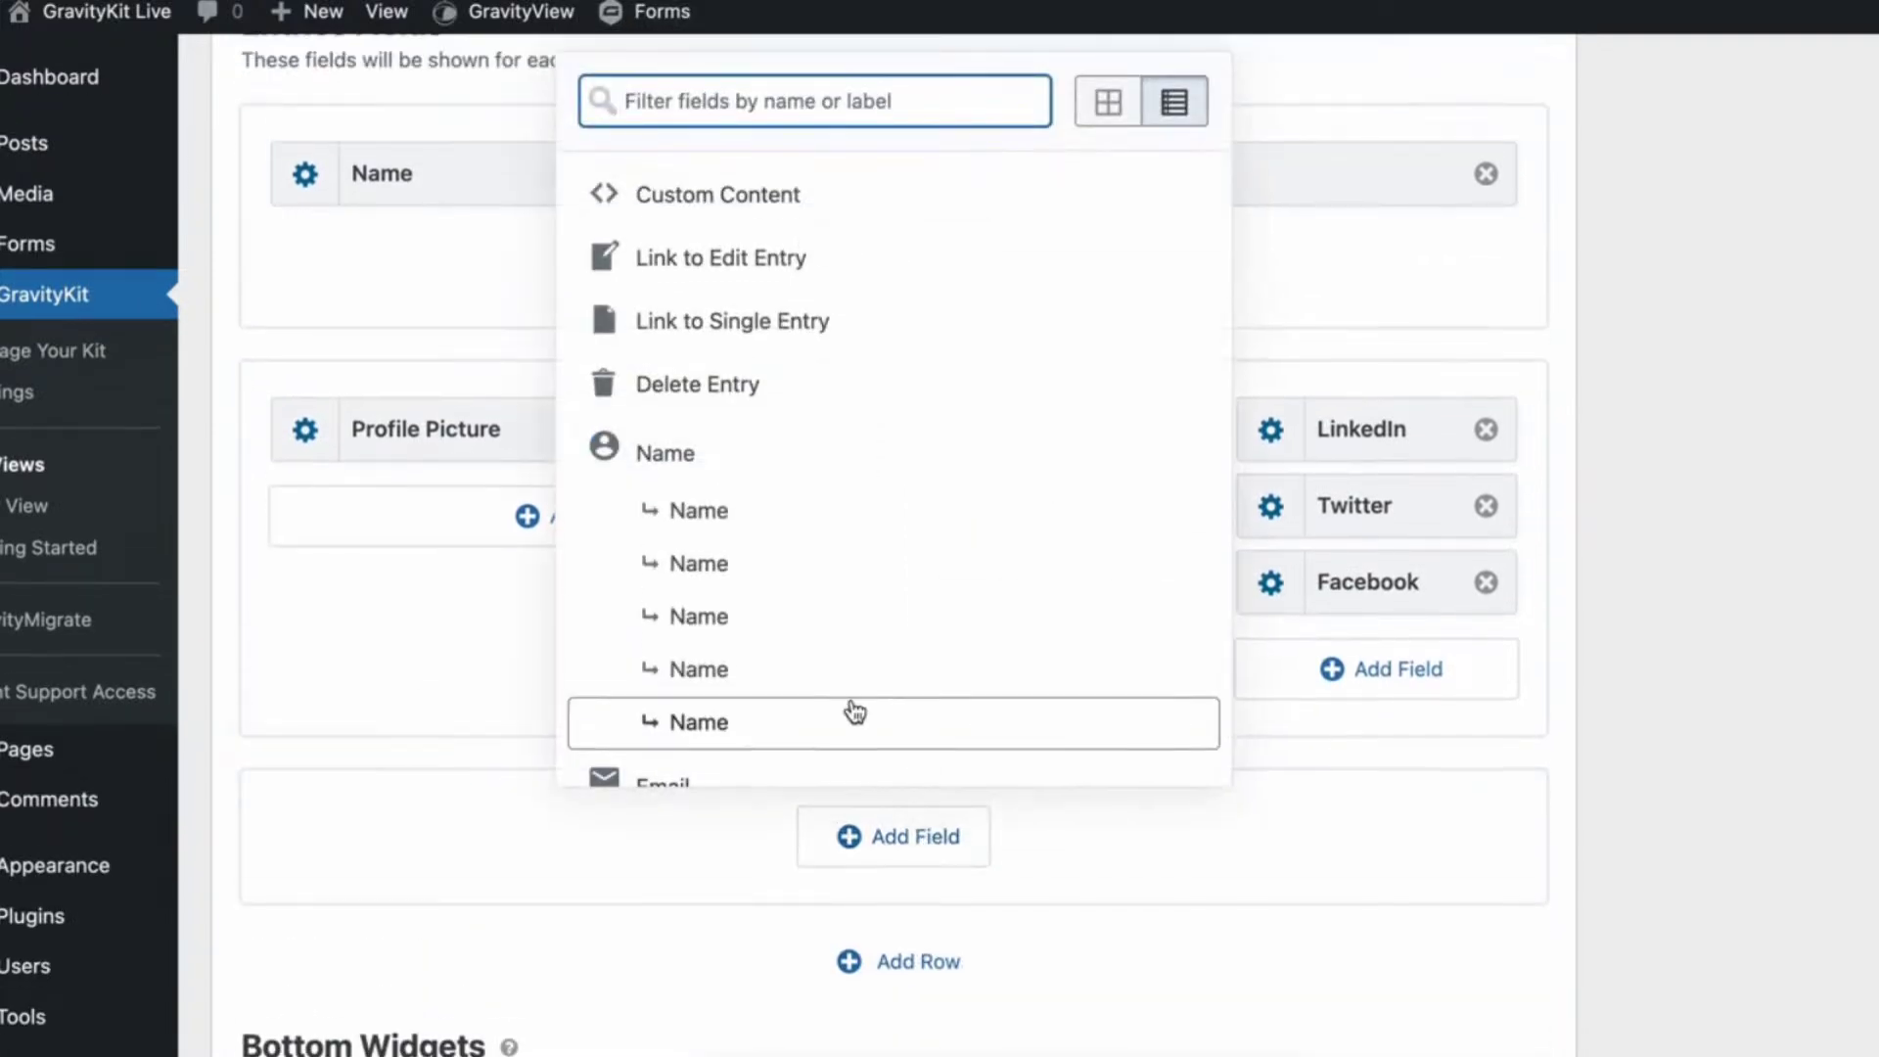
scroll(820, 423, down, 2)
scroll(821, 423, down, 3)
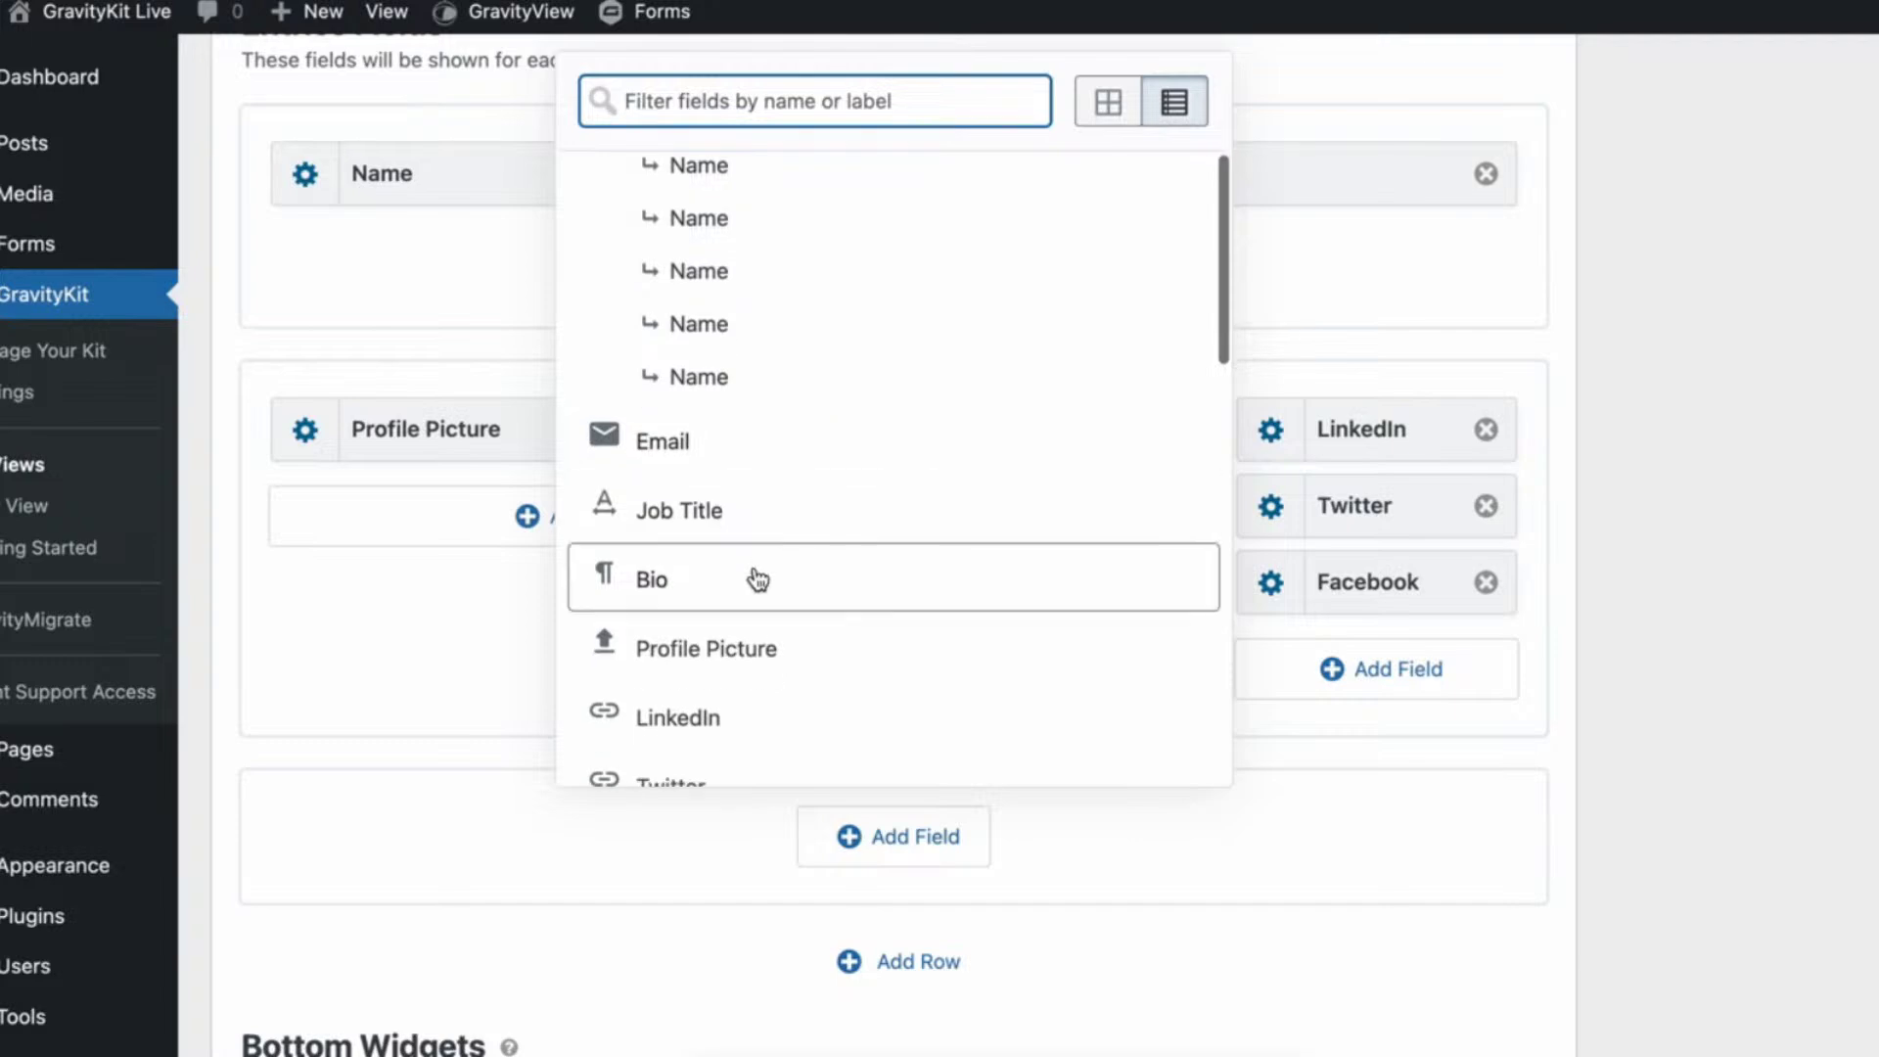
click(724, 593)
click(391, 671)
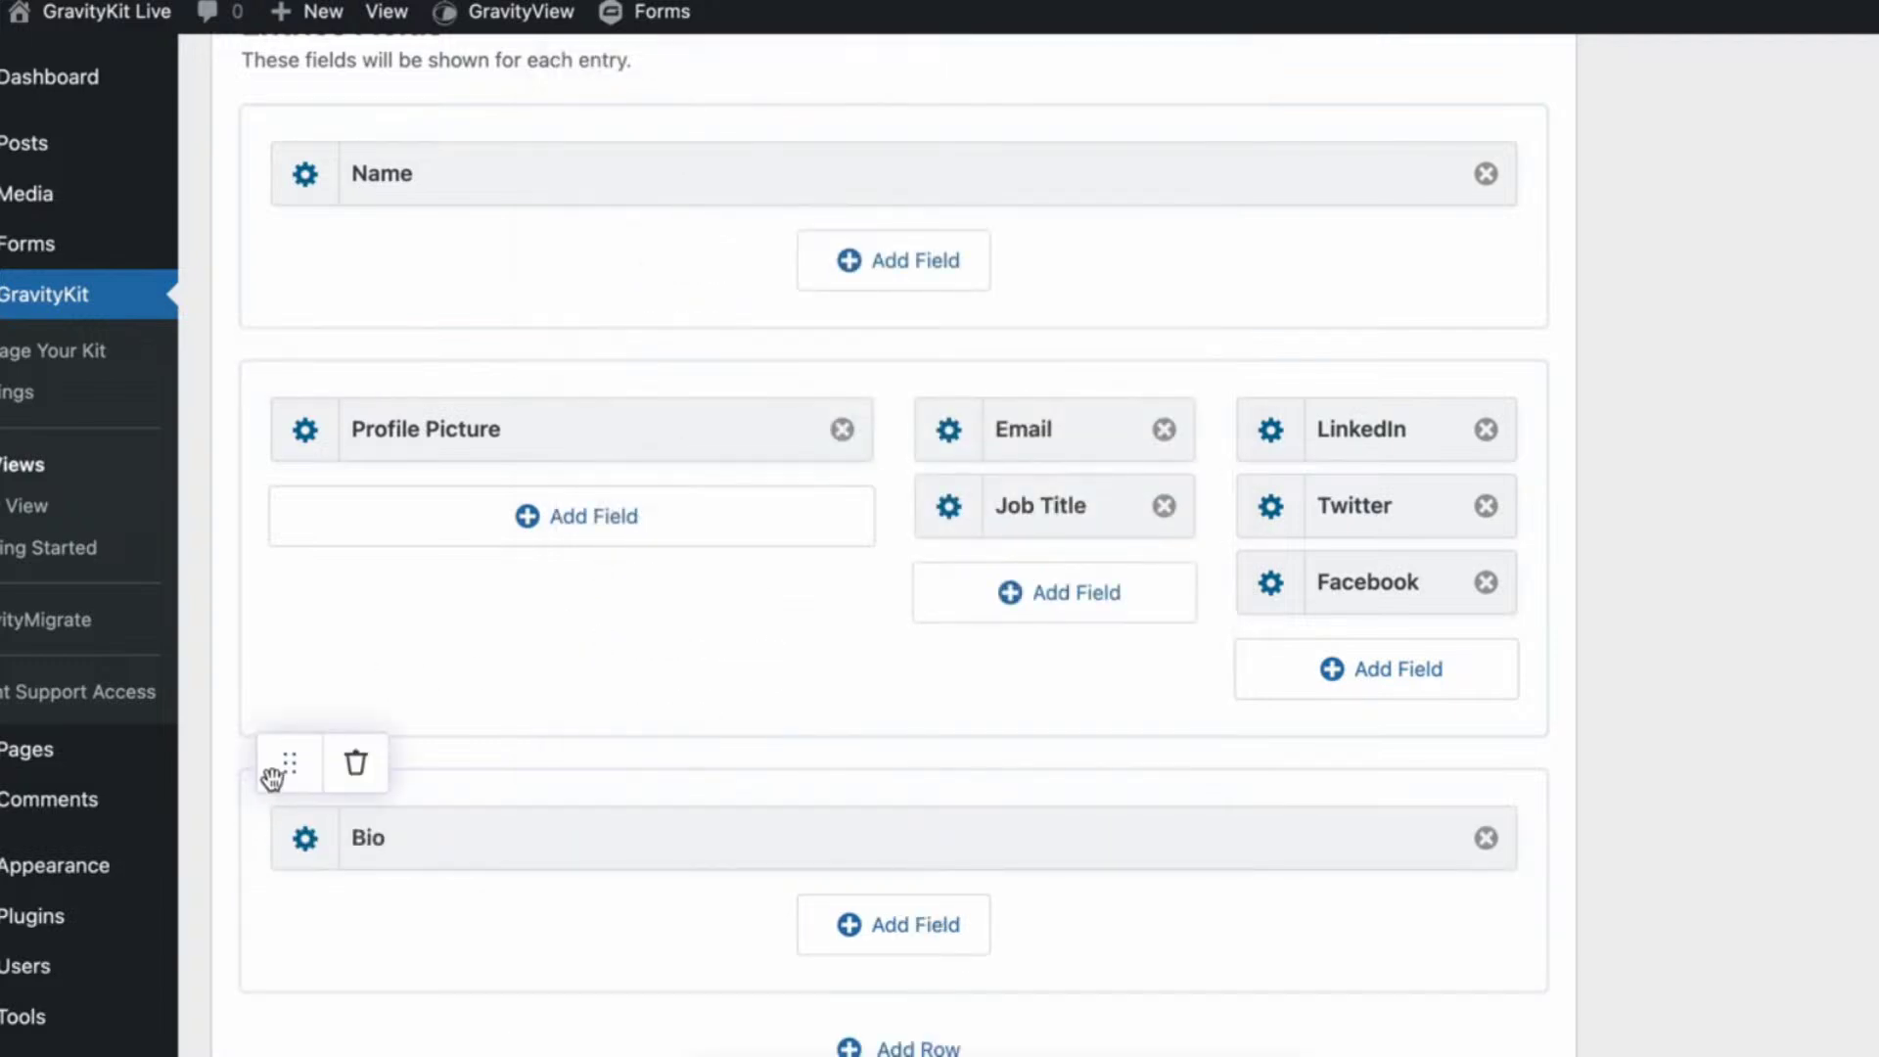
Reorder the entries rows by moving the Name row below the Profile Picture row.
drag(282, 764, 302, 841)
drag(274, 95, 302, 508)
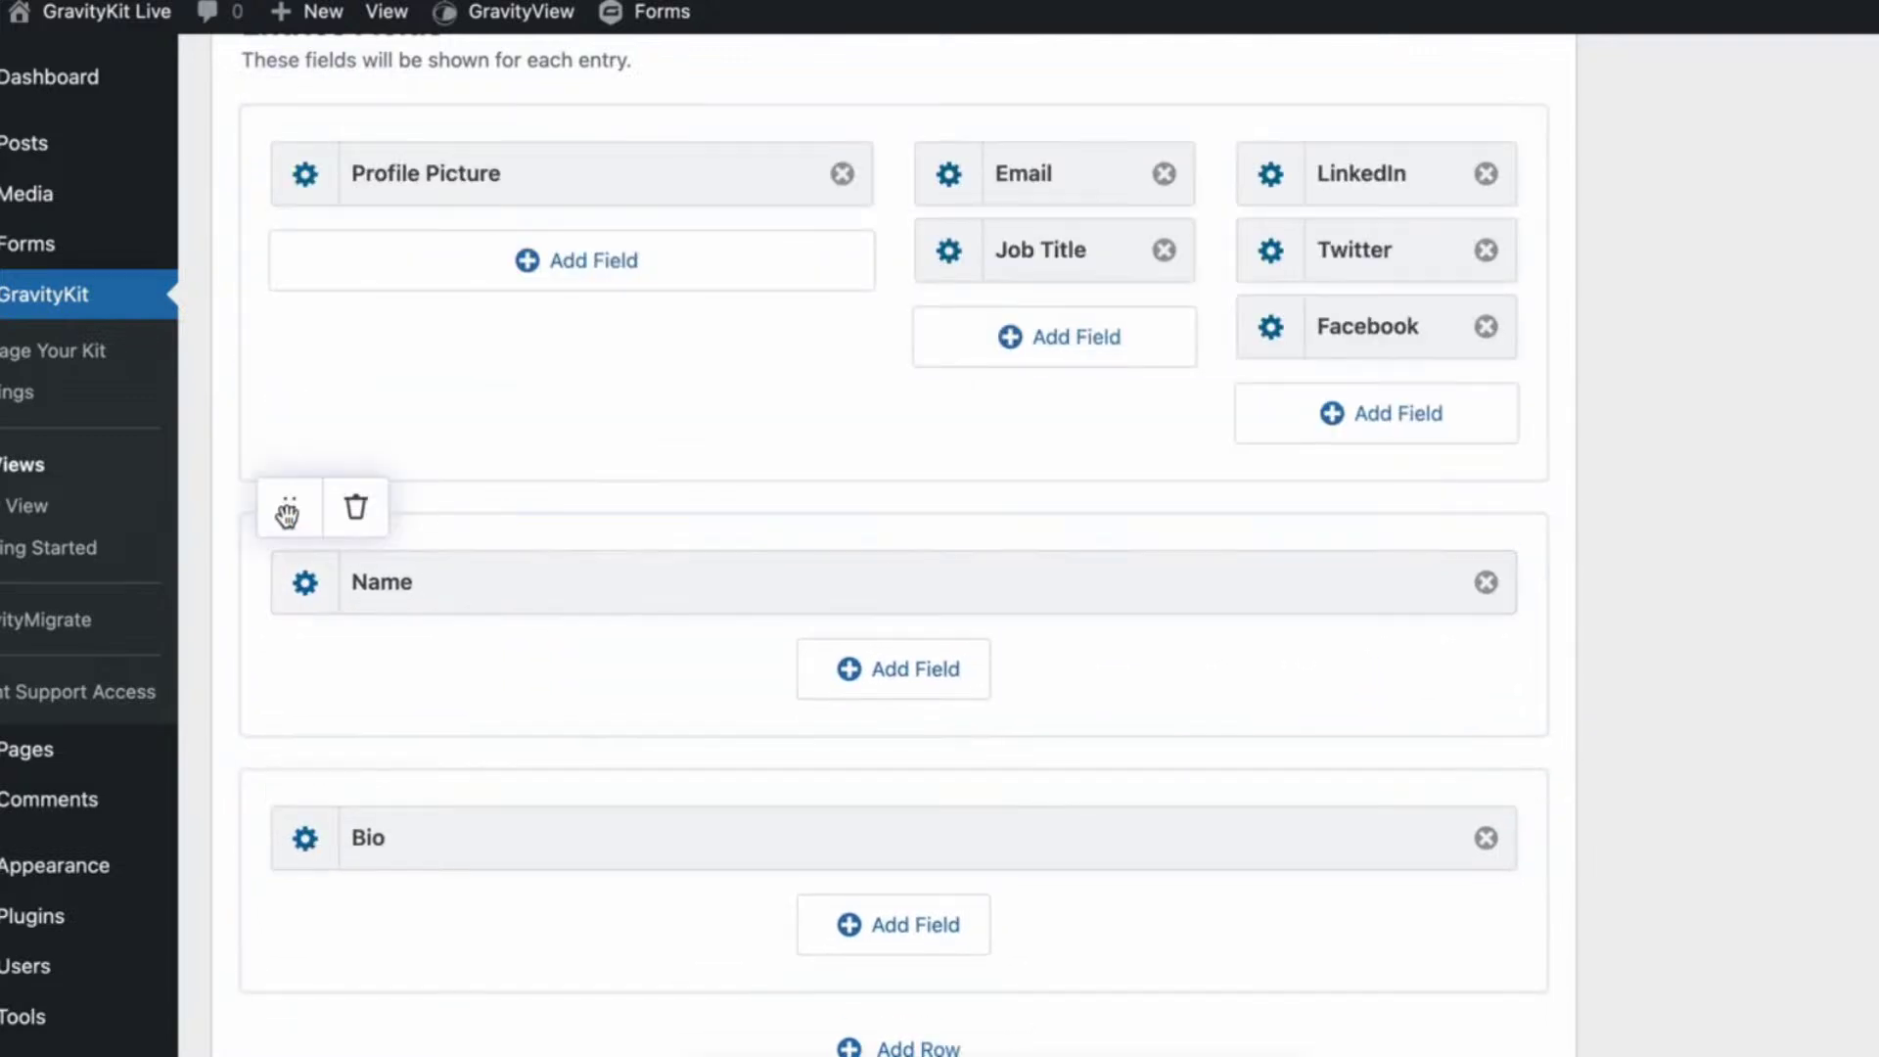
drag(289, 95, 293, 529)
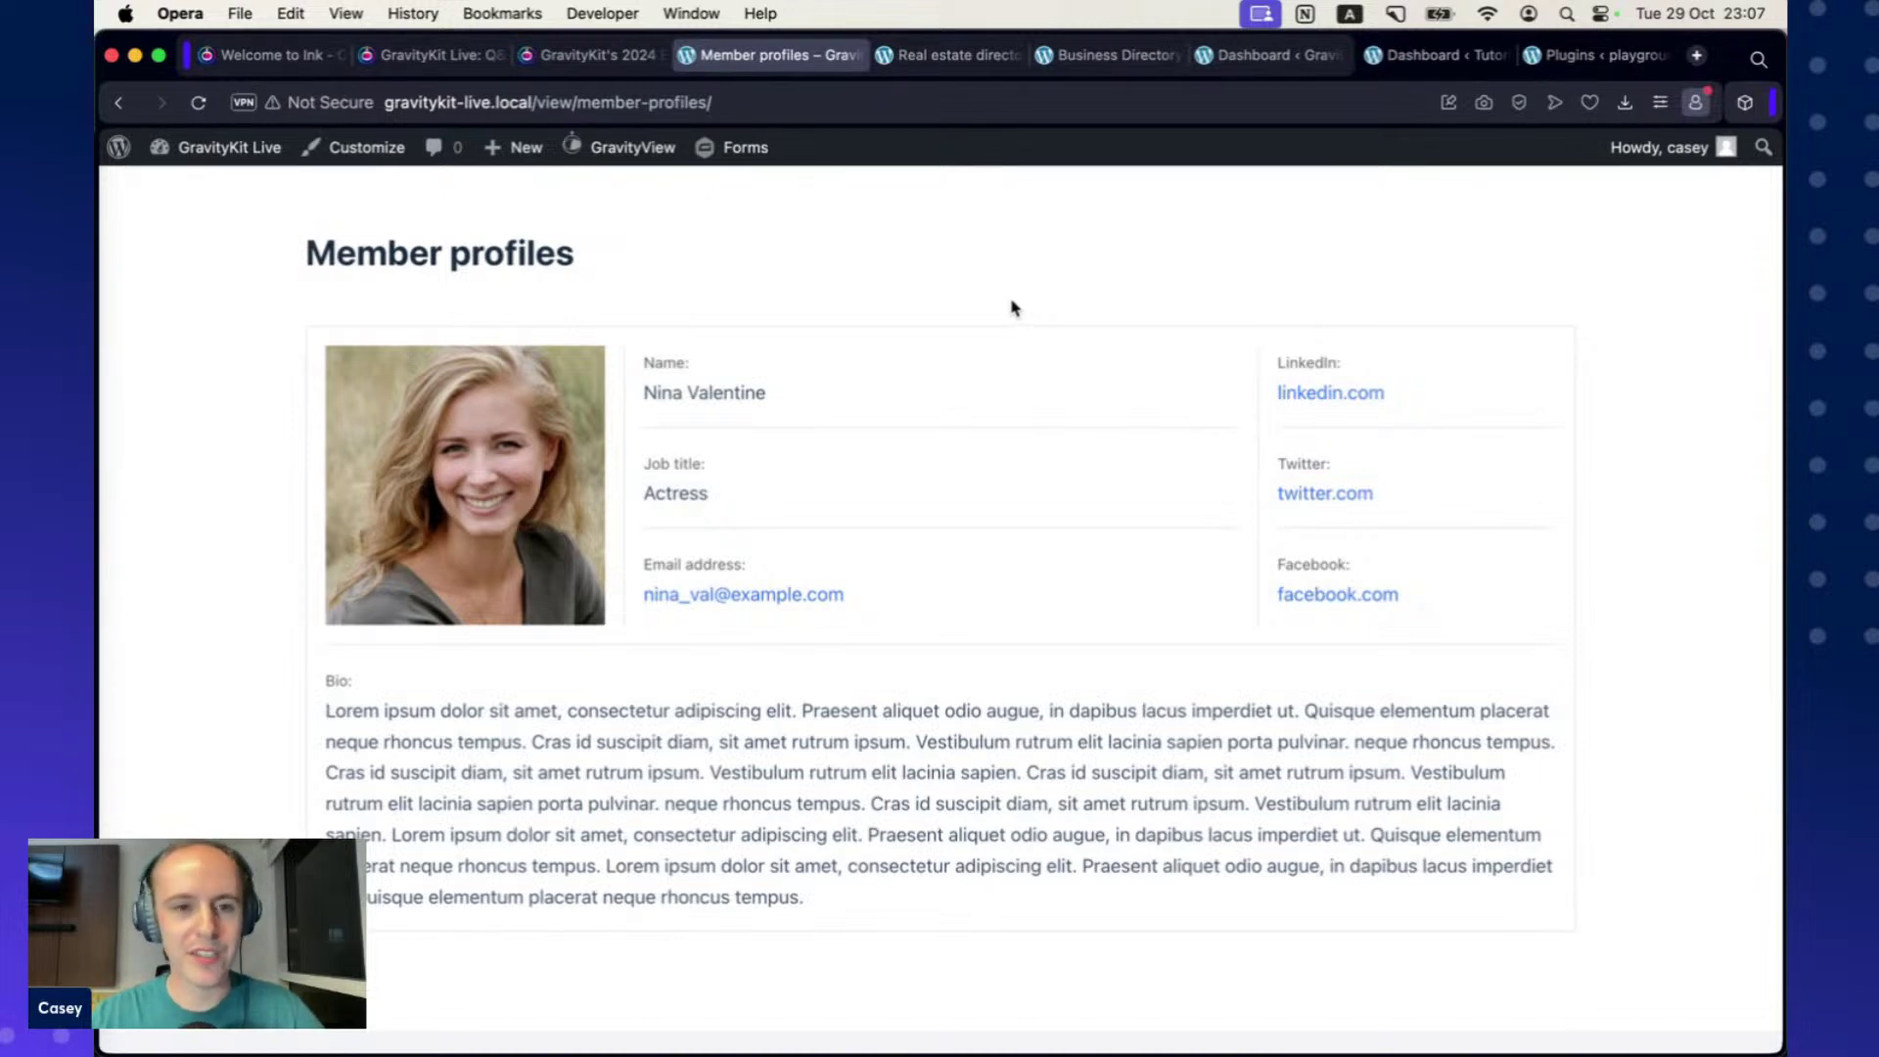
Examine the layouts of the Member profiles page and the real estate listing for the modern single family home.
scroll(1013, 307, down, 1)
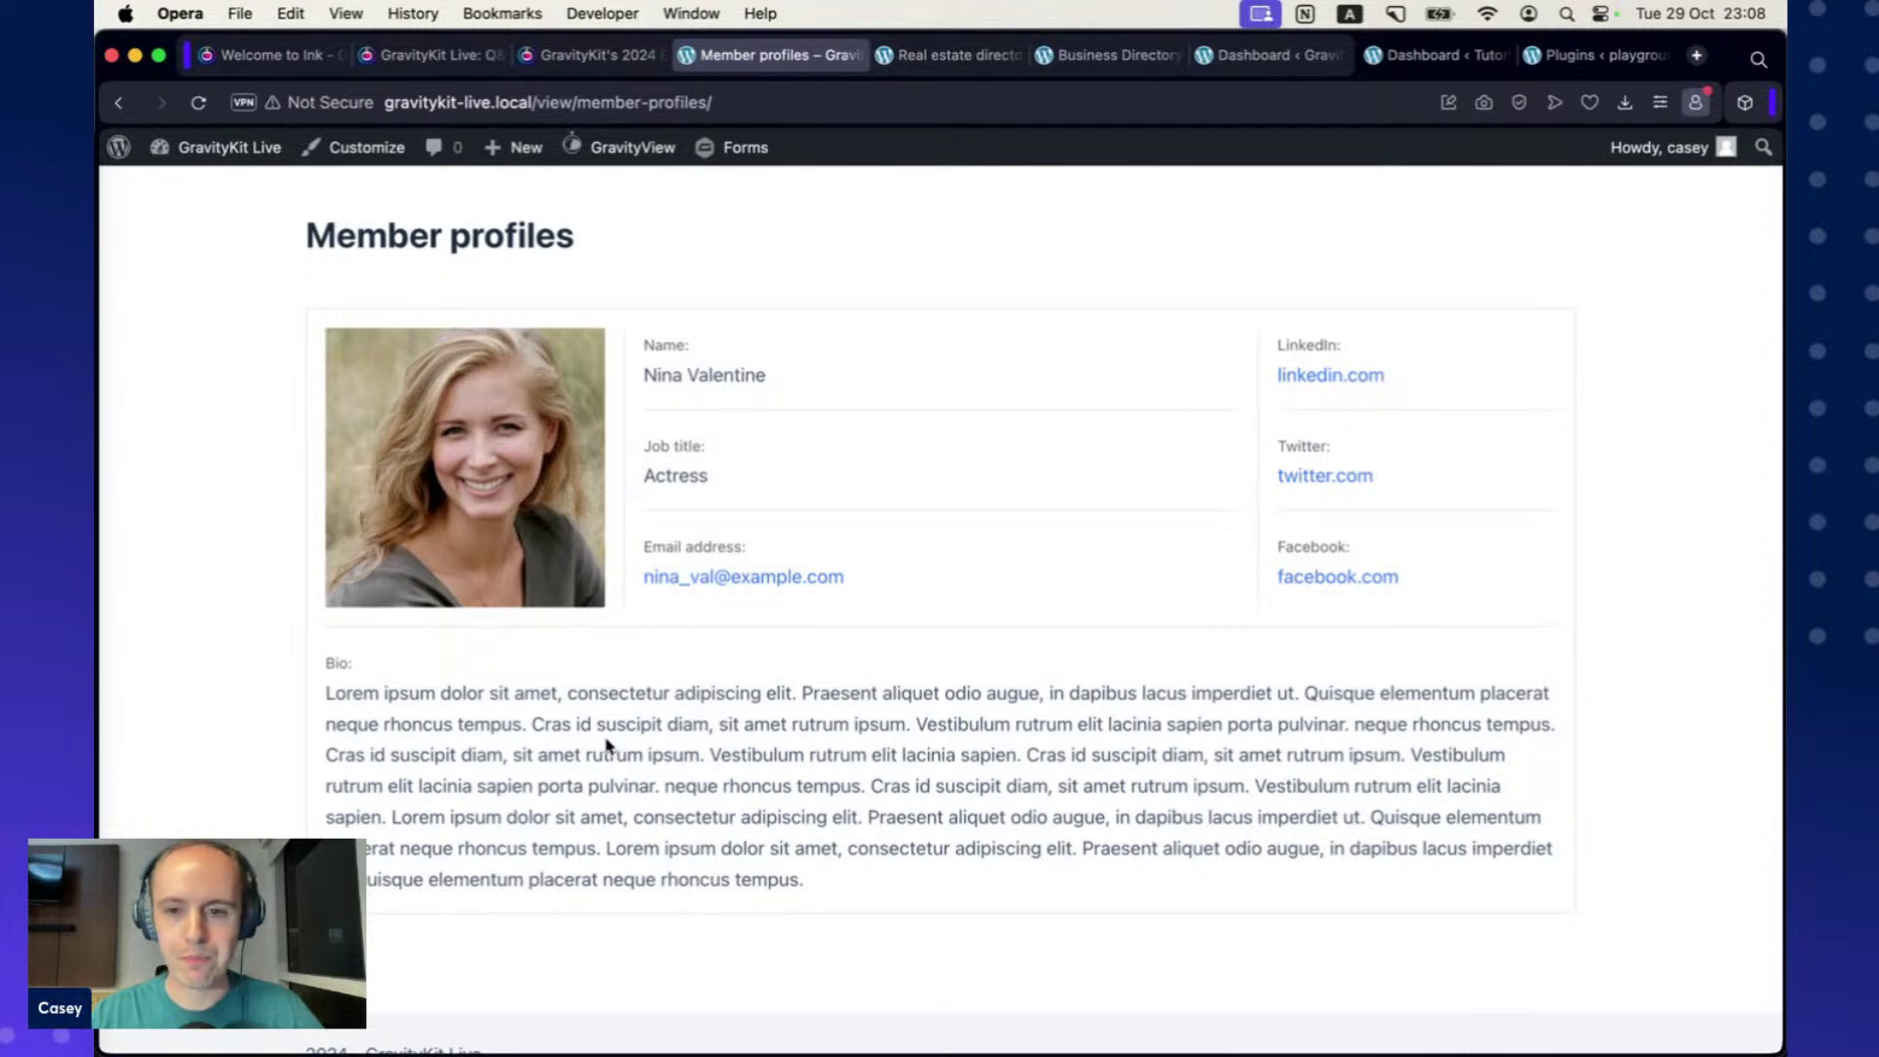
scroll(854, 625, down, 1)
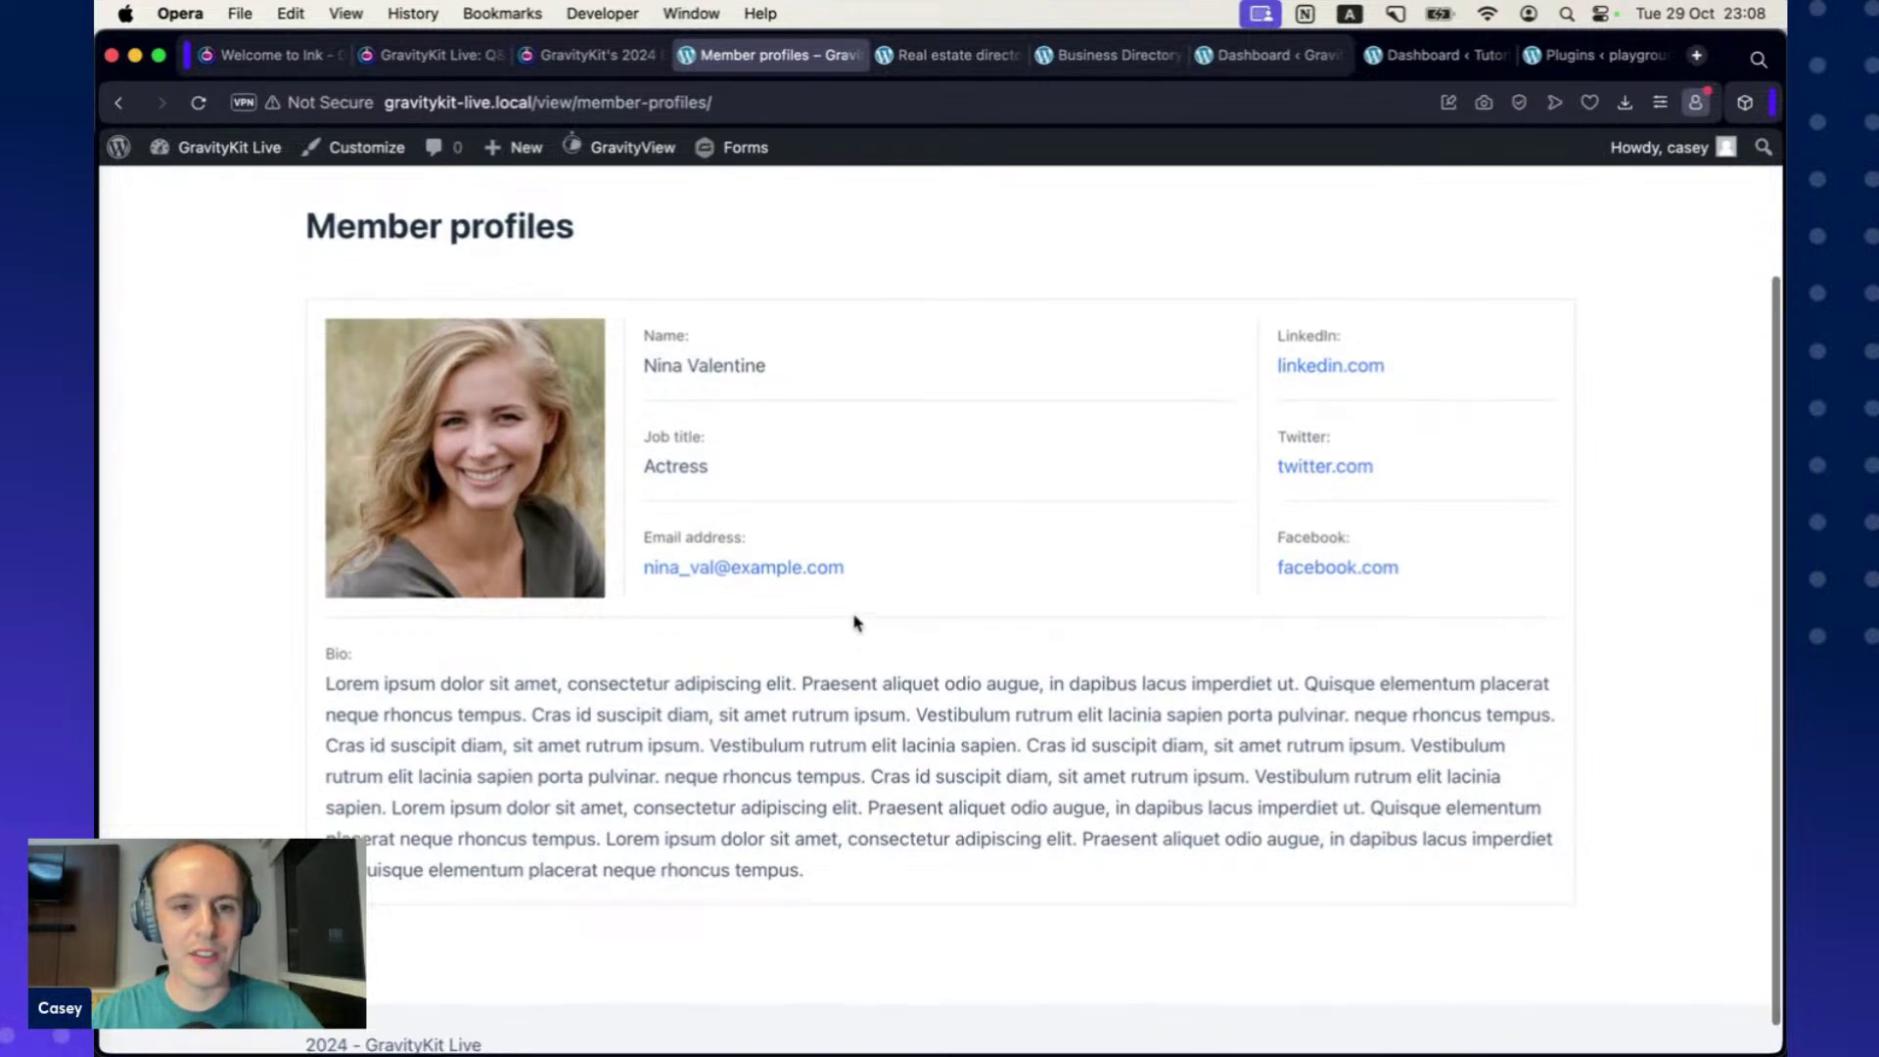
click(949, 58)
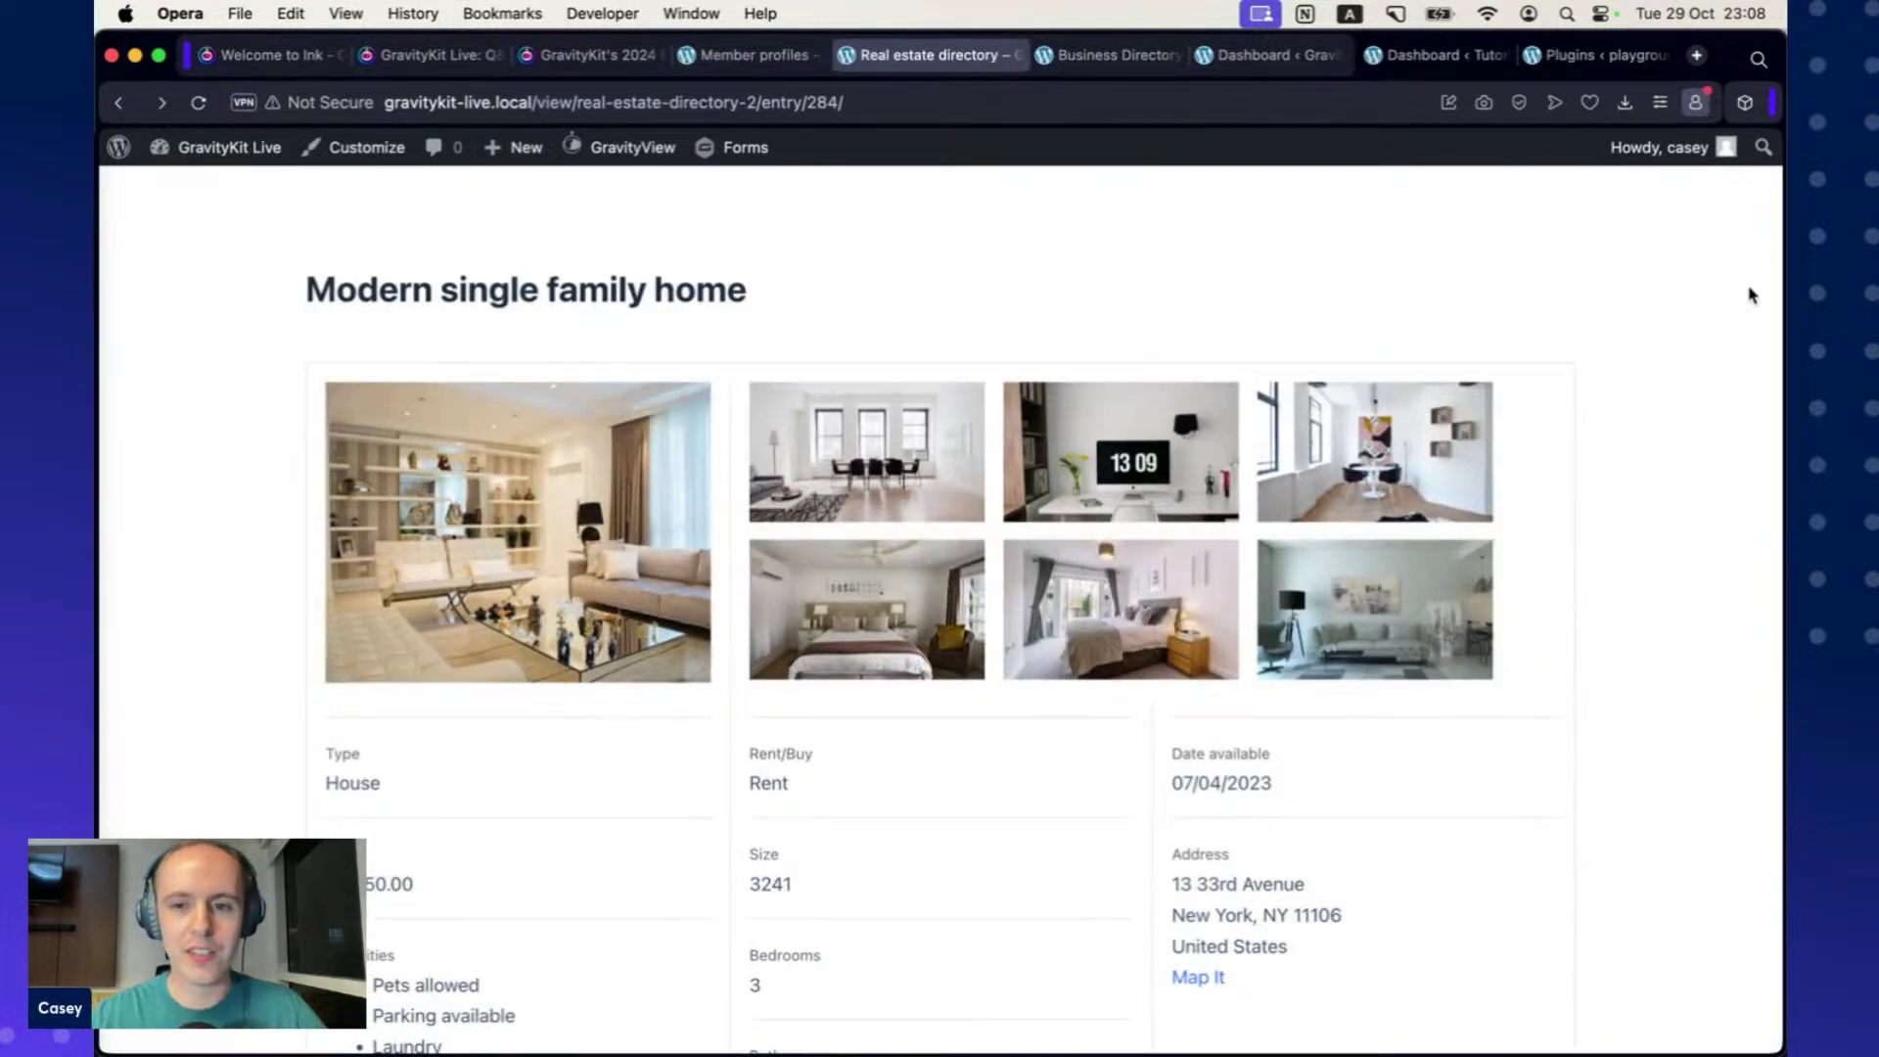
scroll(1703, 313, down, 1)
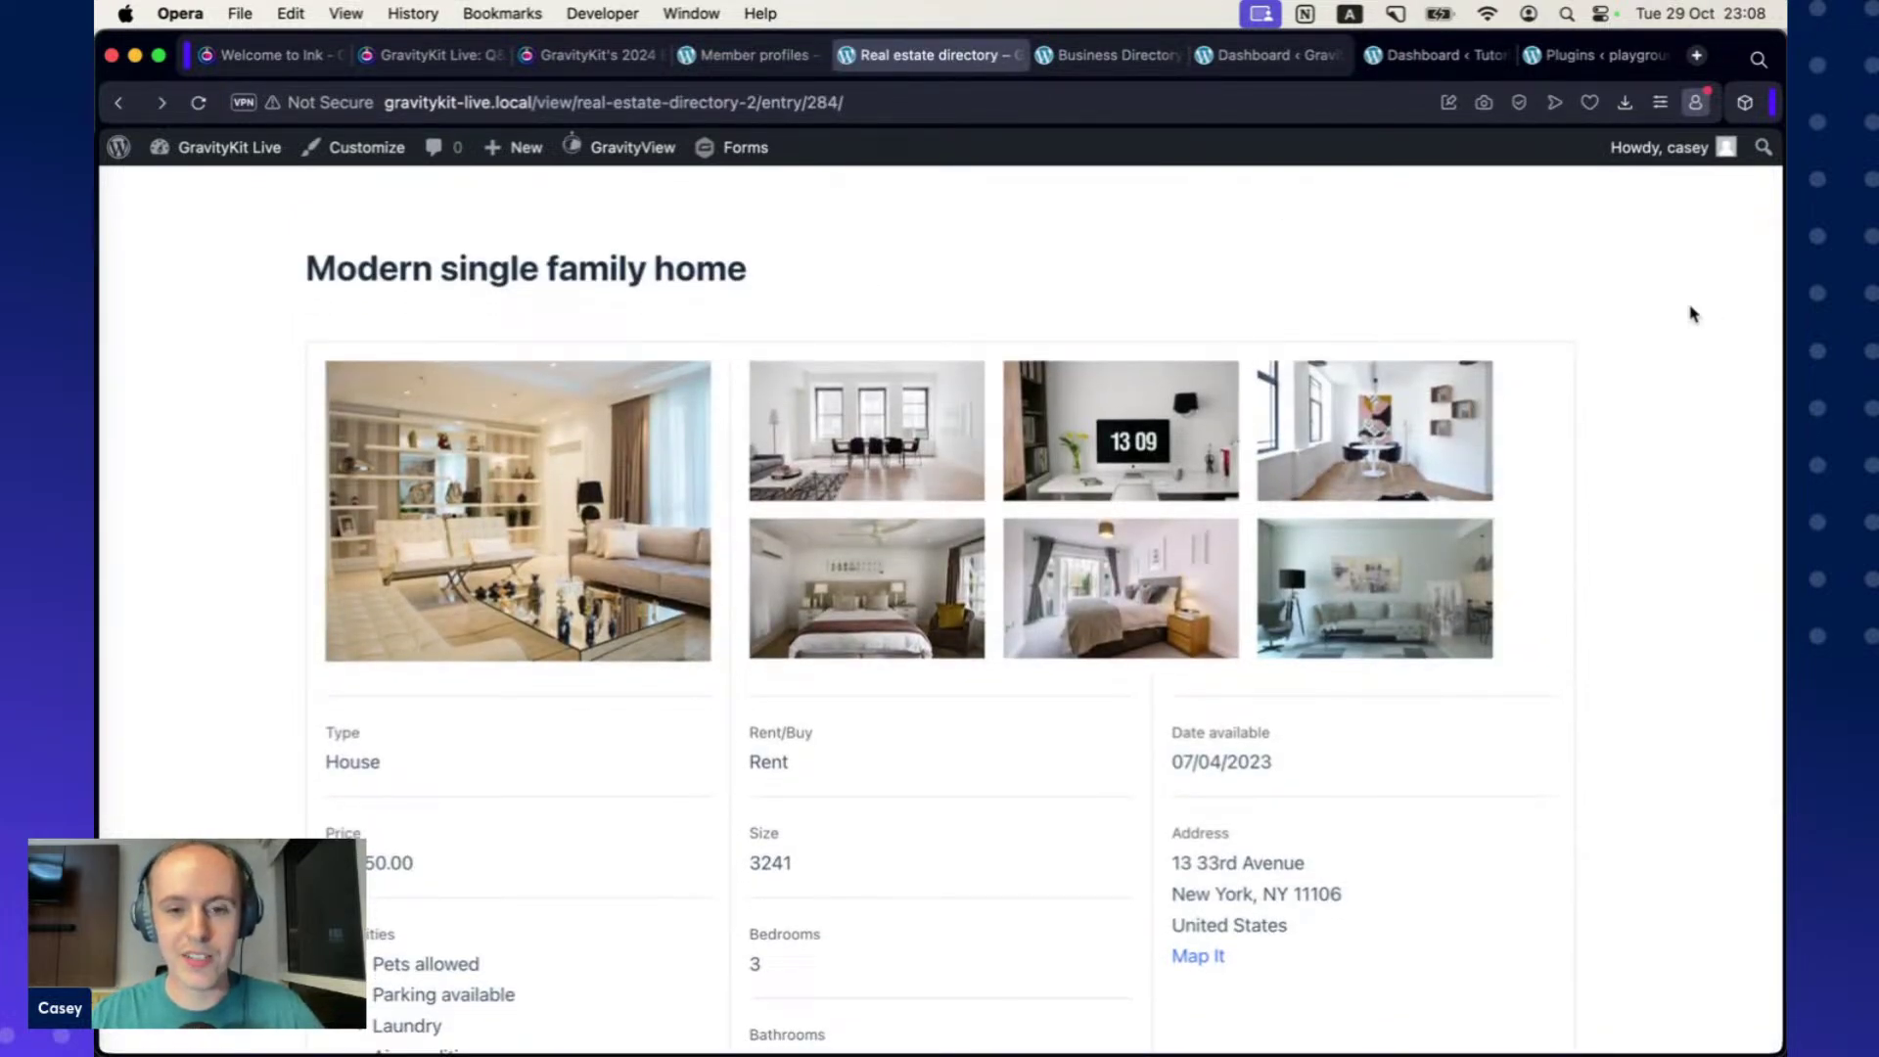
scroll(1694, 314, down, 3)
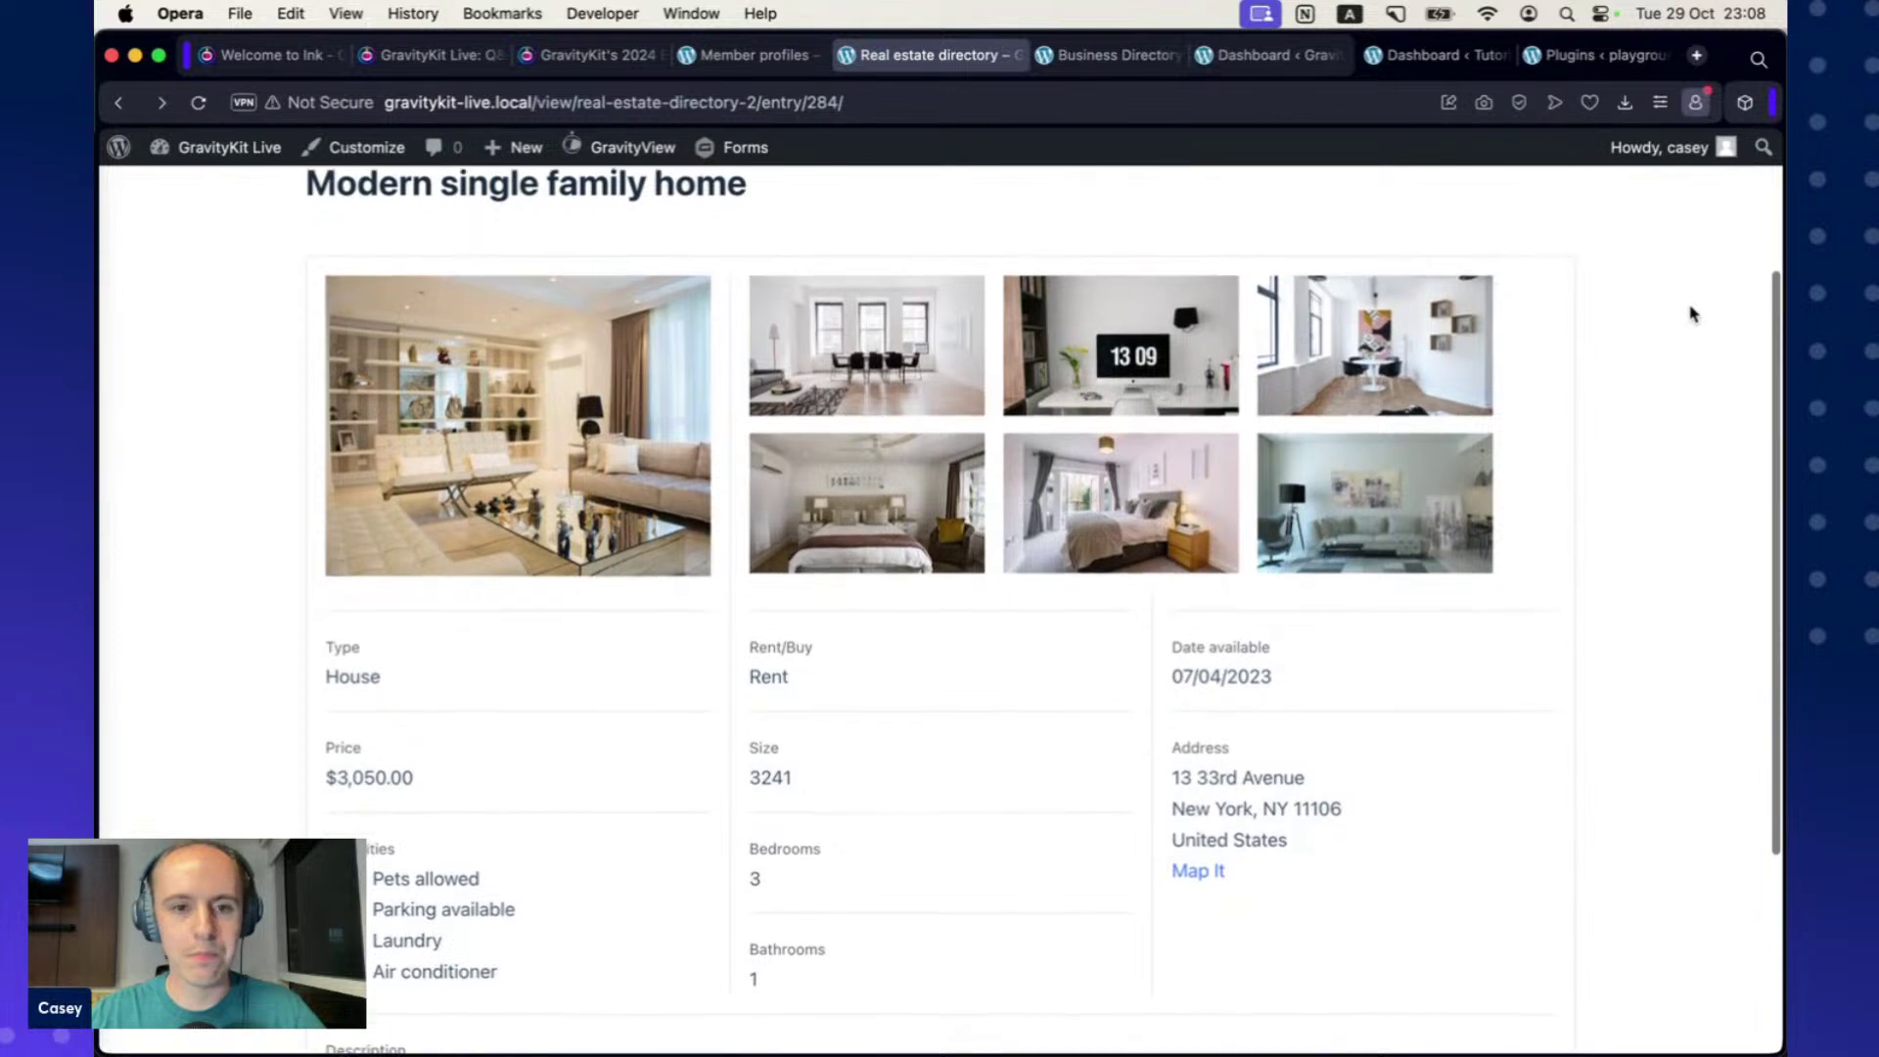
scroll(1693, 314, down, 1)
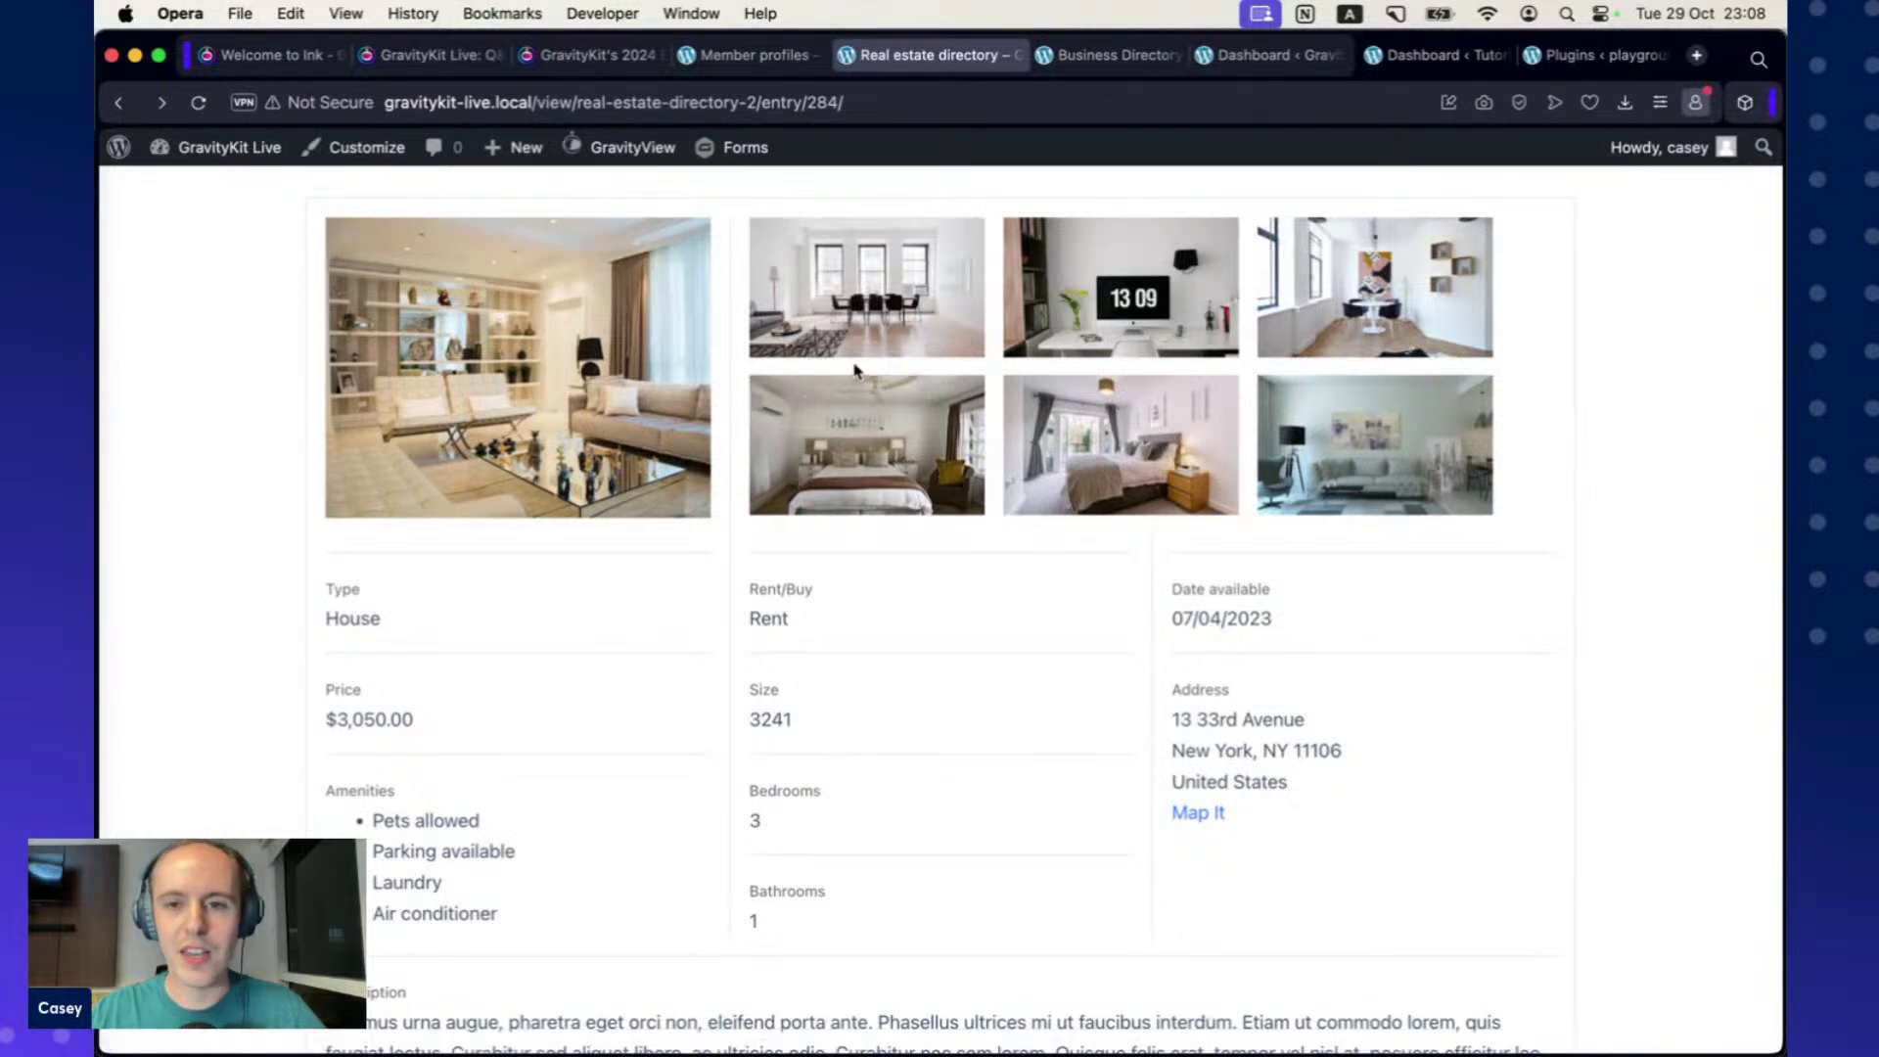
View the listing's first gallery photo enlarged, advance to the third photo and close the gallery.
click(866, 306)
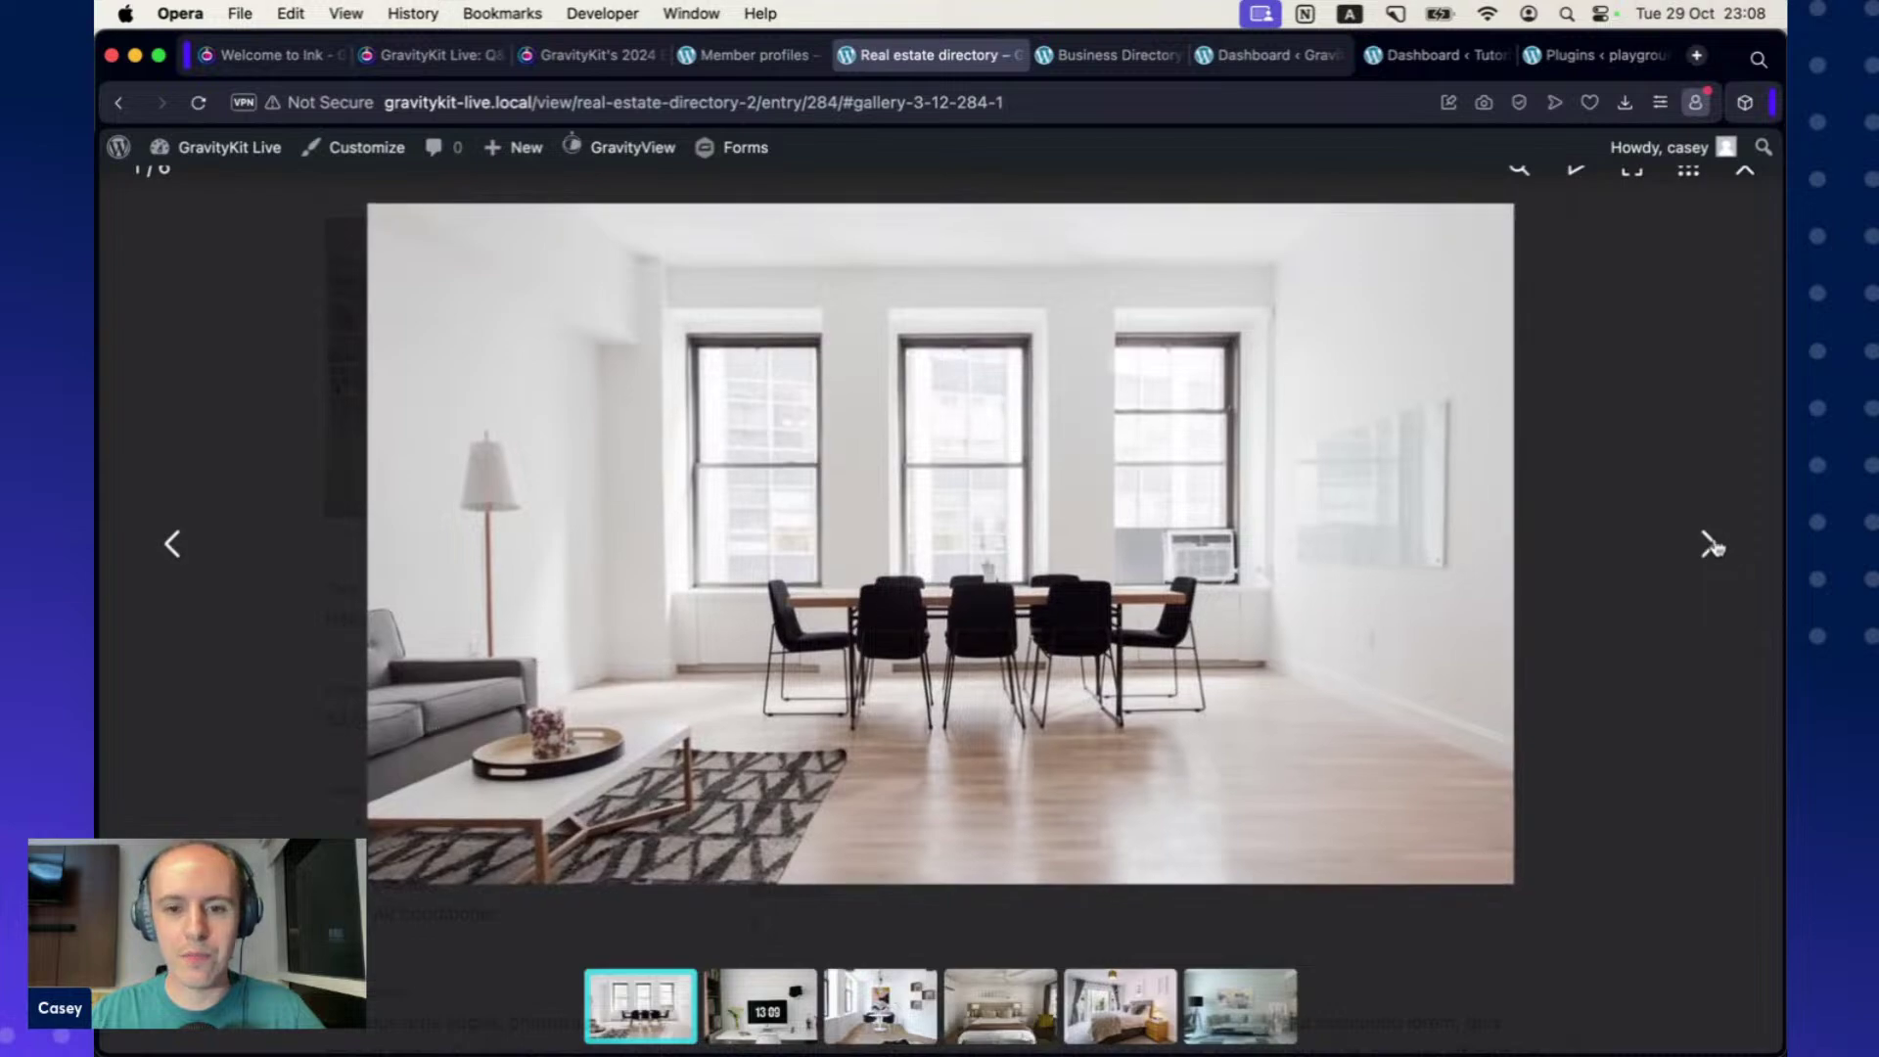
click(1711, 544)
click(1711, 543)
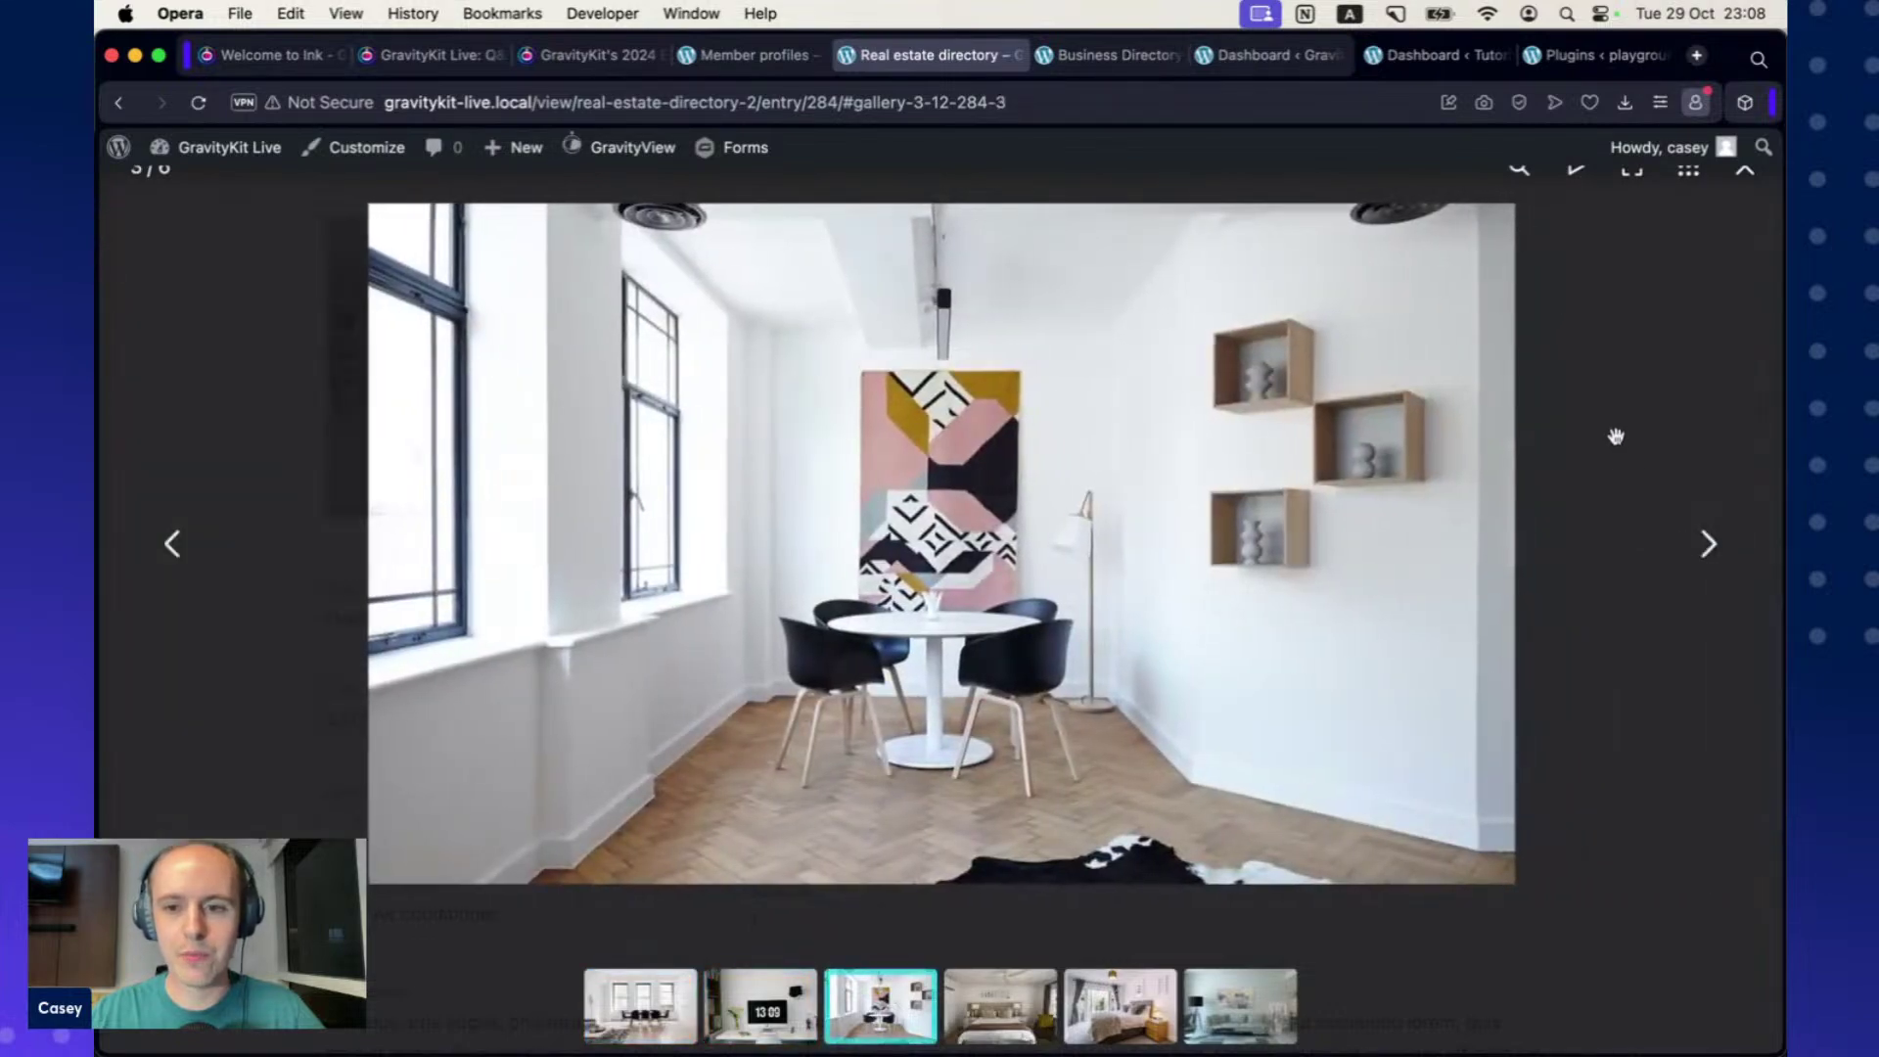
click(1622, 416)
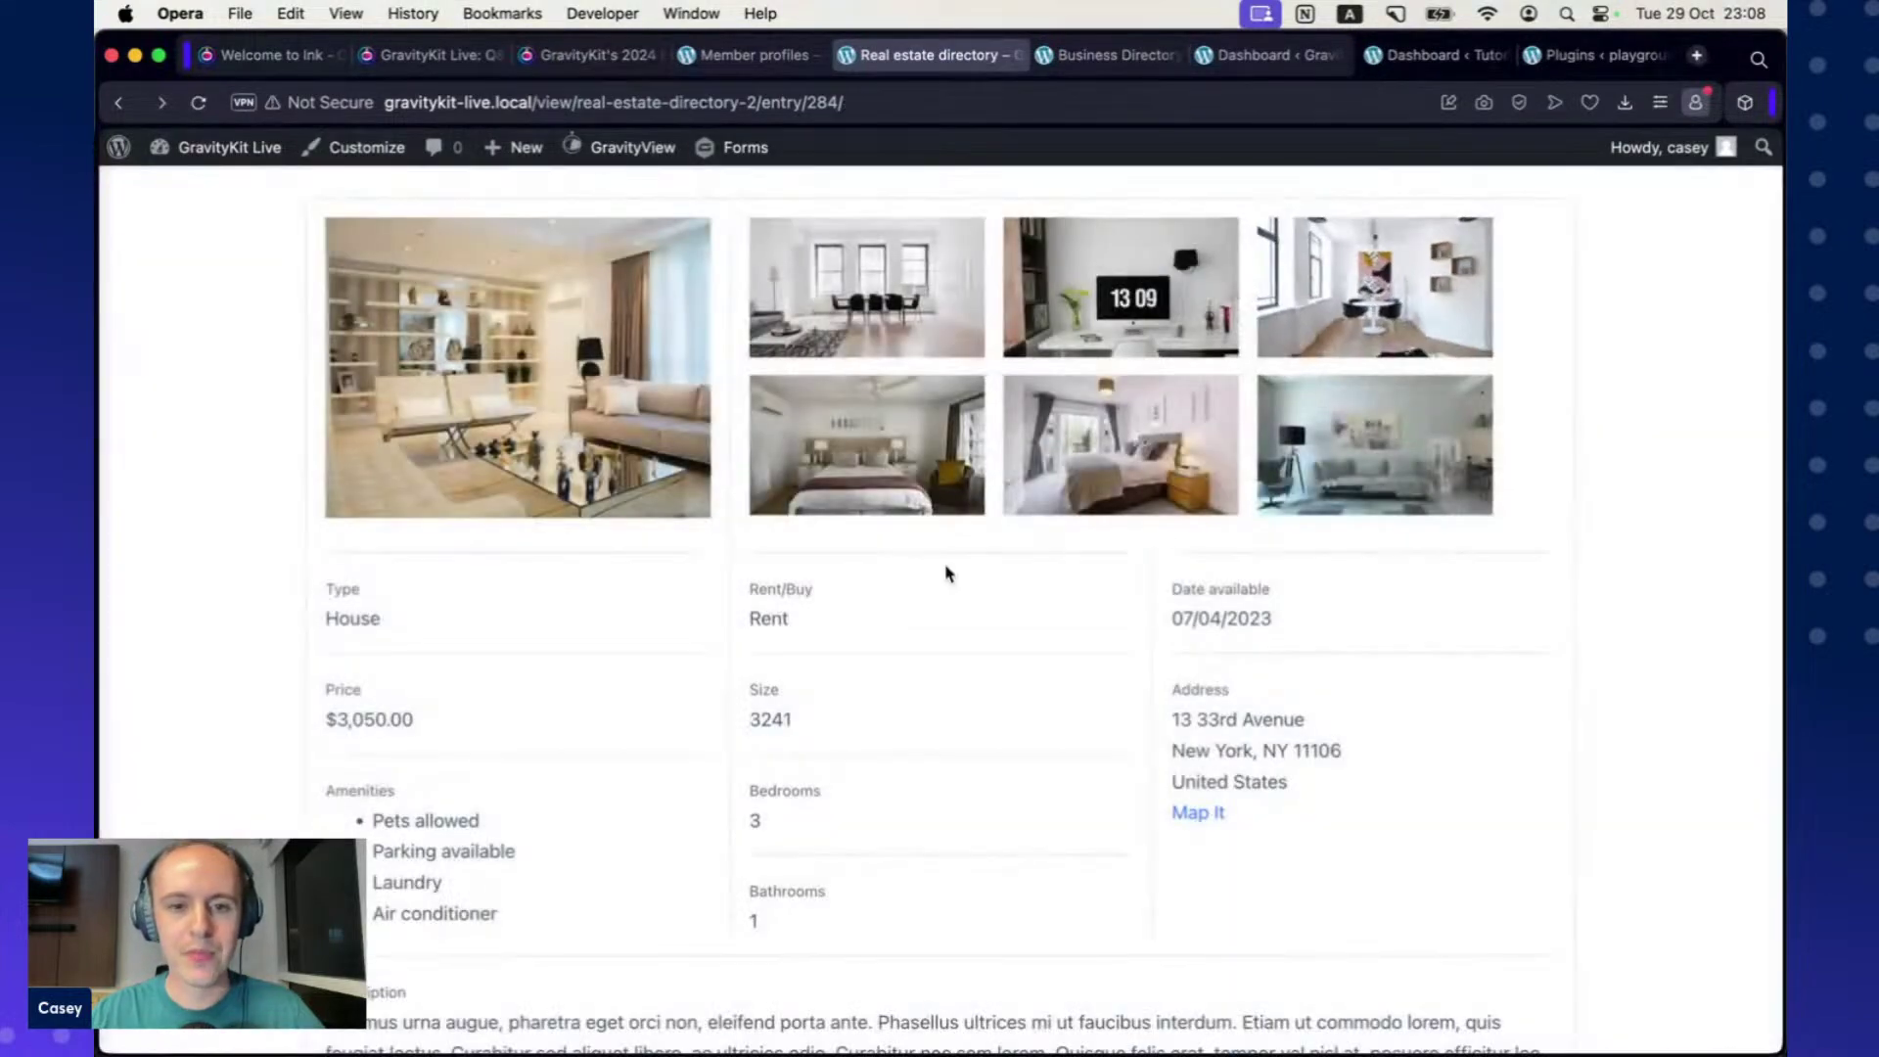
Examine how the real estate listing arranges its detail columns and the full-width description.
scroll(947, 566, down, 3)
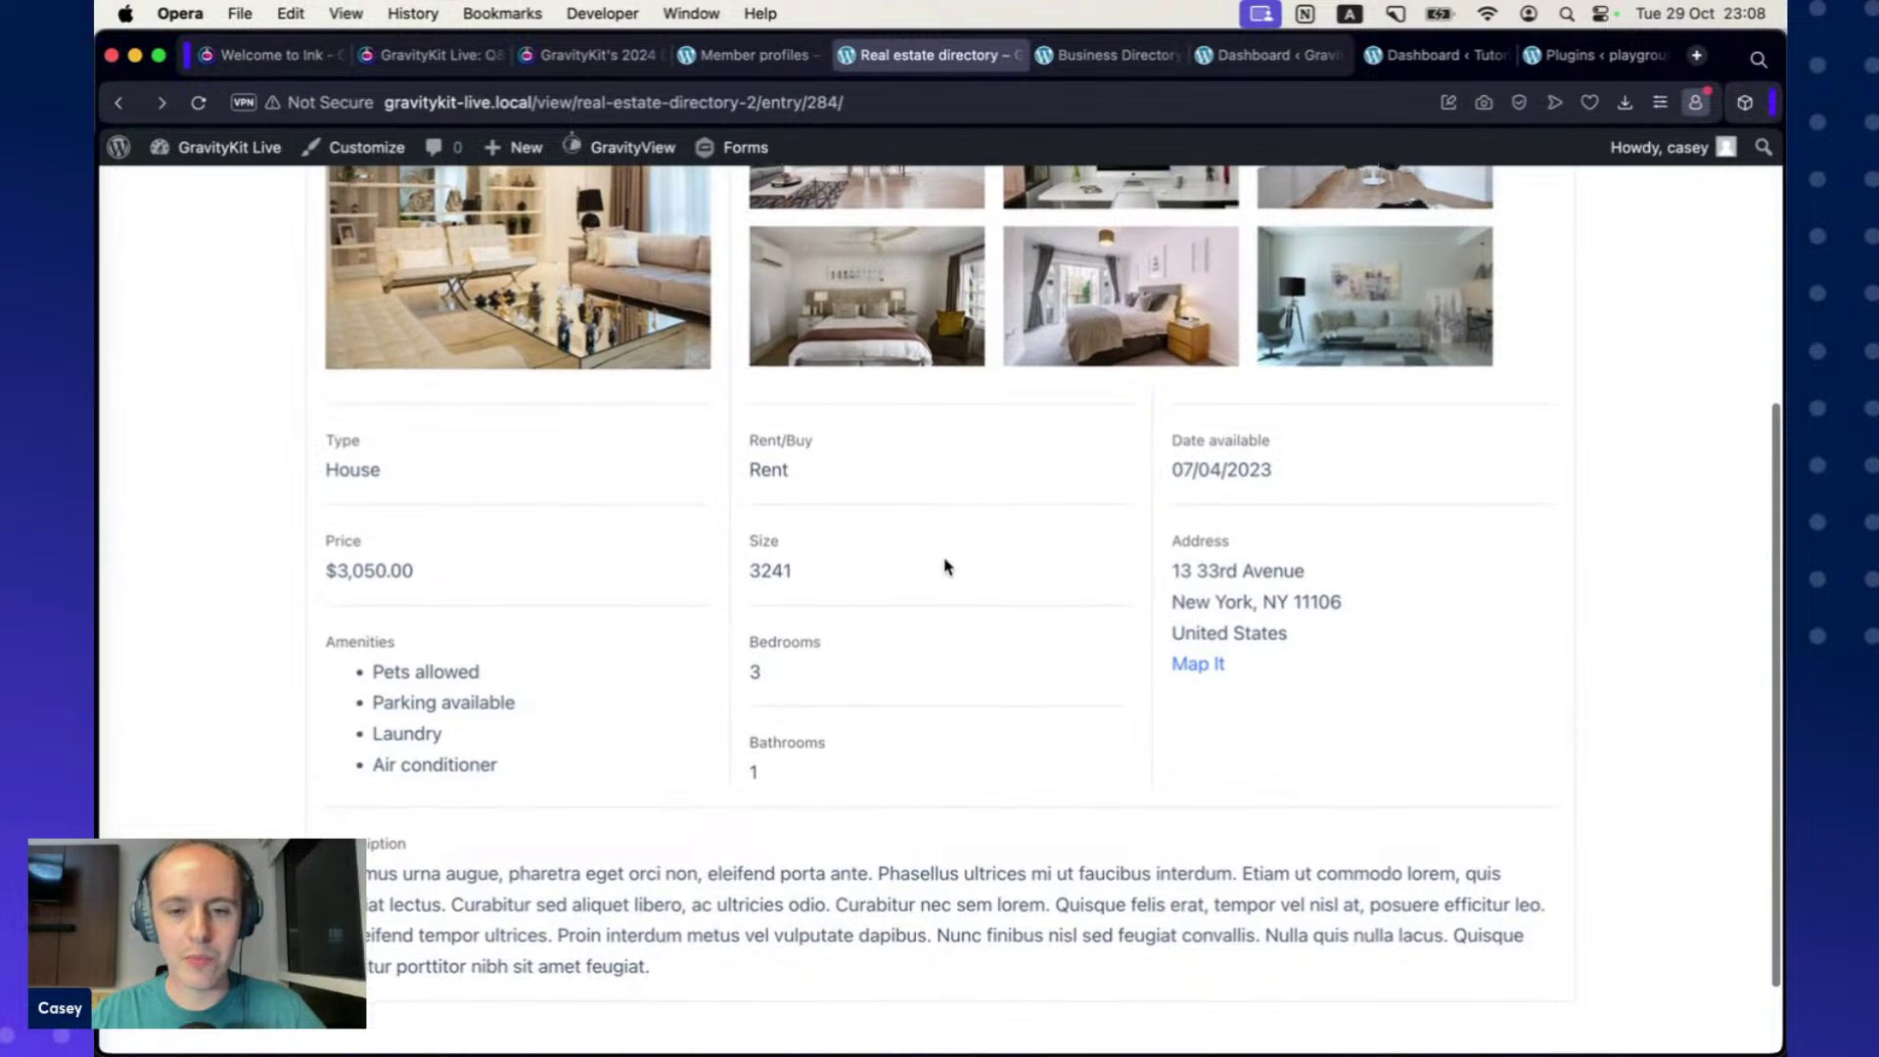
scroll(947, 566, down, 1)
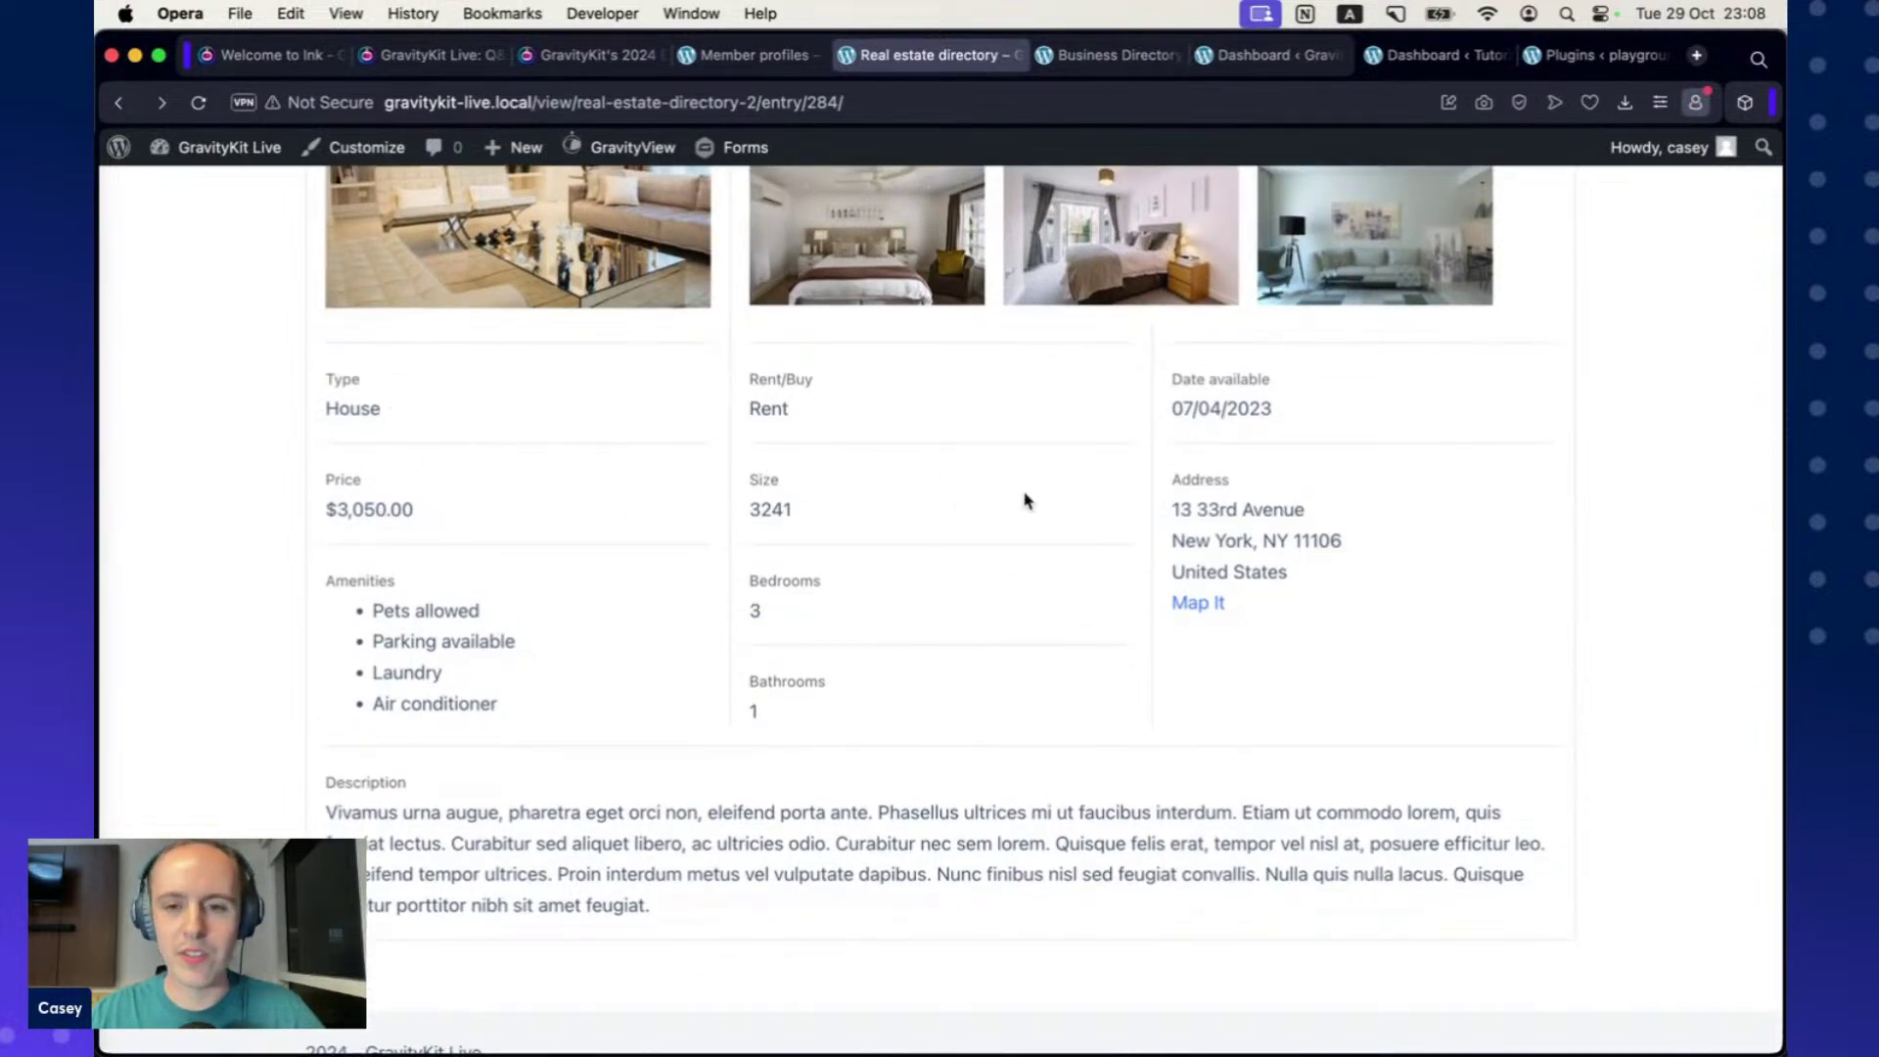
scroll(1025, 500, down, 1)
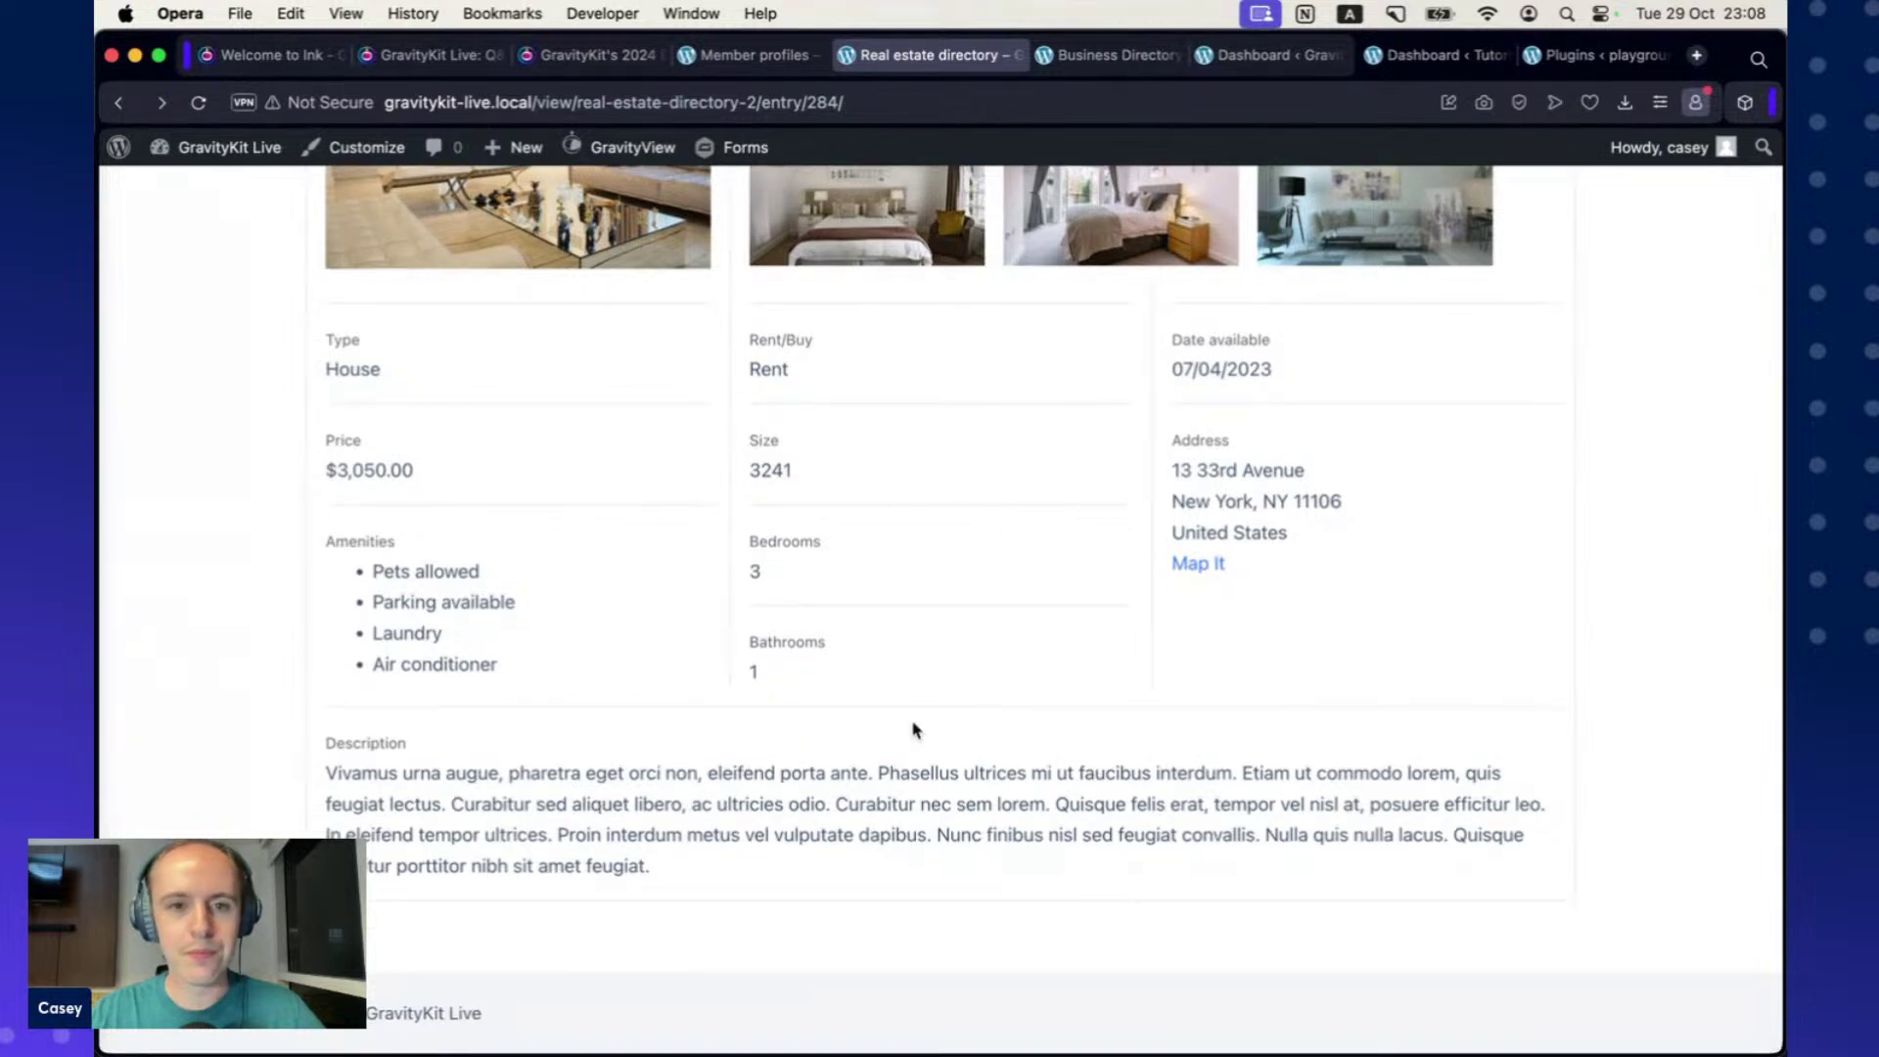
scroll(920, 715, up, 3)
scroll(923, 710, up, 5)
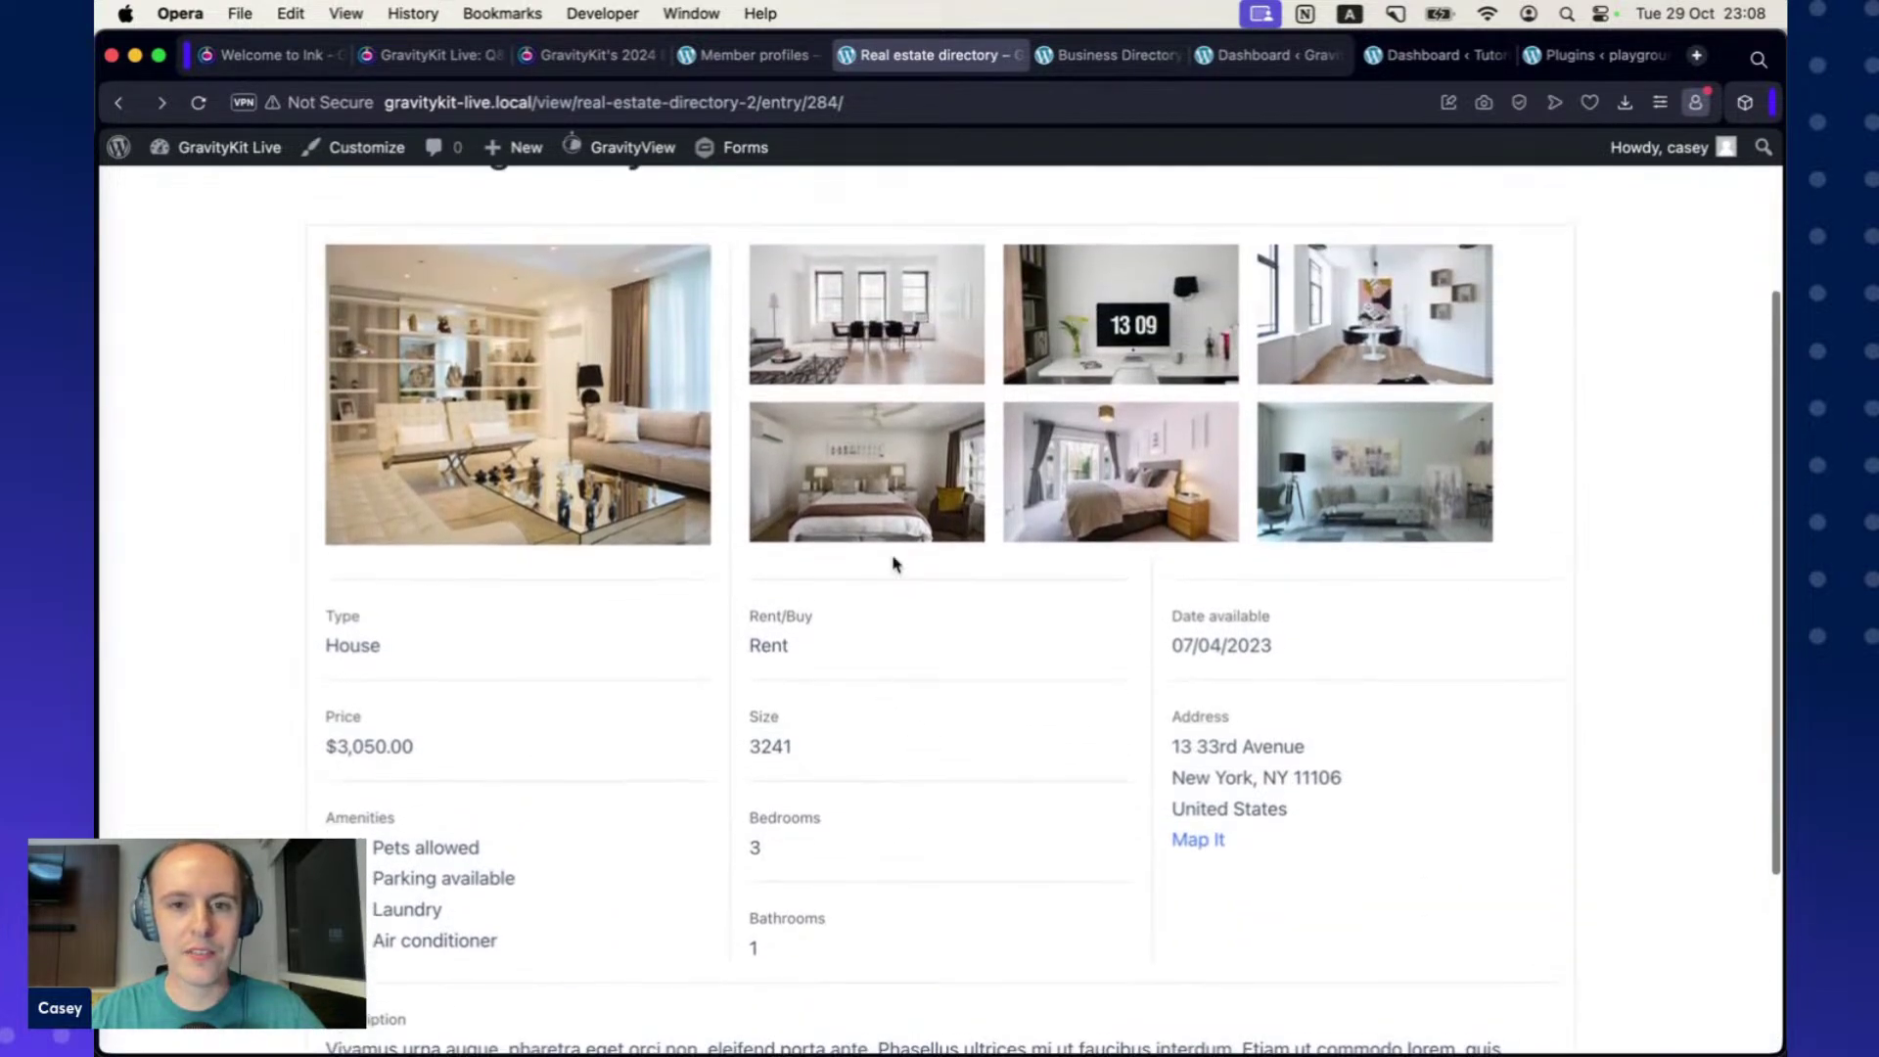
Examine the Shufflebeat business directory entry's layout, including its map, contact columns and business description.
click(1111, 62)
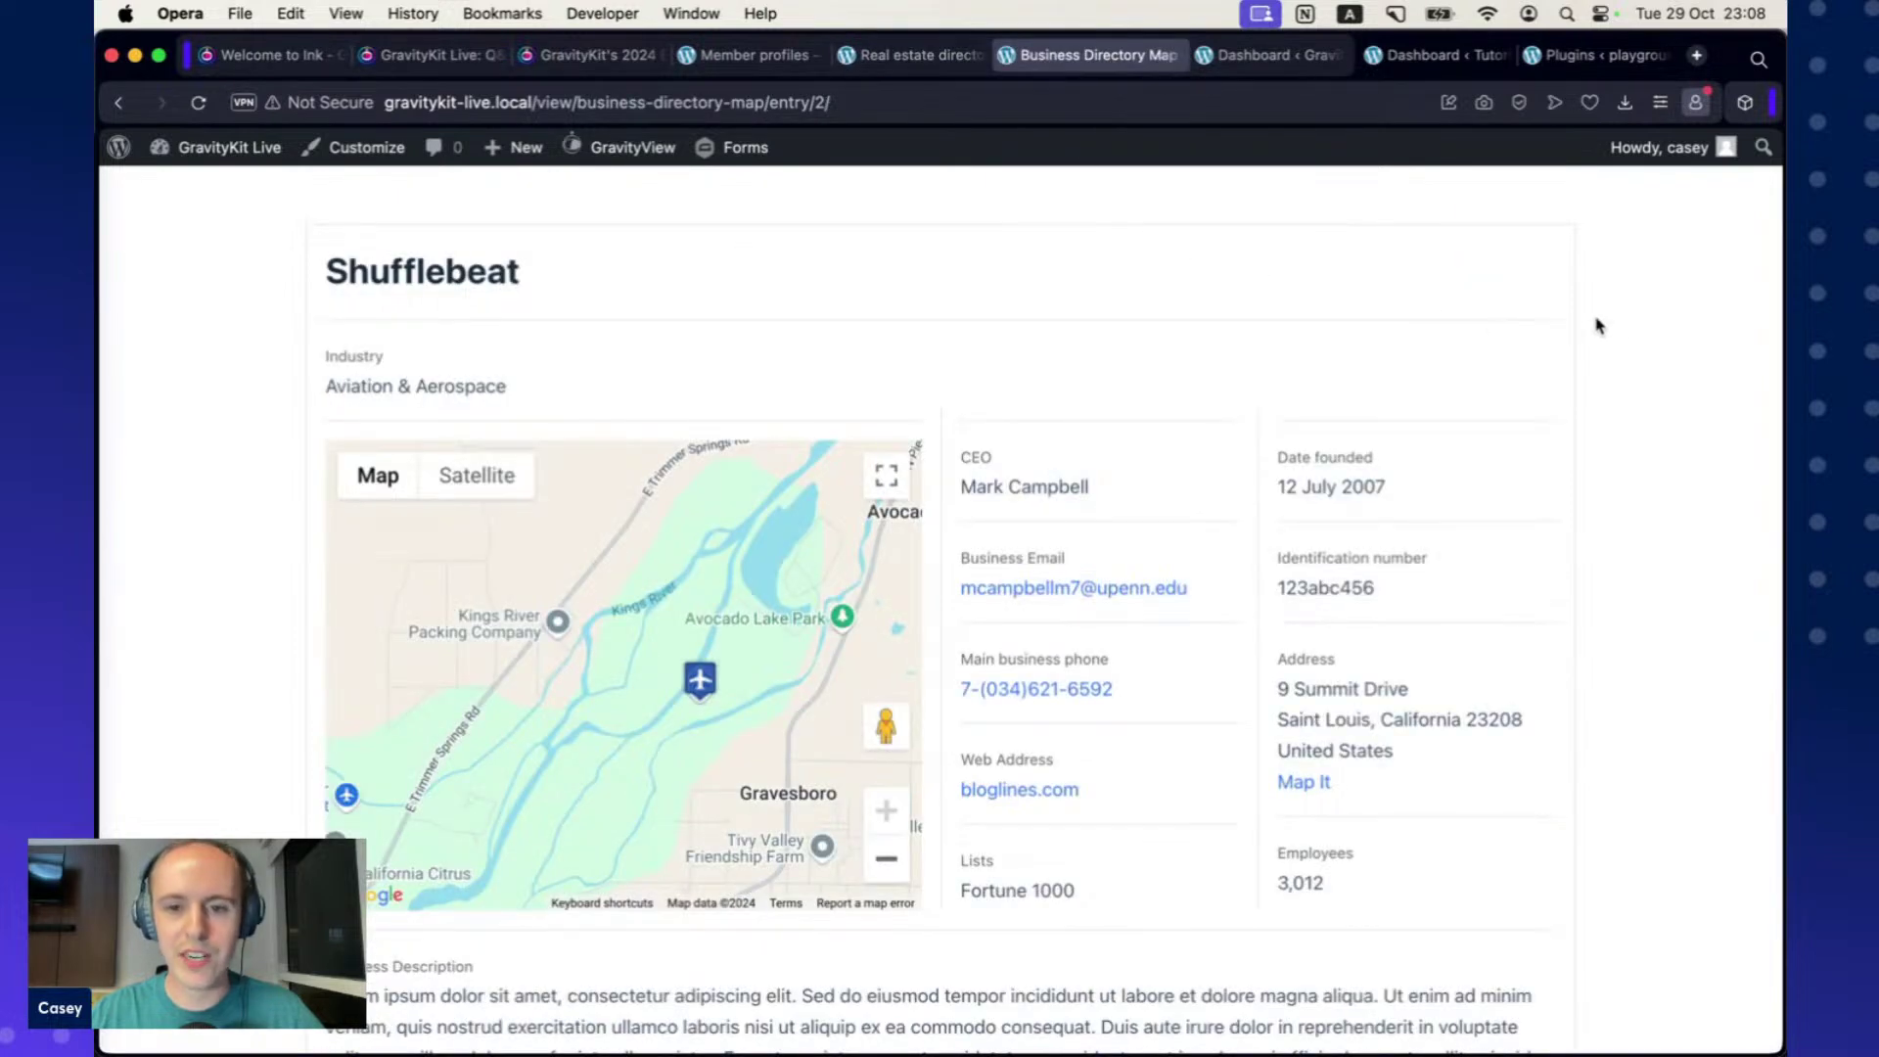
scroll(1664, 352, down, 1)
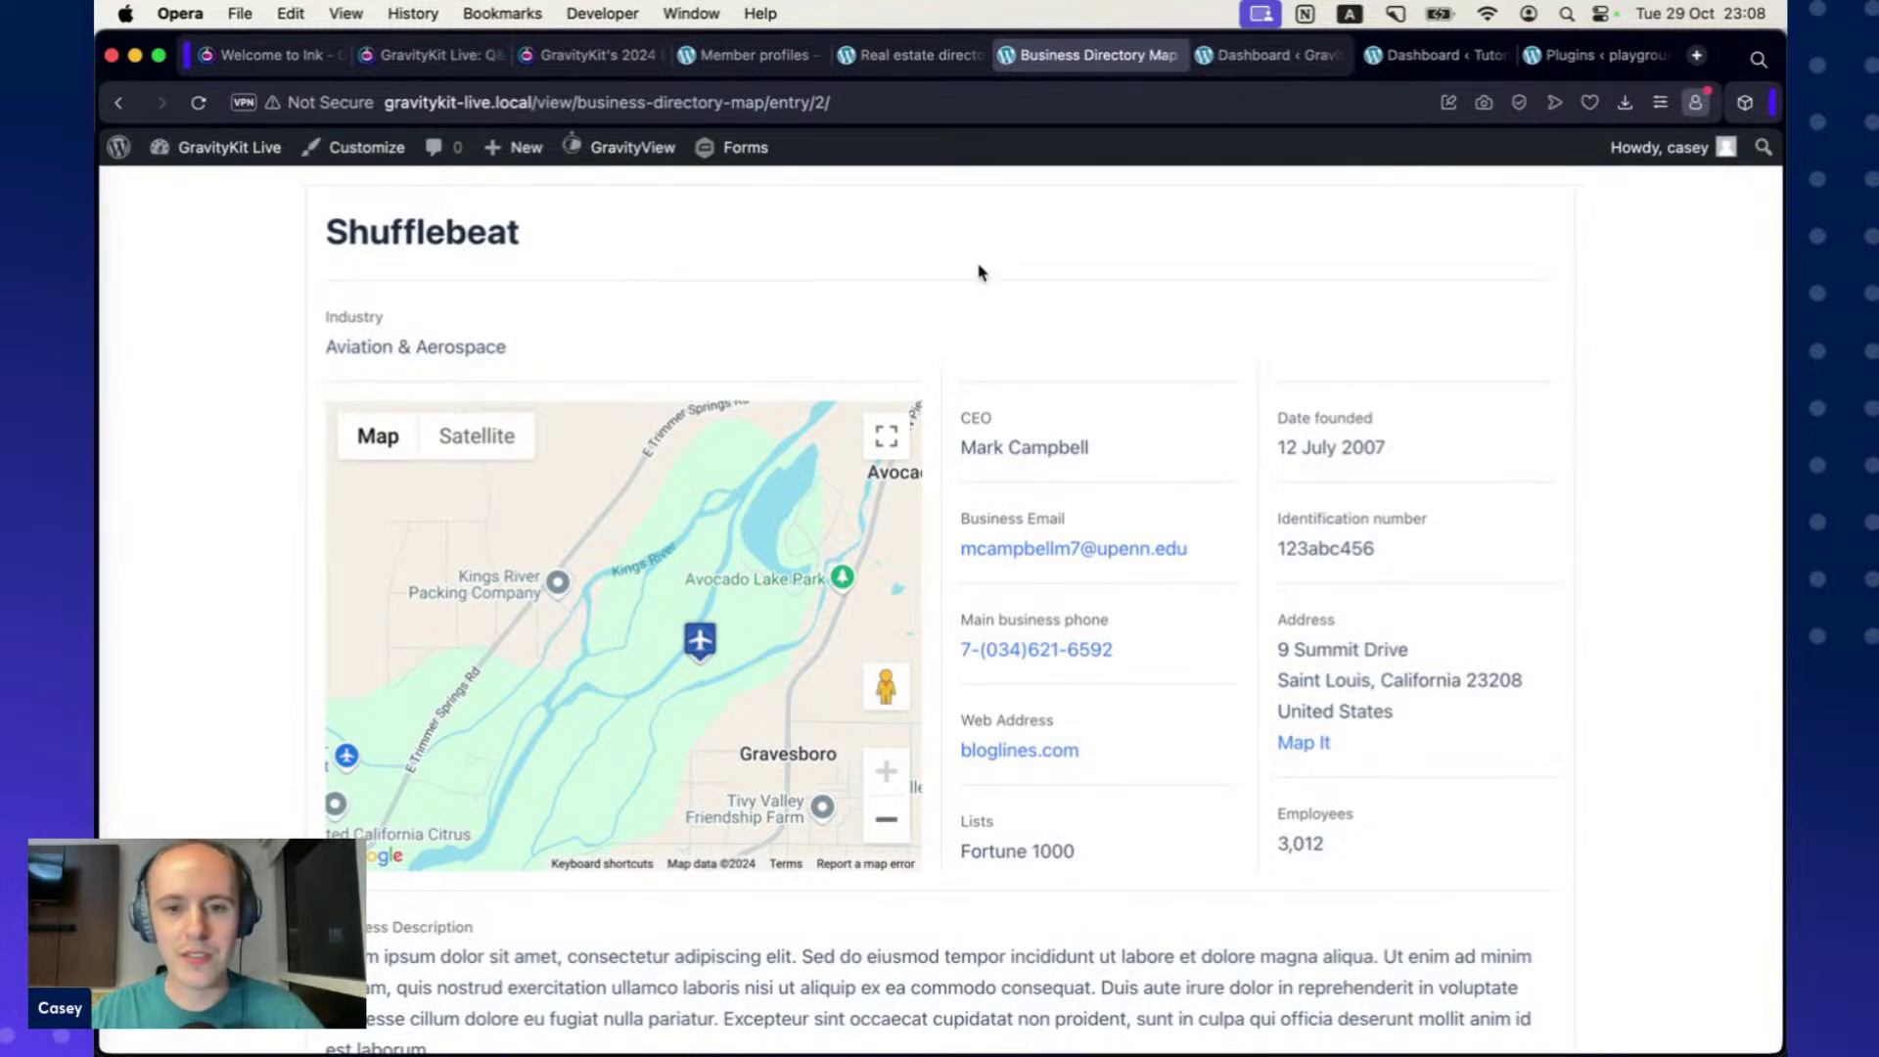
scroll(982, 272, down, 2)
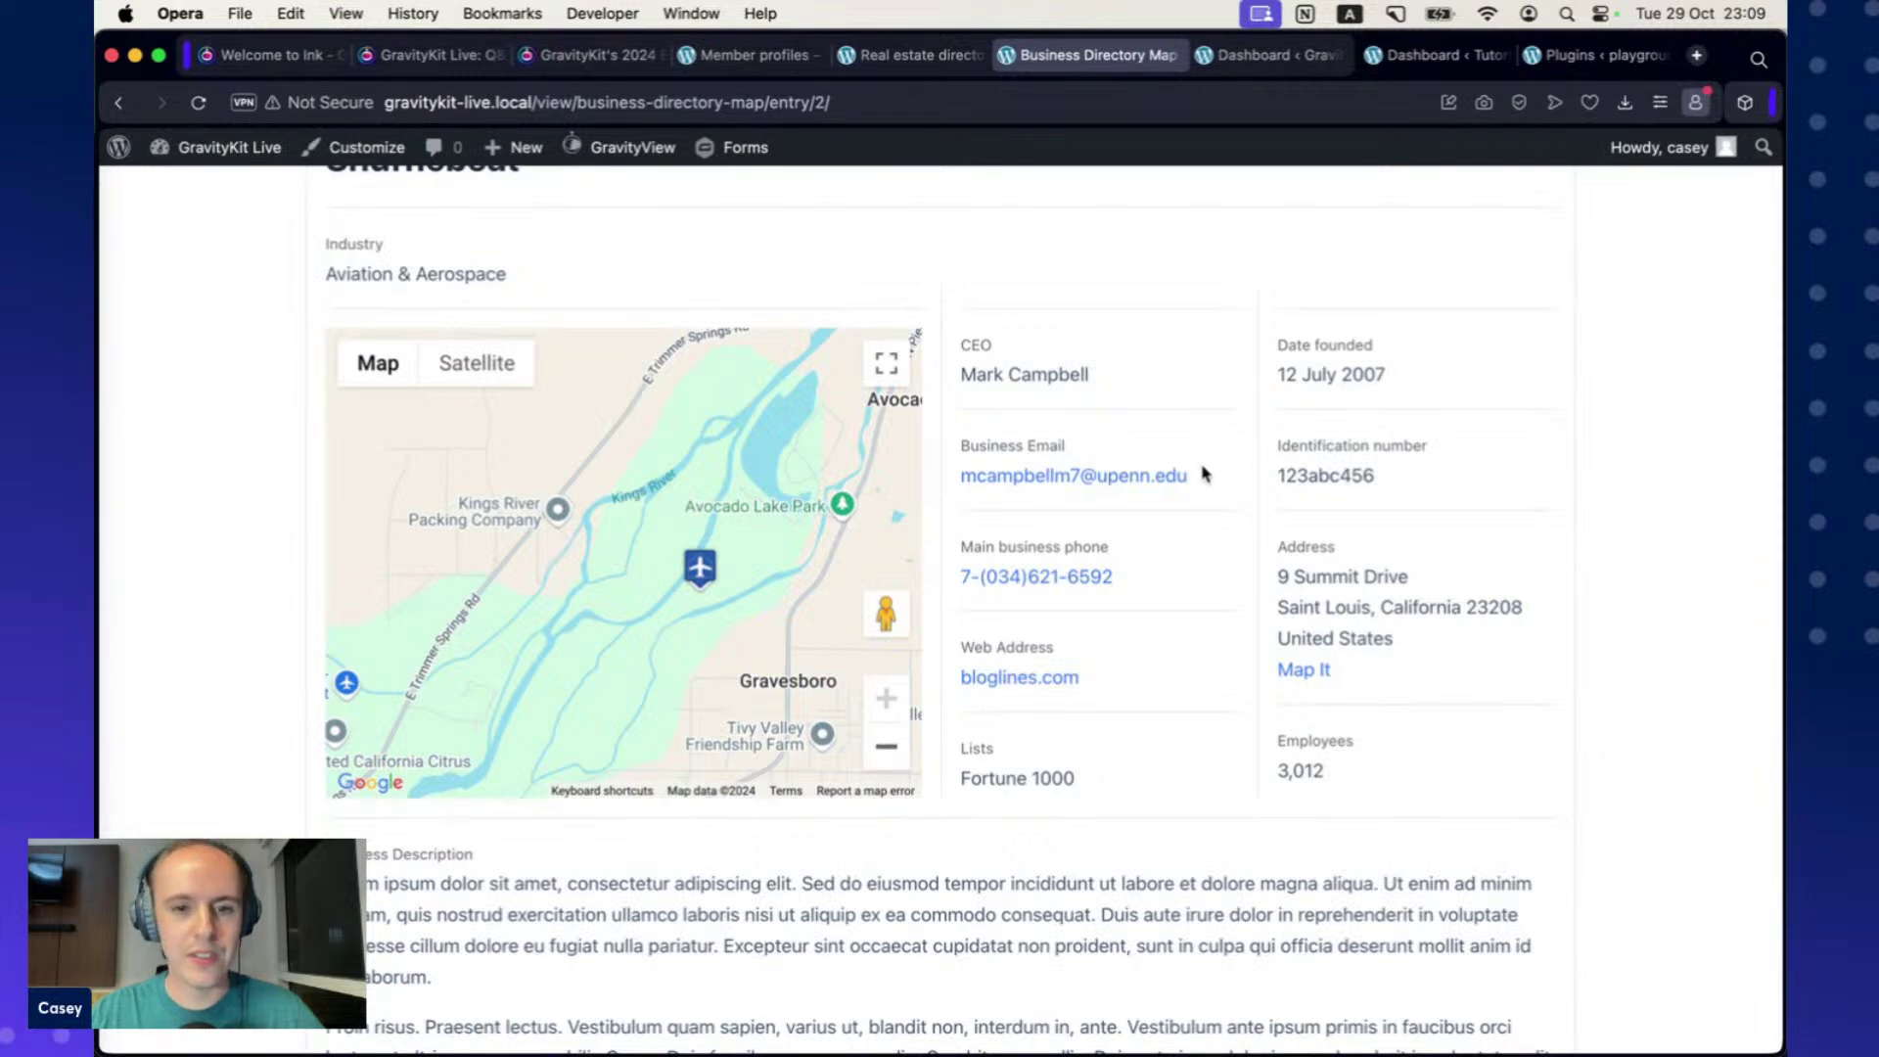
scroll(1204, 474, down, 5)
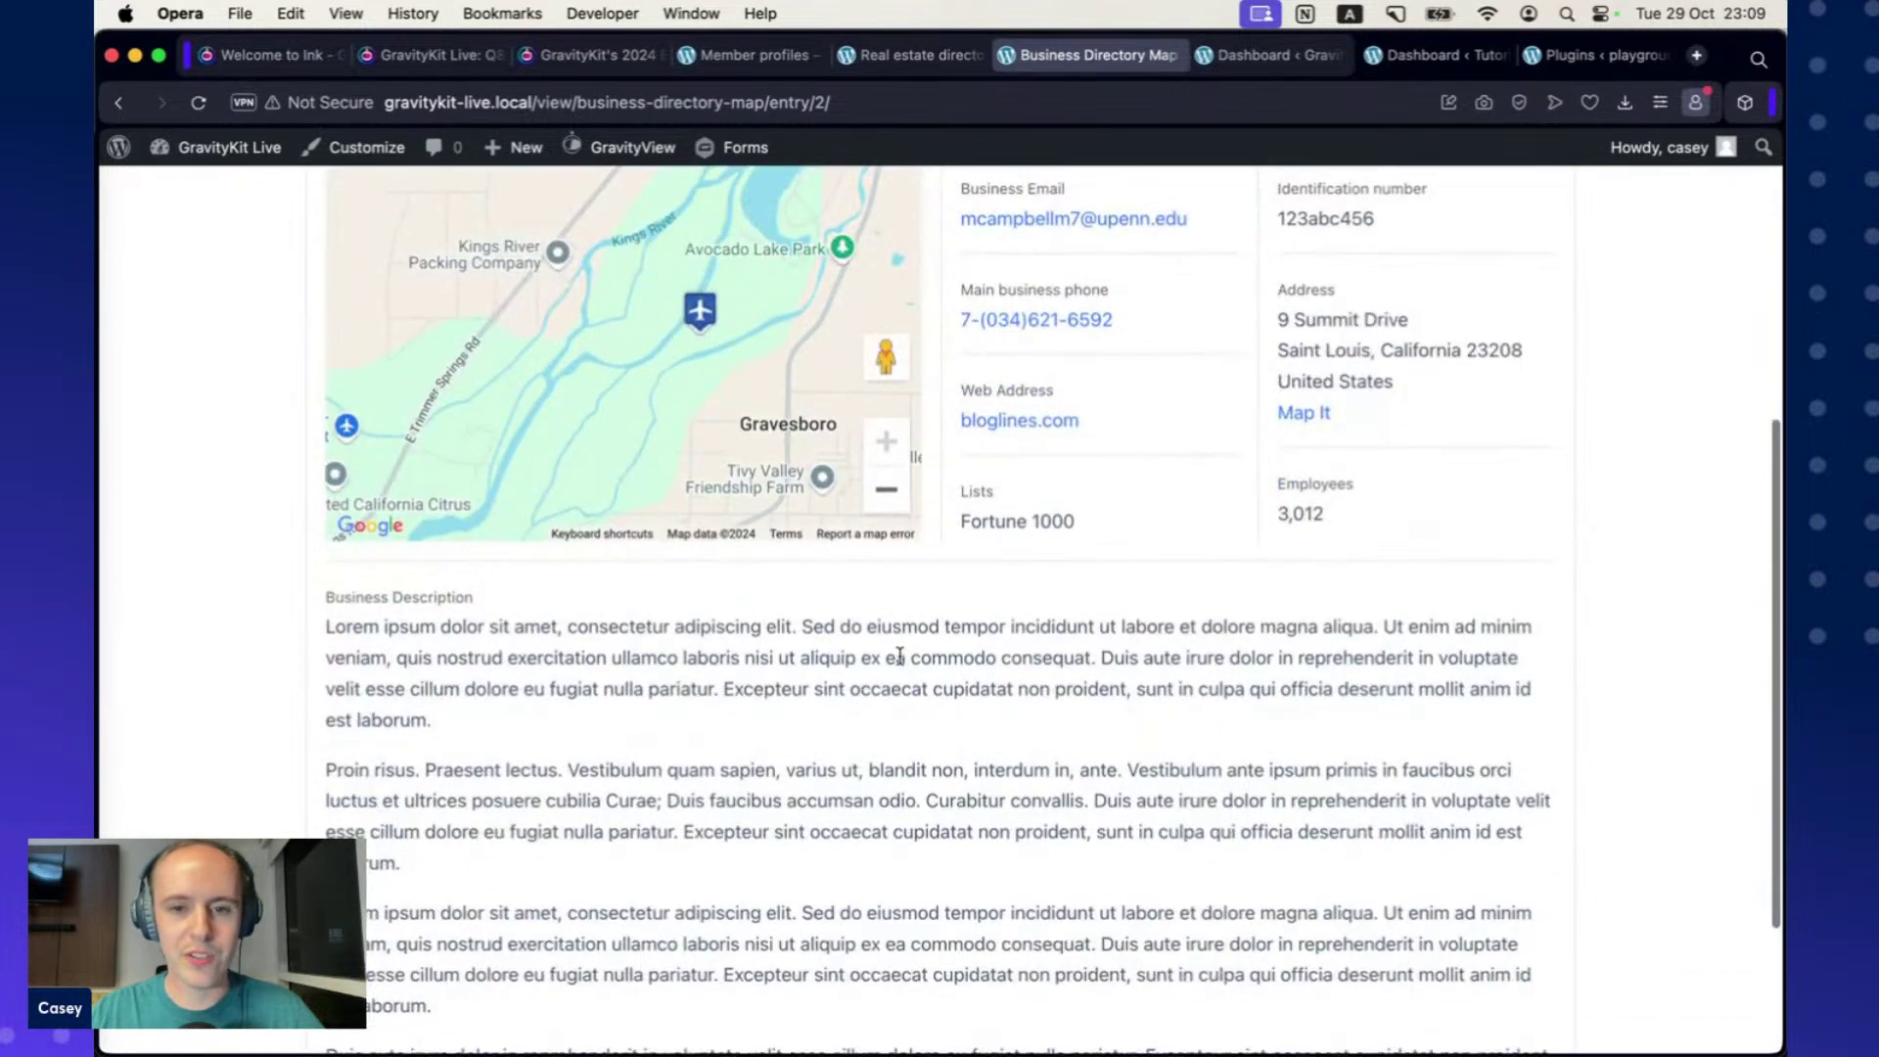
scroll(899, 656, down, 4)
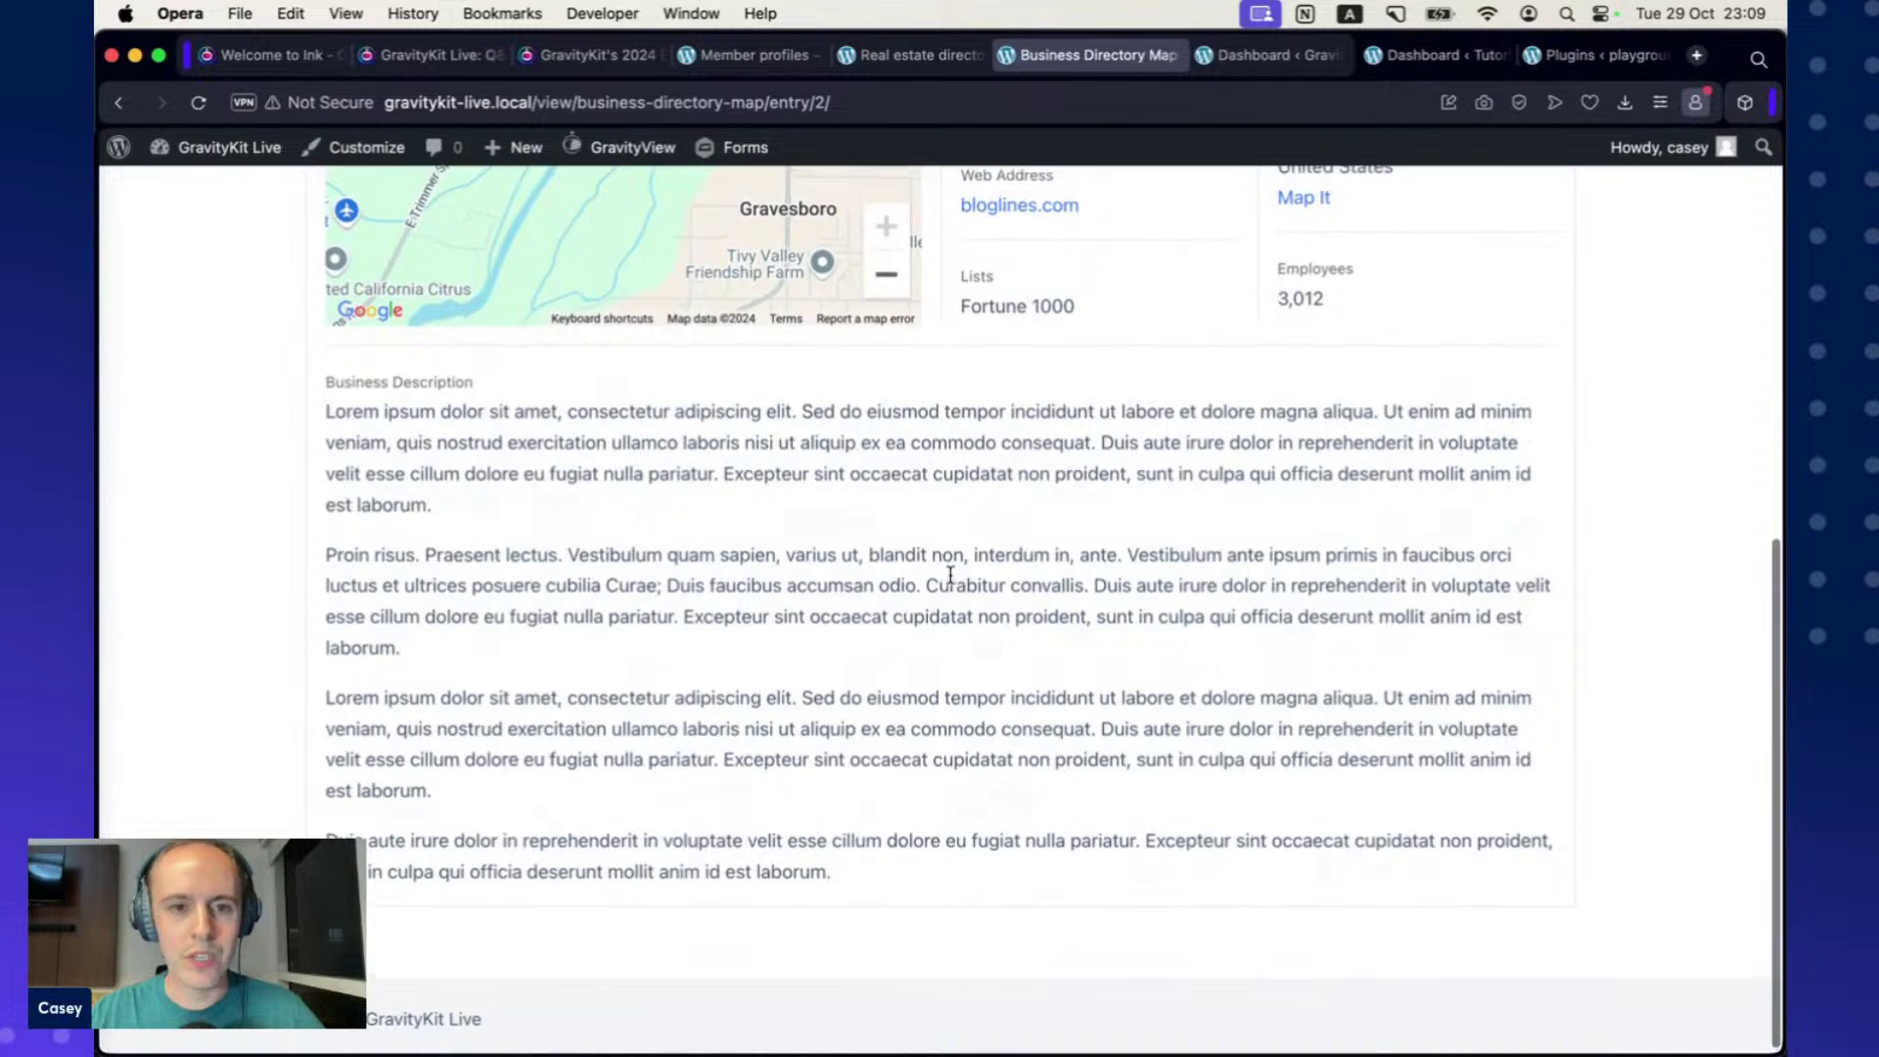
scroll(951, 575, up, 1)
scroll(984, 569, up, 4)
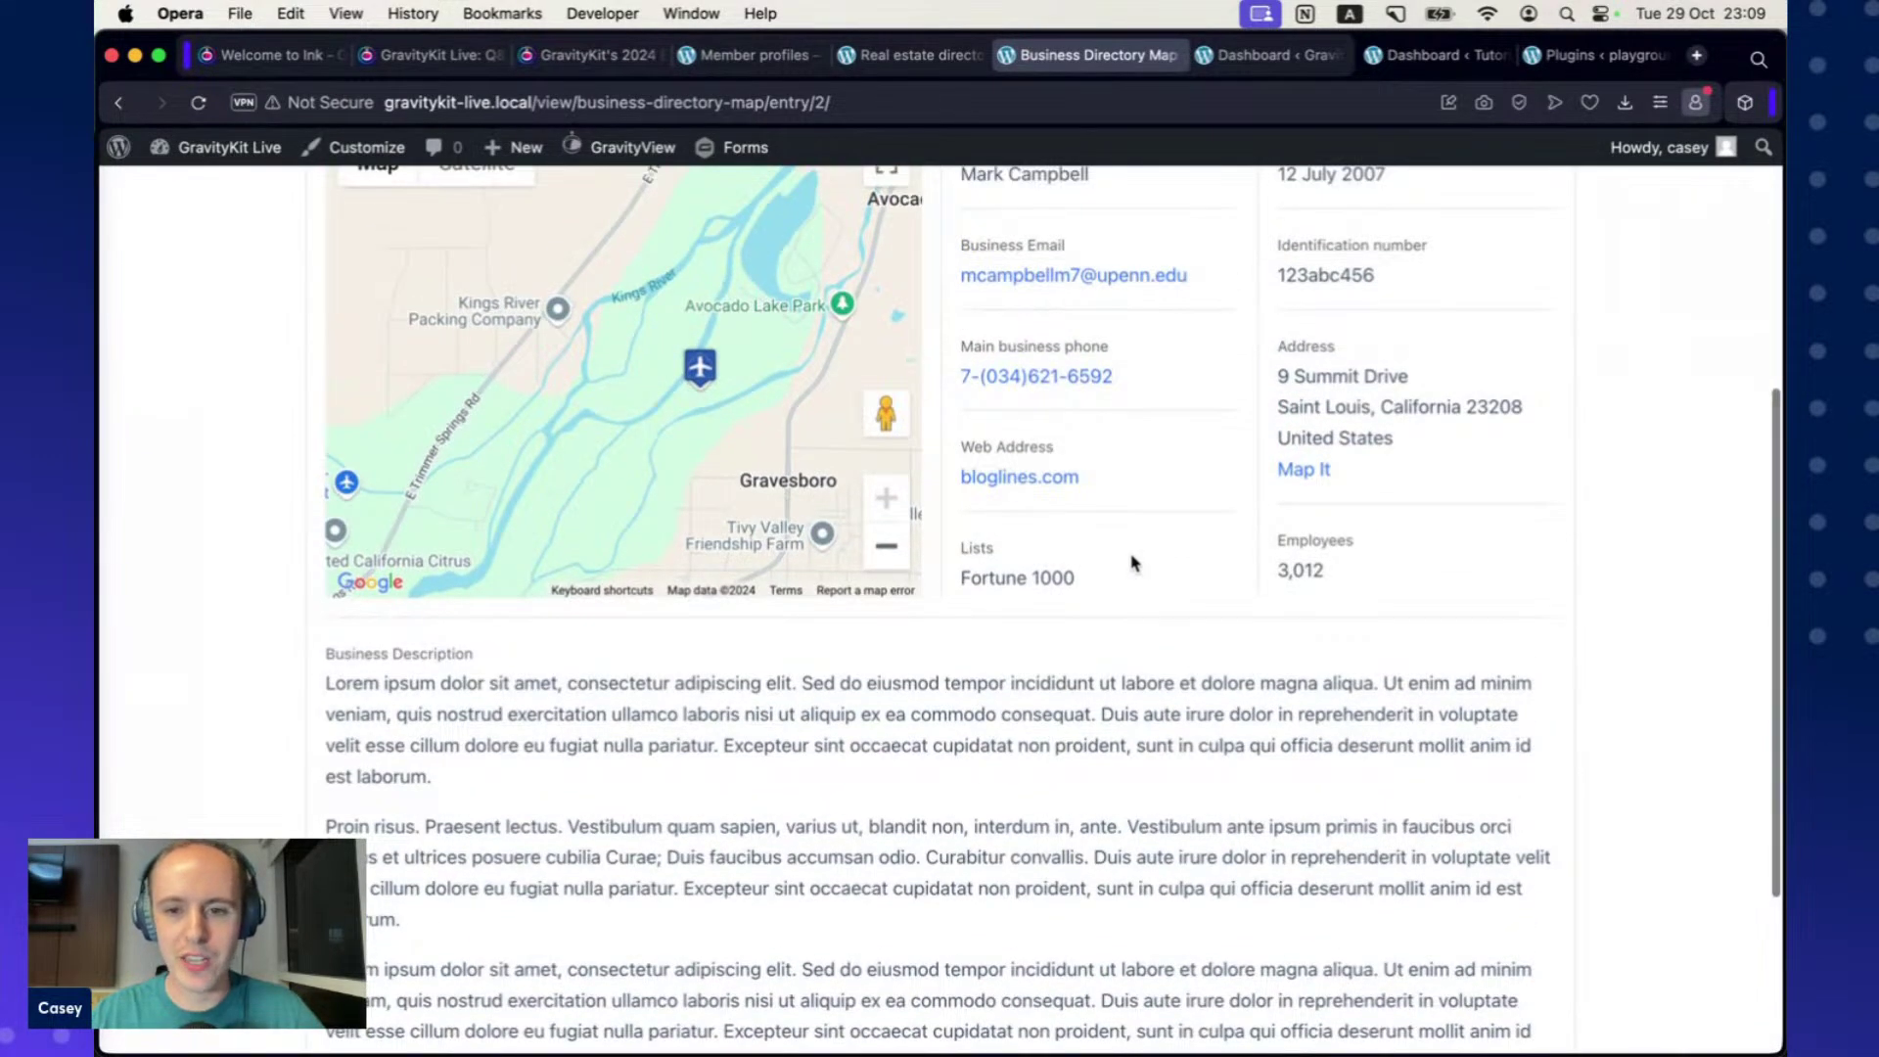
scroll(1134, 564, up, 5)
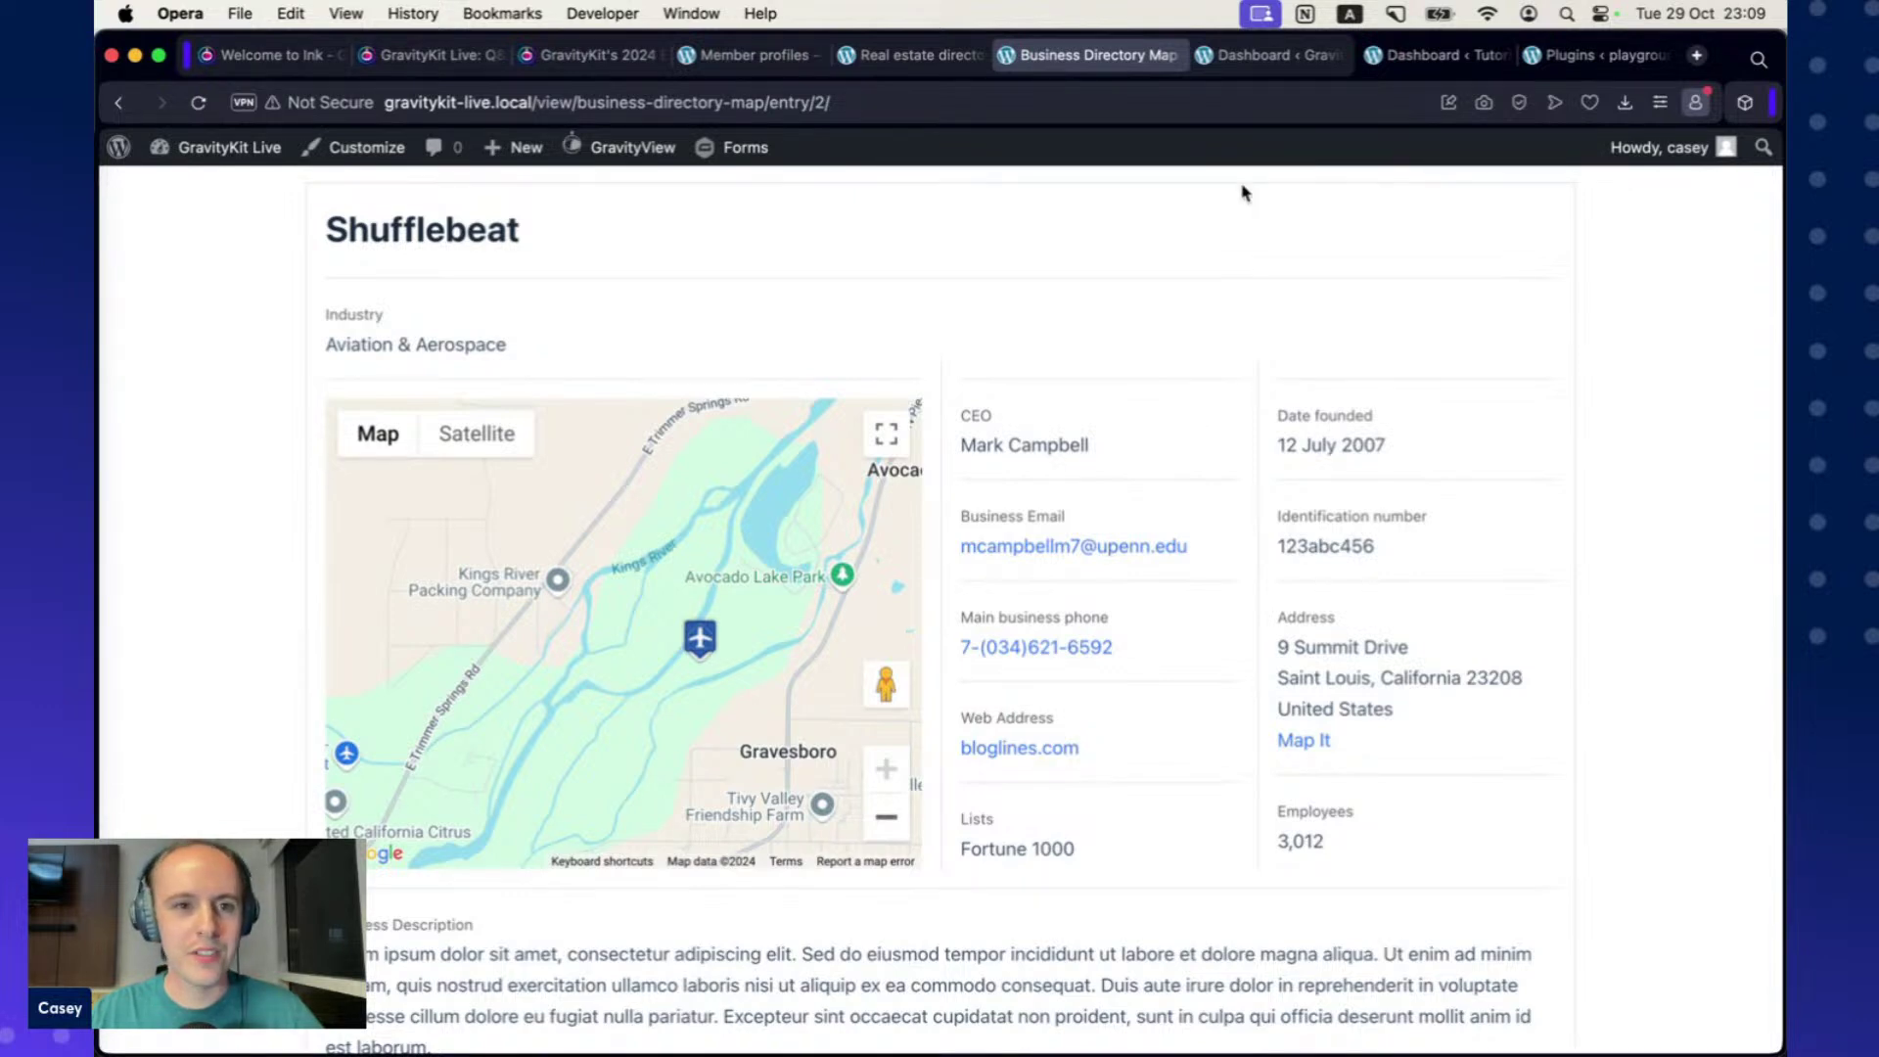
Switch to the GravityKit Live admin dashboard and start a new GravityKit View.
click(1262, 60)
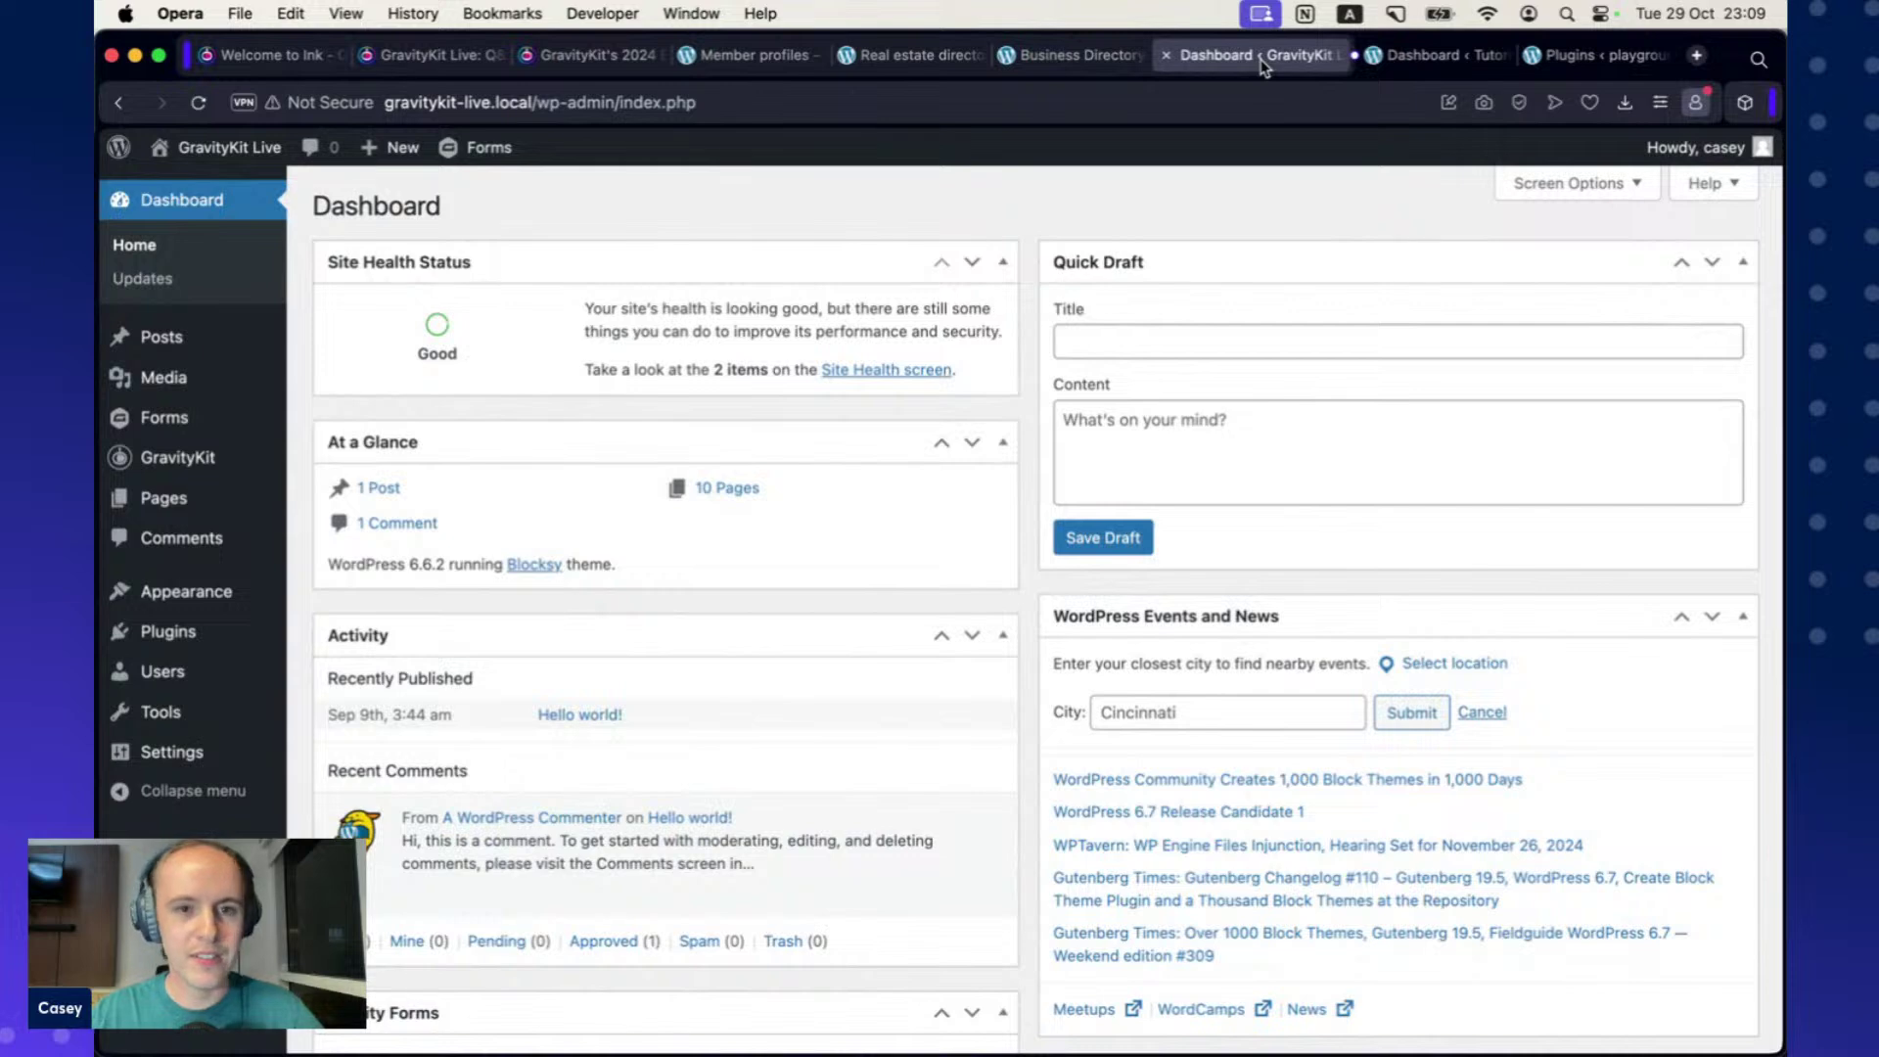
mouse_move(211, 458)
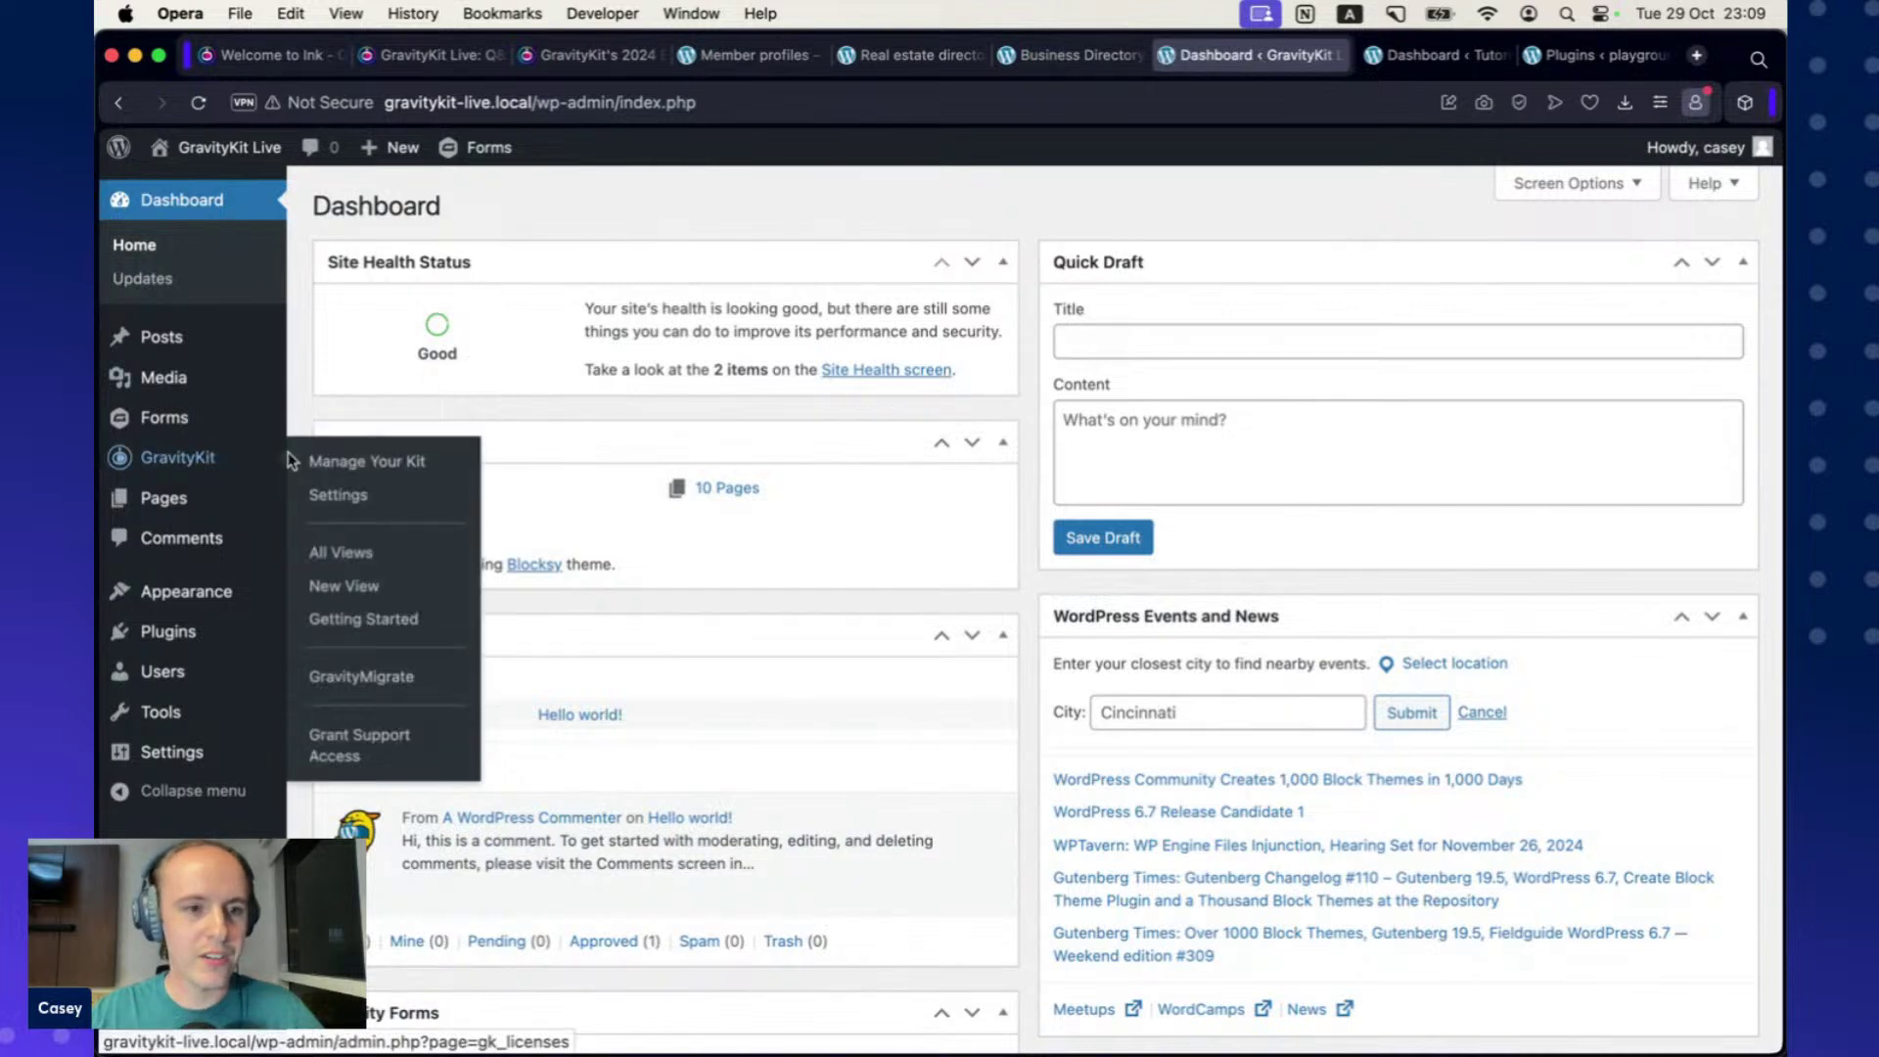
click(359, 587)
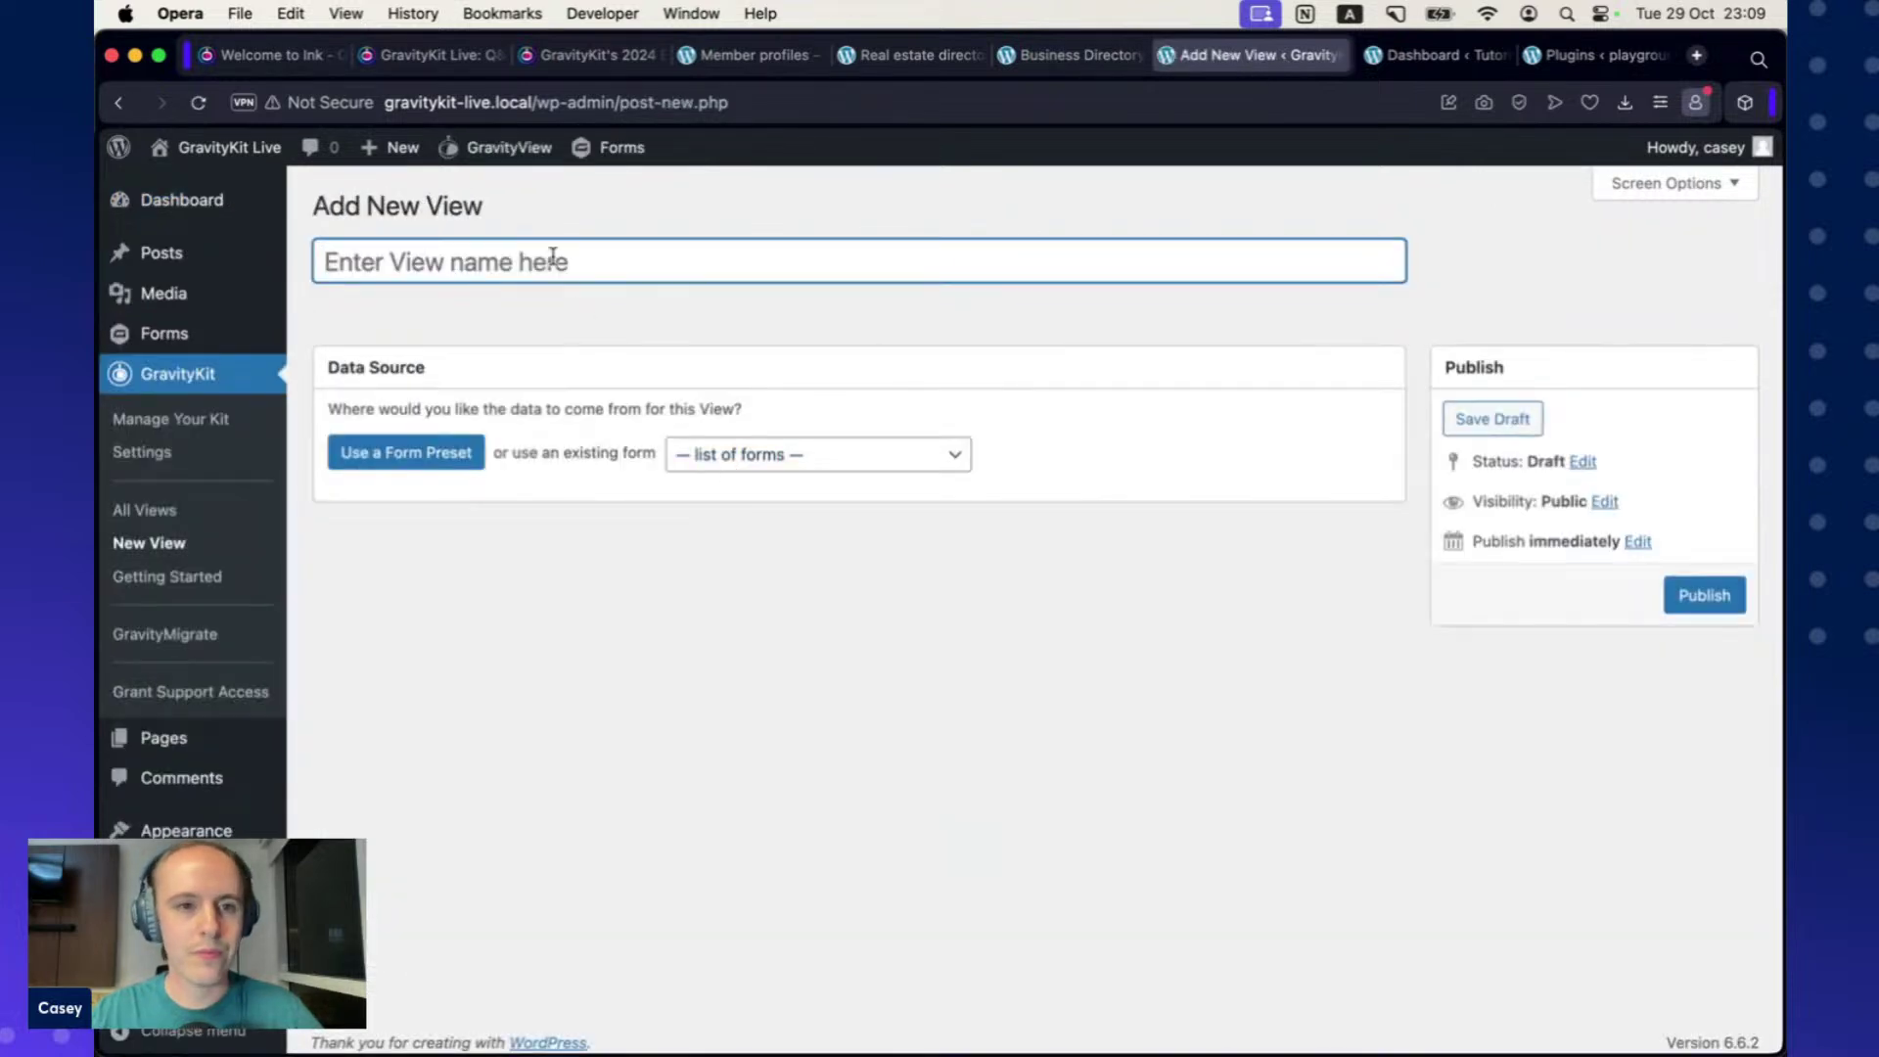
Name the View "Business listings" and use the existing form Business Table – #4 as its data source.
text(Business listings)
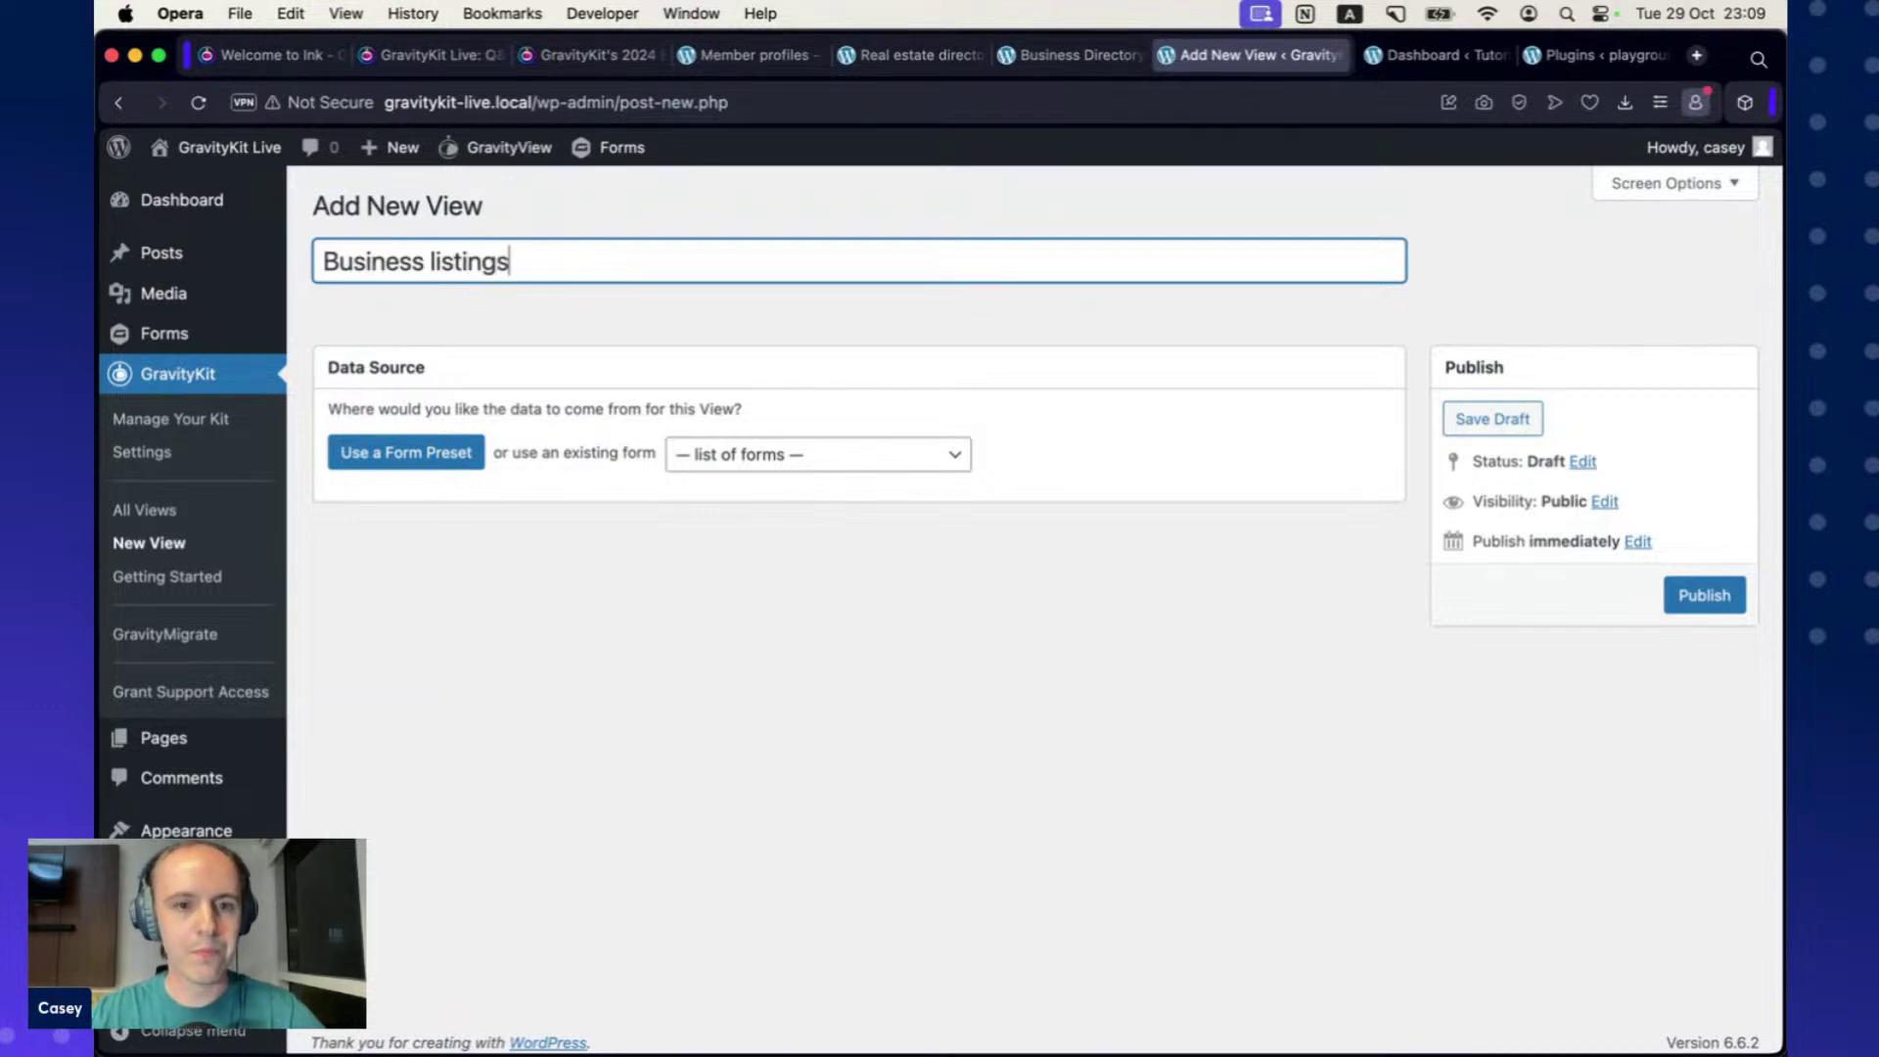
click(958, 464)
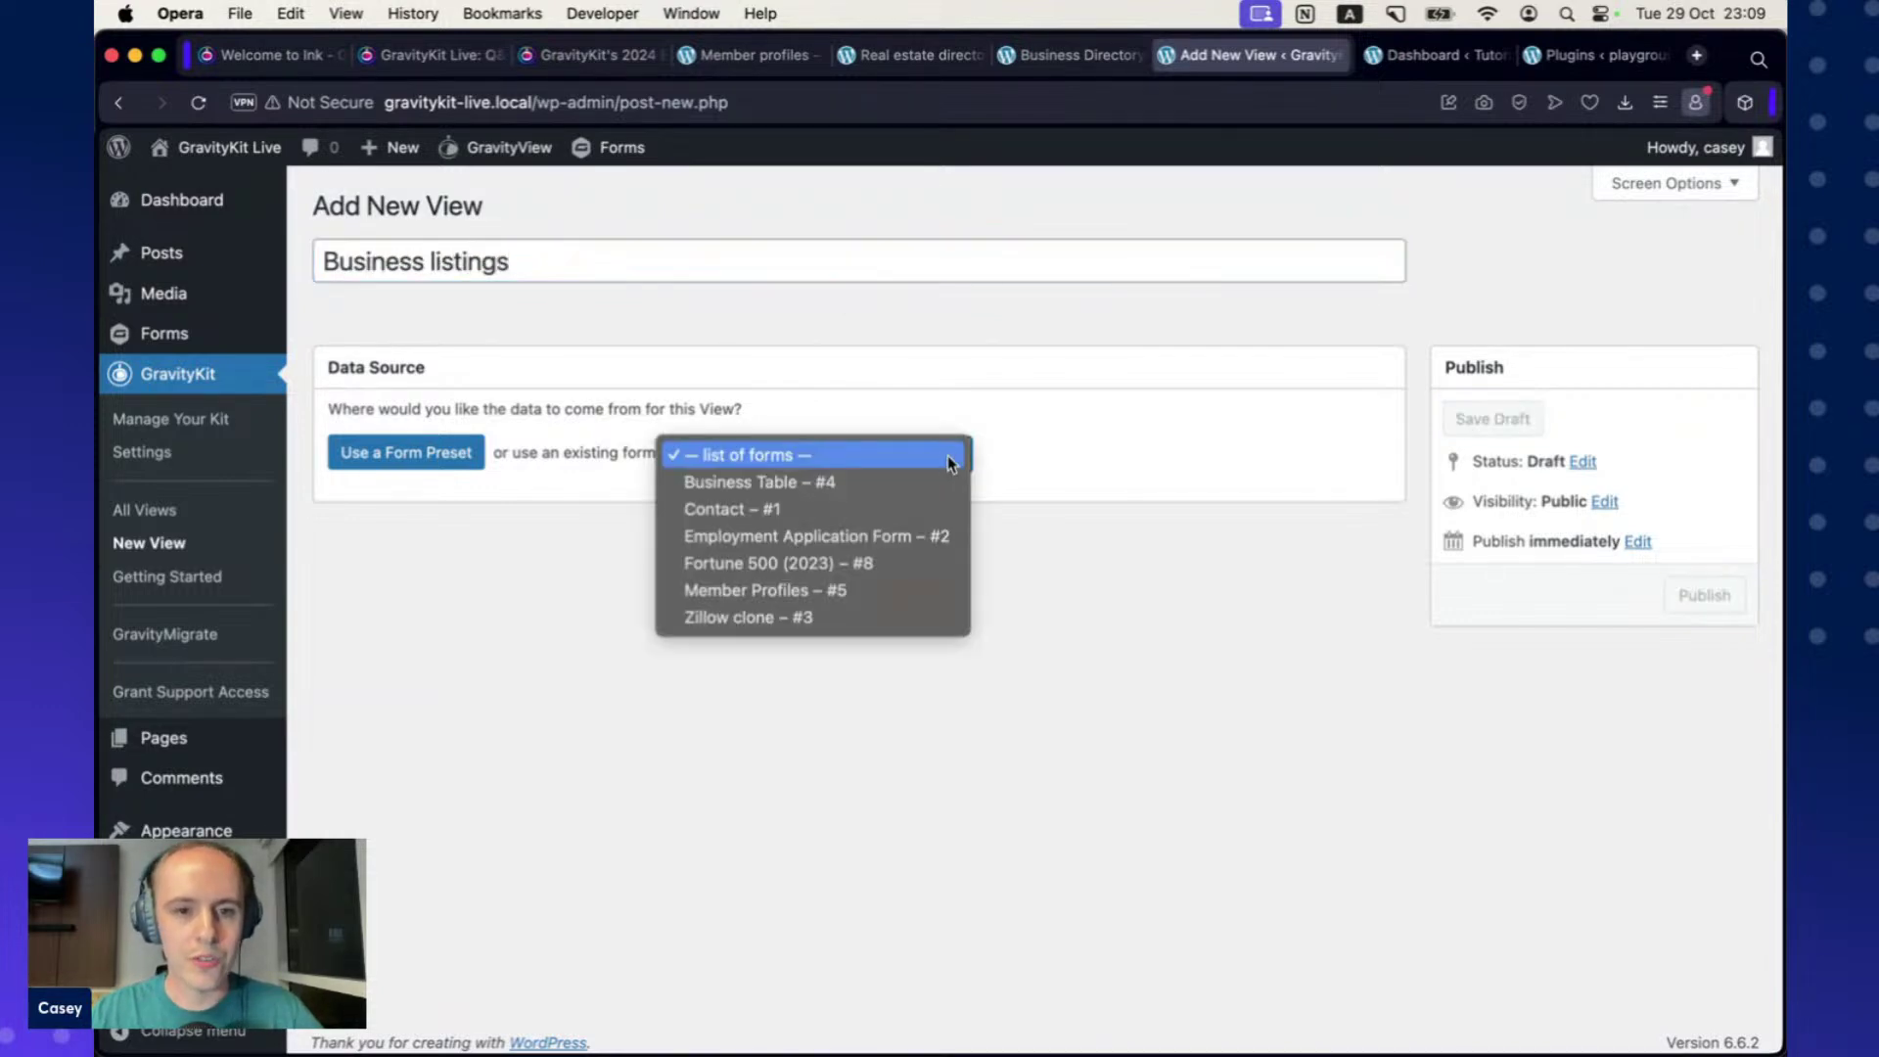
click(799, 482)
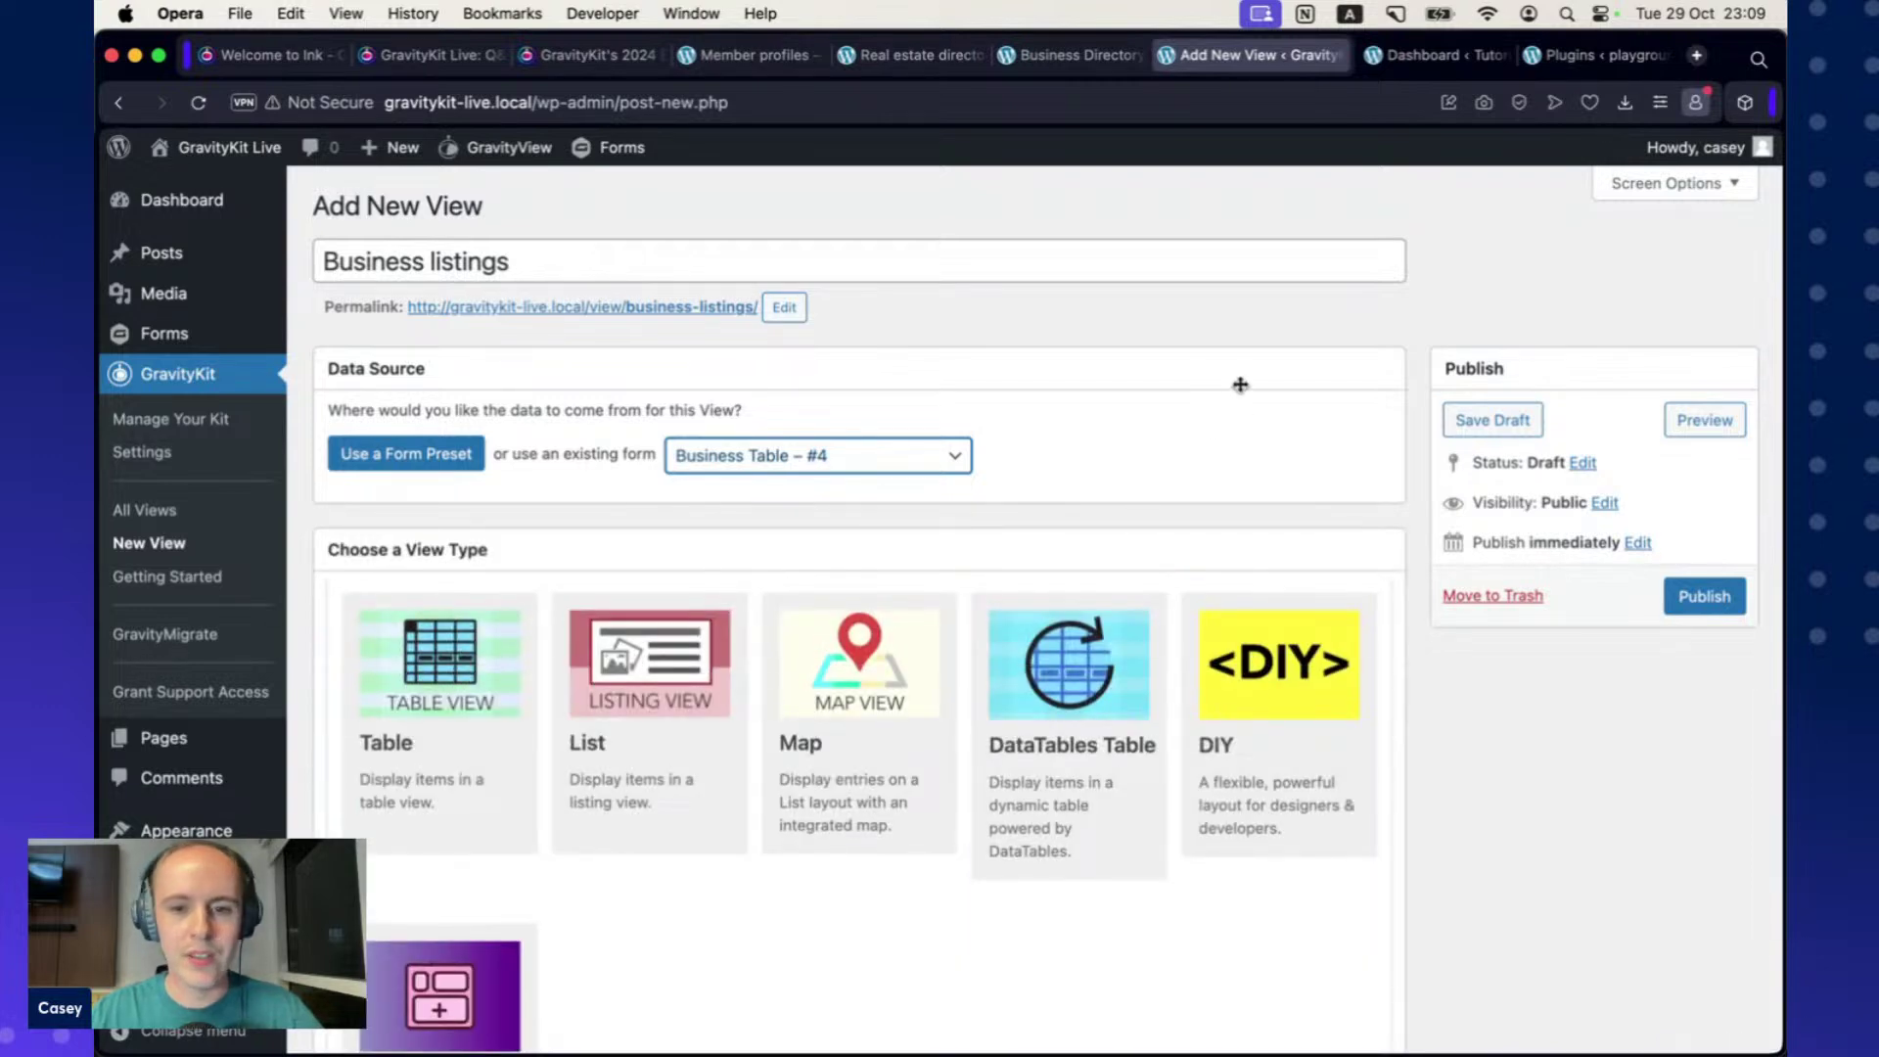
Choose Layout Builder as the View type for the new View.
scroll(1240, 384, down, 1)
scroll(1243, 388, down, 3)
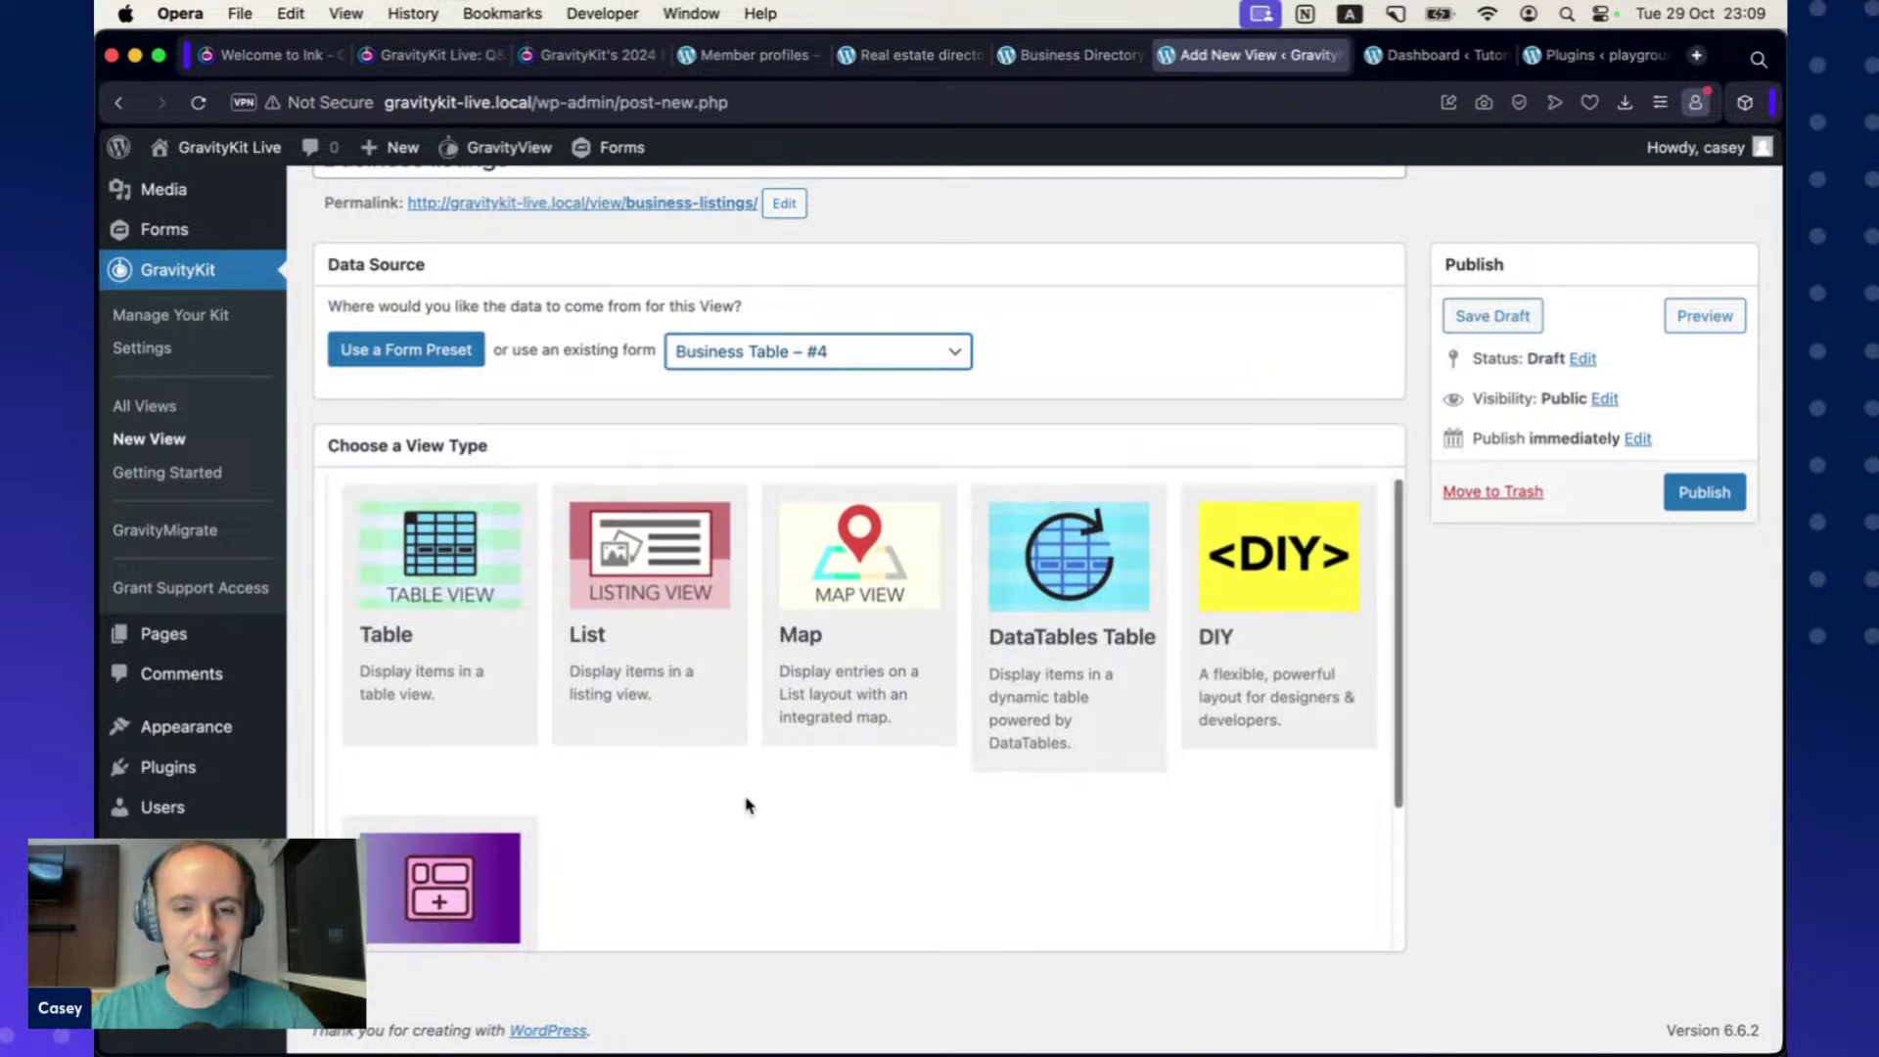
scroll(754, 767, down, 3)
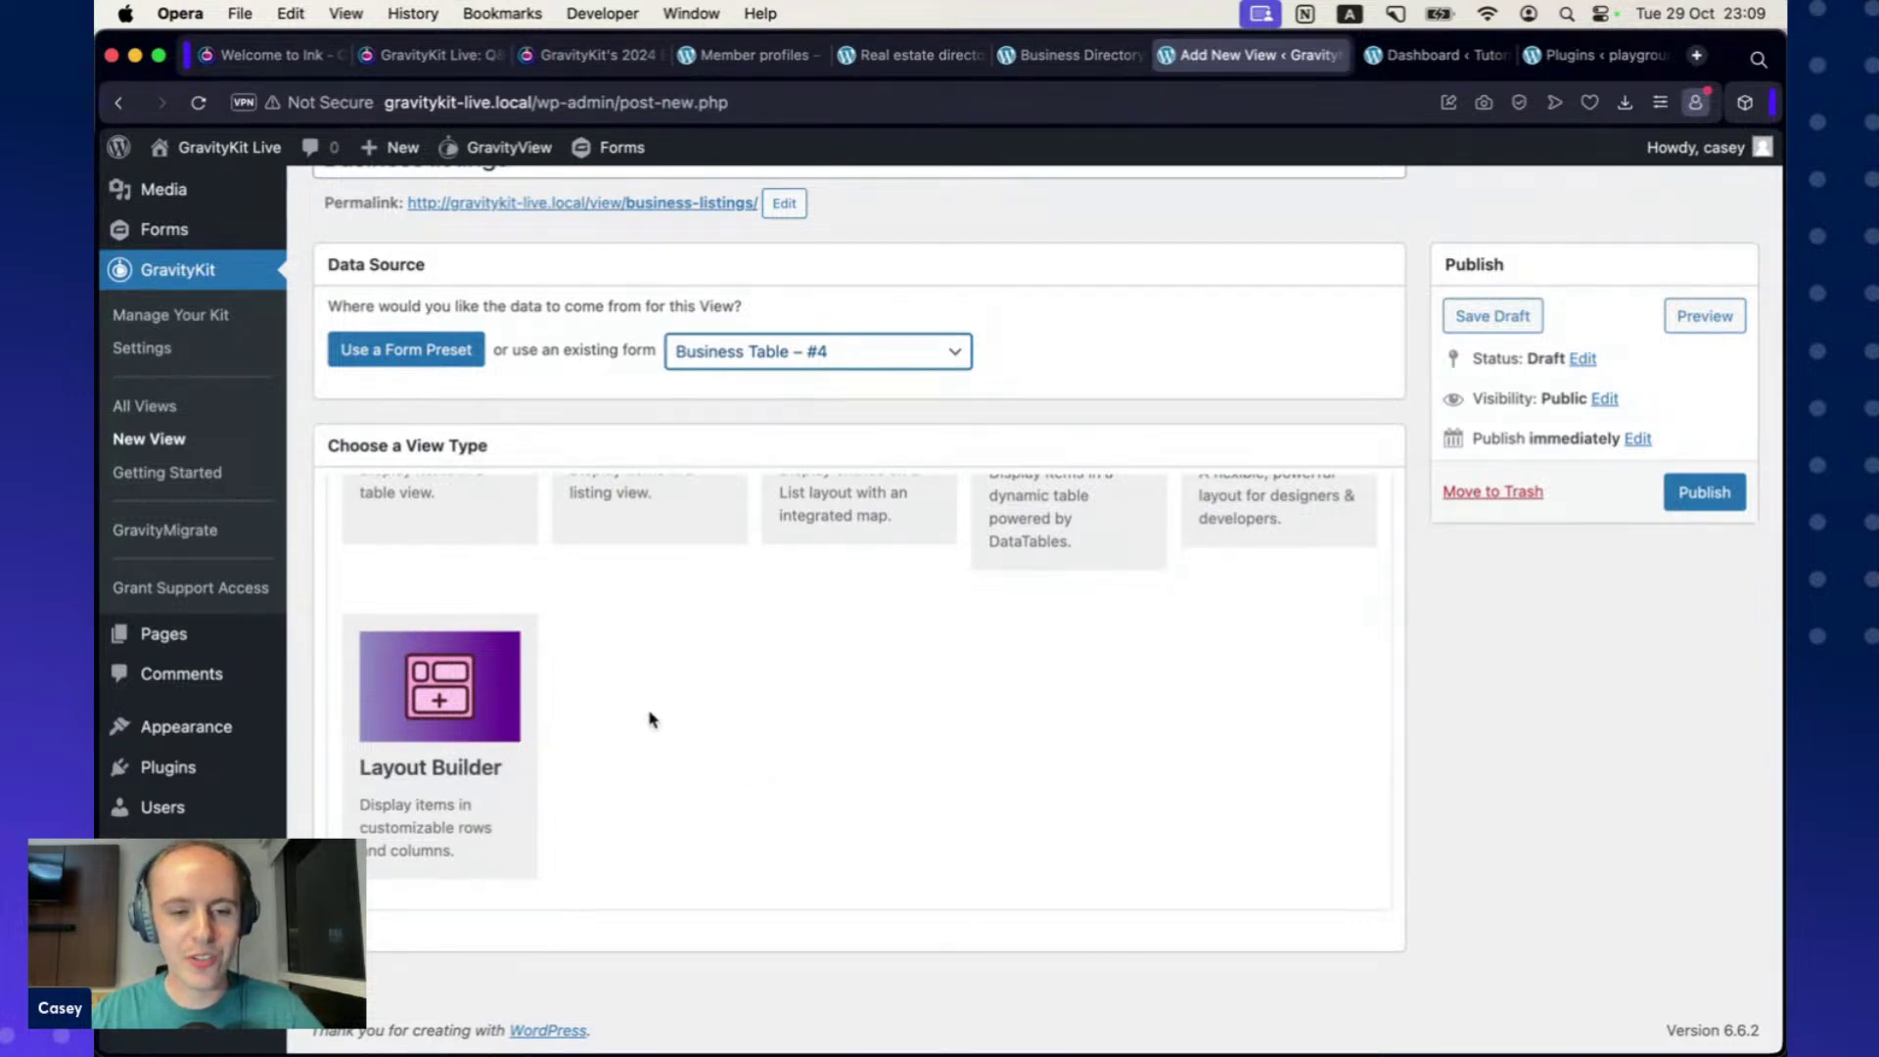
mouse_move(489, 703)
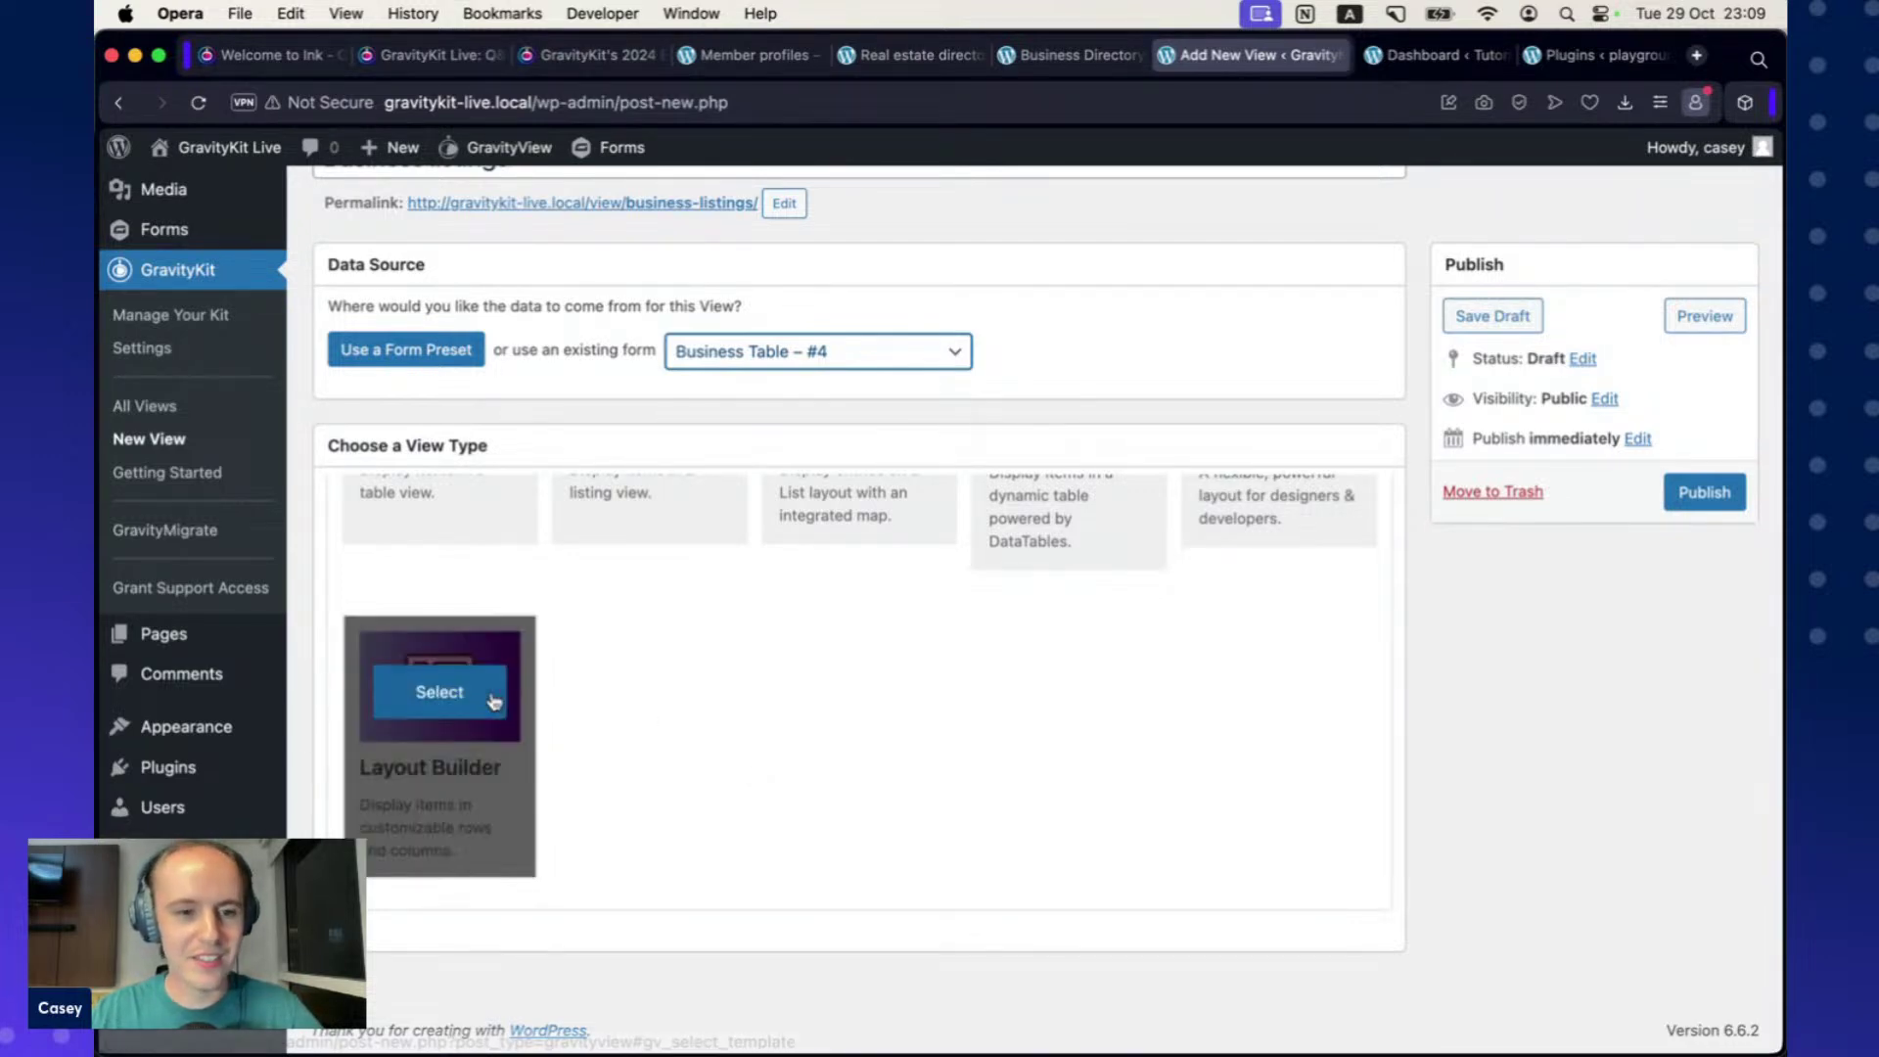
click(449, 700)
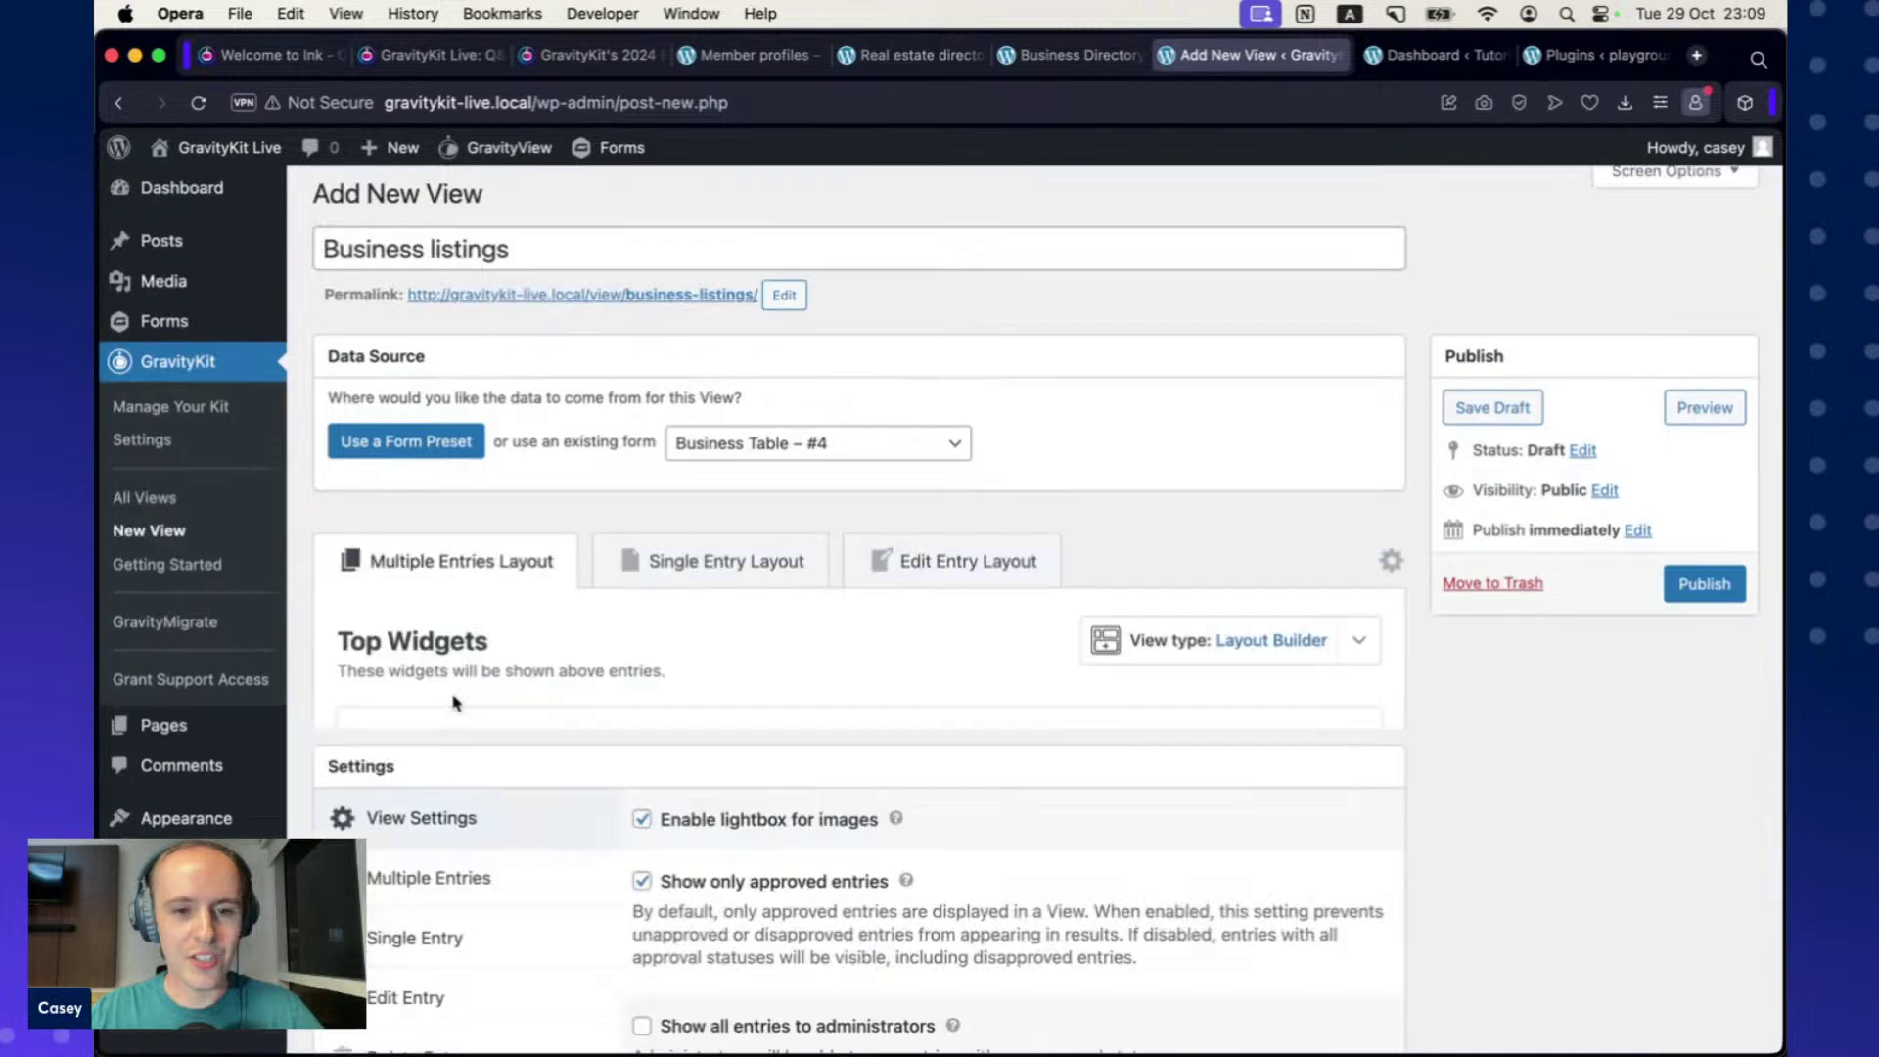
Change the View type of the Multiple Entries layout to Table.
scroll(1269, 480, down, 3)
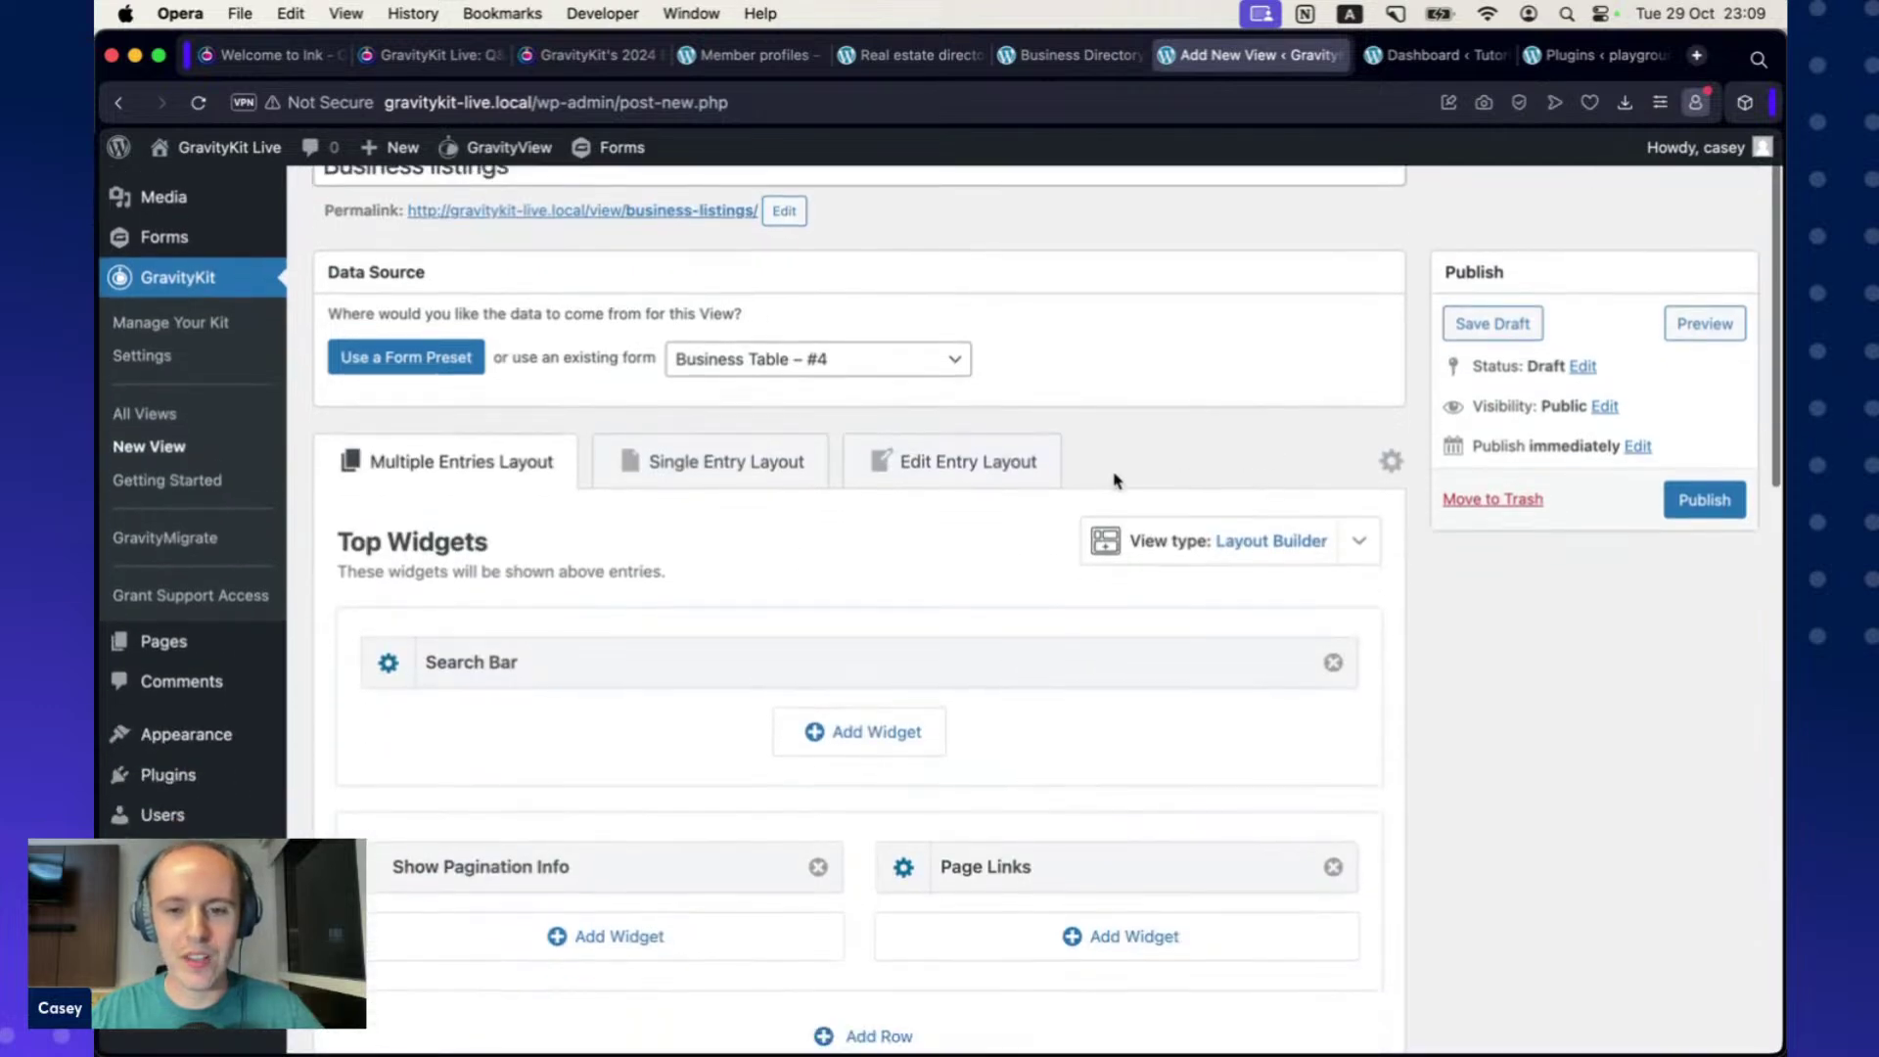
scroll(1018, 479, down, 3)
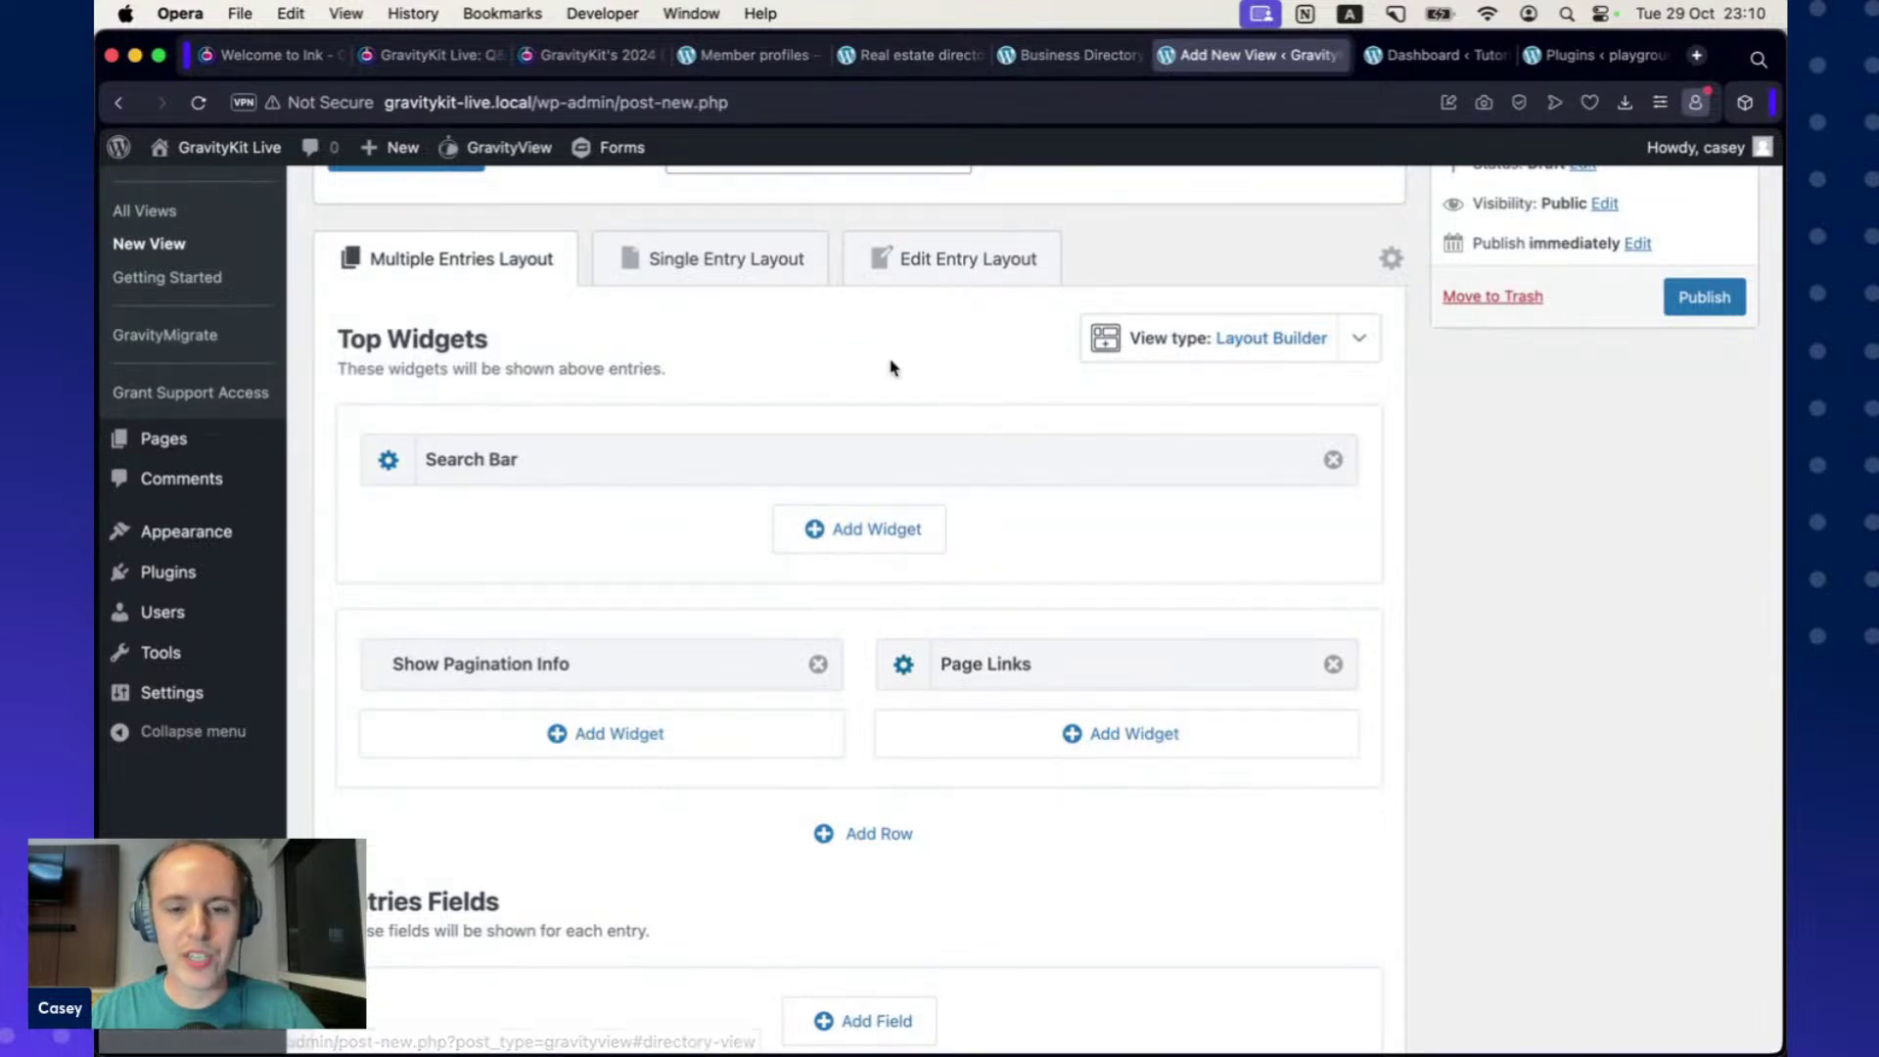
scroll(902, 369, down, 1)
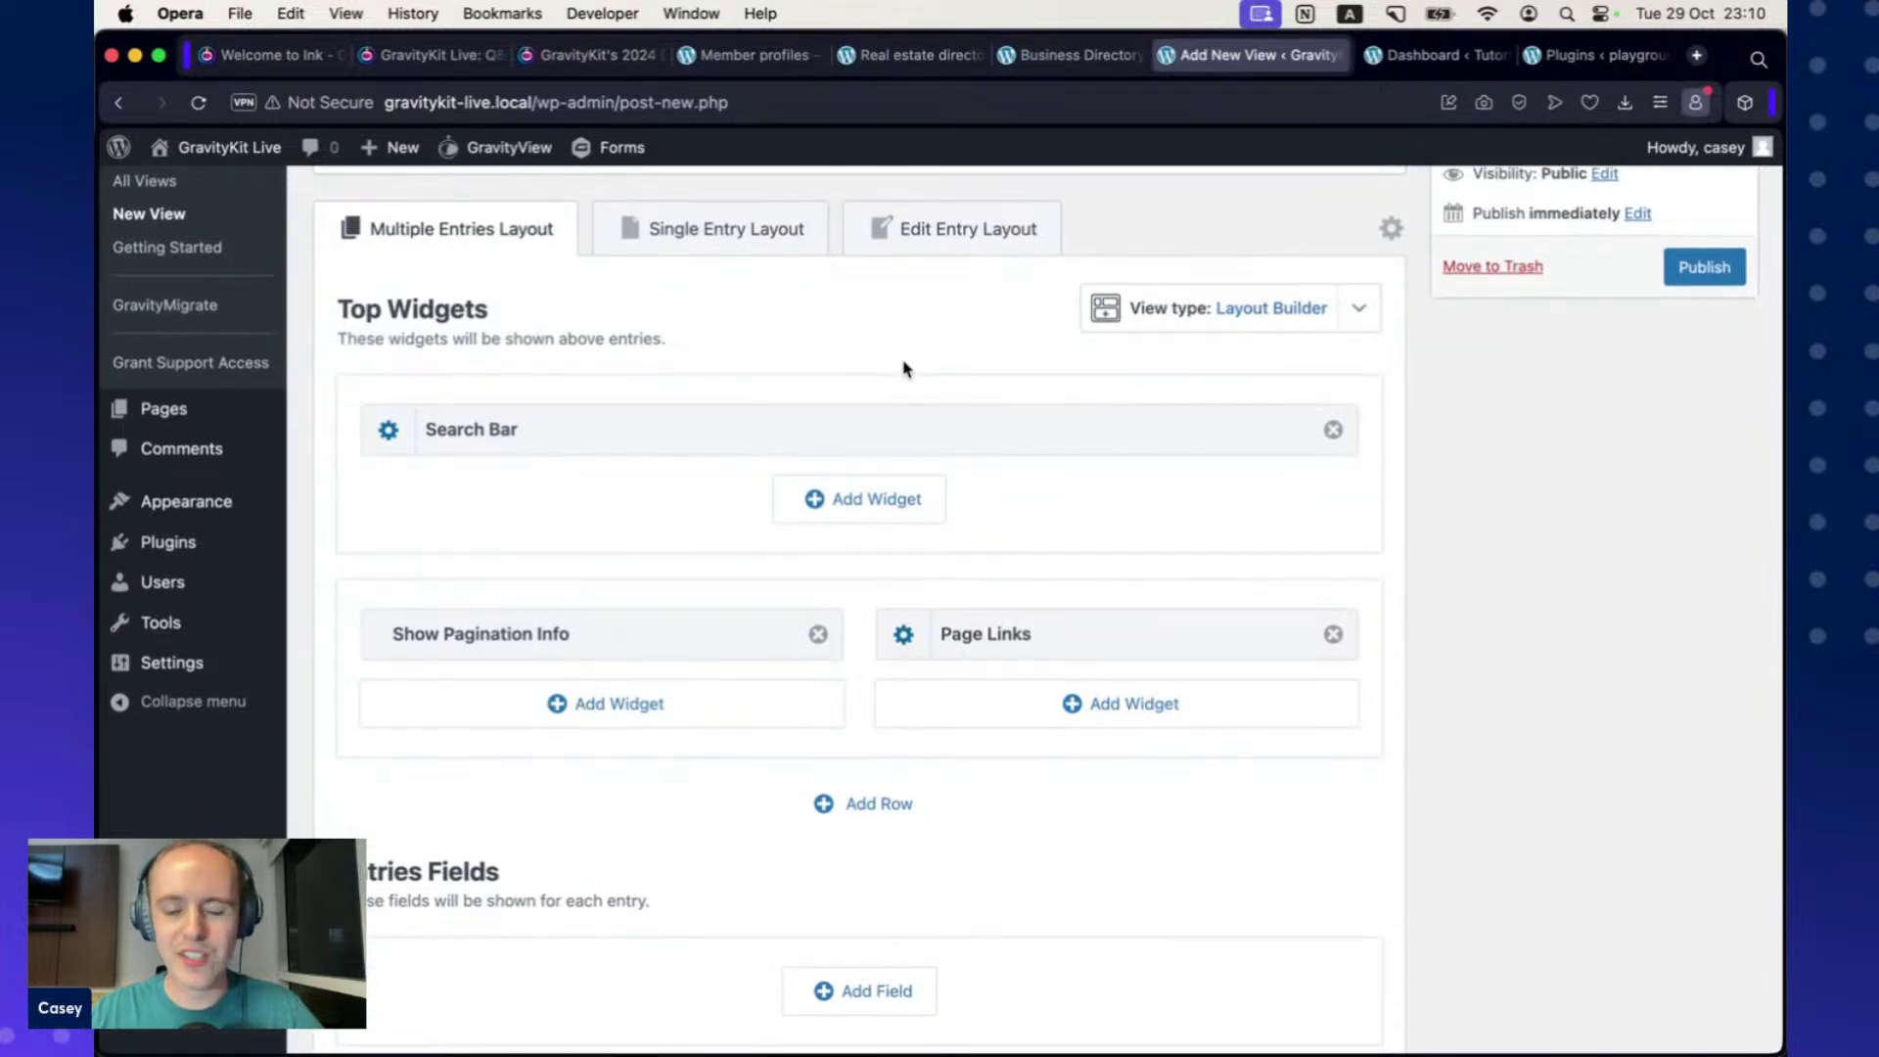
scroll(930, 354, down, 1)
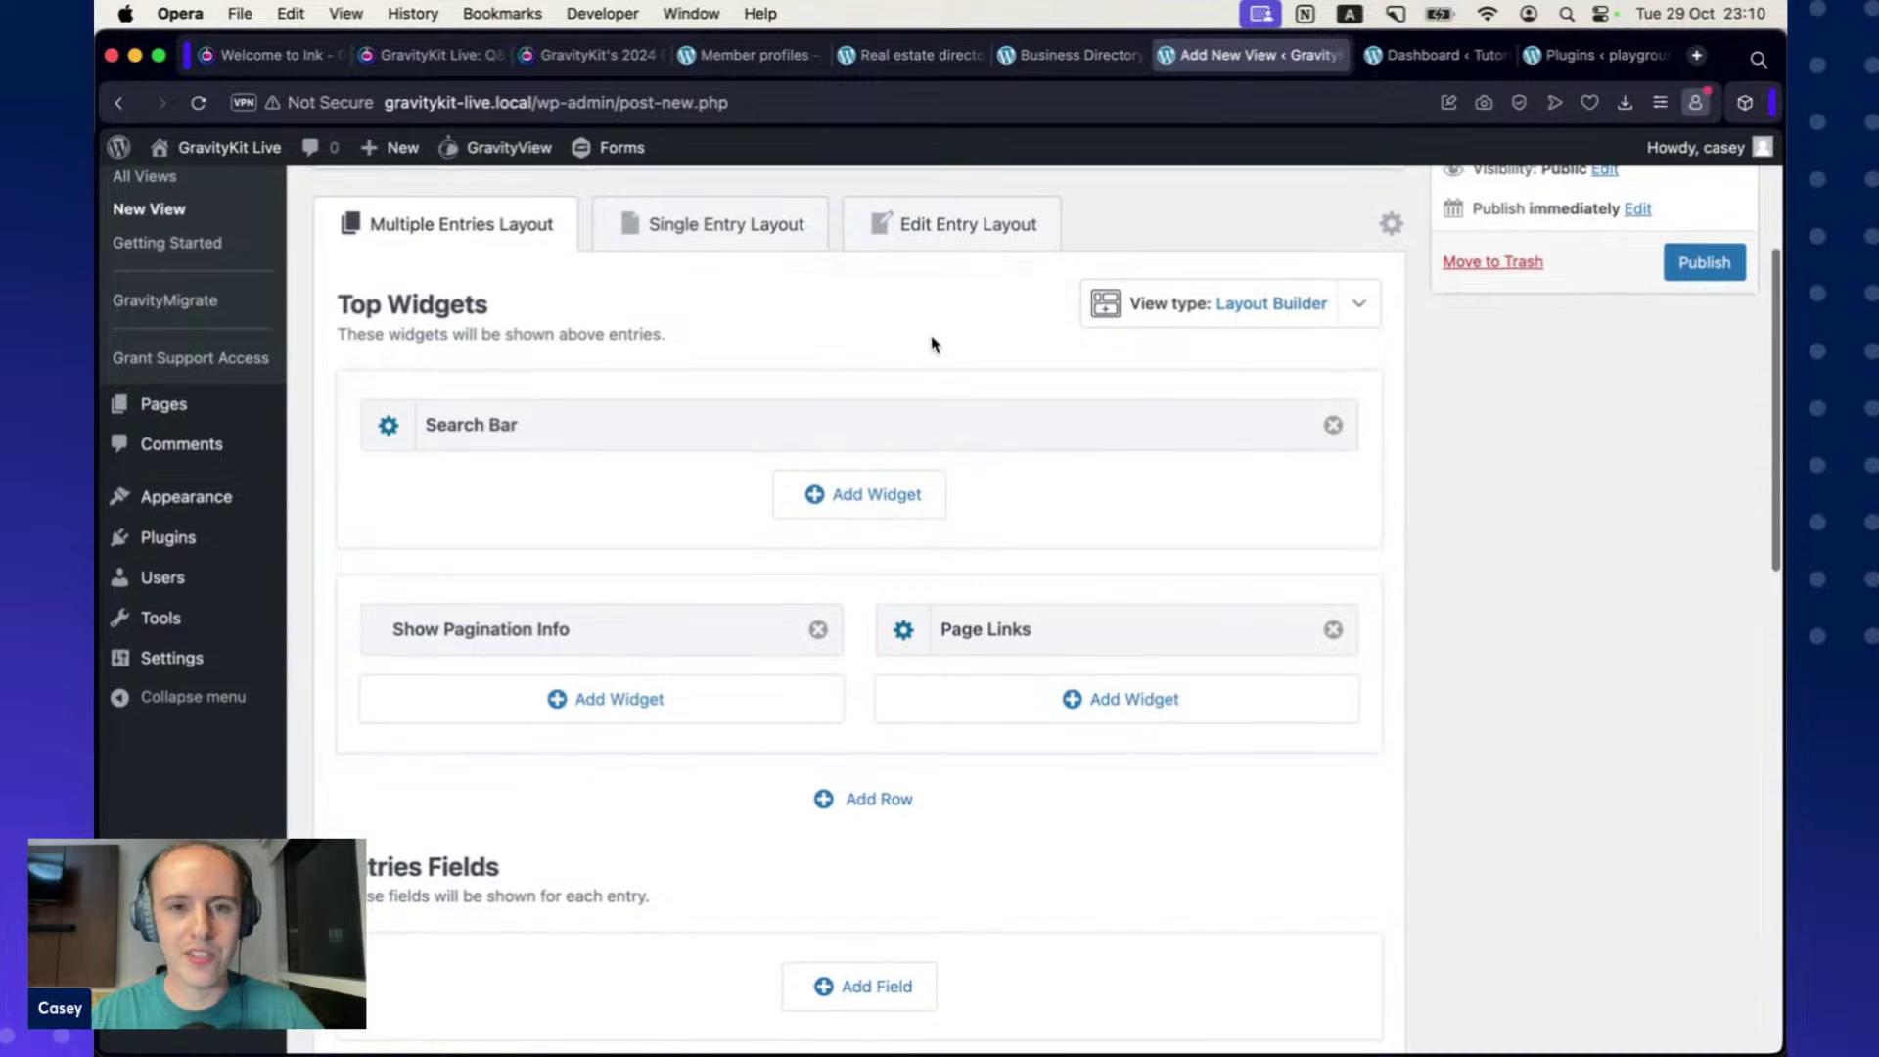
click(1360, 304)
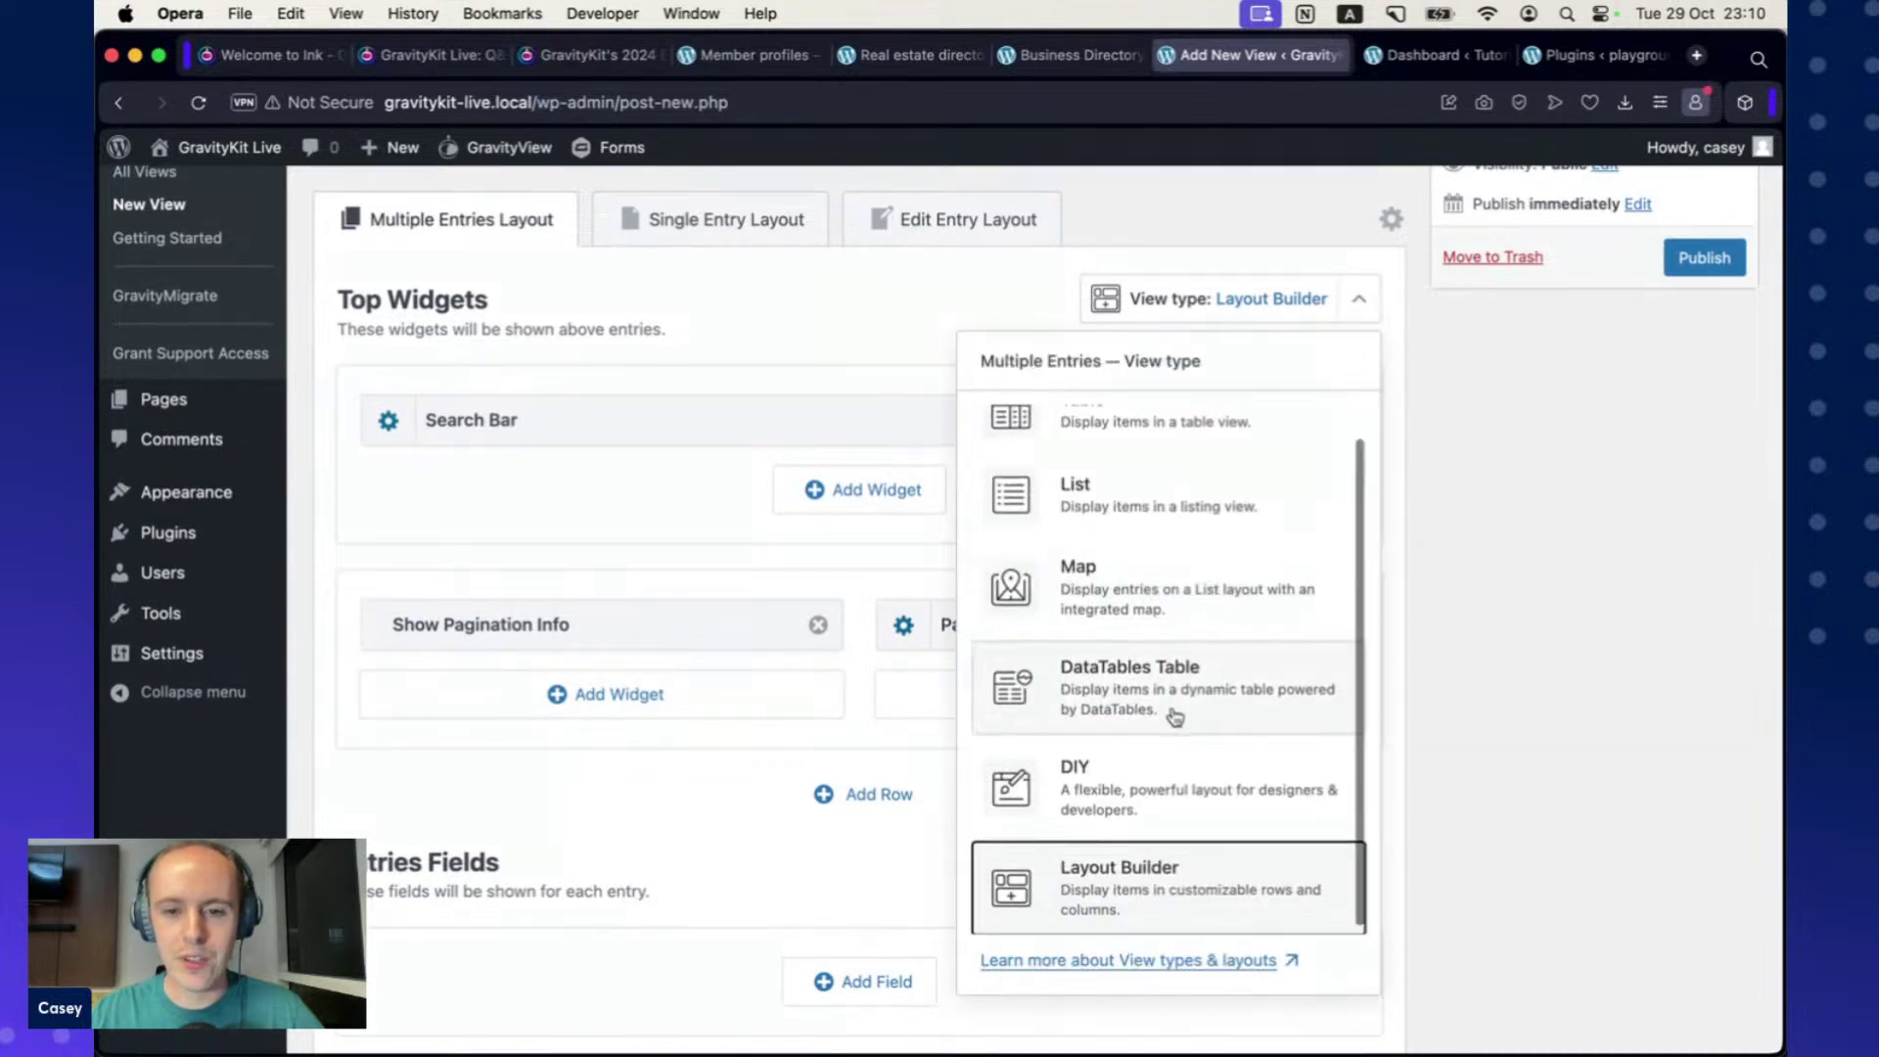
scroll(1175, 700, up, 4)
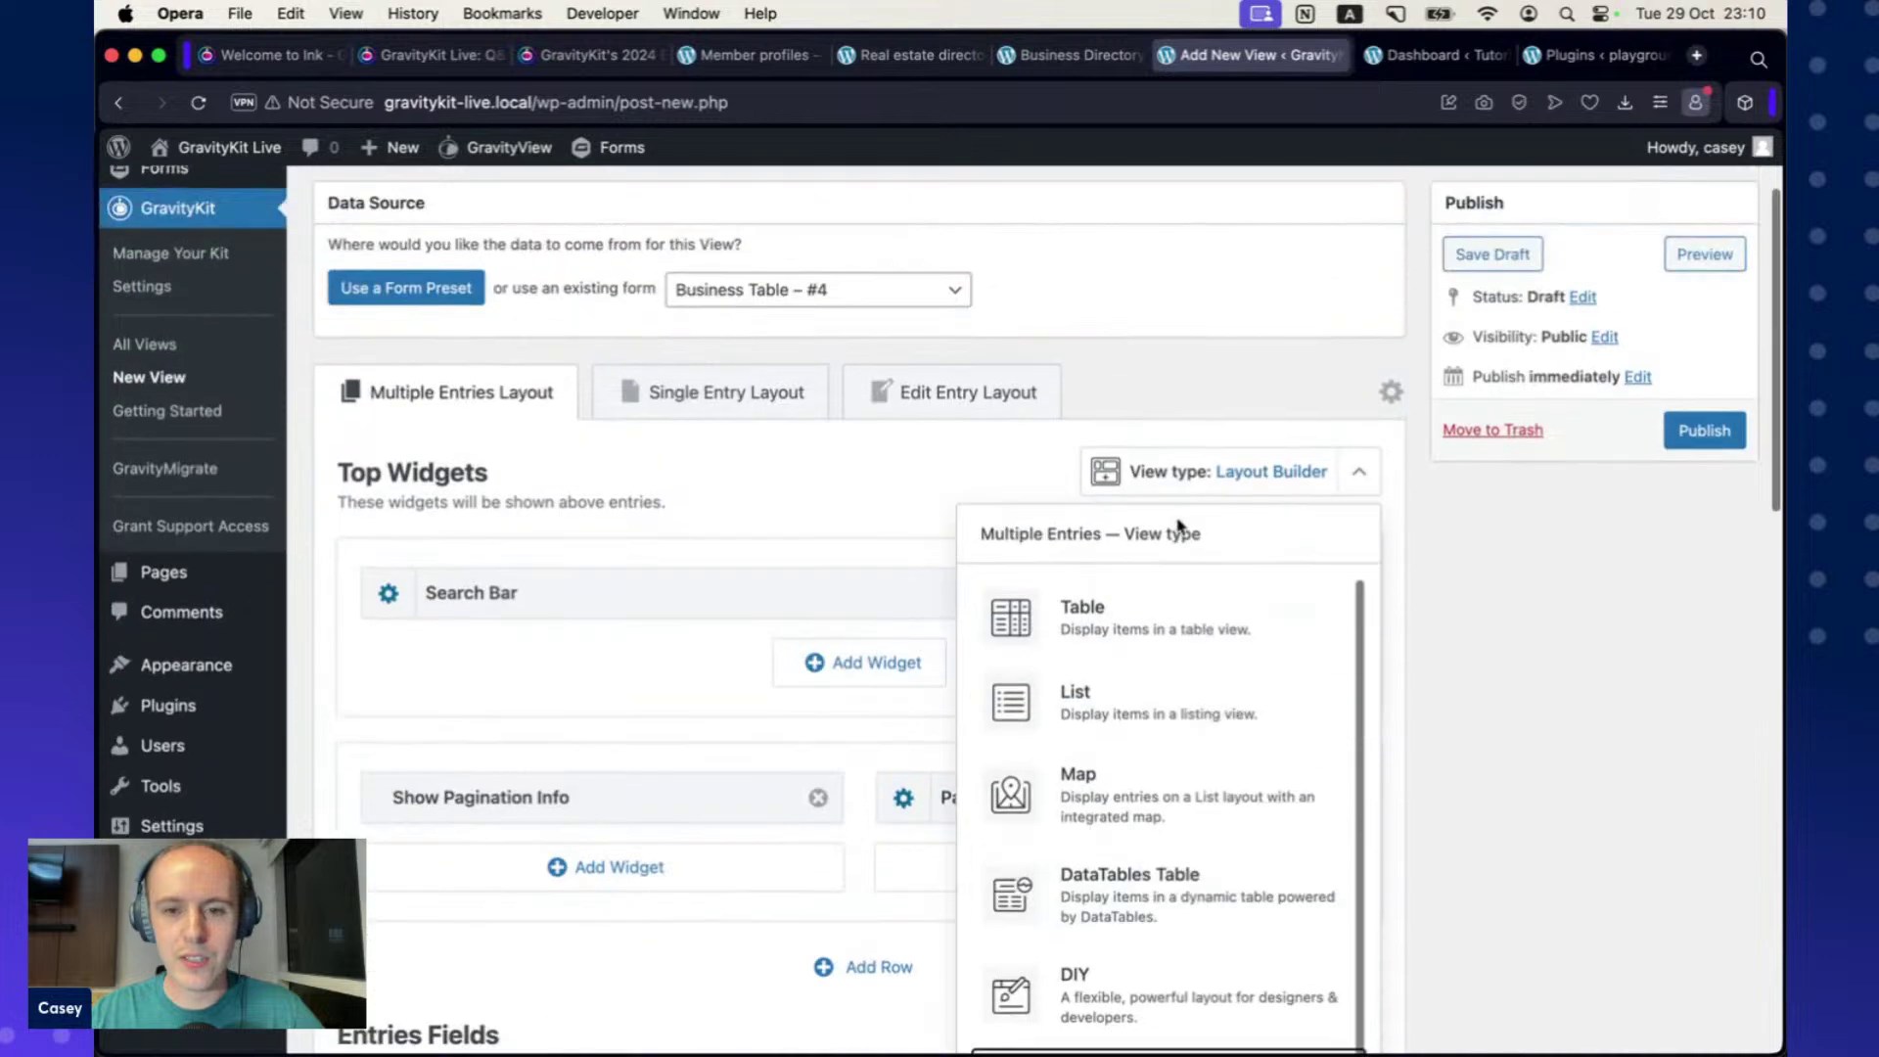
click(1086, 615)
Remove the Business Description and Address columns from the visible table columns.
scroll(890, 455, down, 2)
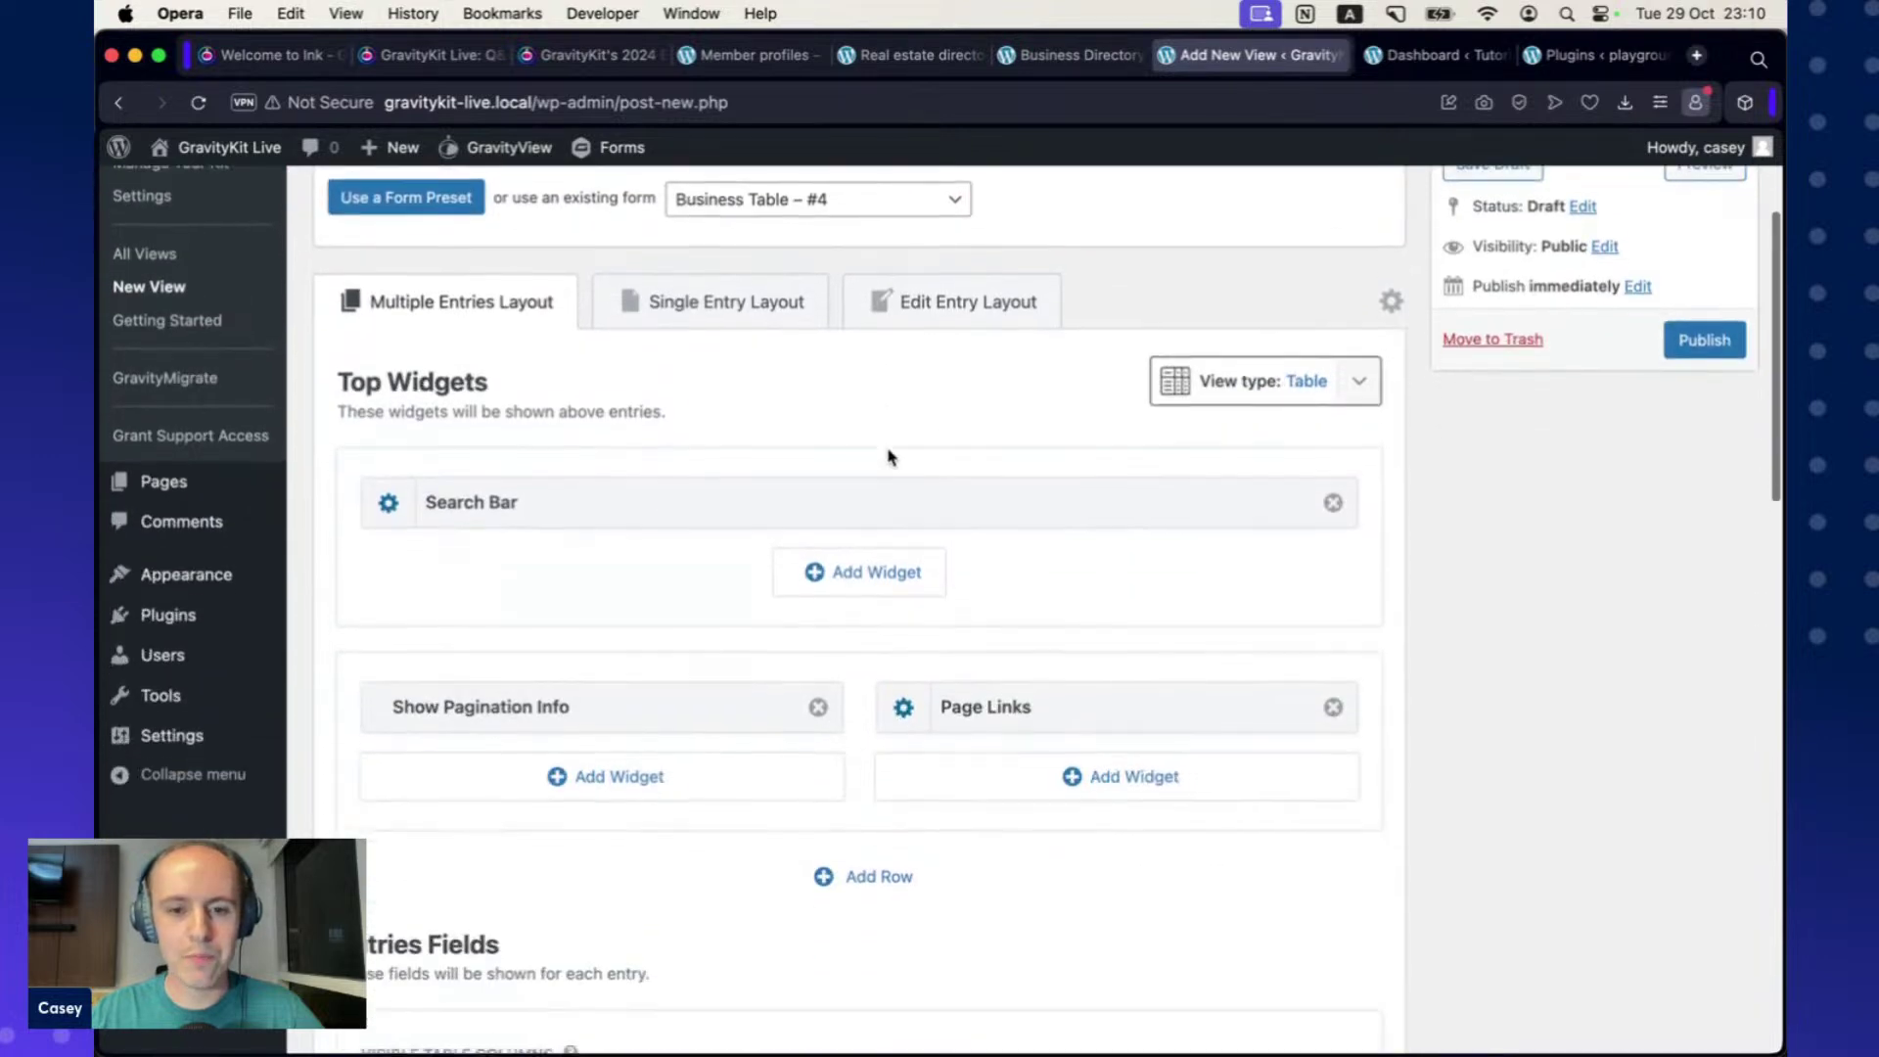
scroll(890, 455, down, 10)
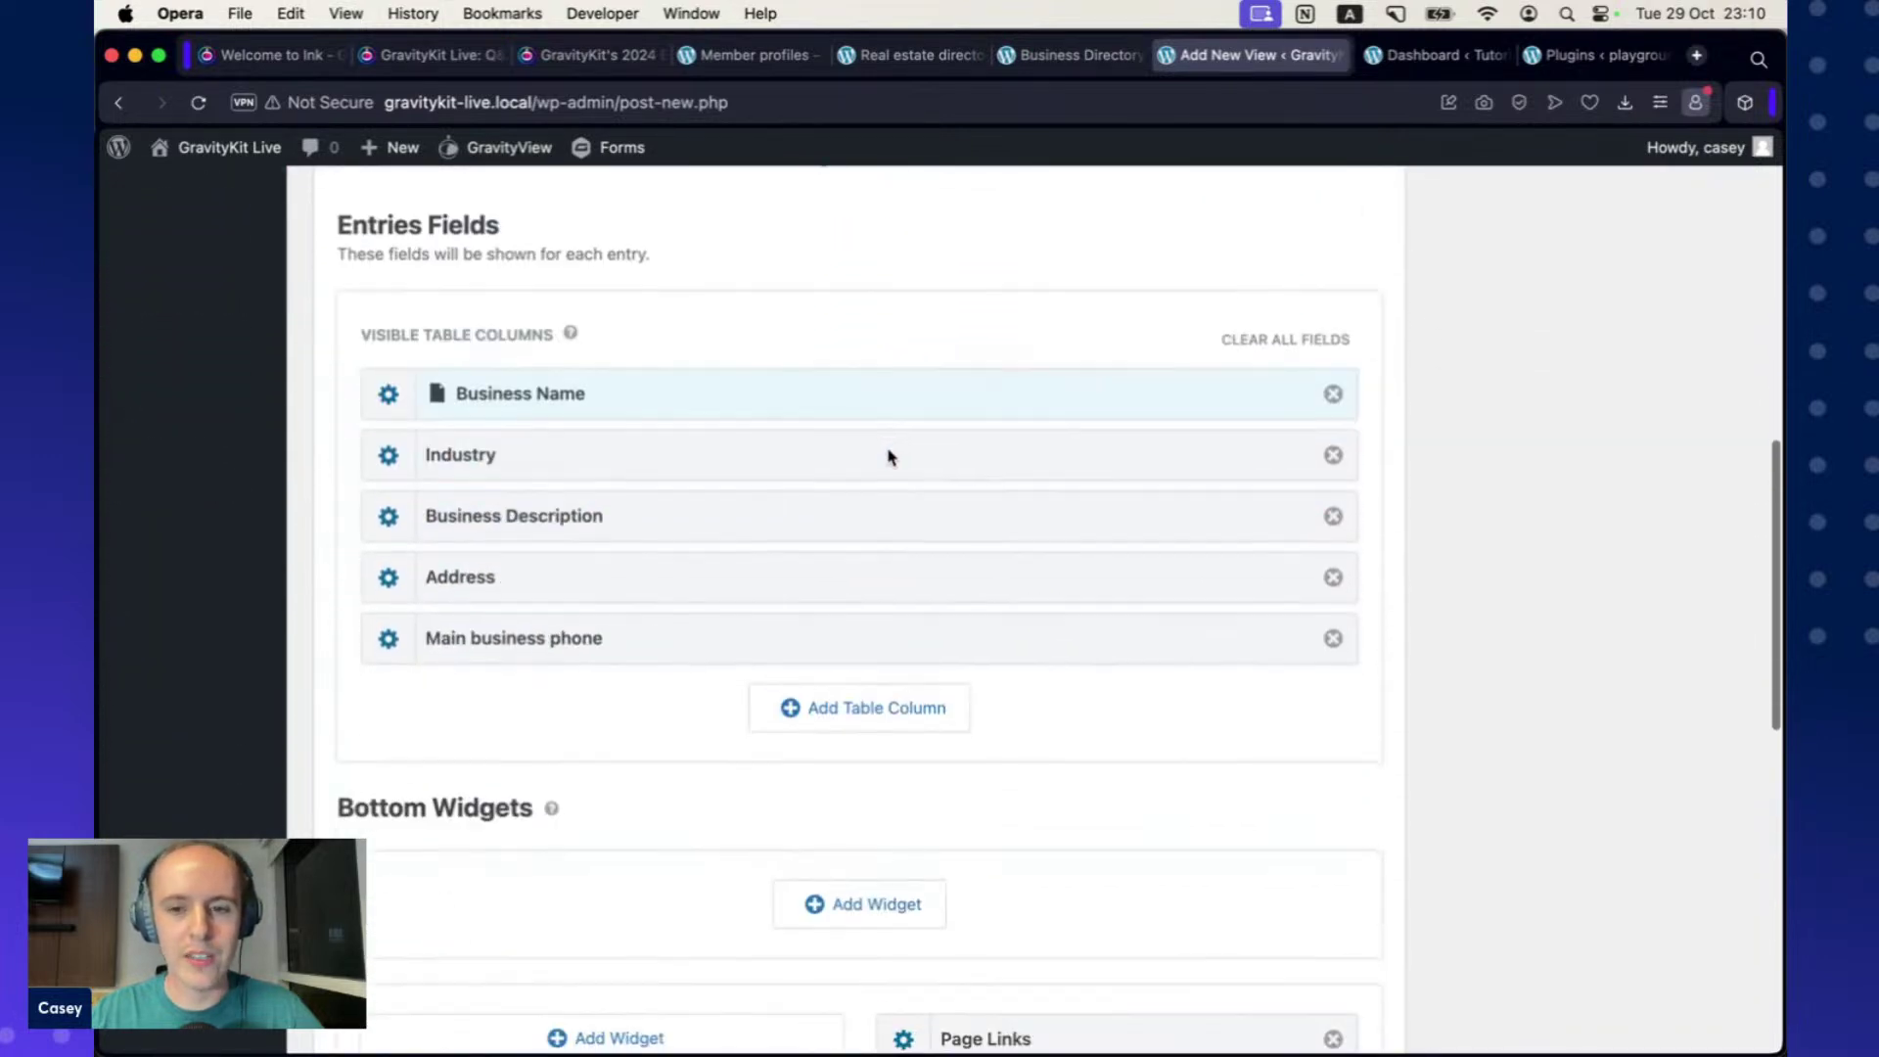
click(1333, 513)
click(1334, 513)
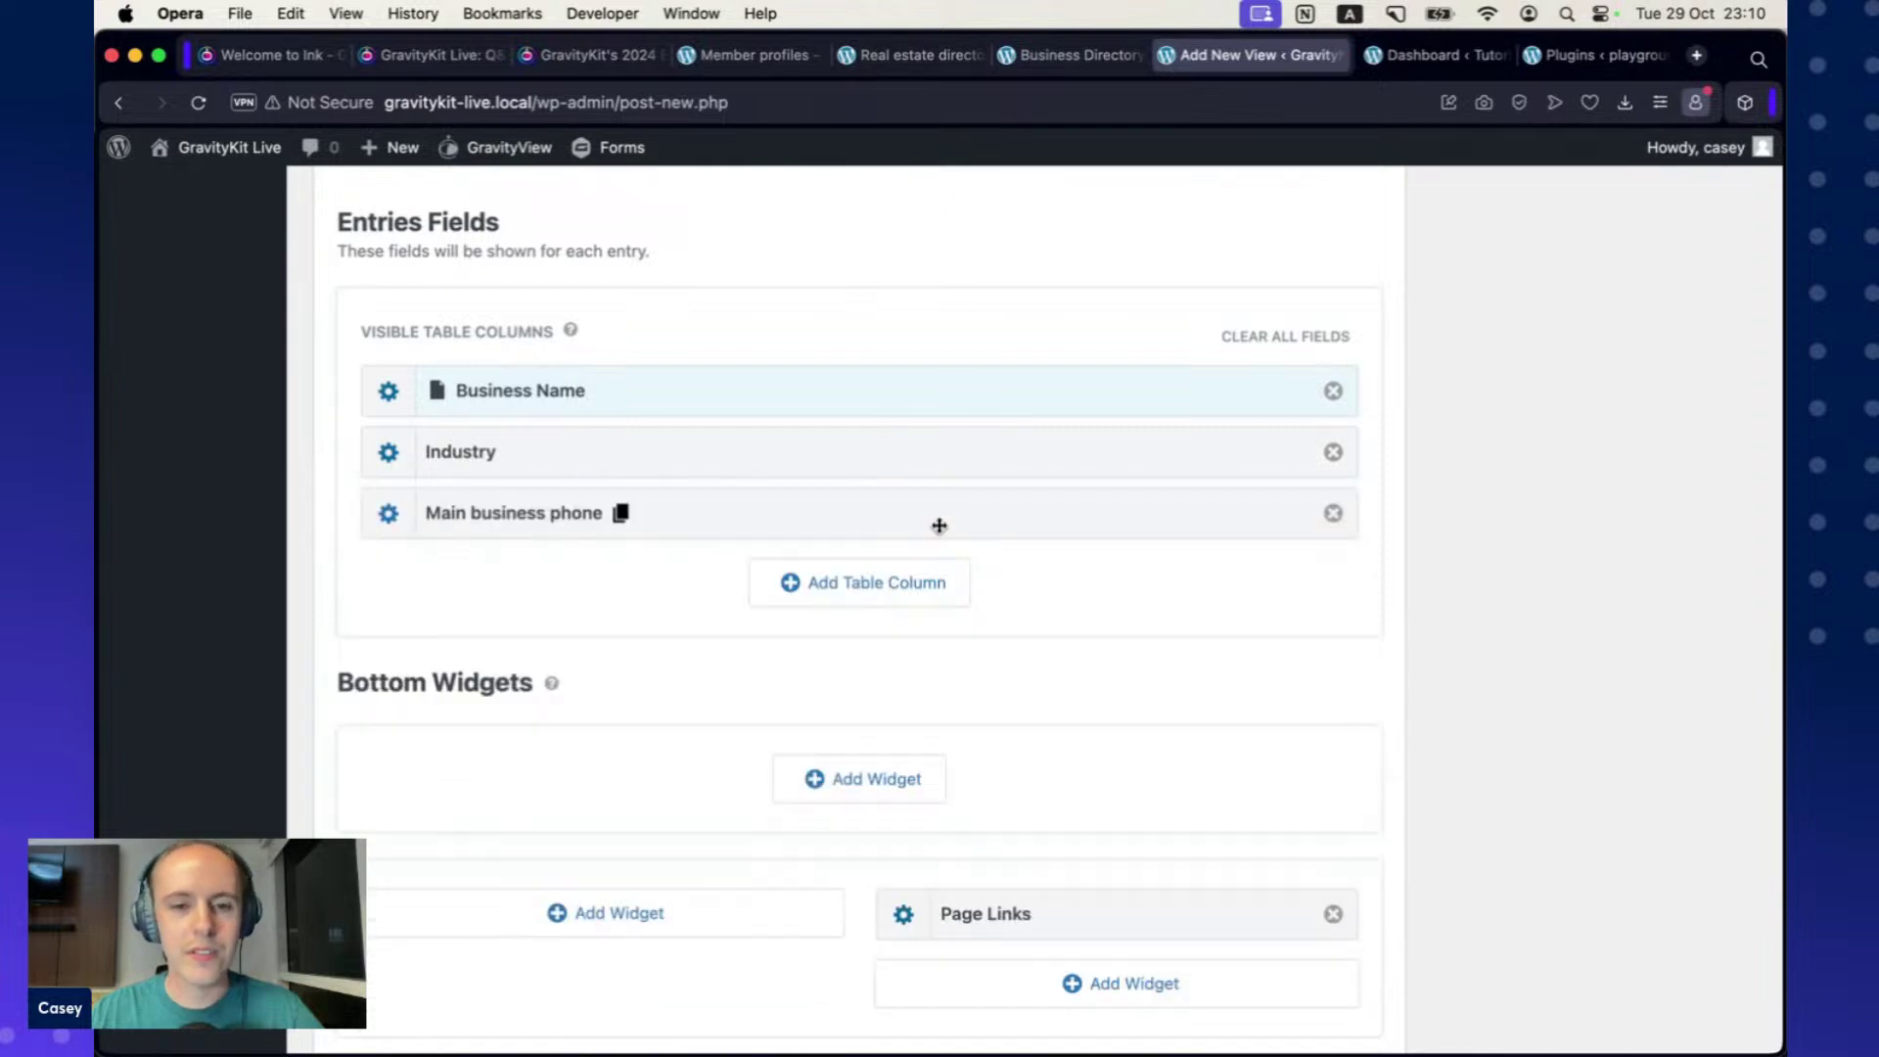
Add Business Email and Web Address as table columns below Main business phone.
click(852, 579)
scroll(828, 783, down, 3)
scroll(829, 789, down, 5)
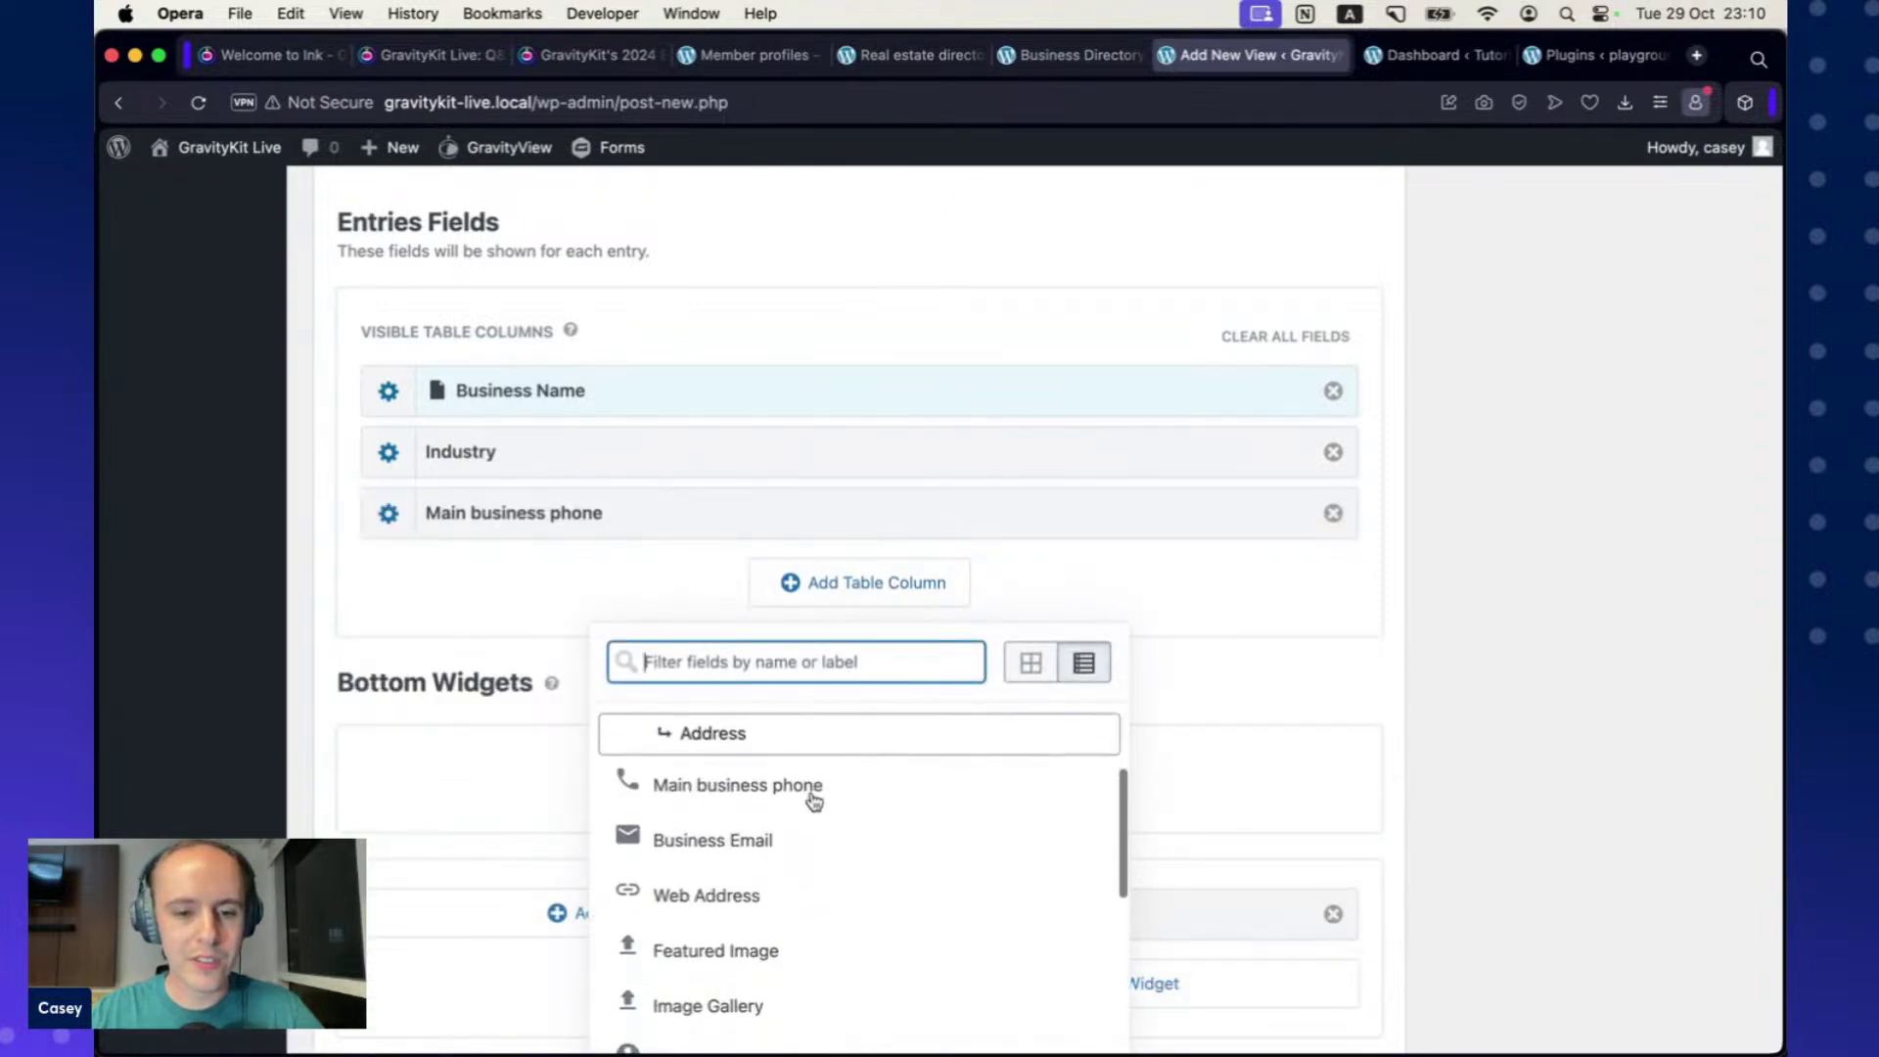
click(784, 844)
click(803, 886)
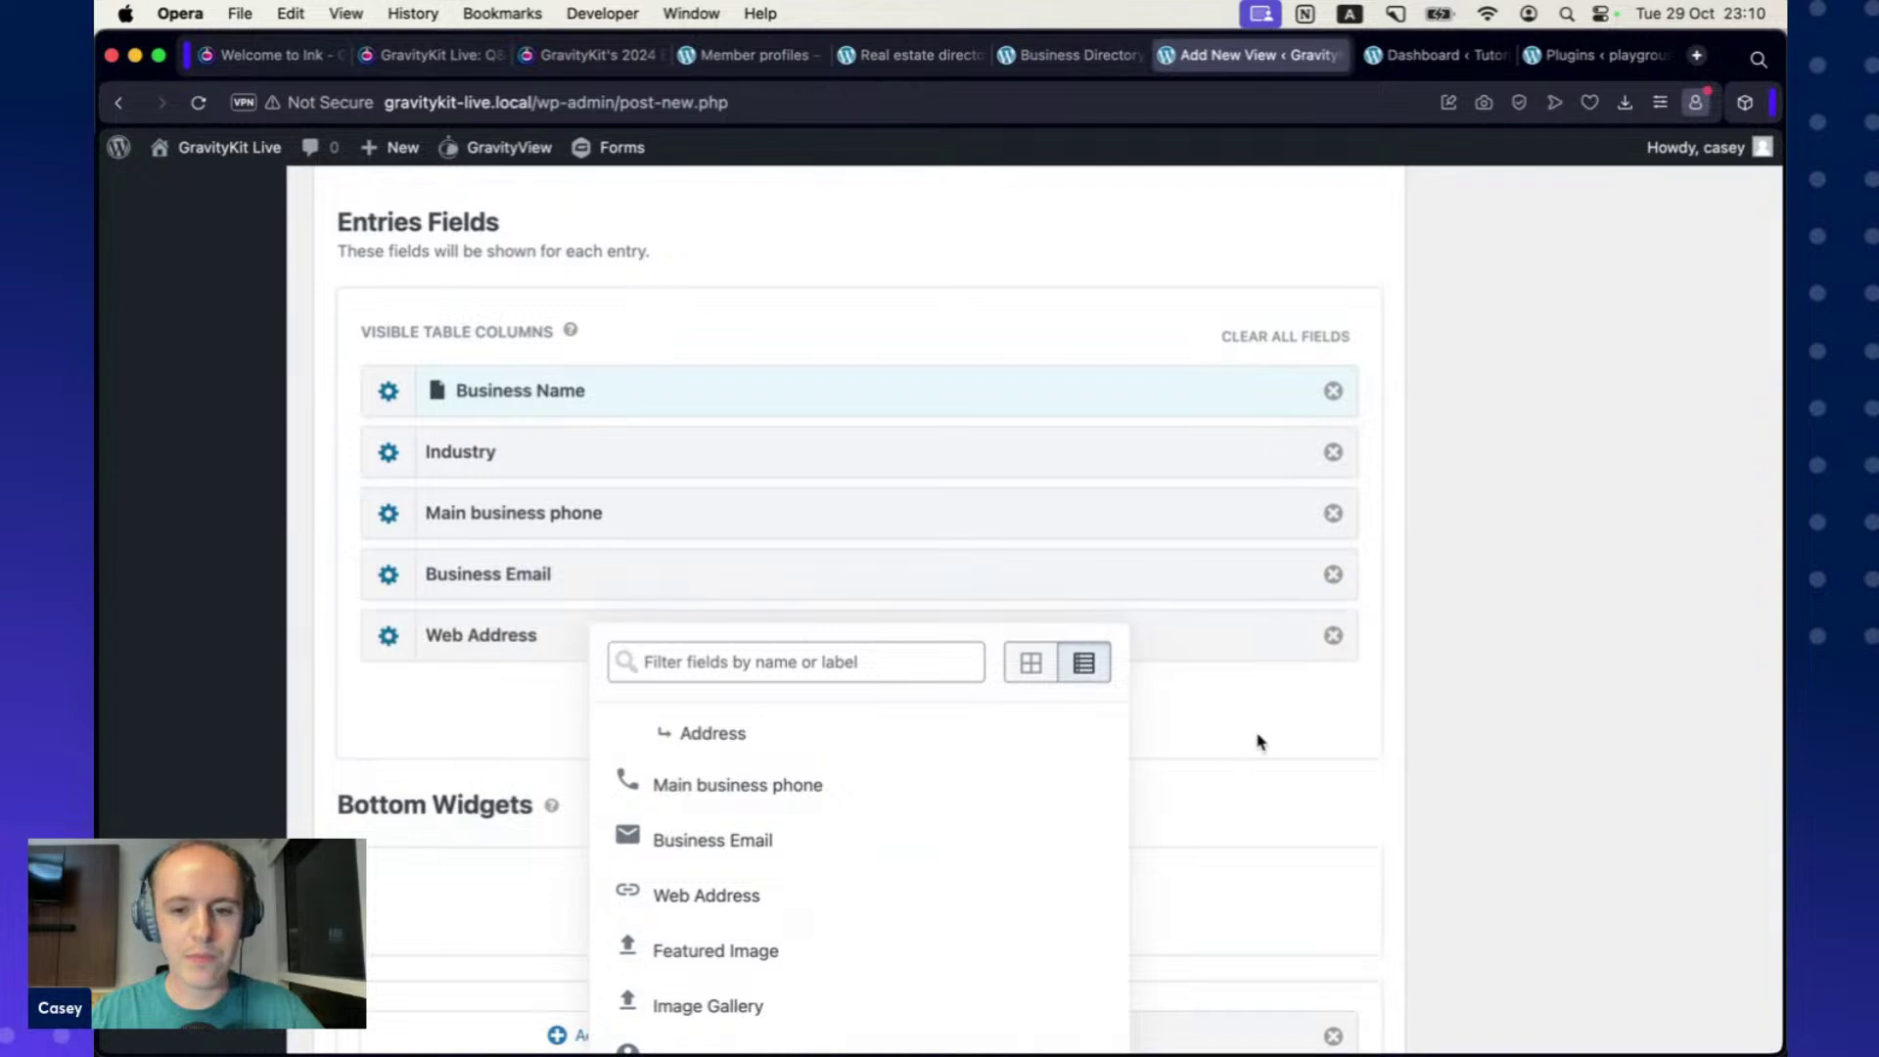
click(1254, 743)
Add the Business Name and Industry fields to the first row of the Single Entry layout.
scroll(920, 744, down, 3)
scroll(928, 722, up, 8)
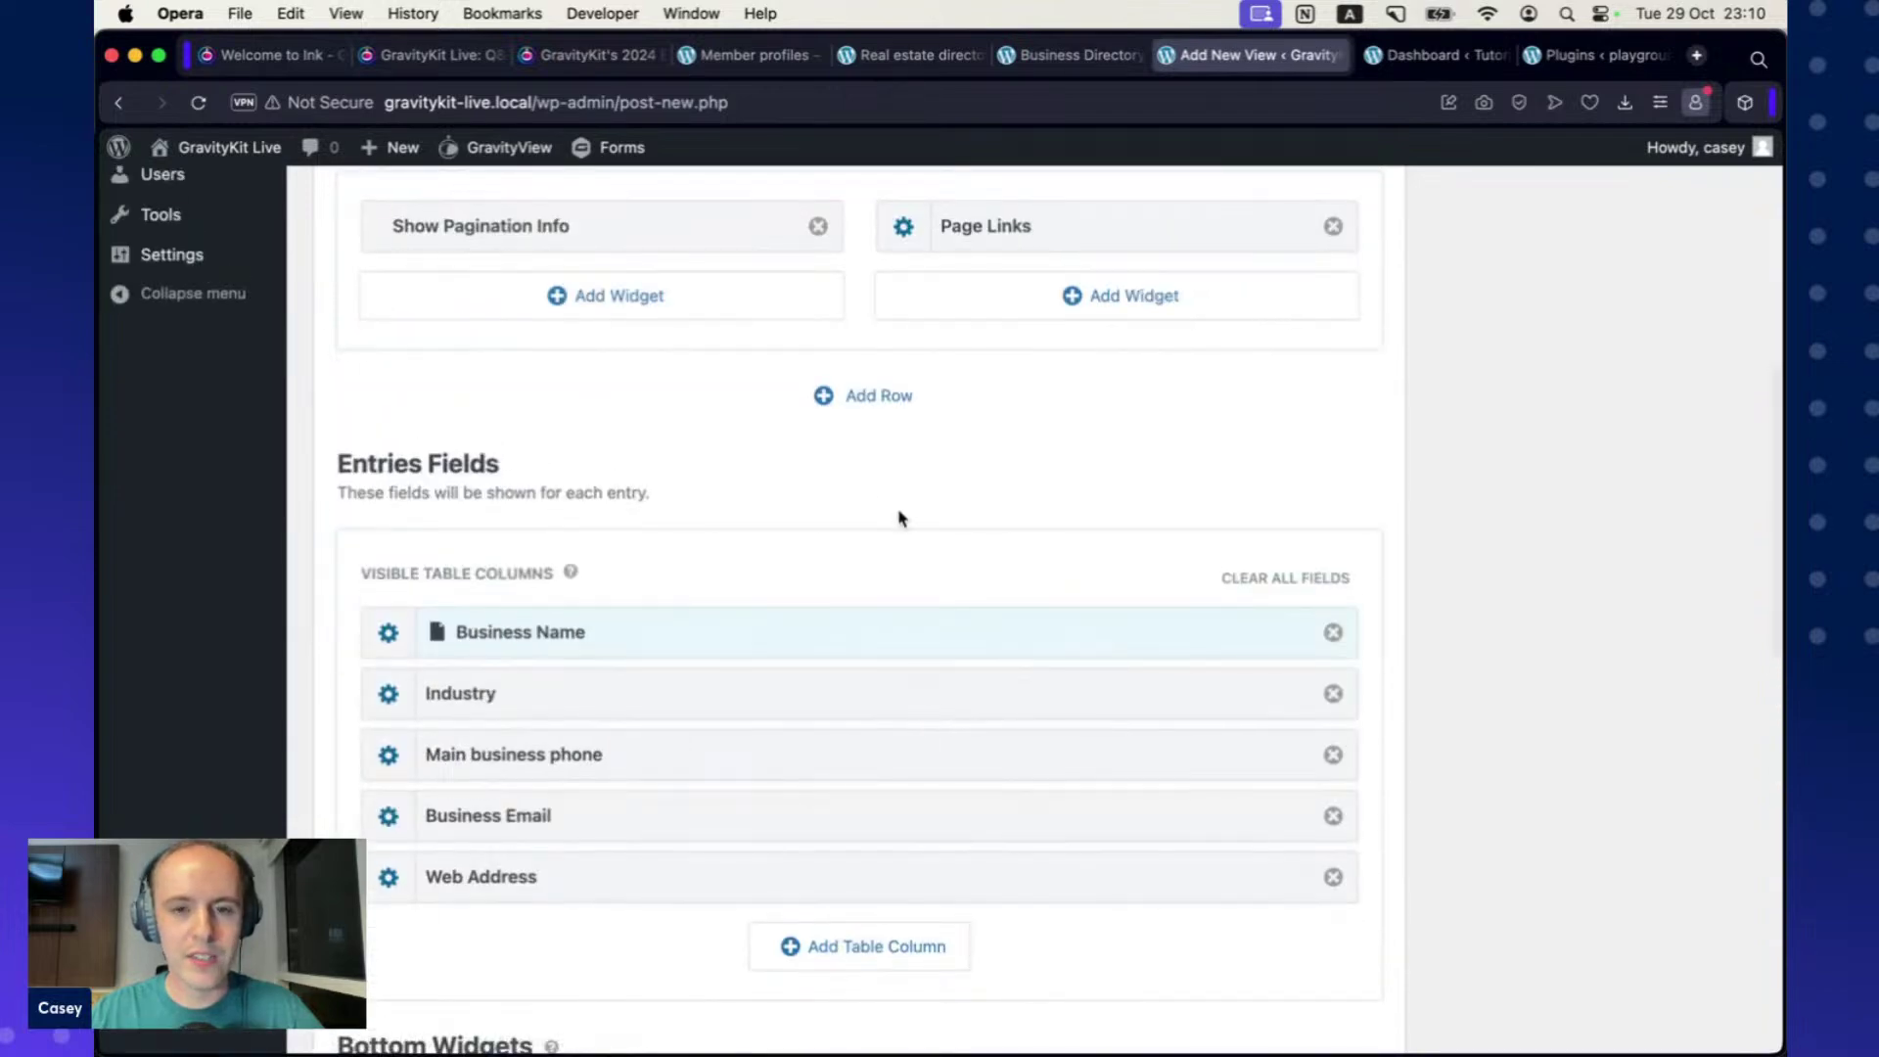
scroll(889, 479, up, 3)
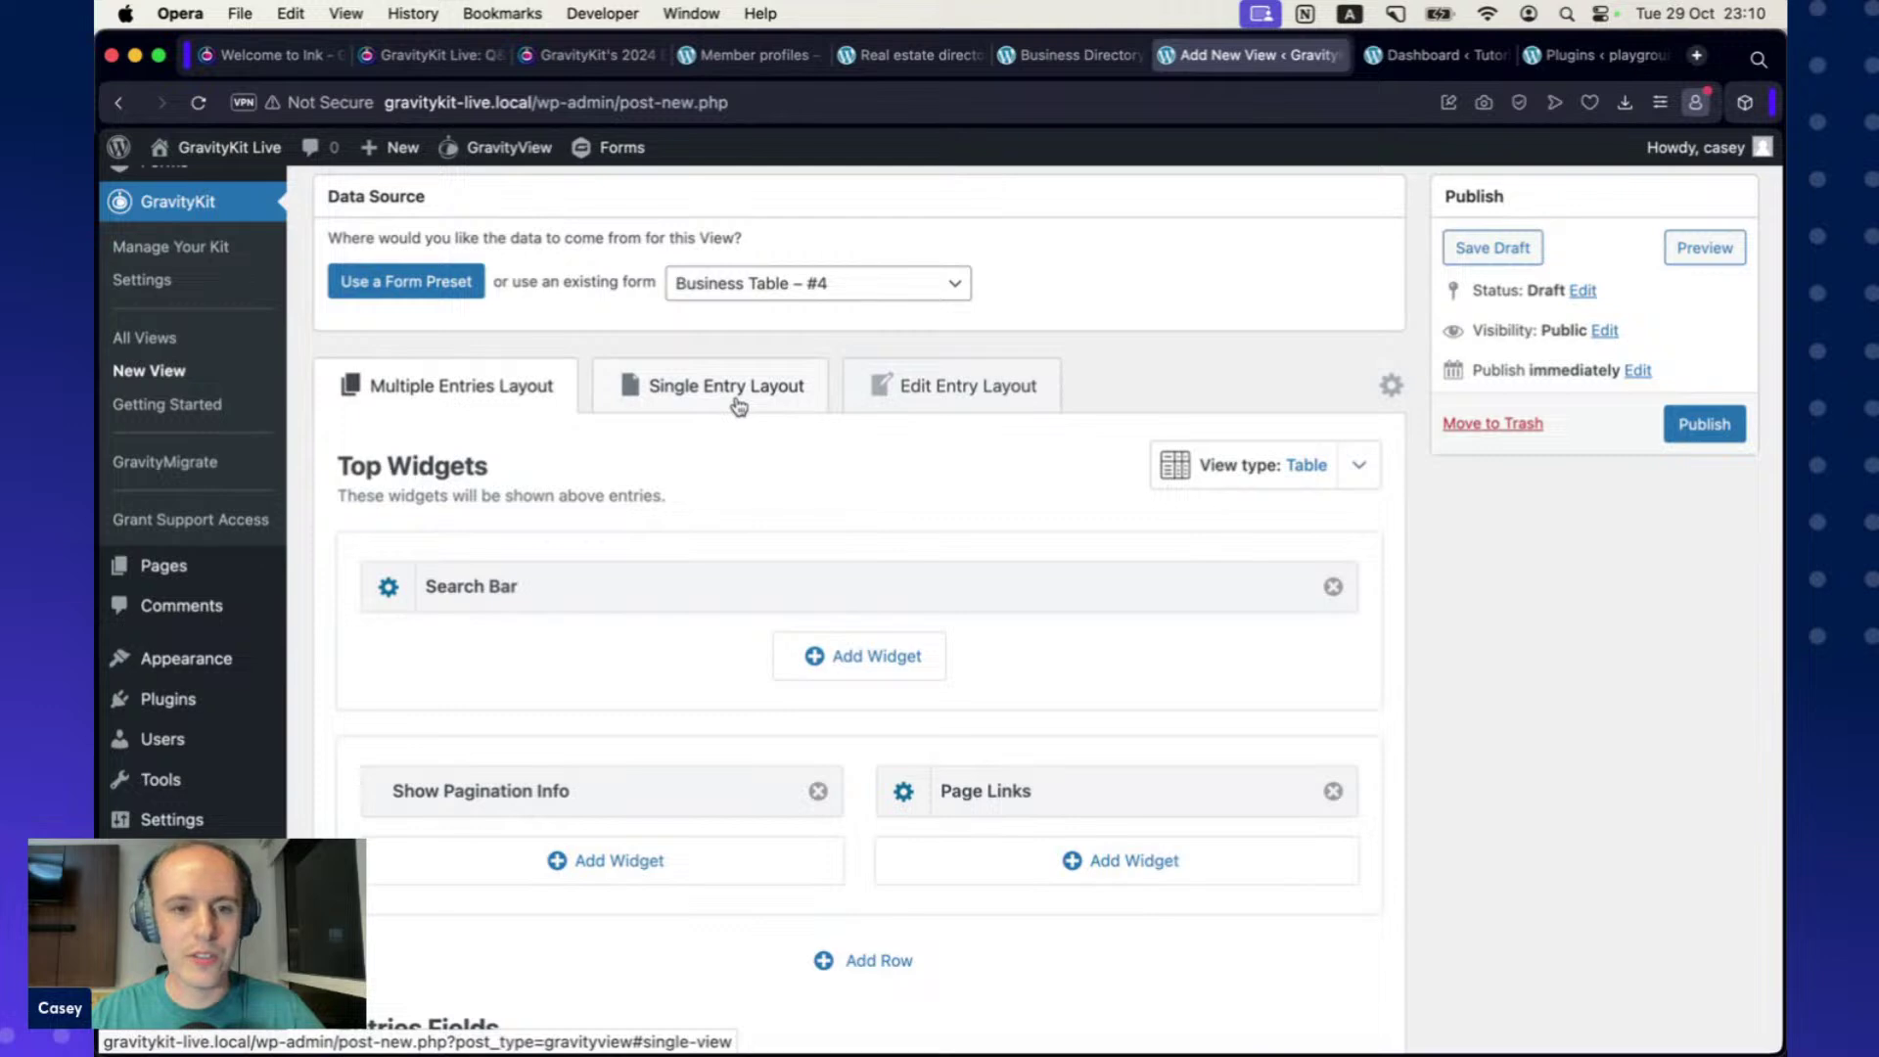
click(738, 406)
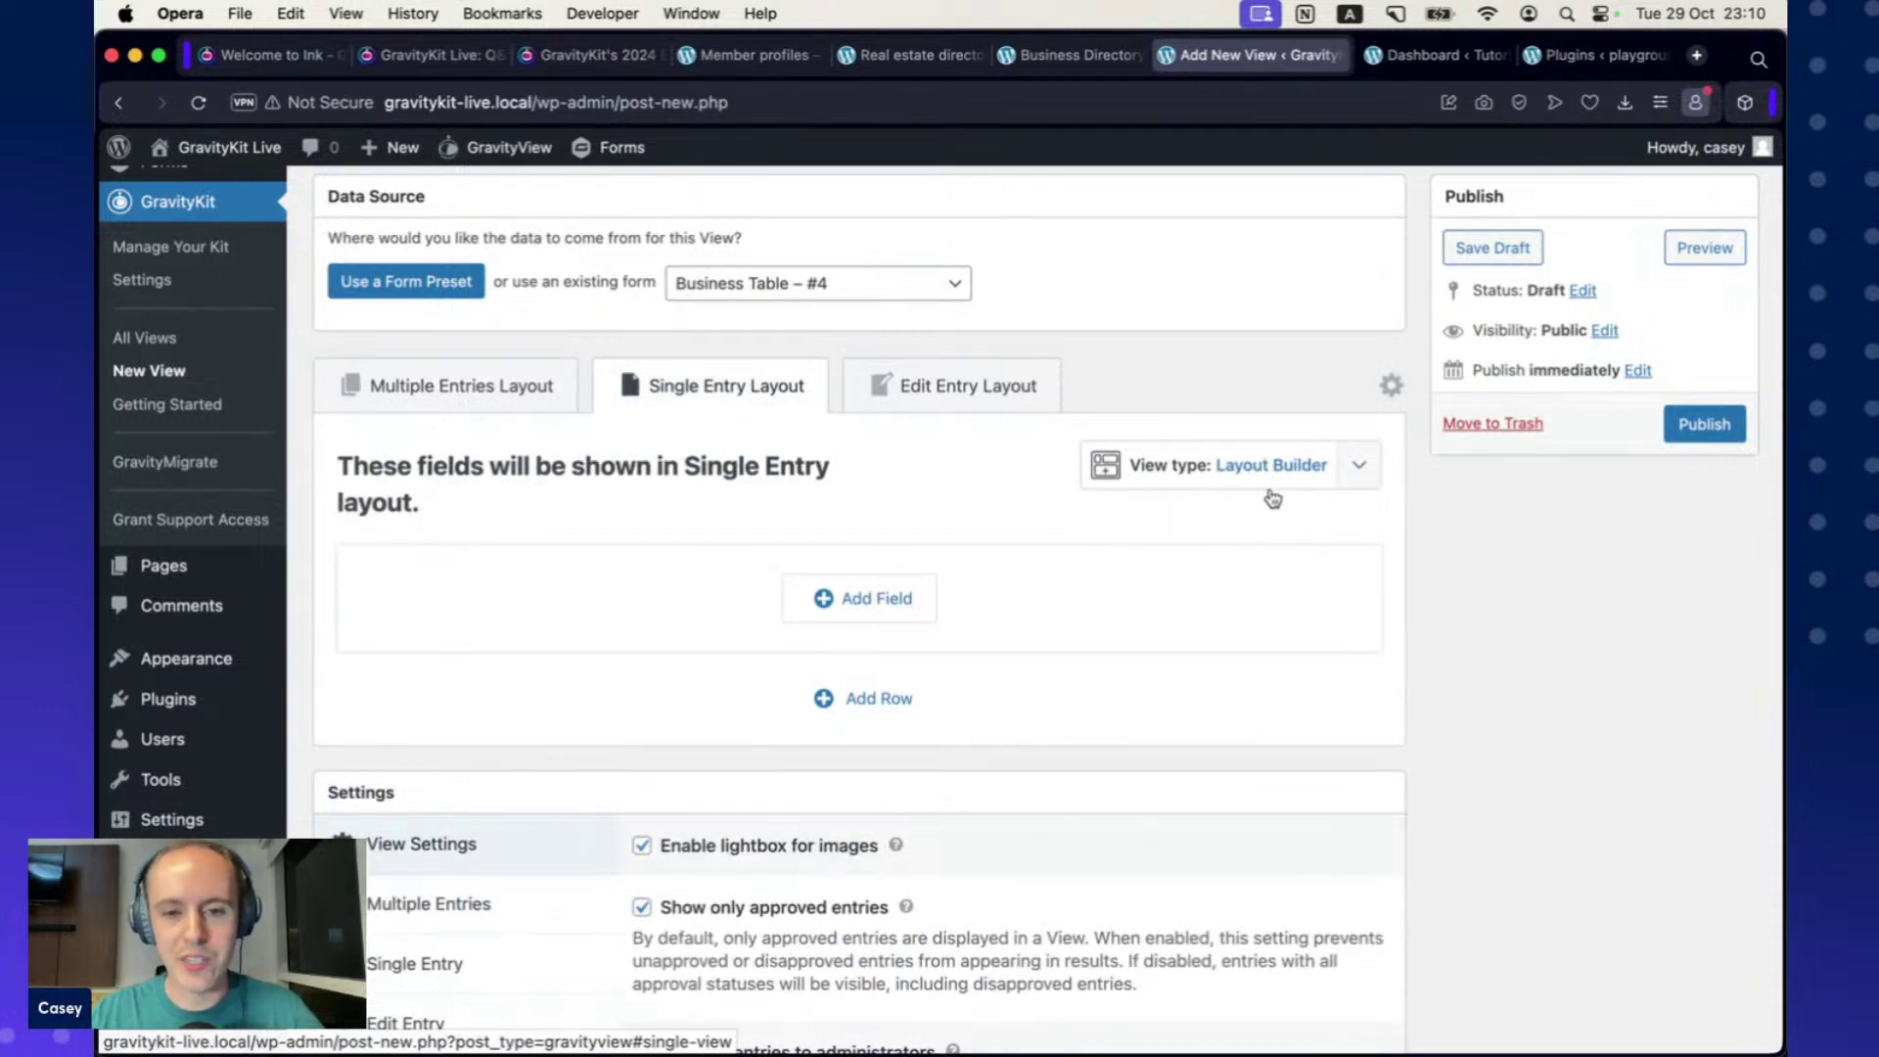
scroll(944, 520, down, 2)
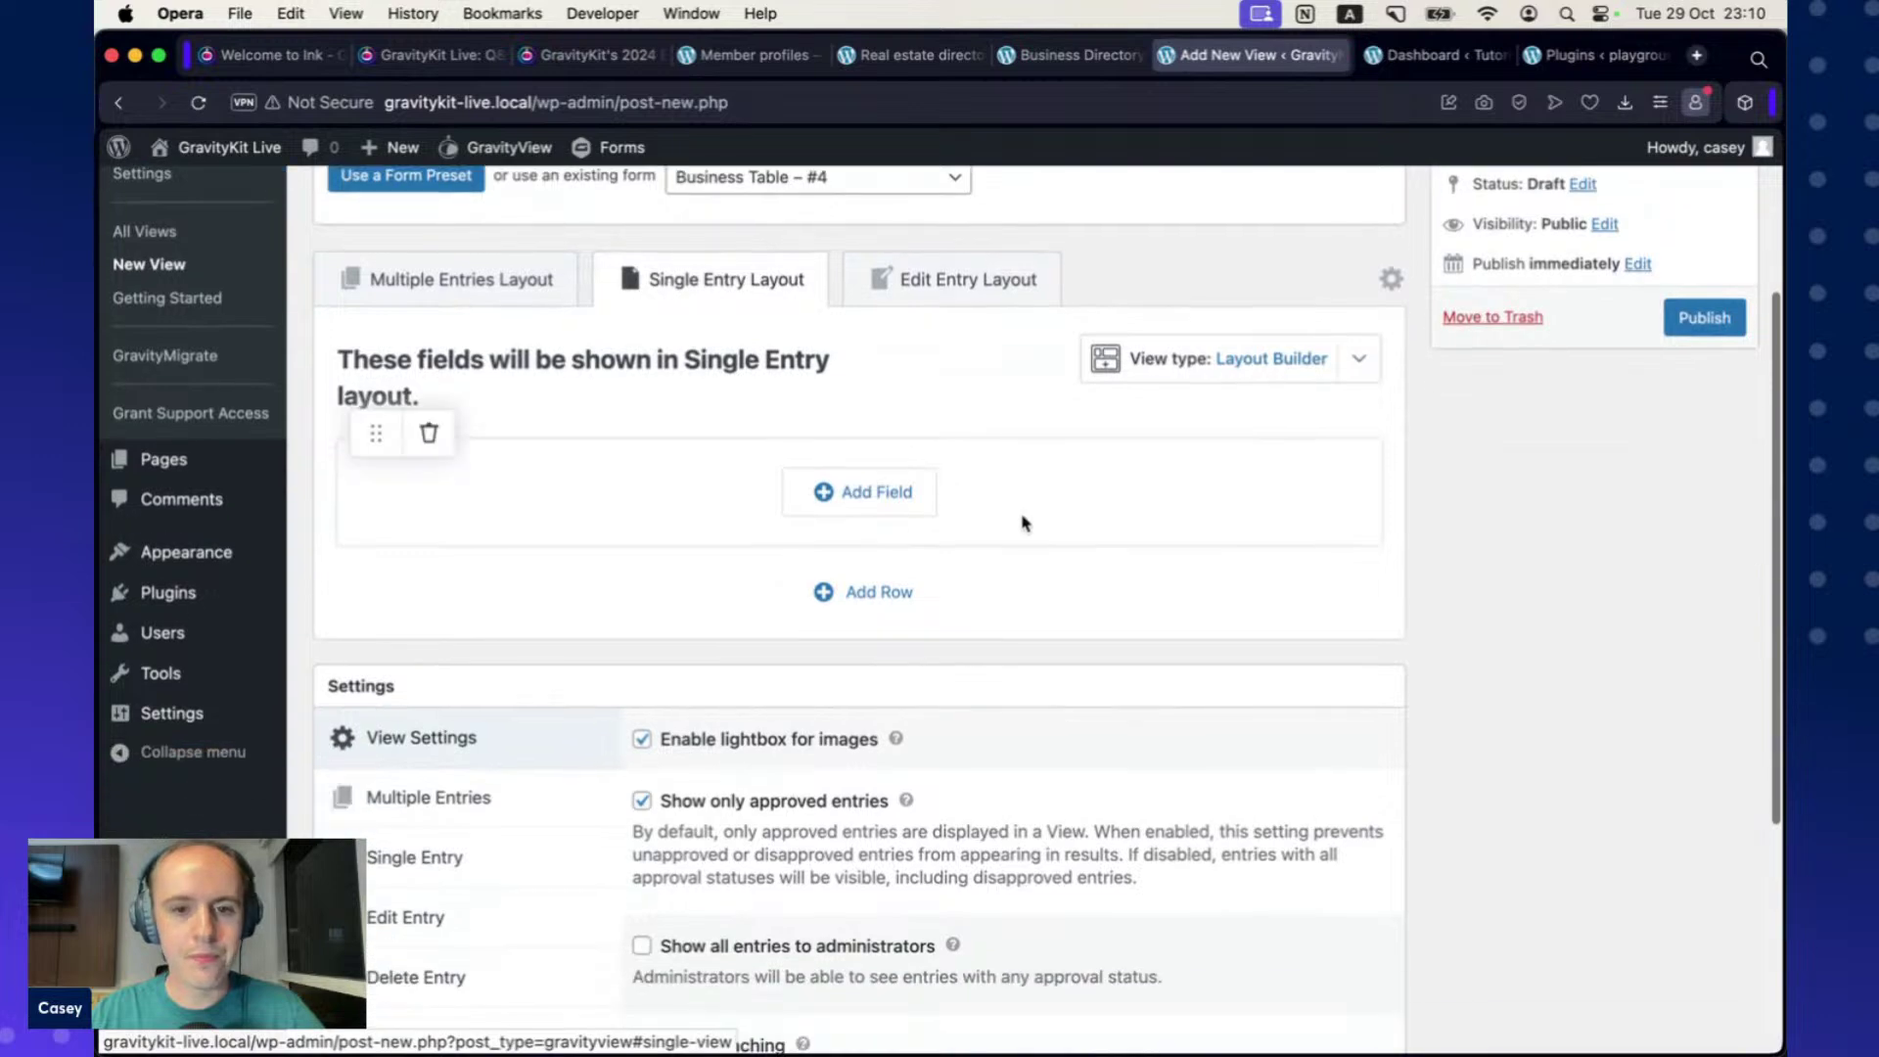
click(859, 506)
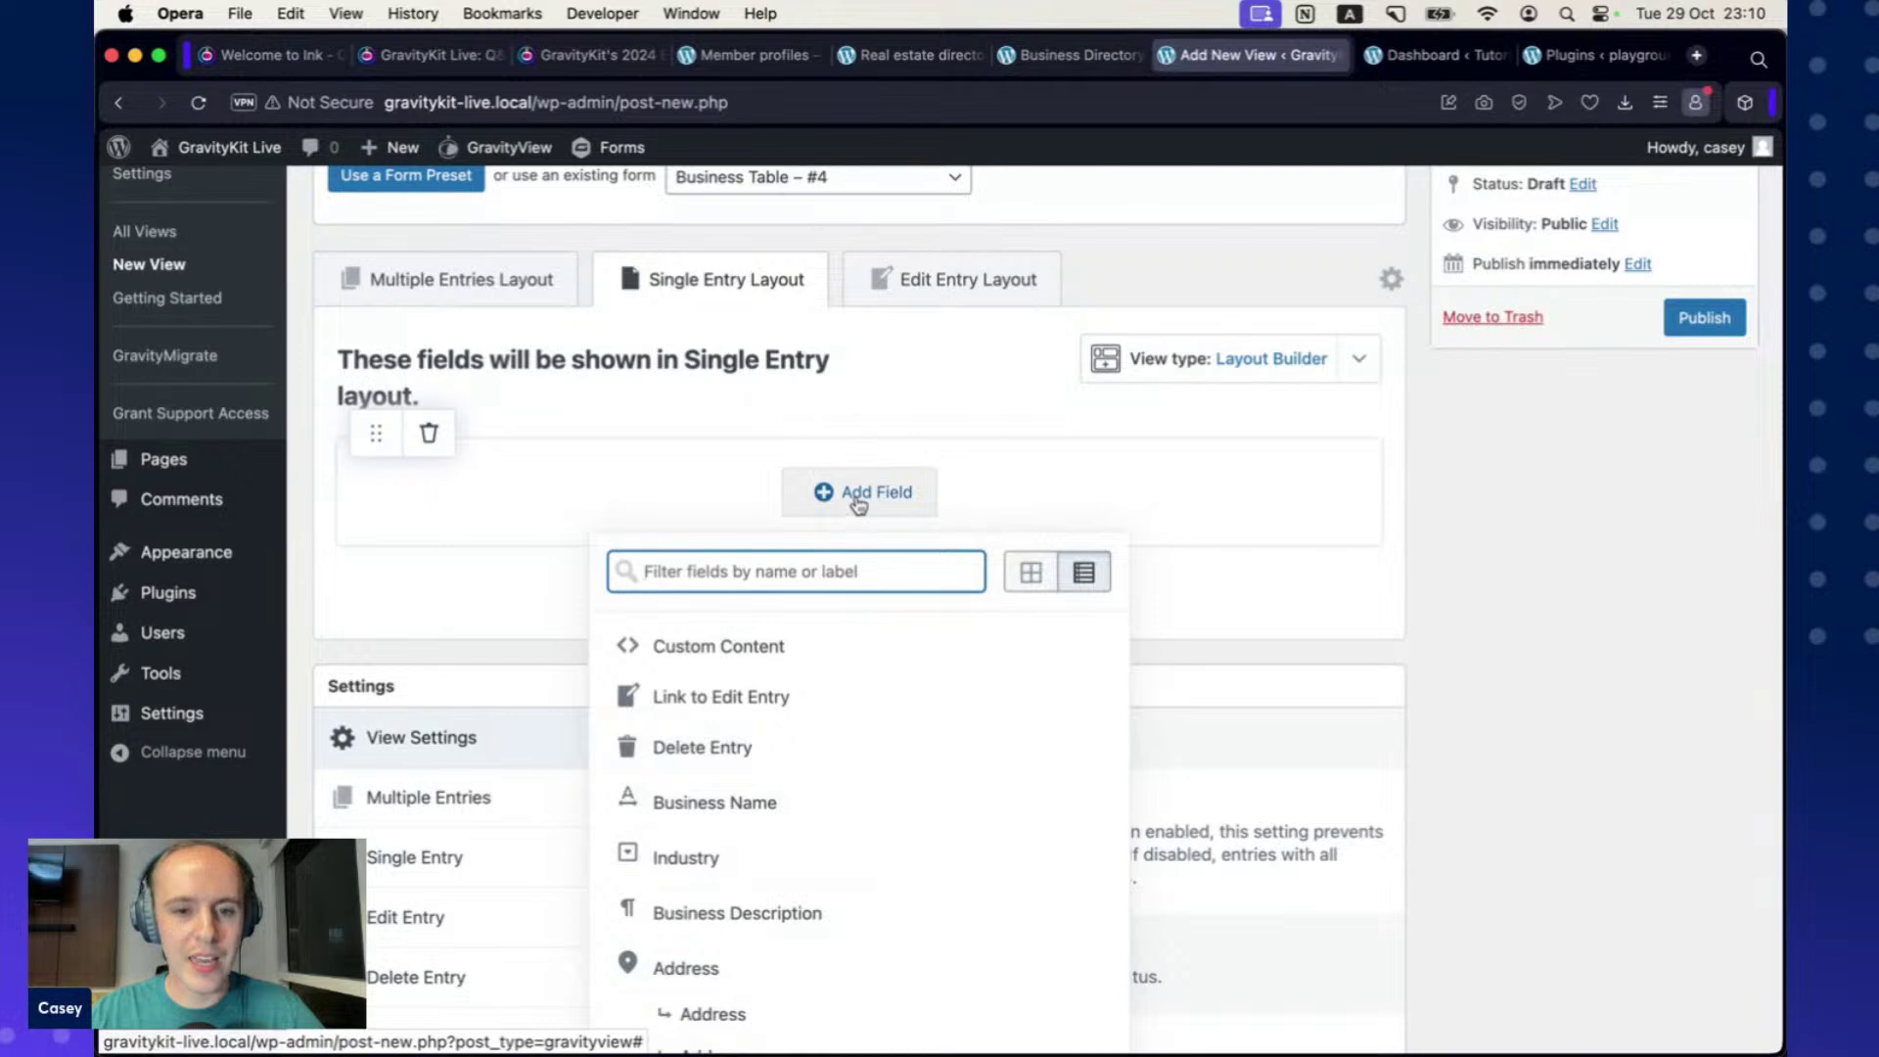
click(788, 800)
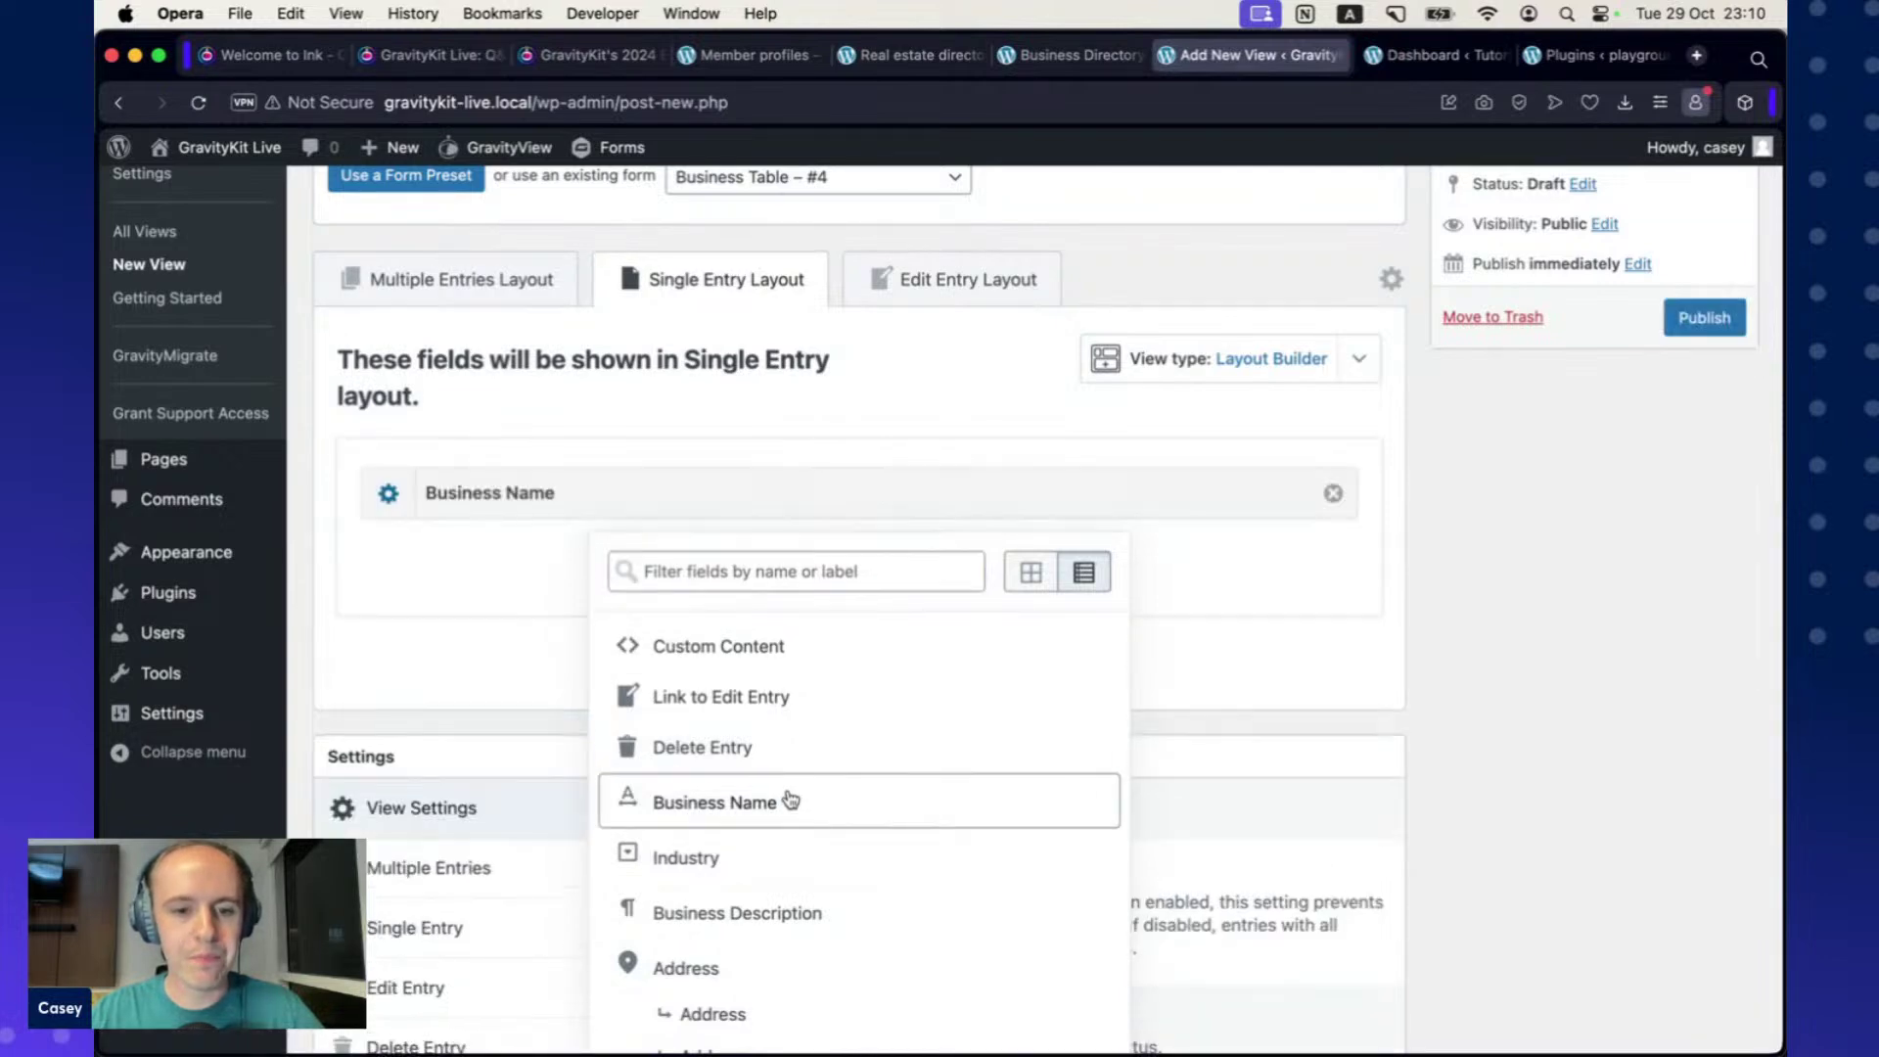
scroll(789, 784, down, 1)
click(747, 797)
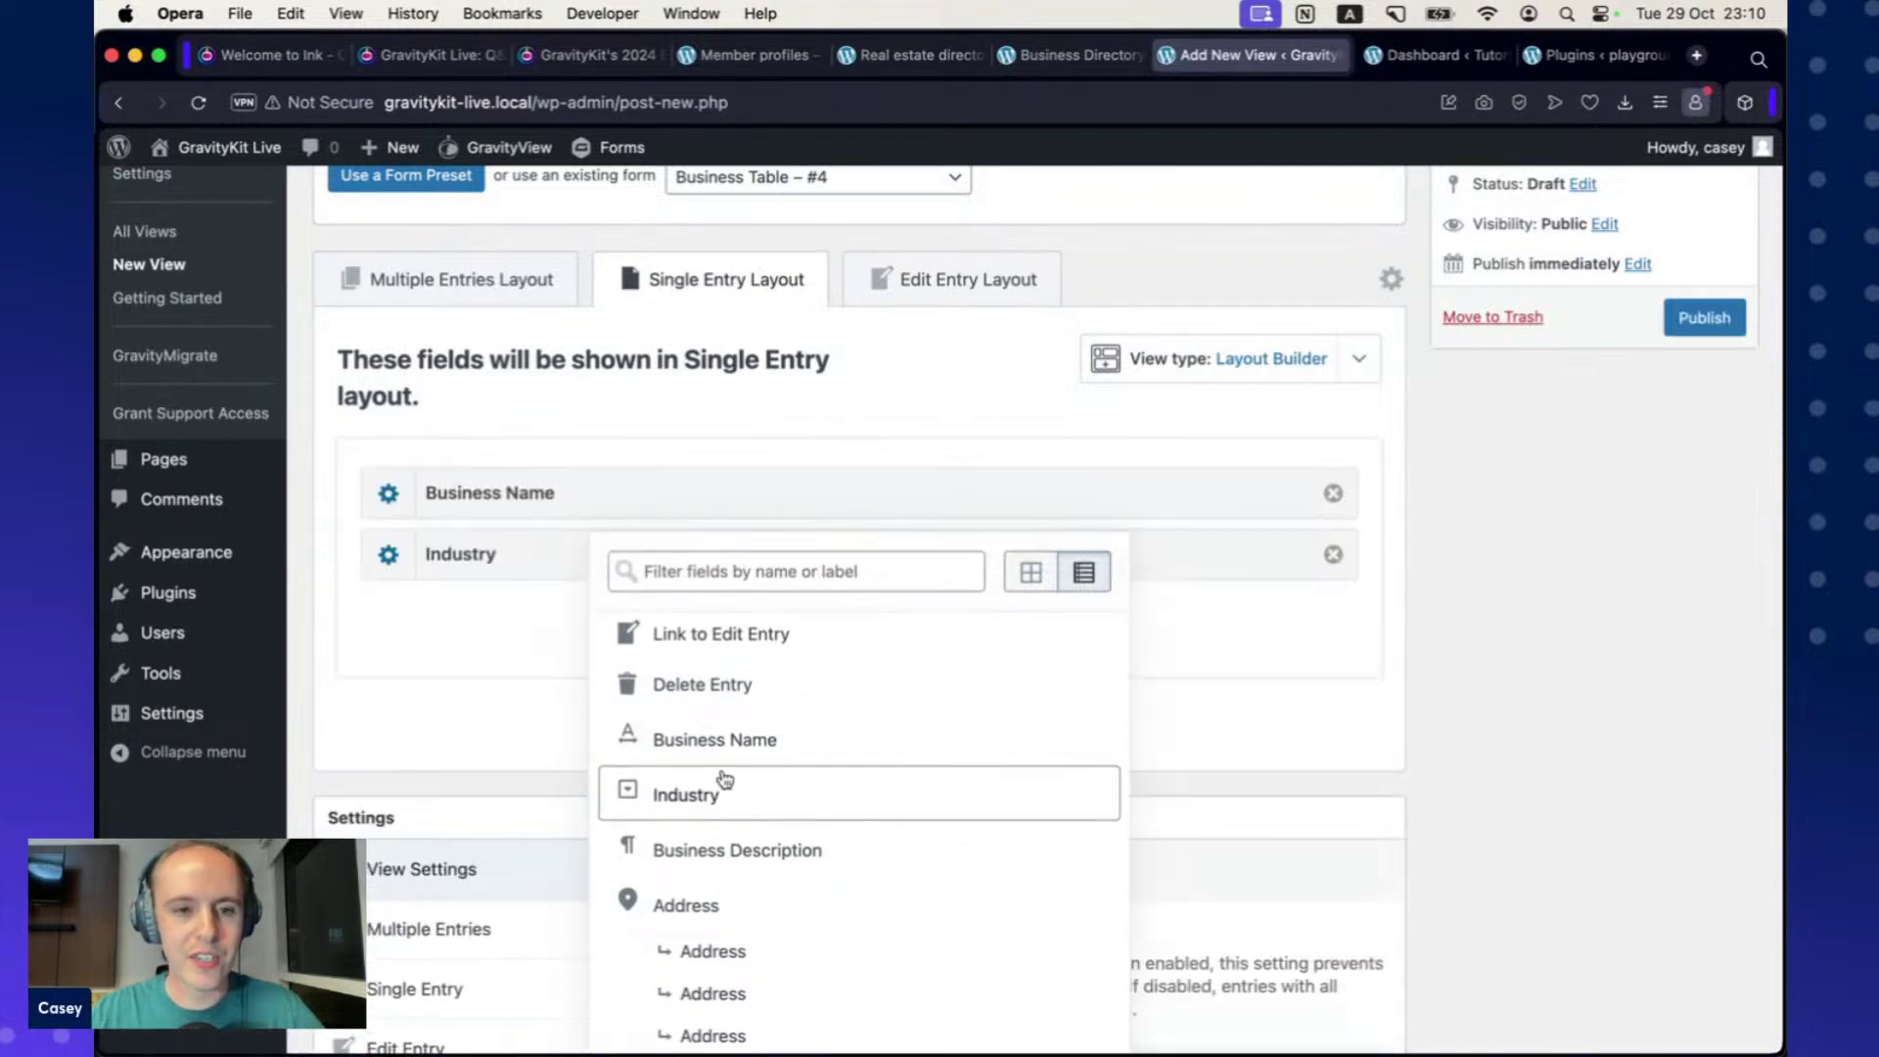
click(484, 628)
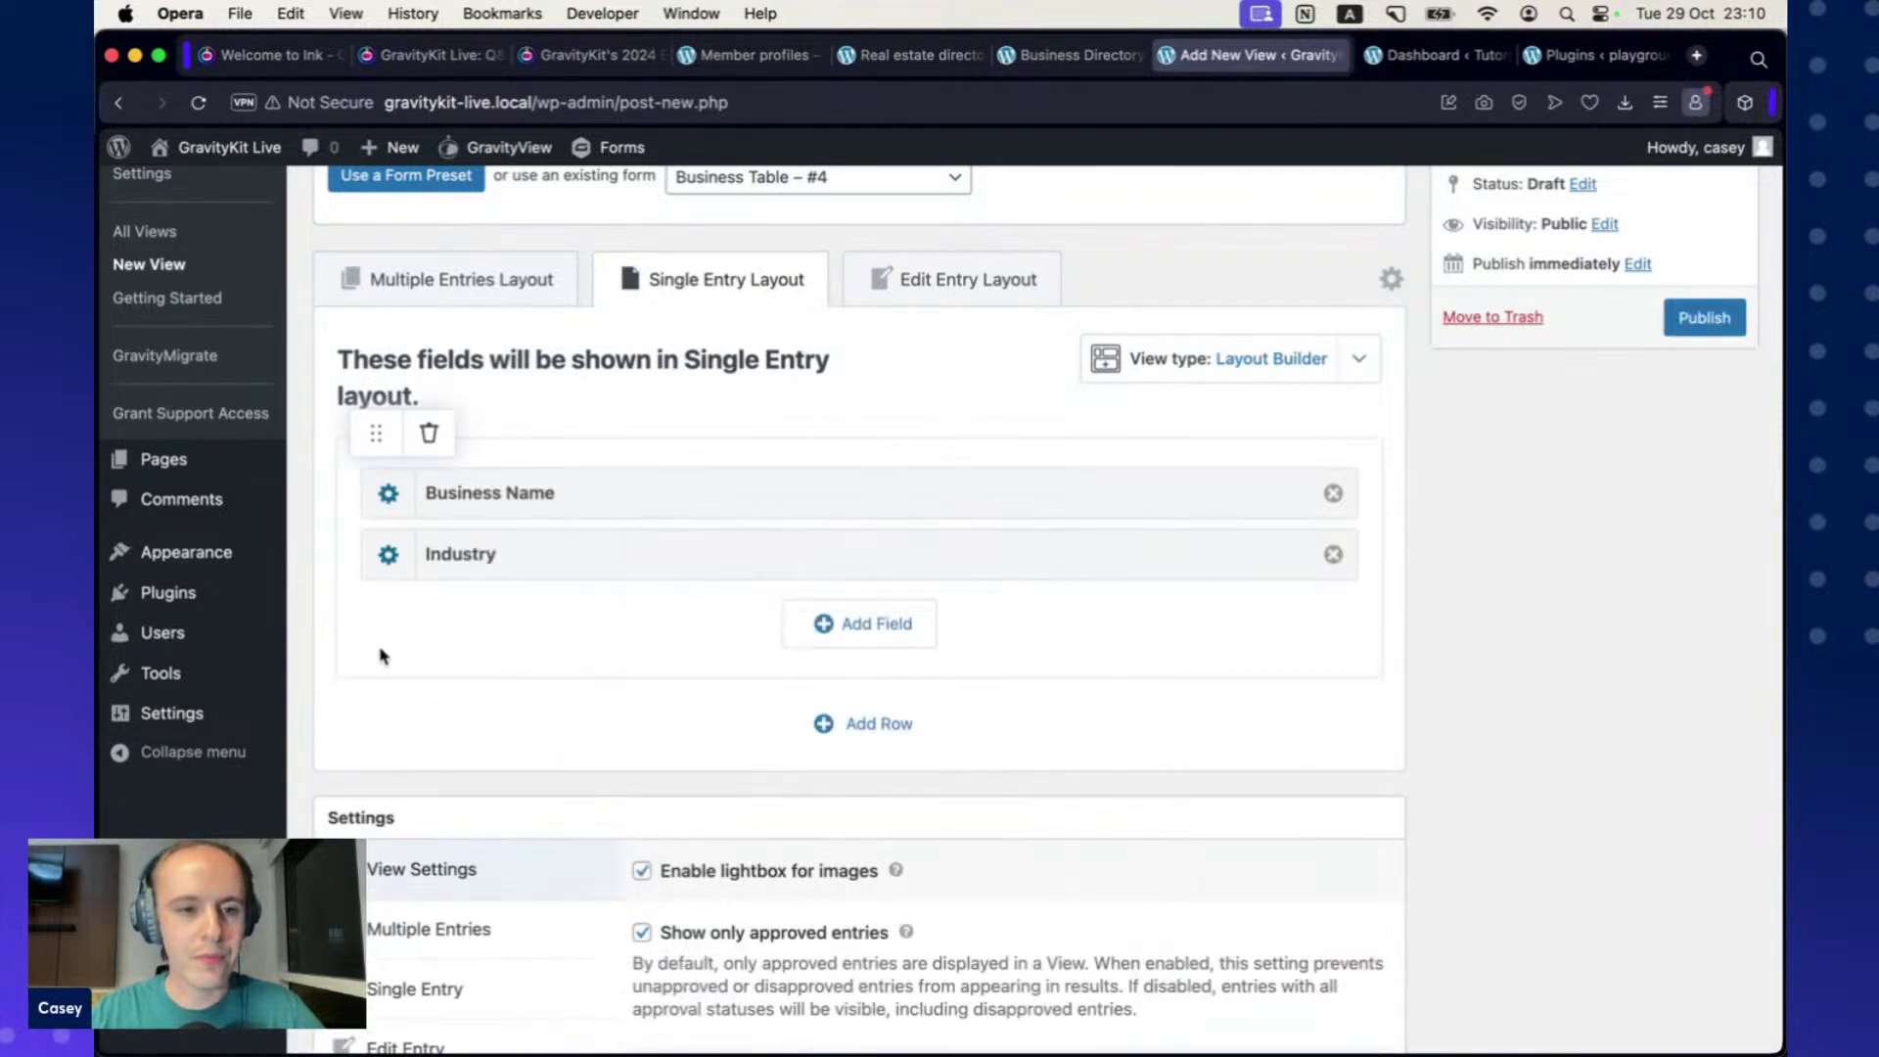
Enable the label for the Industry field in its settings and close them.
click(389, 557)
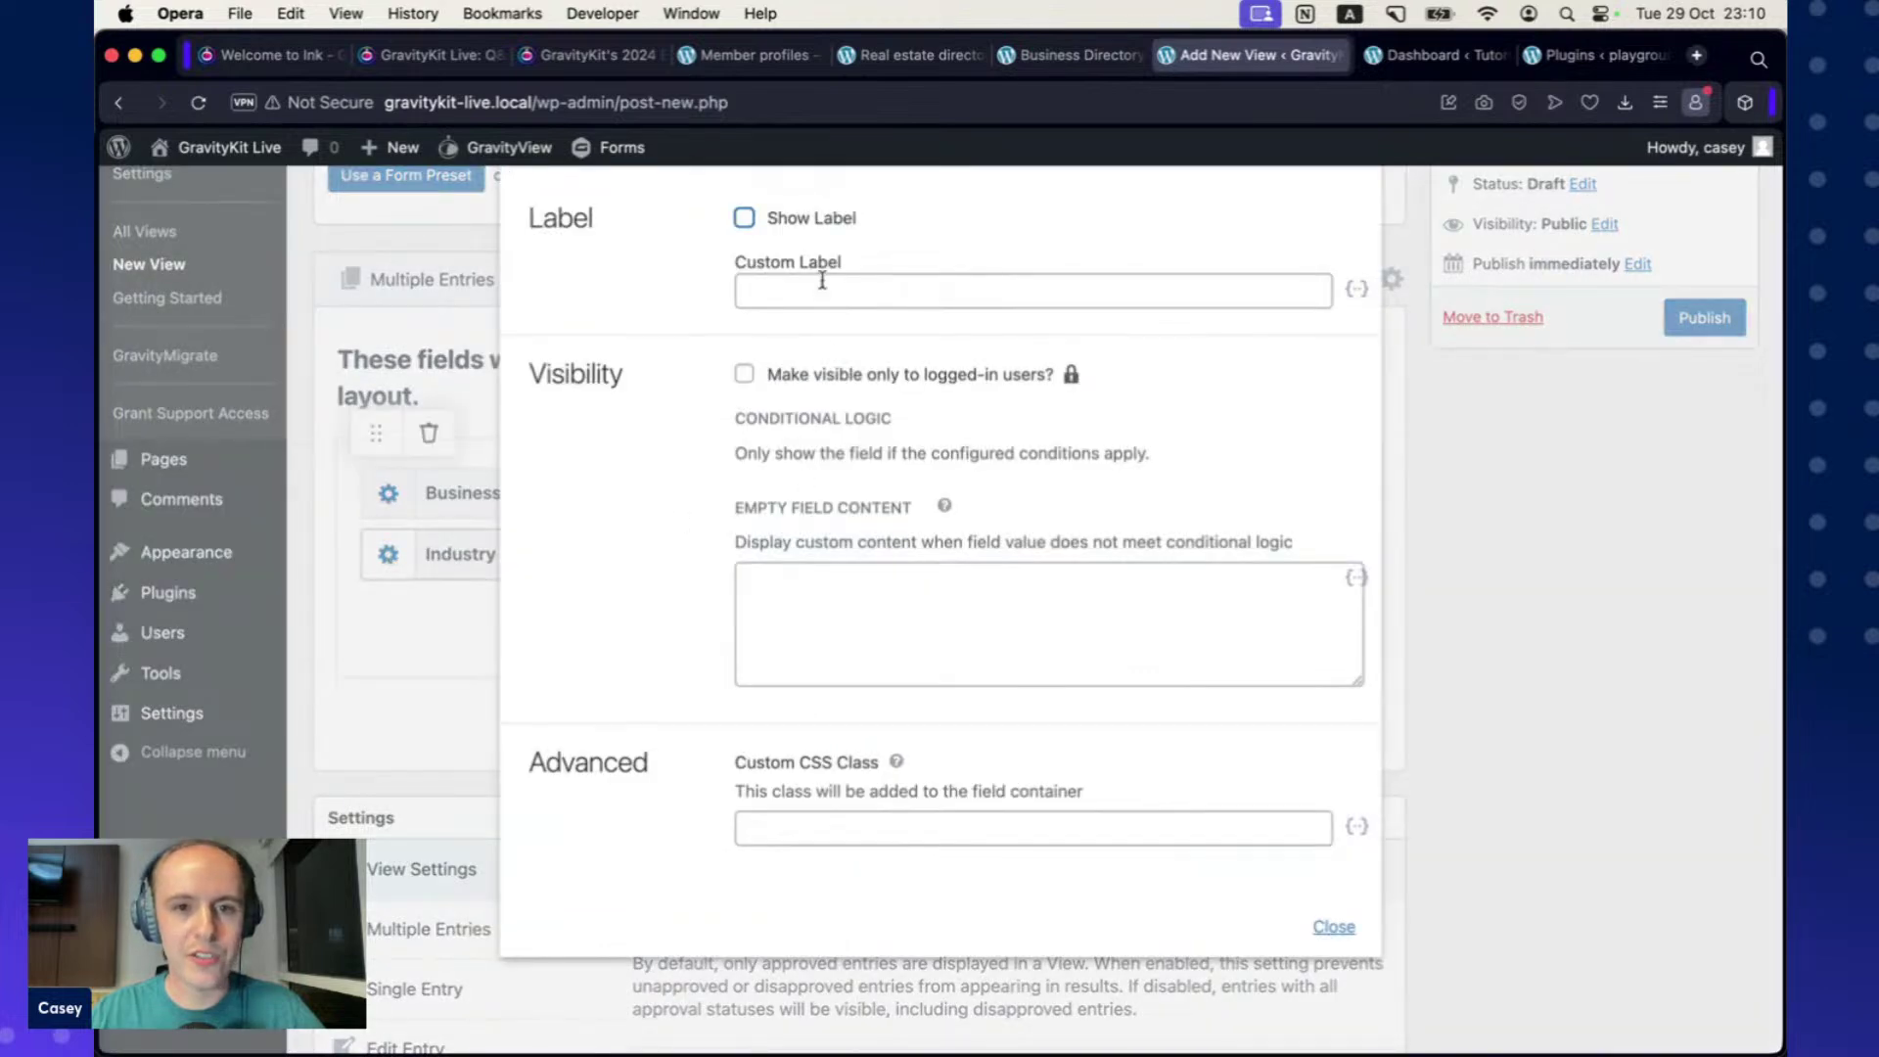
scroll(686, 490, up, 2)
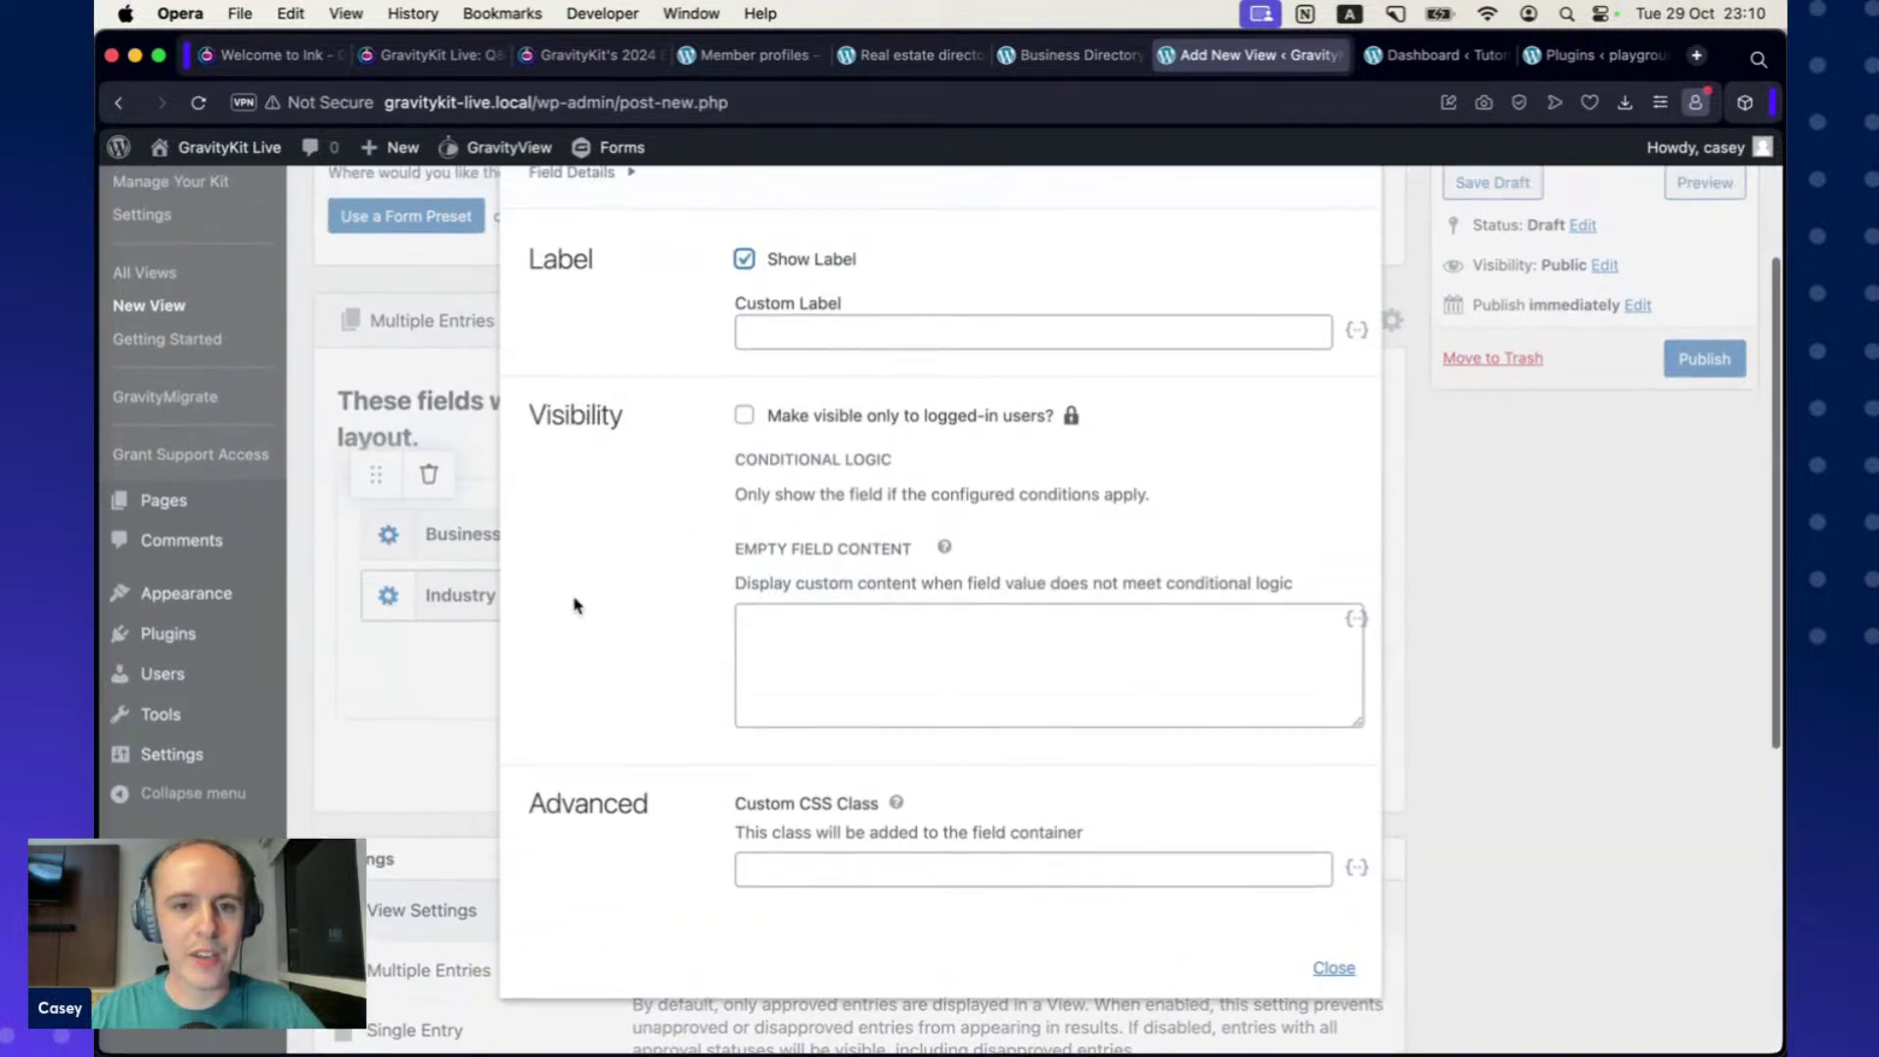
click(427, 682)
scroll(638, 680, down, 1)
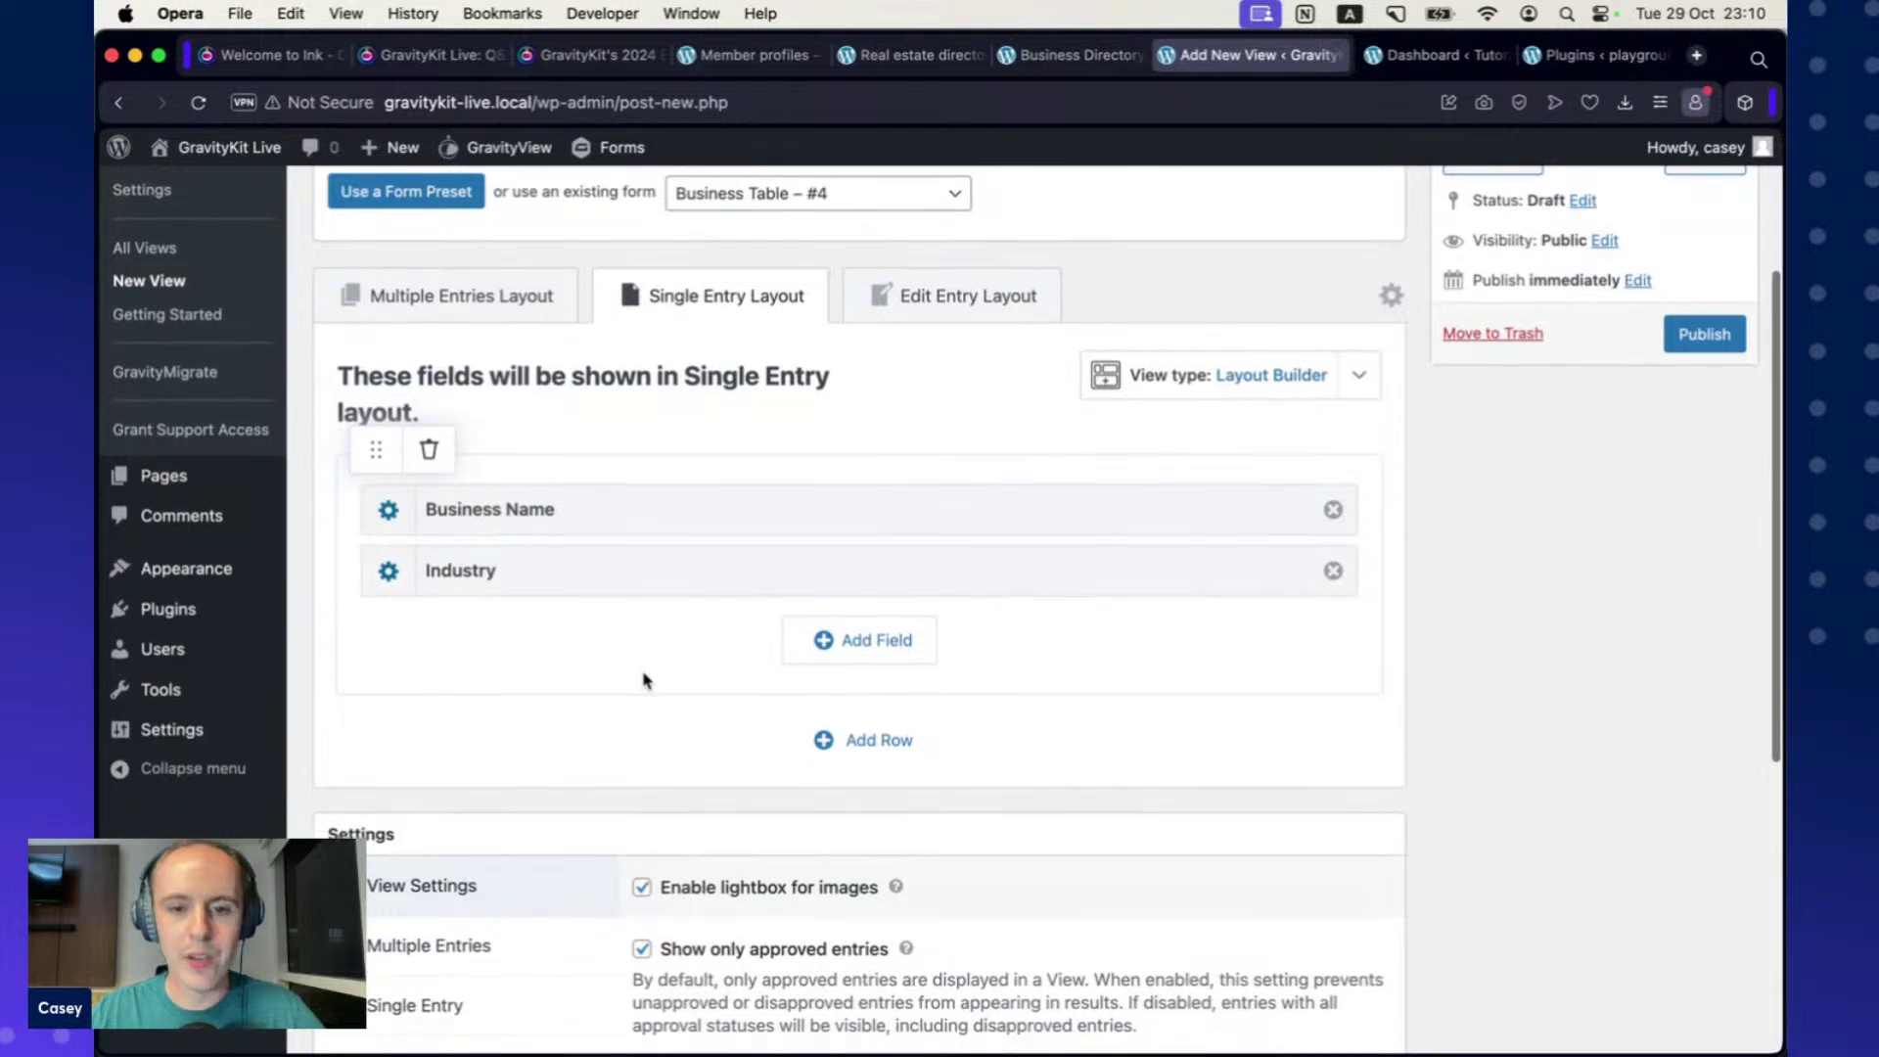
Add a three-column row below the Business Name and Industry fields, with a wide first column and two equal narrower columns.
scroll(643, 685, down, 1)
scroll(642, 685, down, 3)
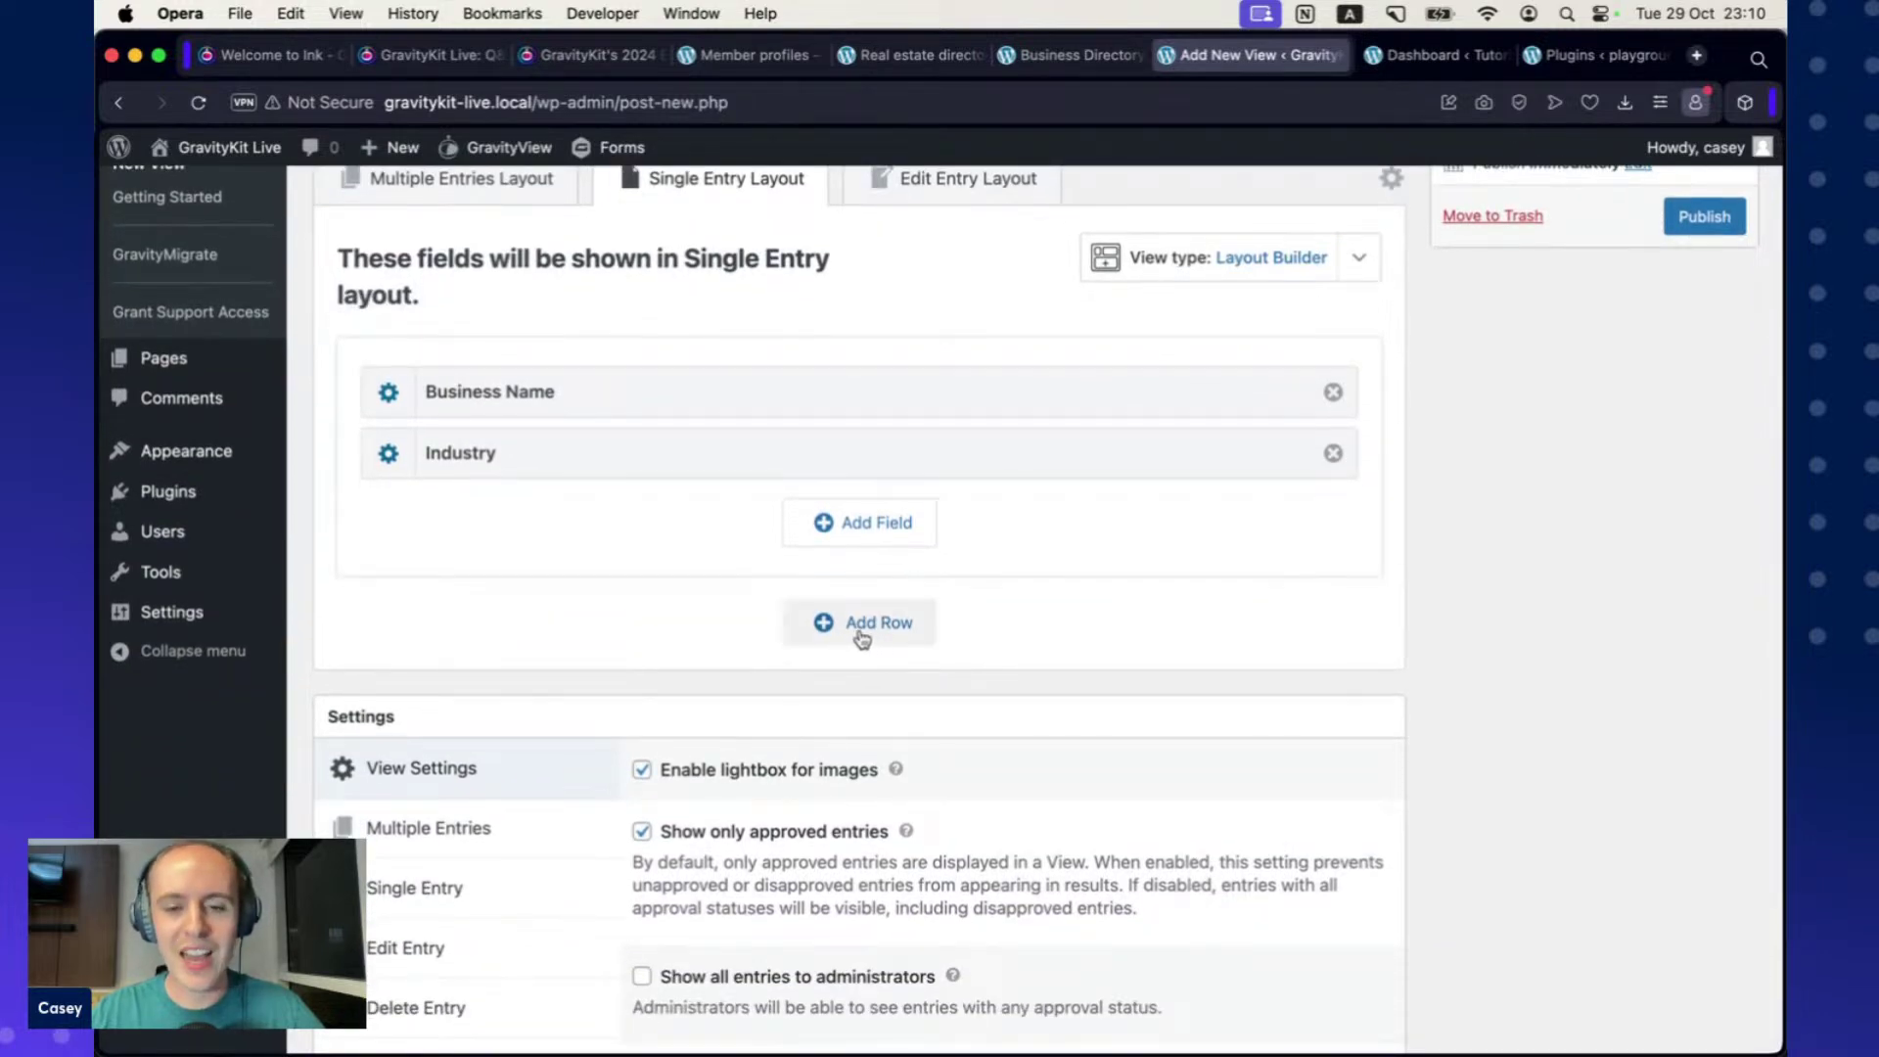
click(867, 627)
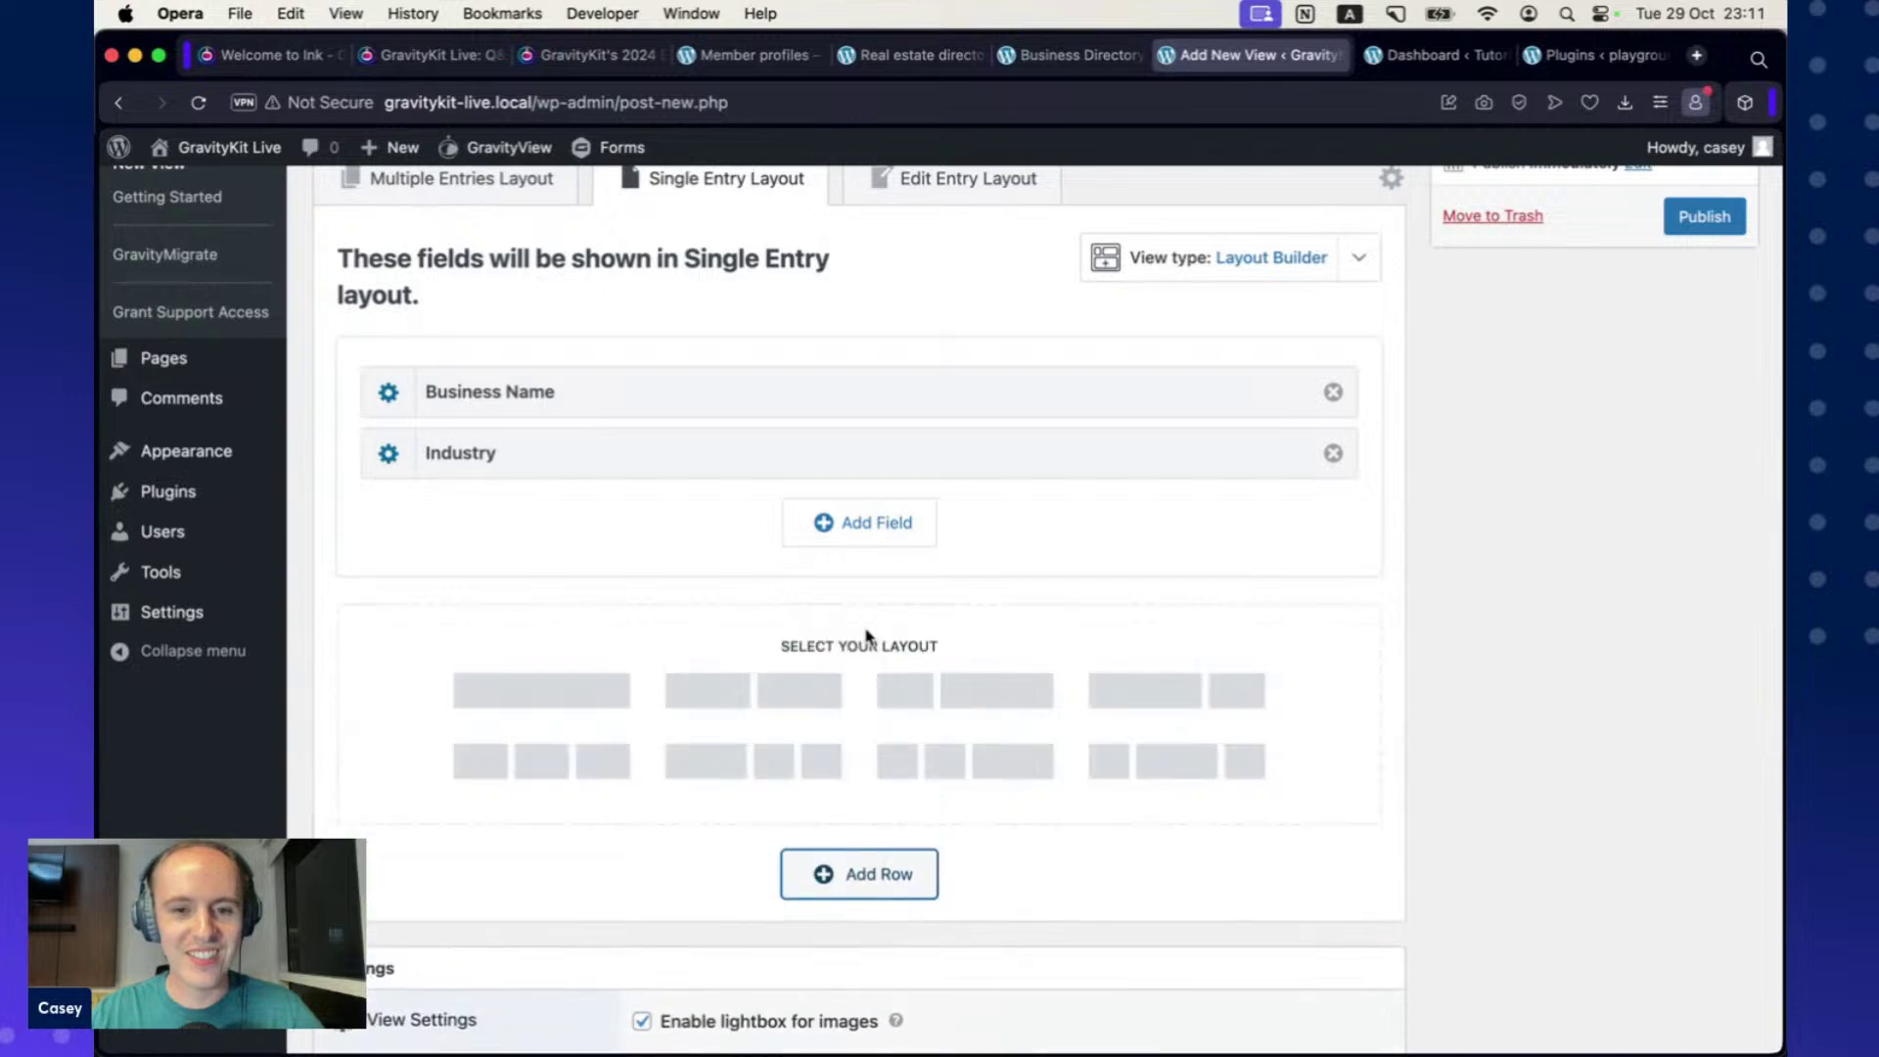
scroll(867, 636, down, 3)
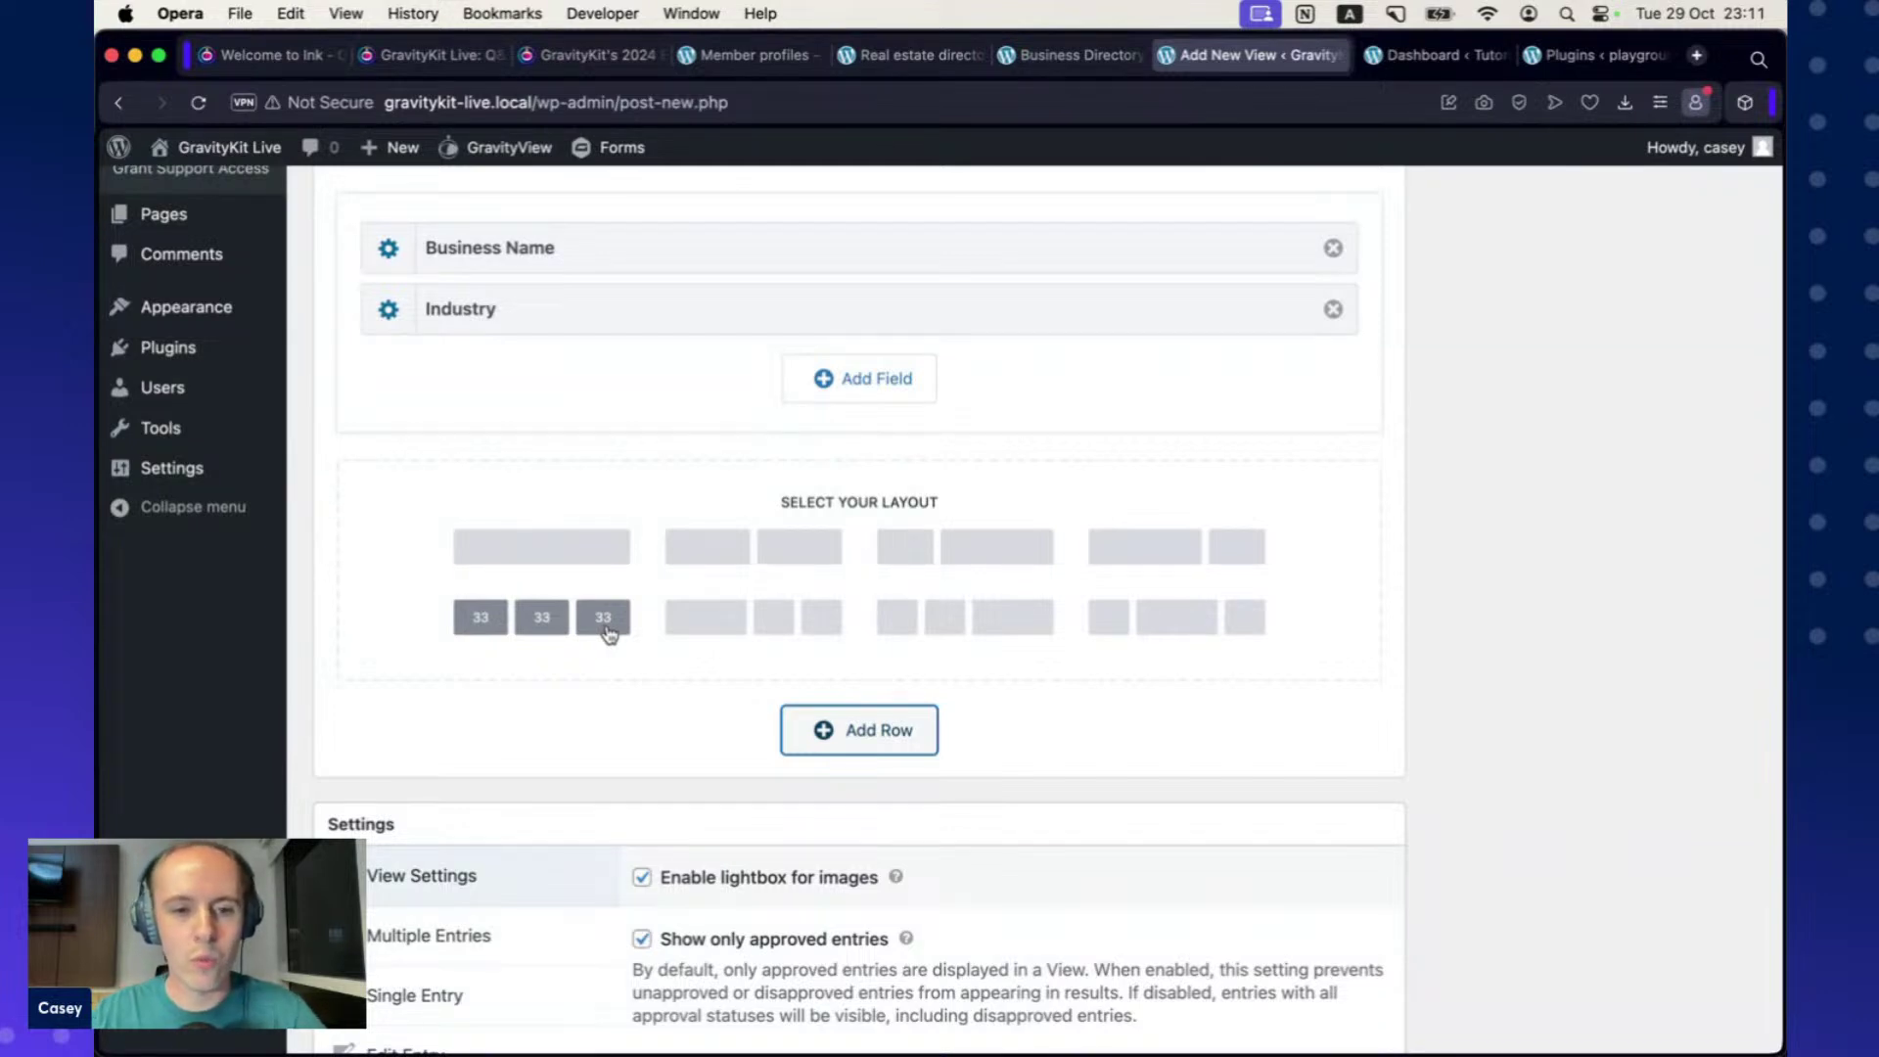
click(774, 628)
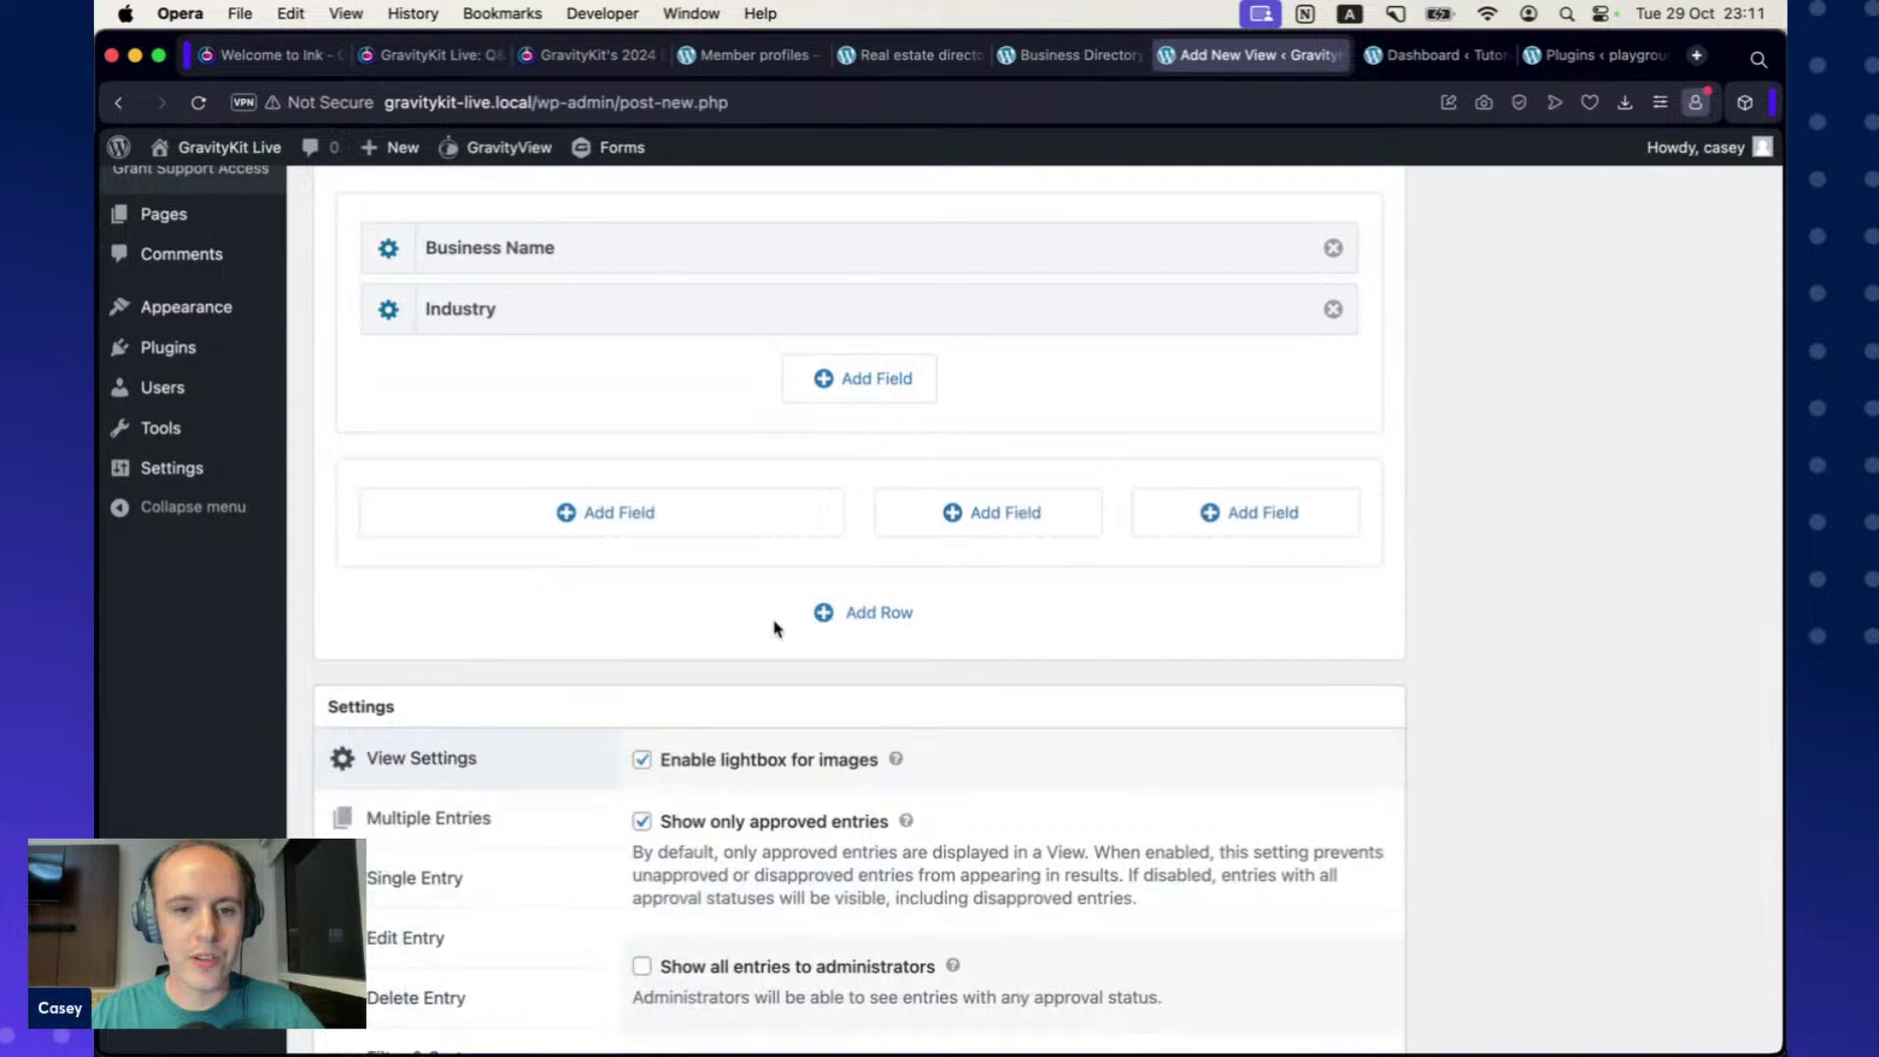
Add the Entry Map field to the wide first column of the three-column row.
scroll(775, 629, up, 1)
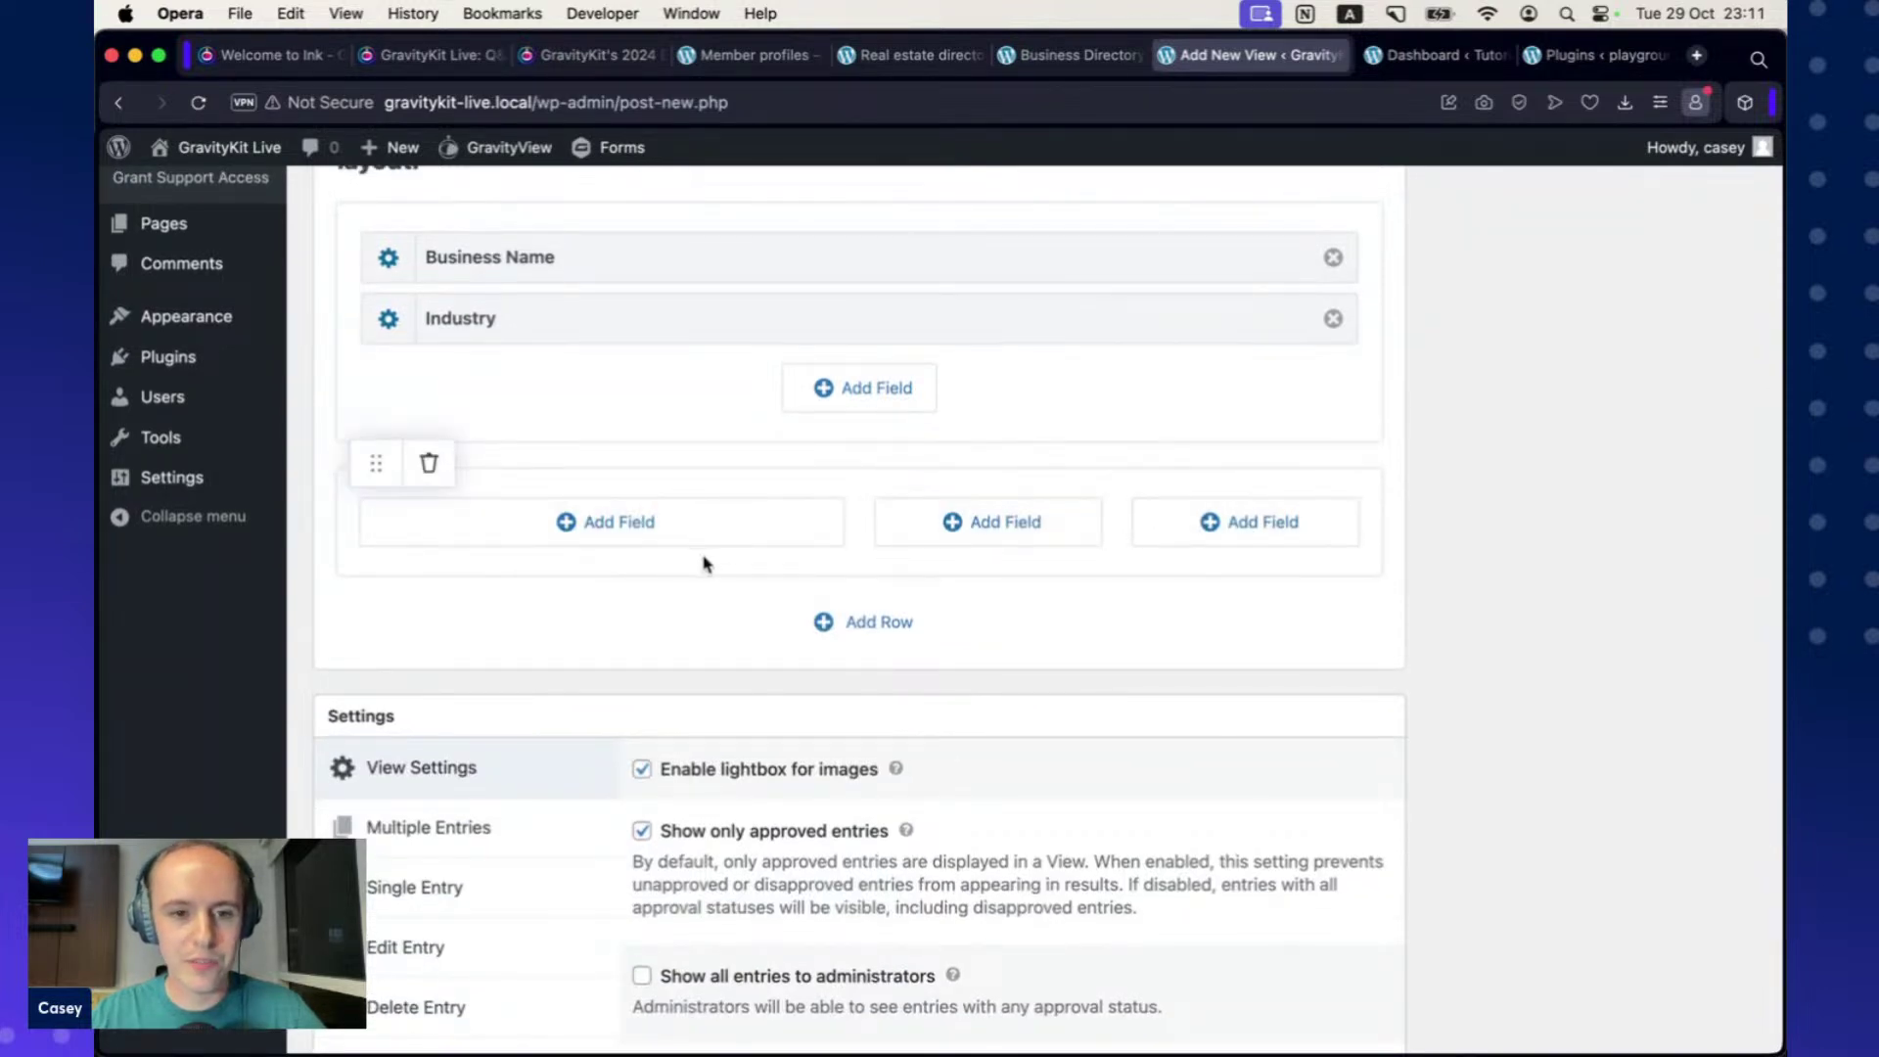
click(631, 532)
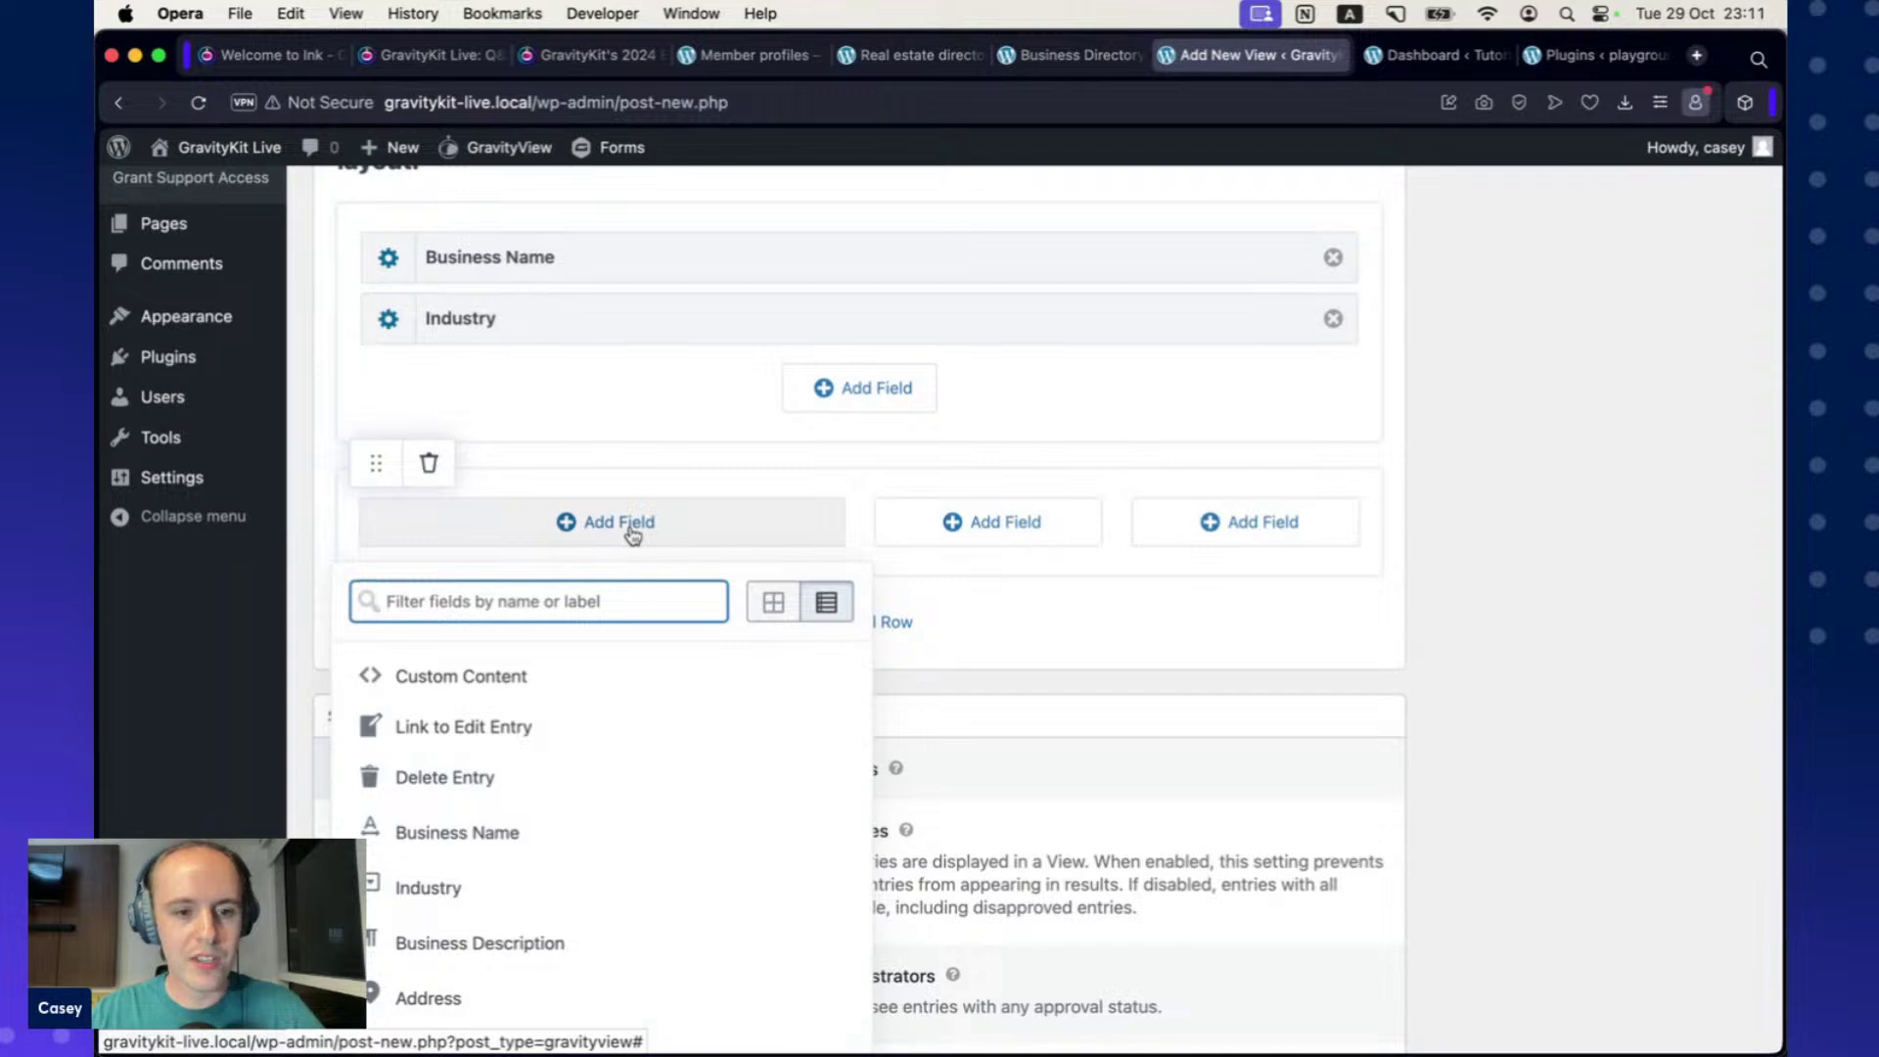
text(entry)
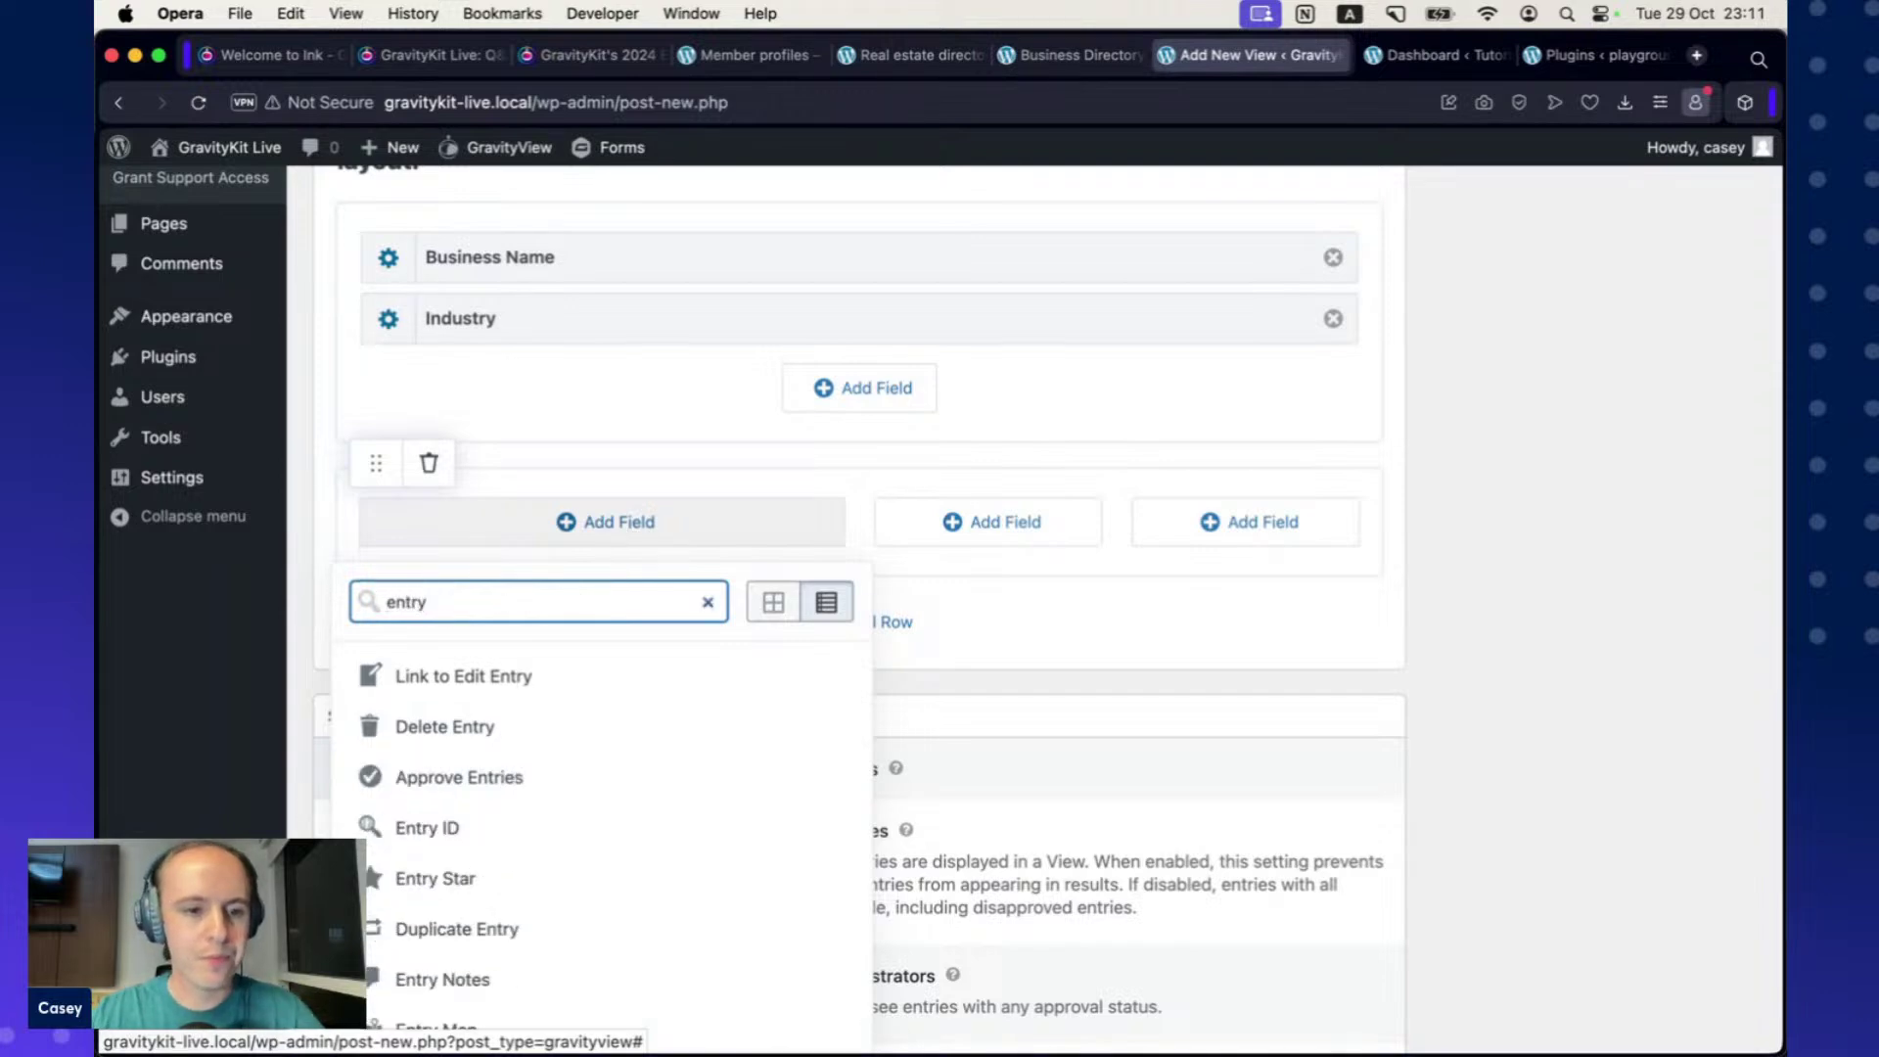
scroll(548, 842, down, 1)
click(490, 983)
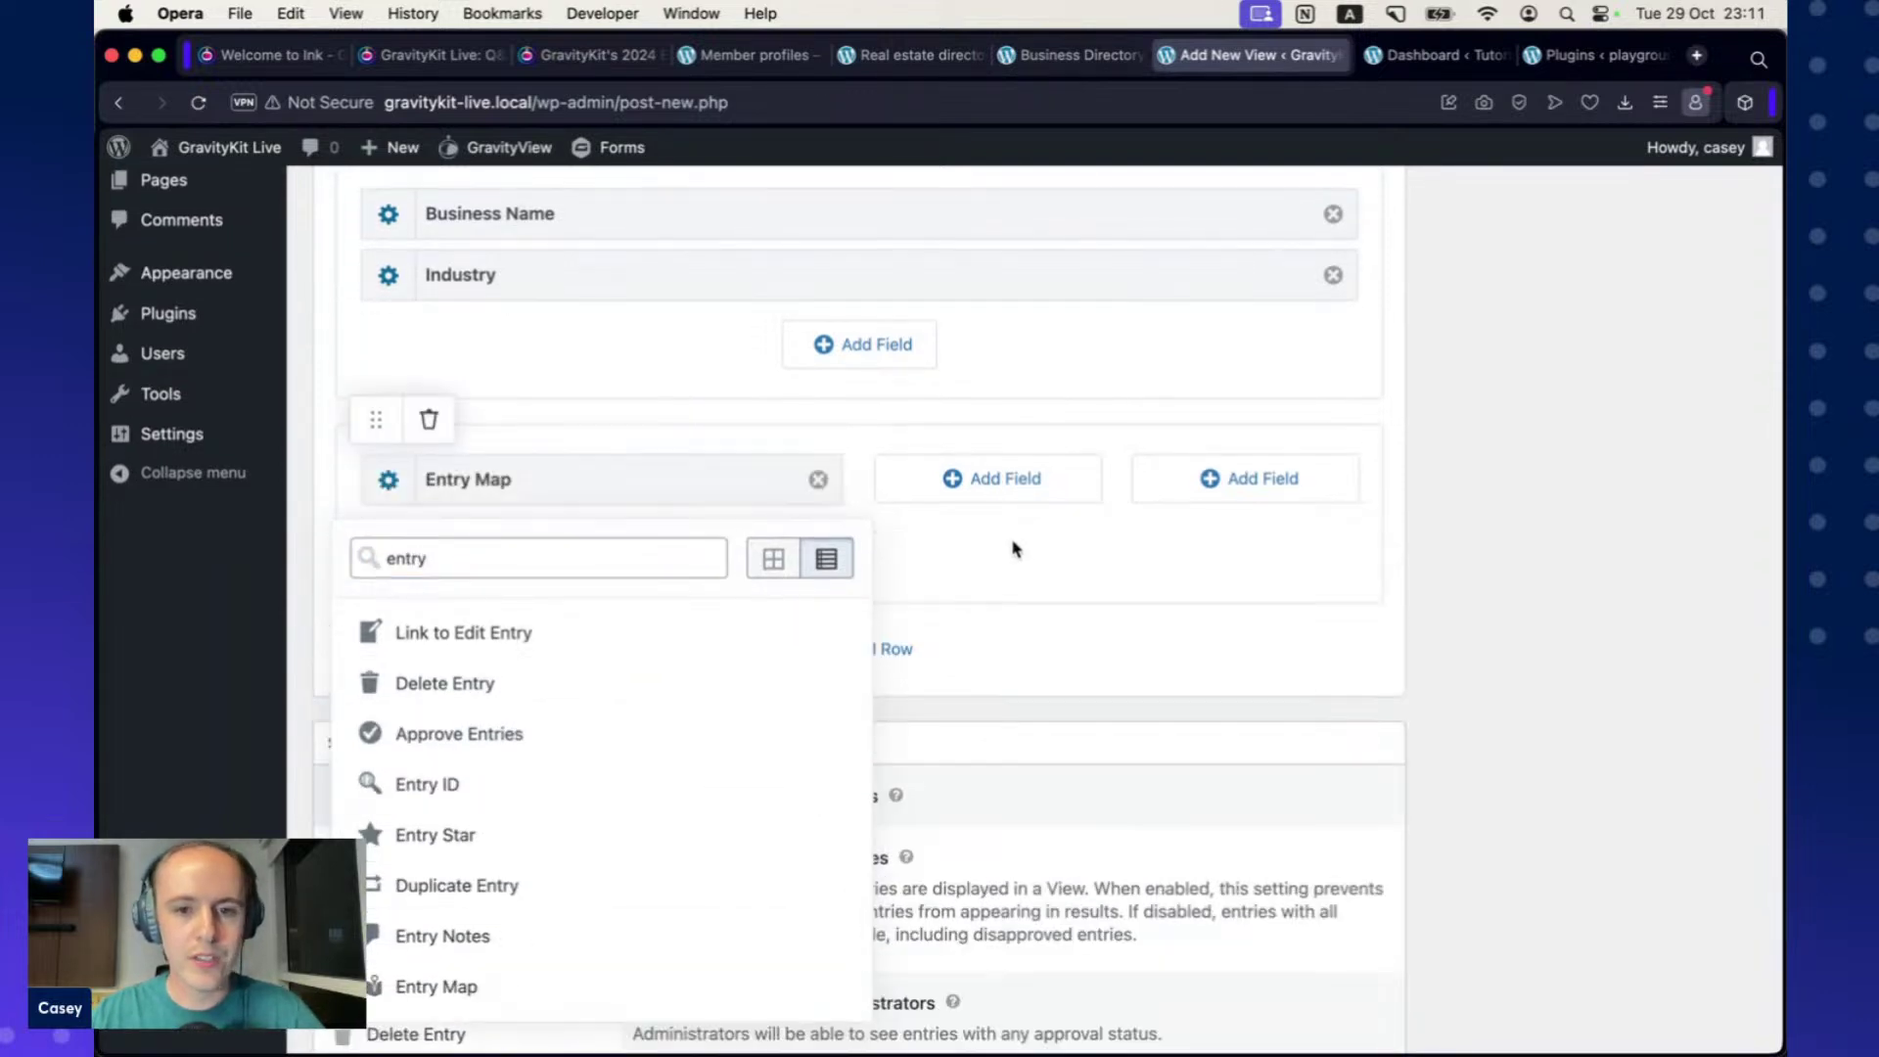
Add the CEO field to the middle column of the three-column row.
click(1002, 488)
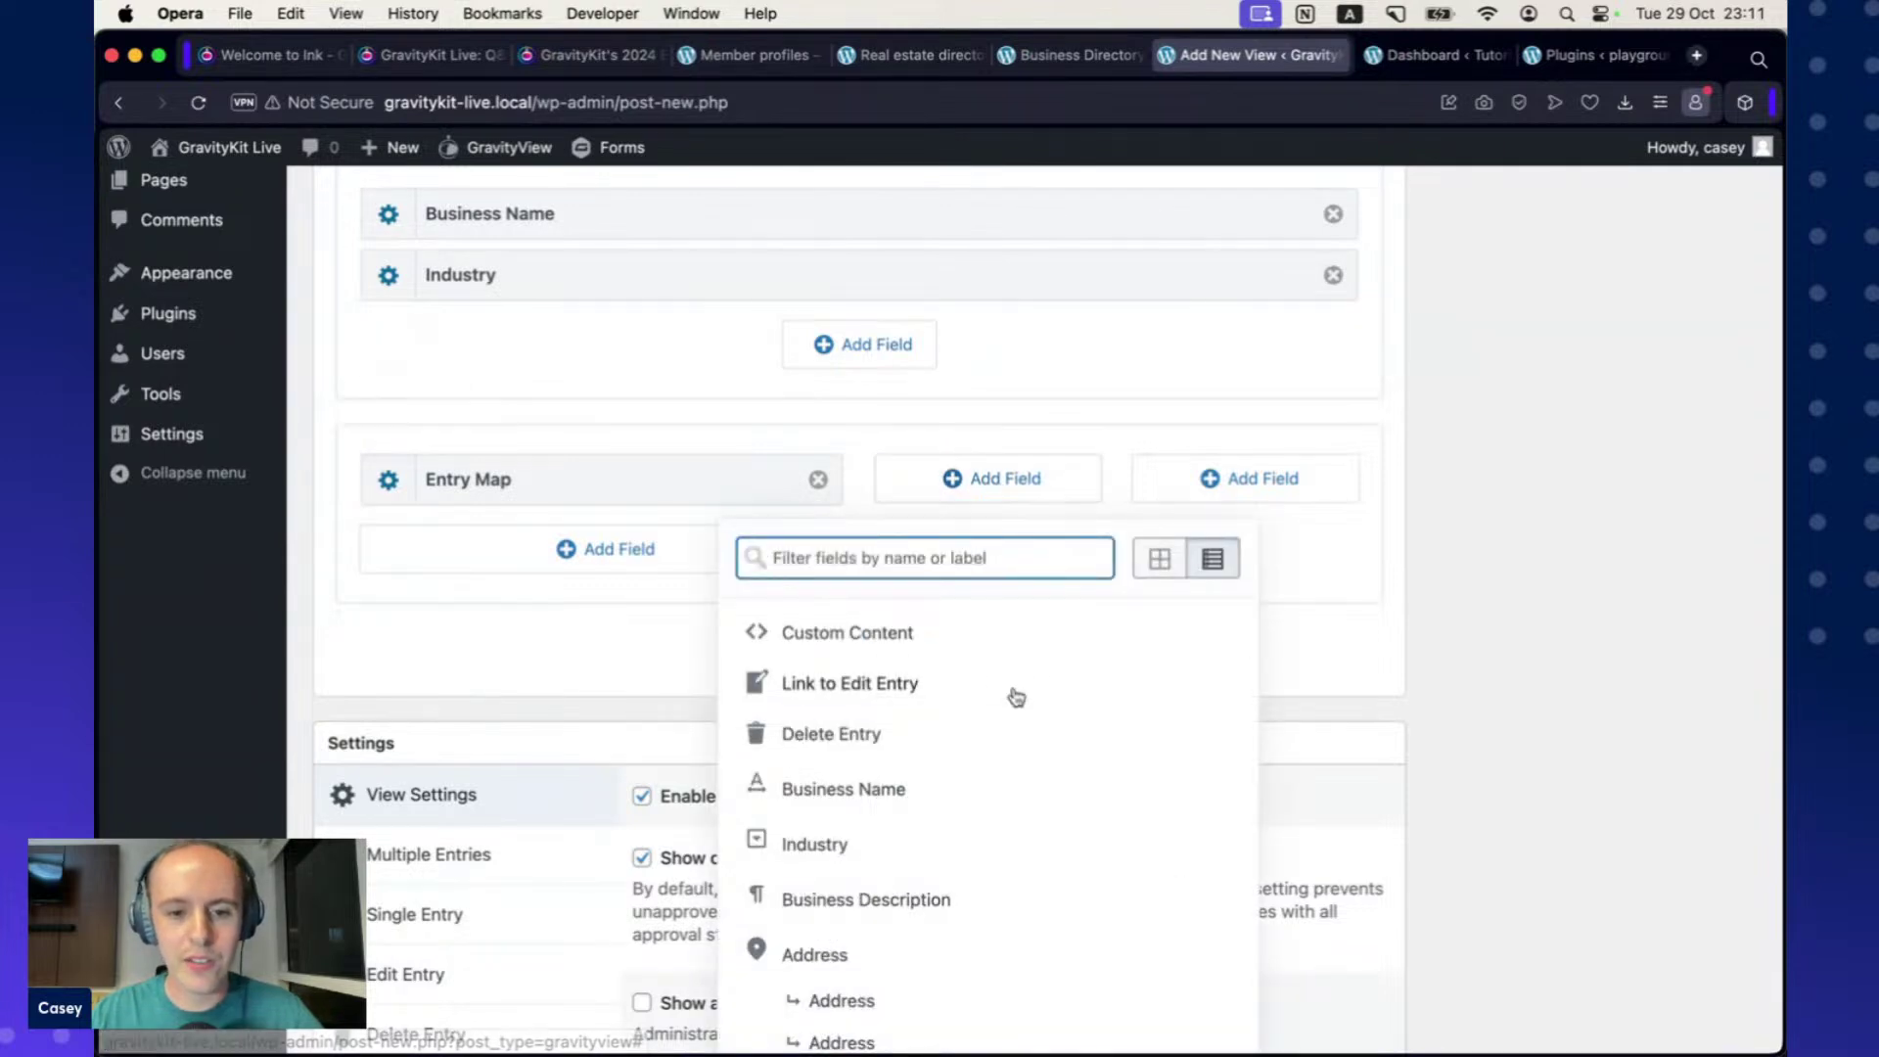
scroll(962, 707, down, 3)
text(ceo)
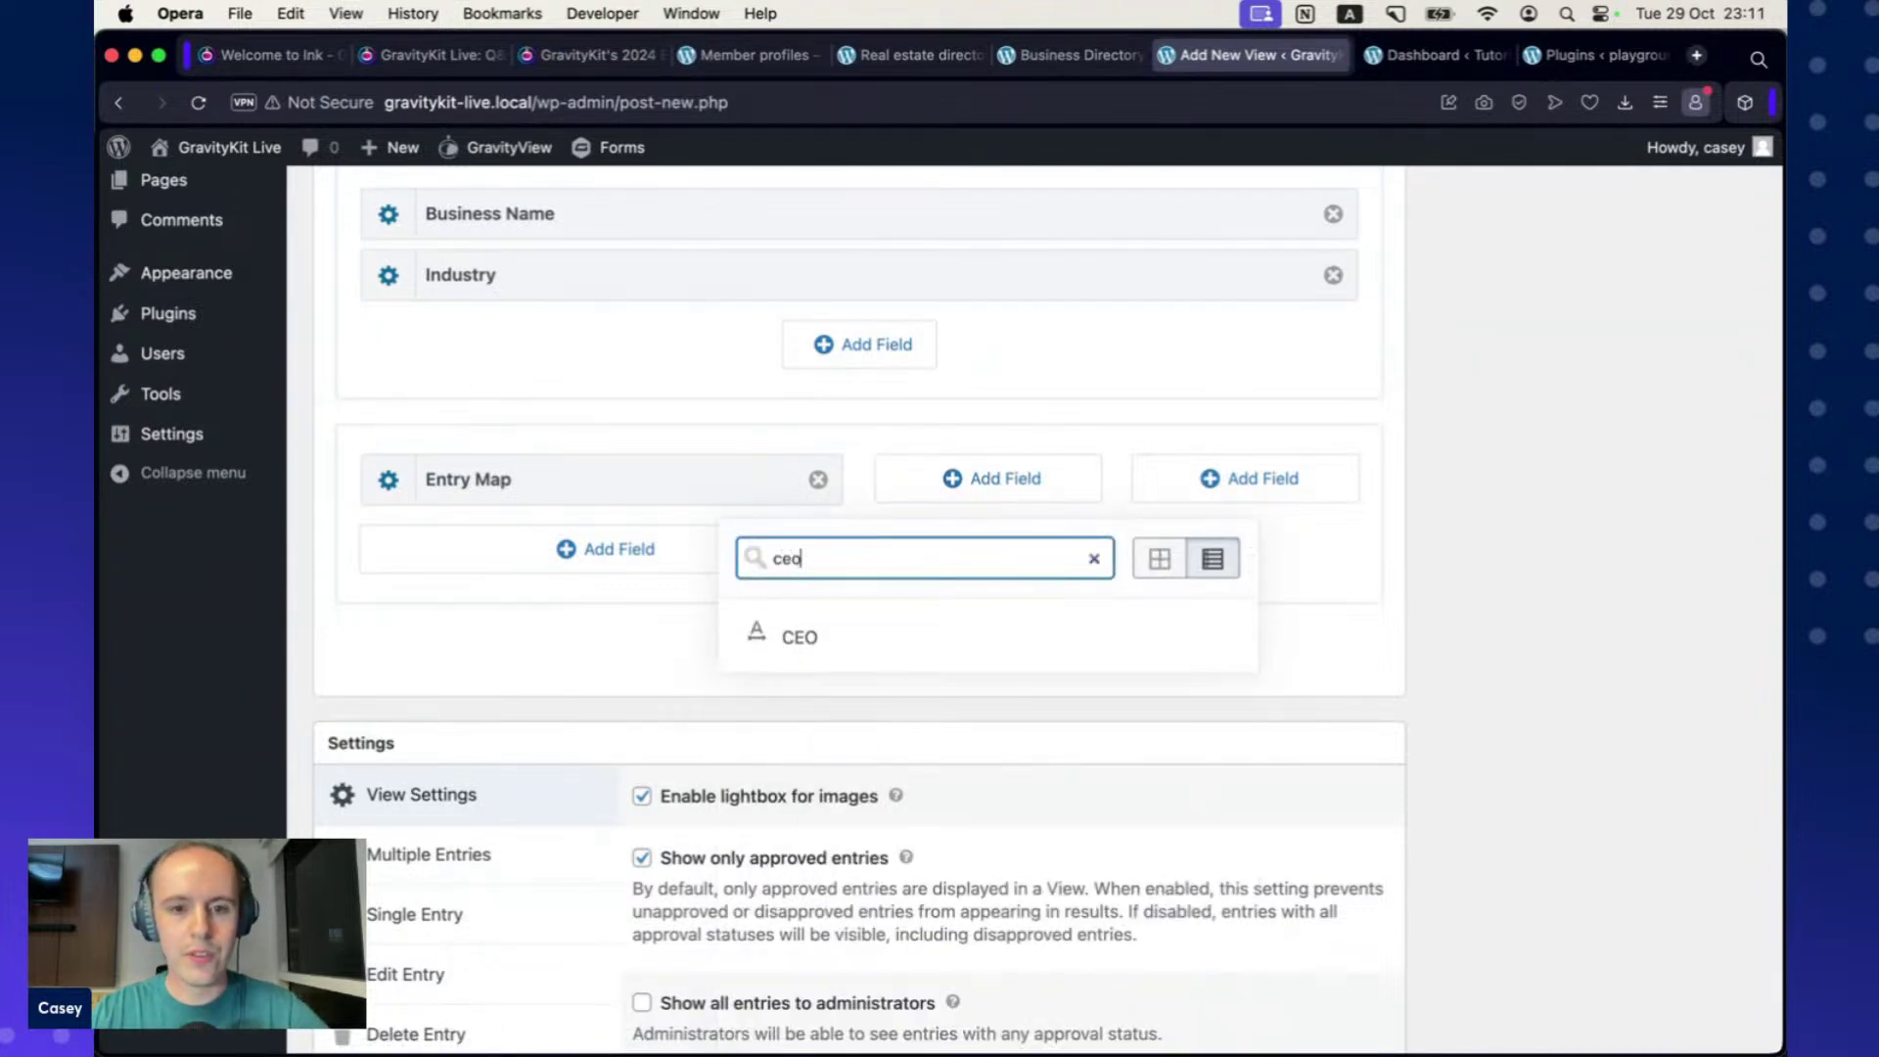
click(886, 654)
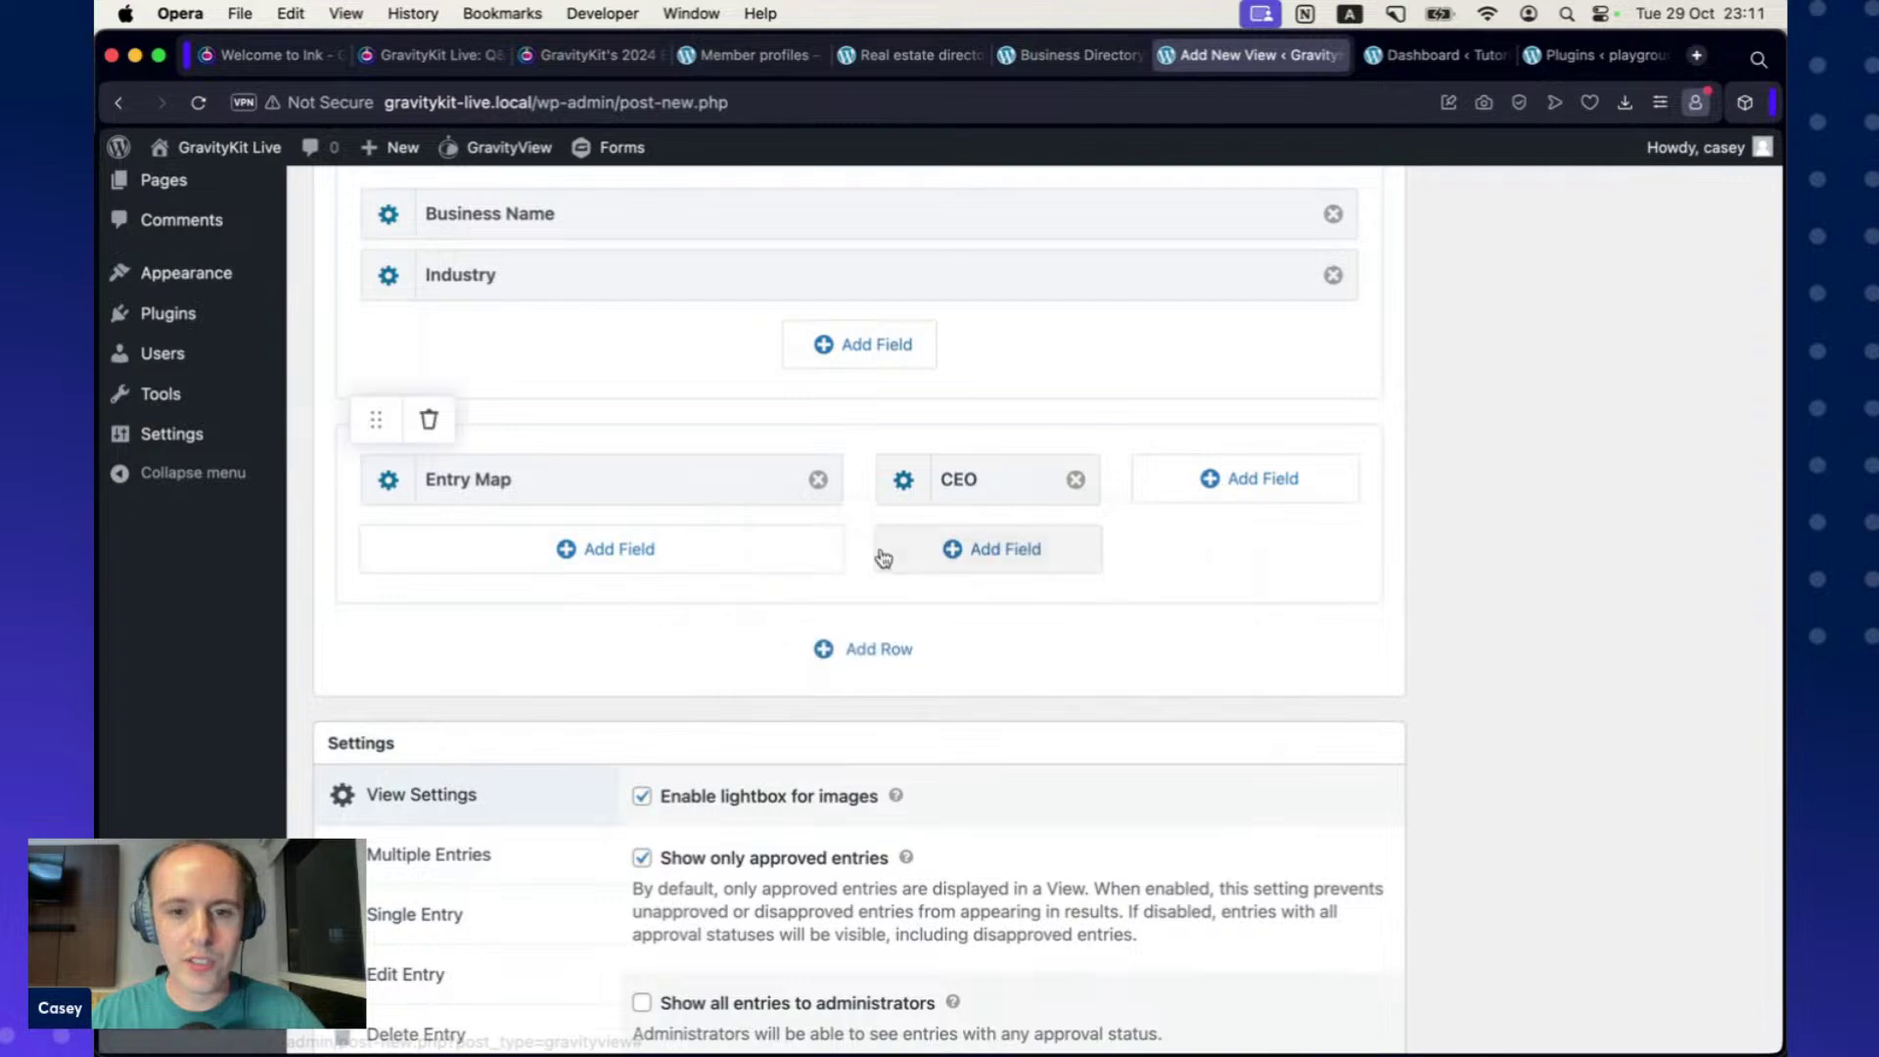
Add the Main business phone and Business Email fields below CEO in the middle column.
click(886, 551)
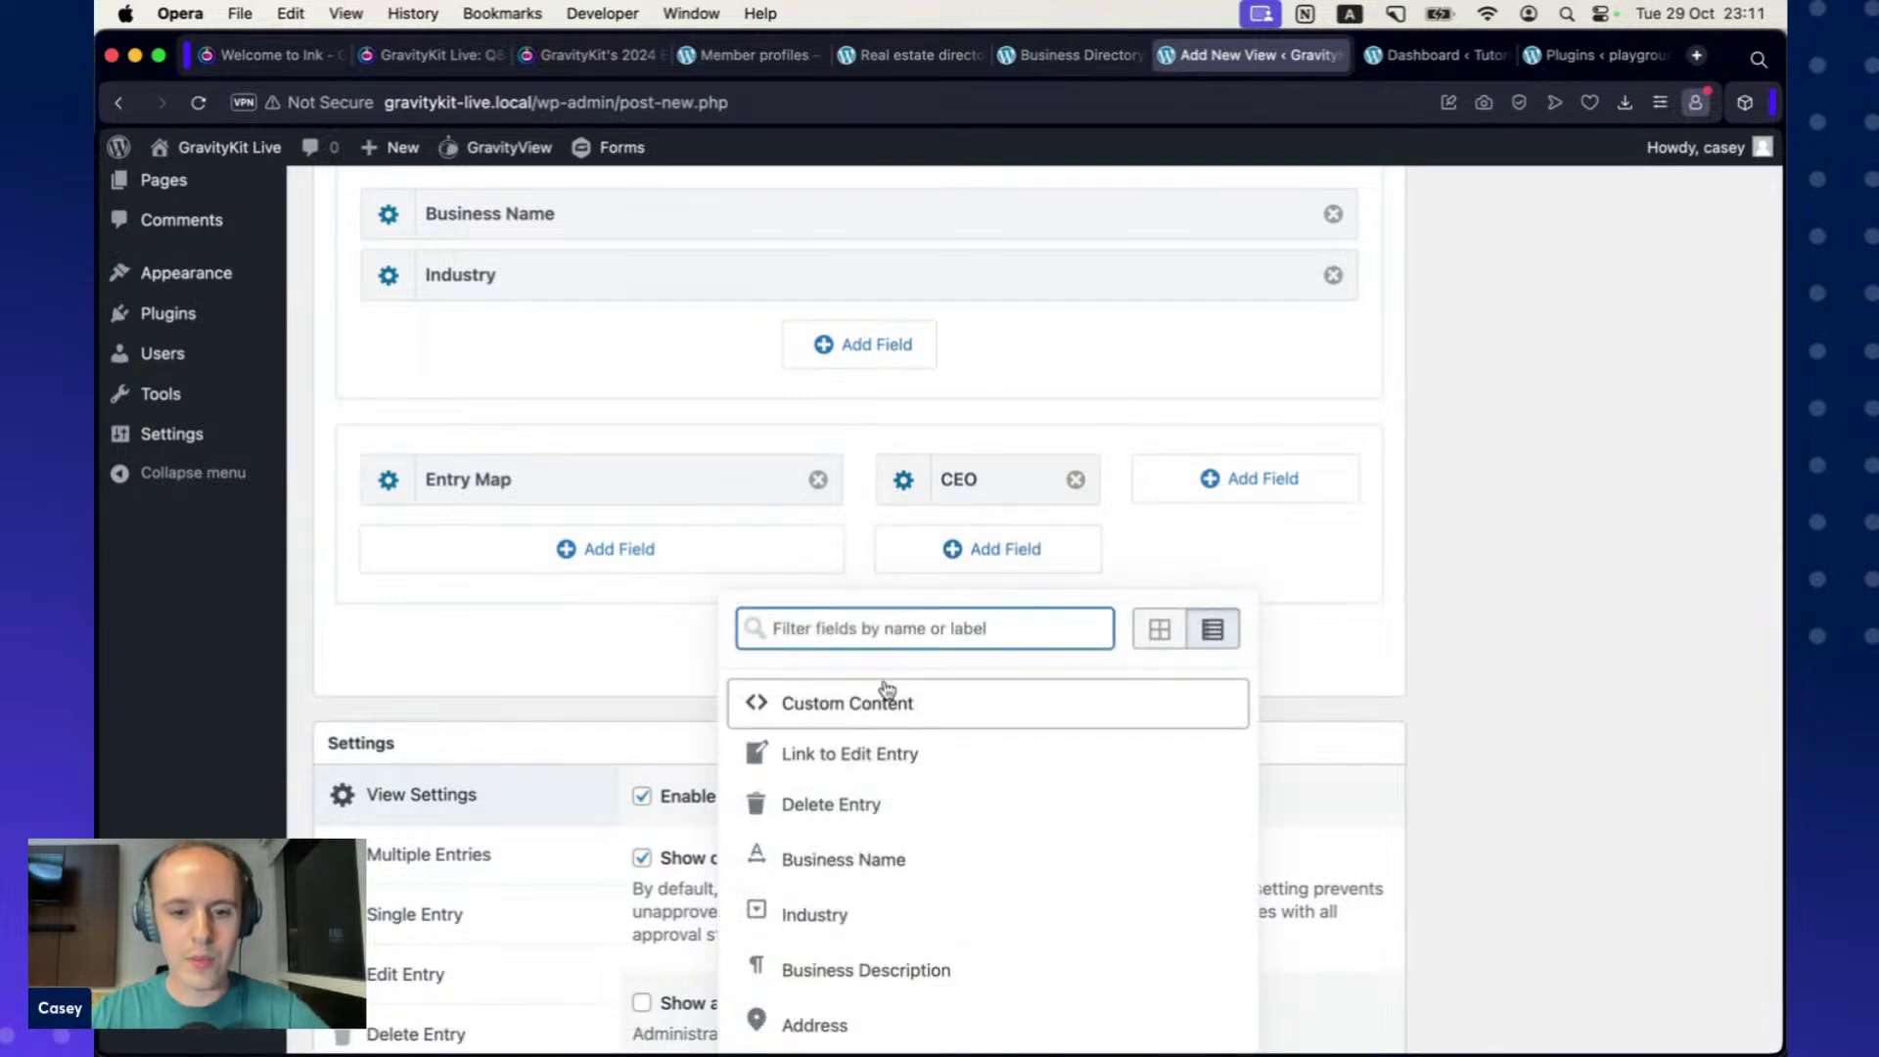
text(phon)
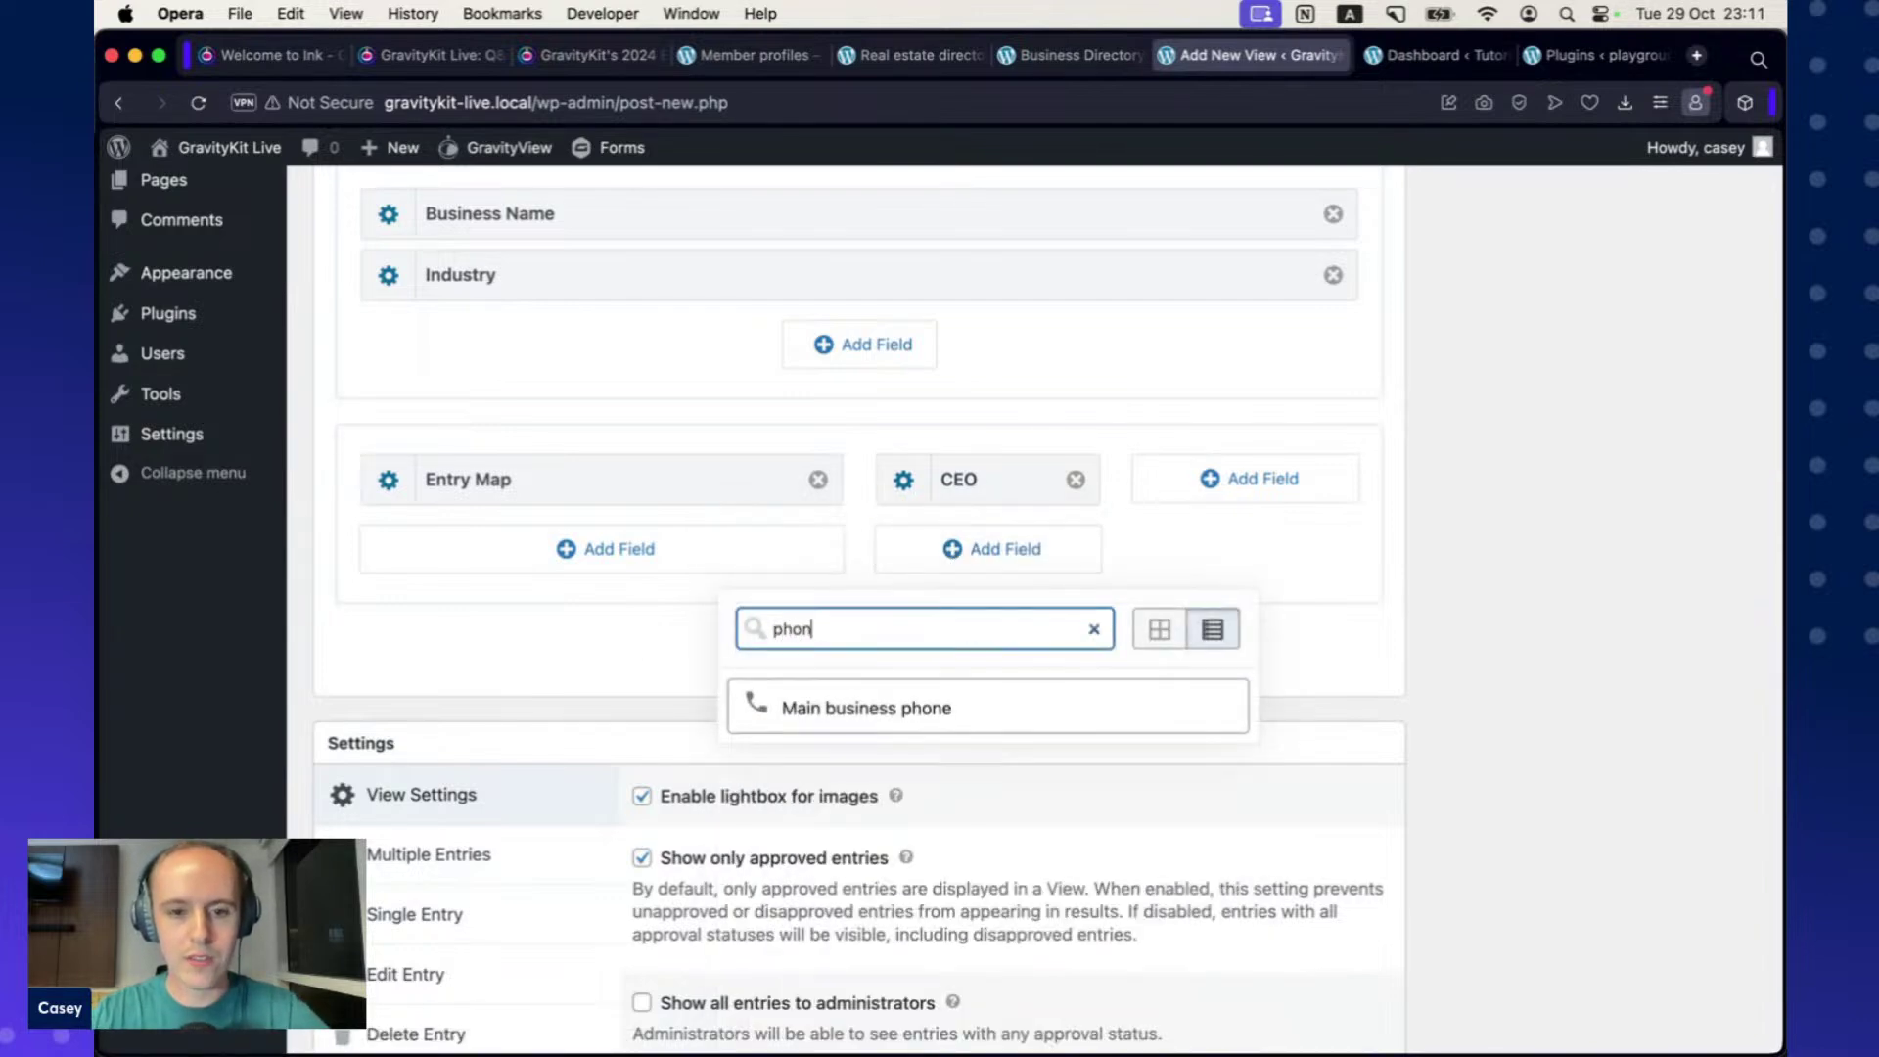
click(921, 707)
double_click(873, 639)
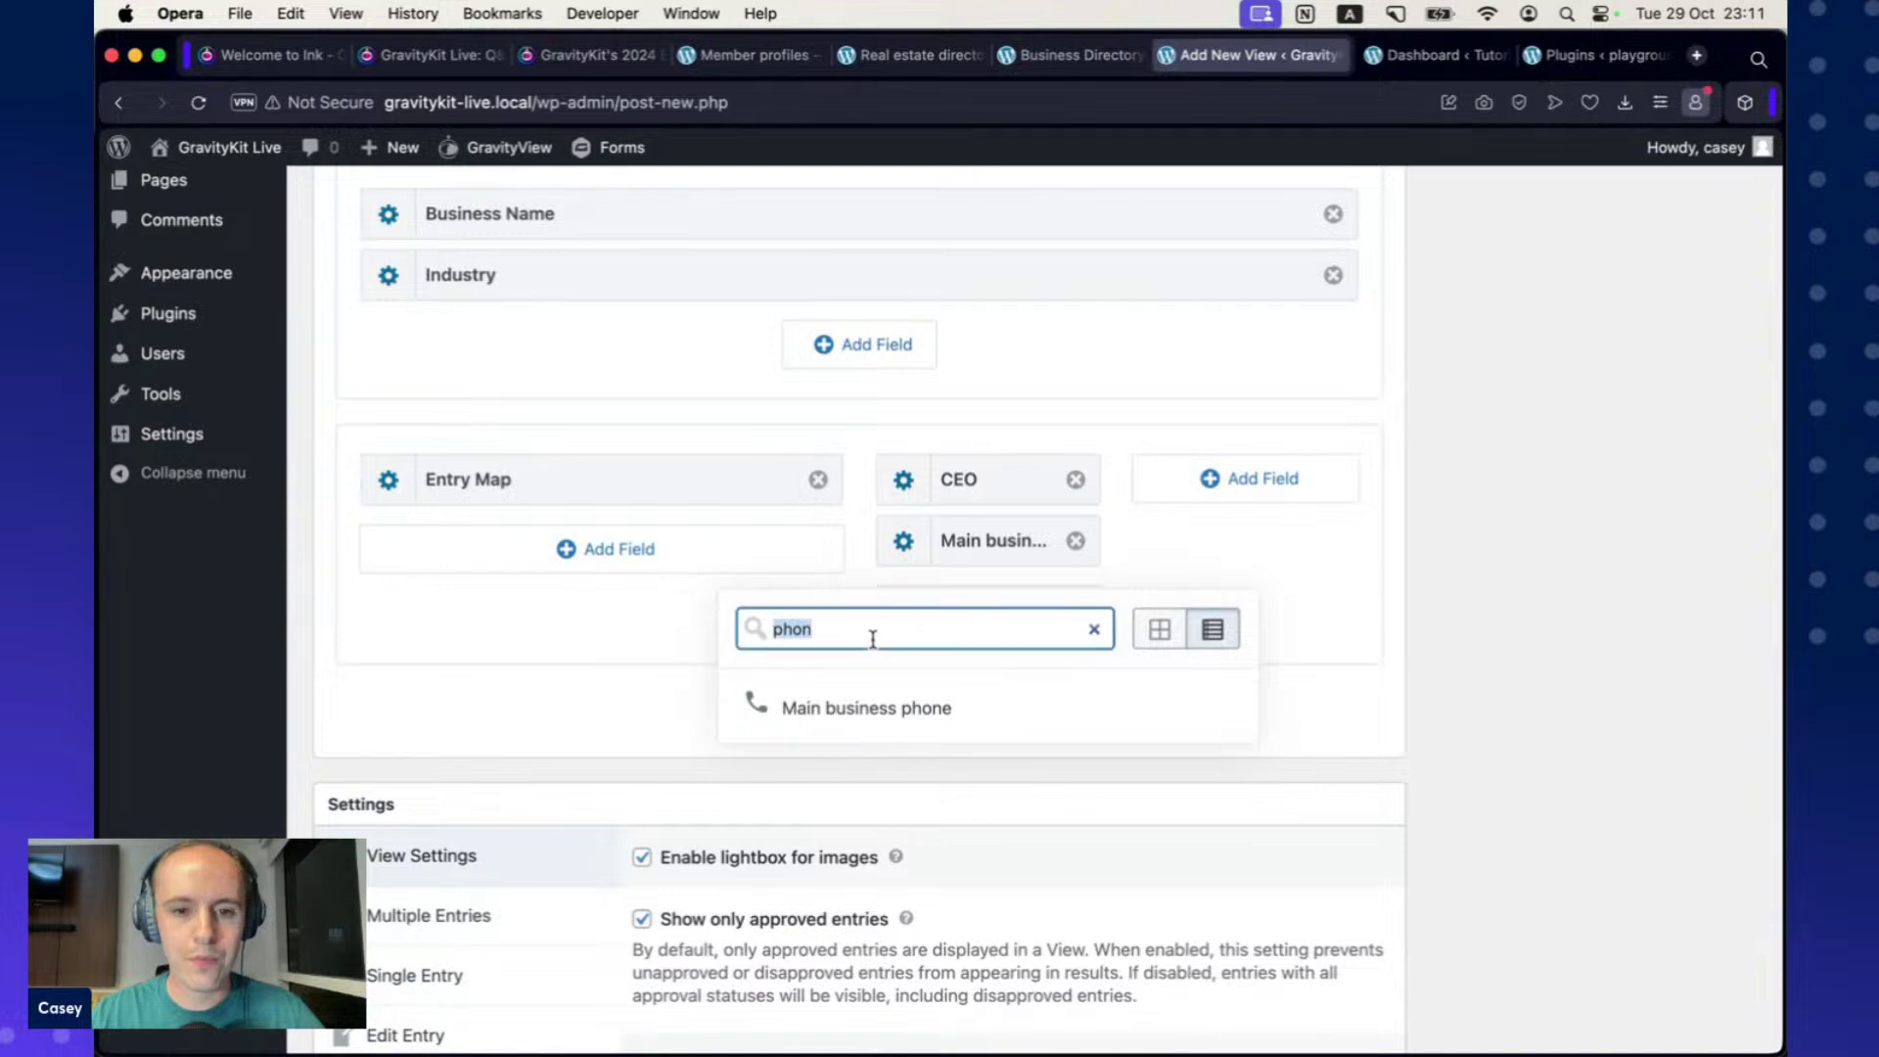
text(email)
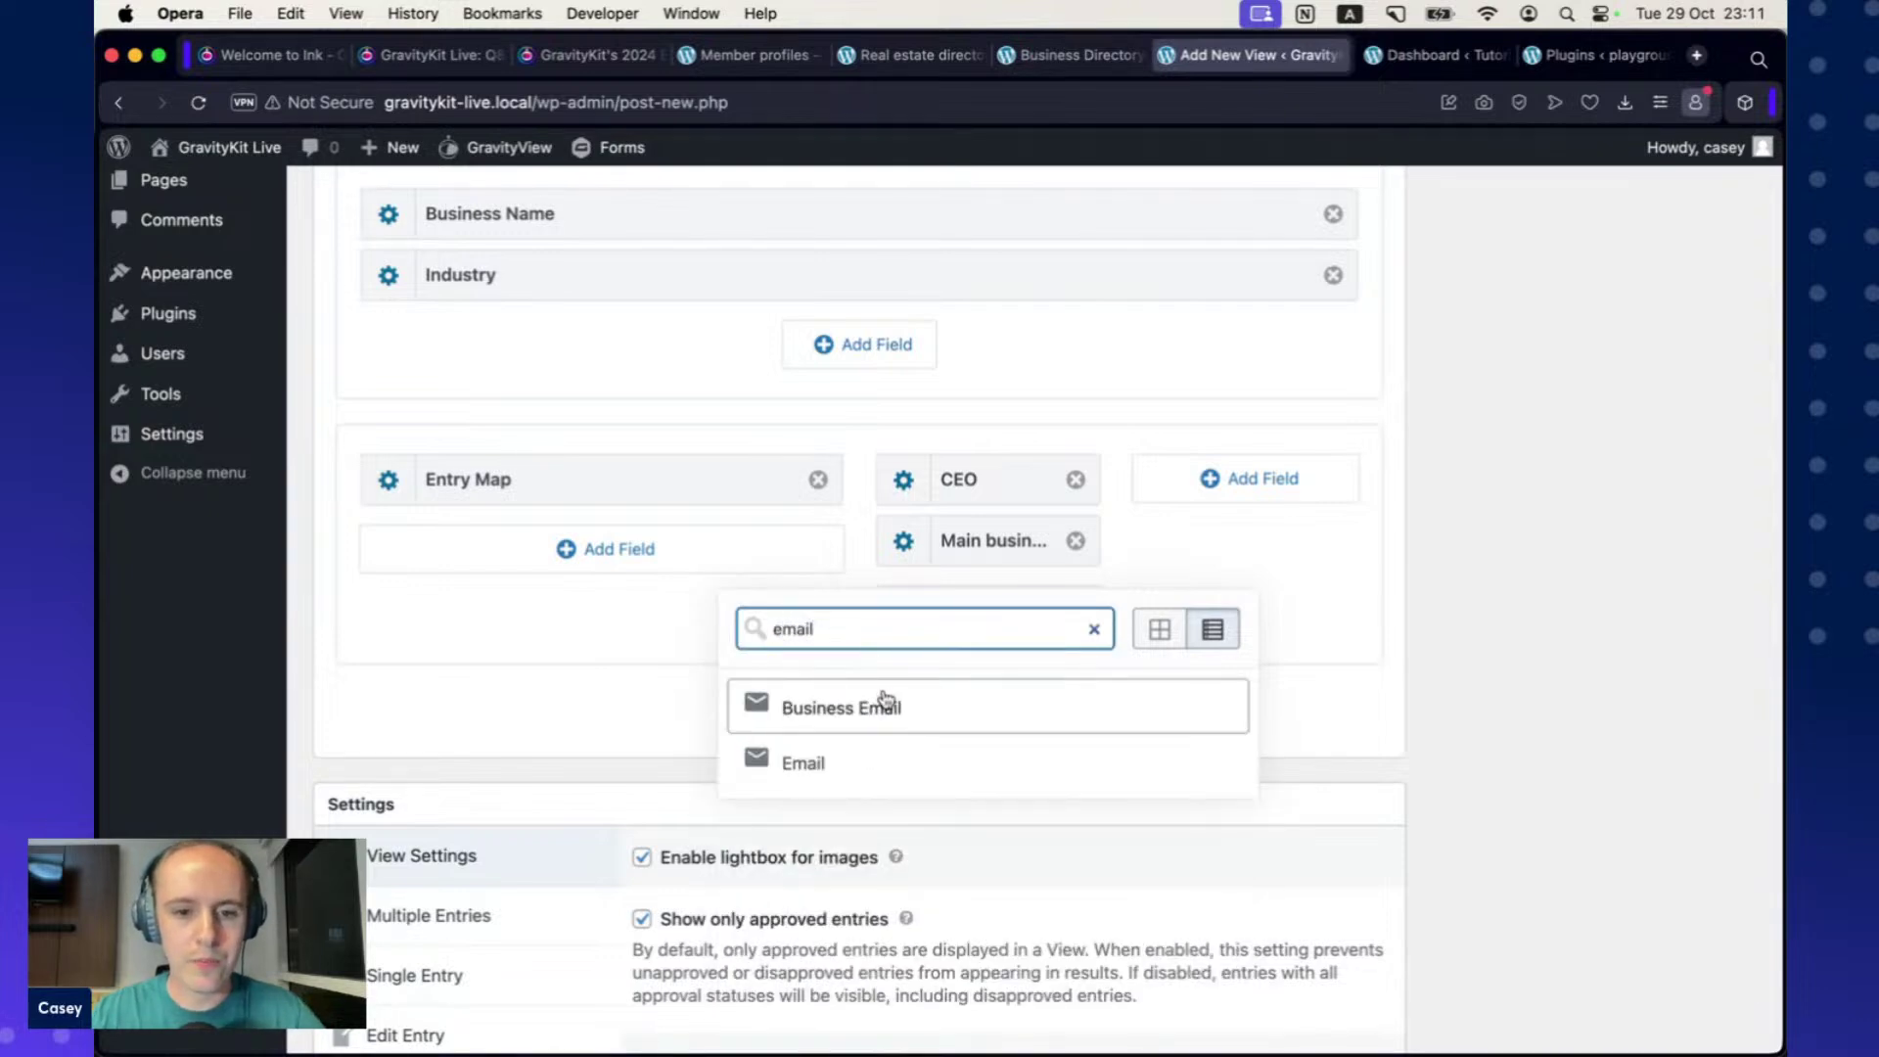
click(890, 708)
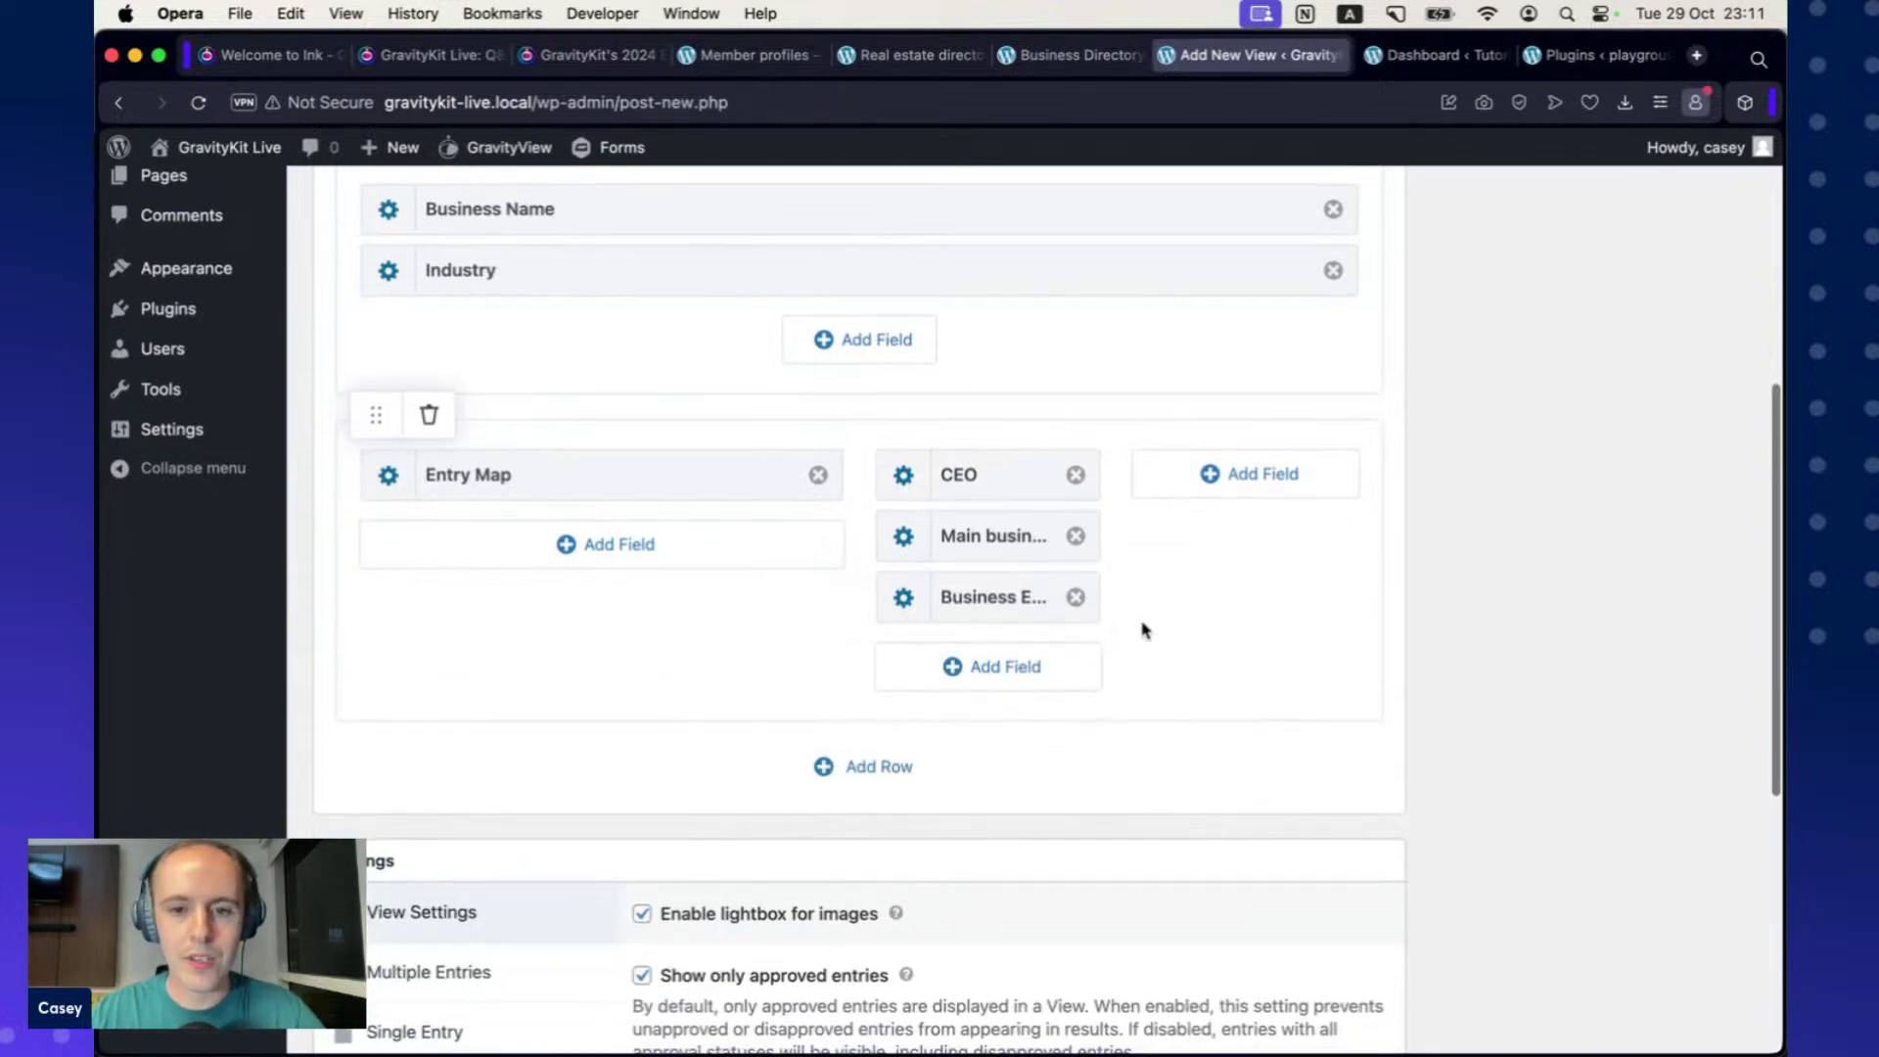
Add the Lists field below Business Email in the middle column.
click(998, 662)
text(lis)
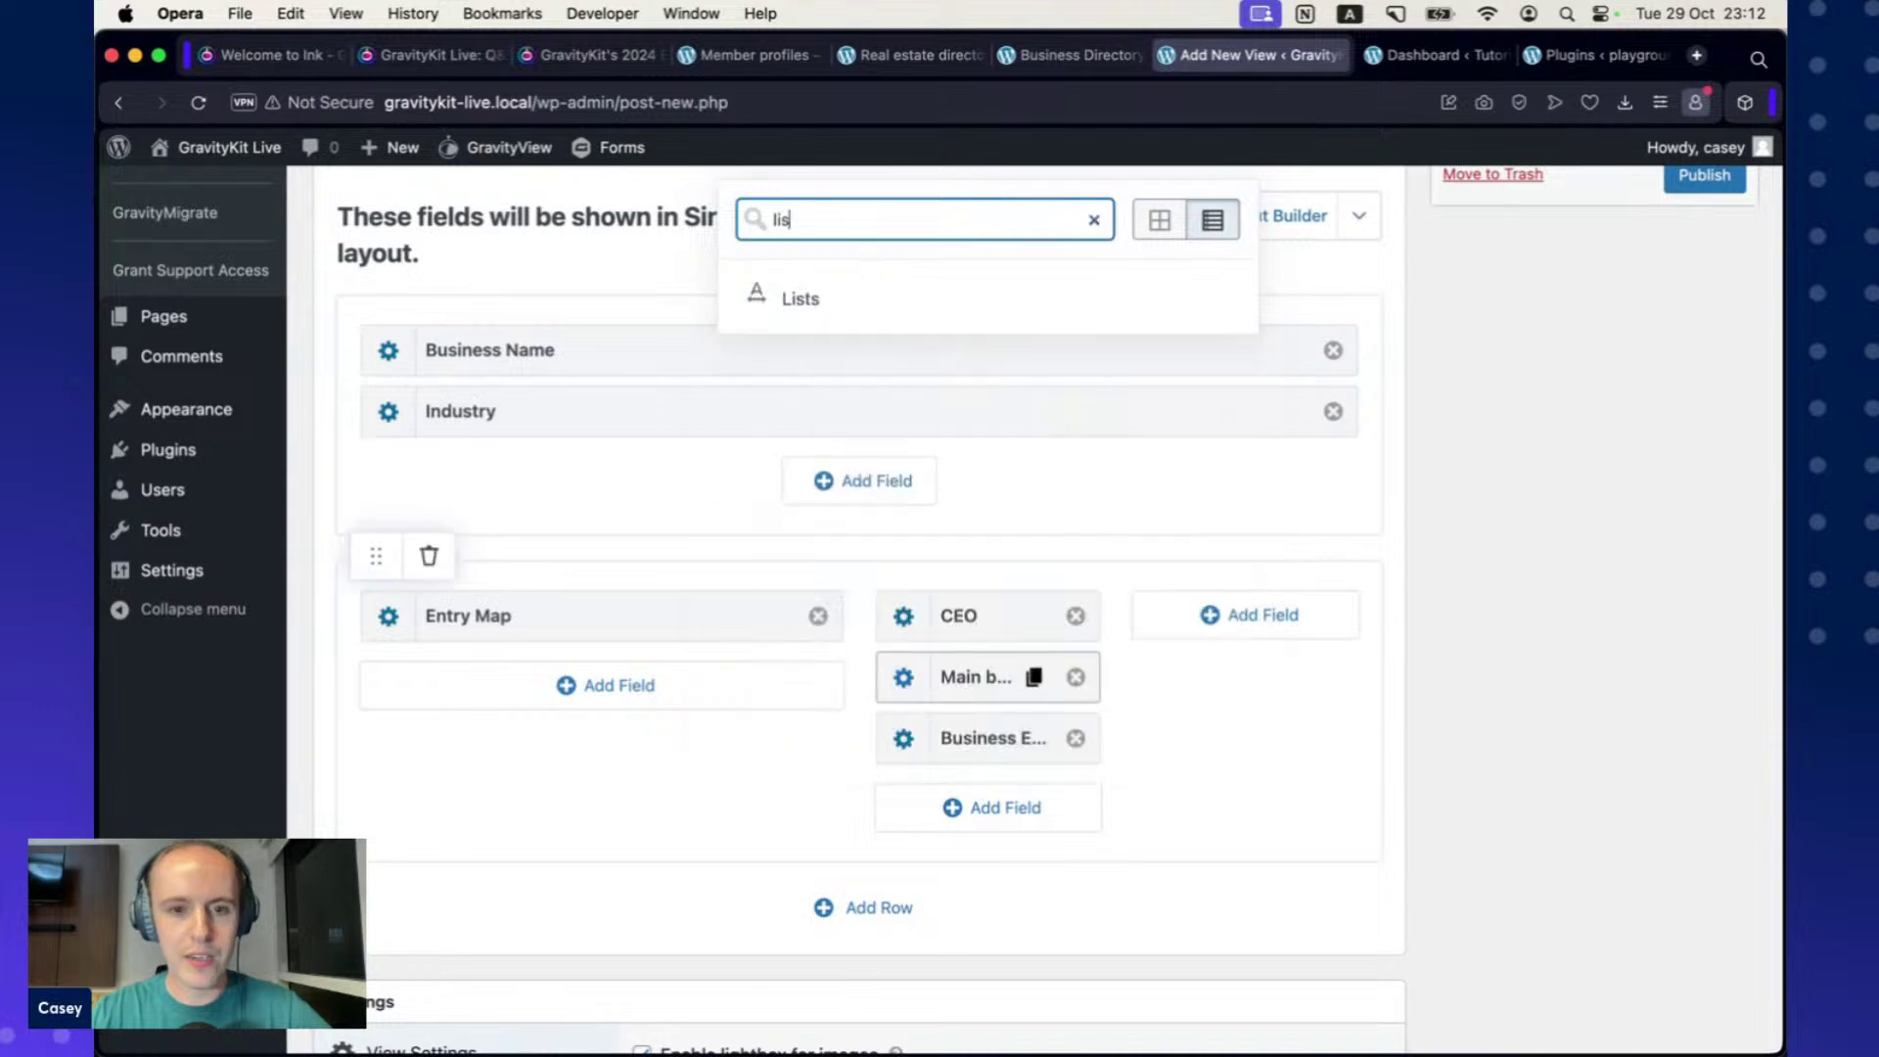
text(t)
click(861, 306)
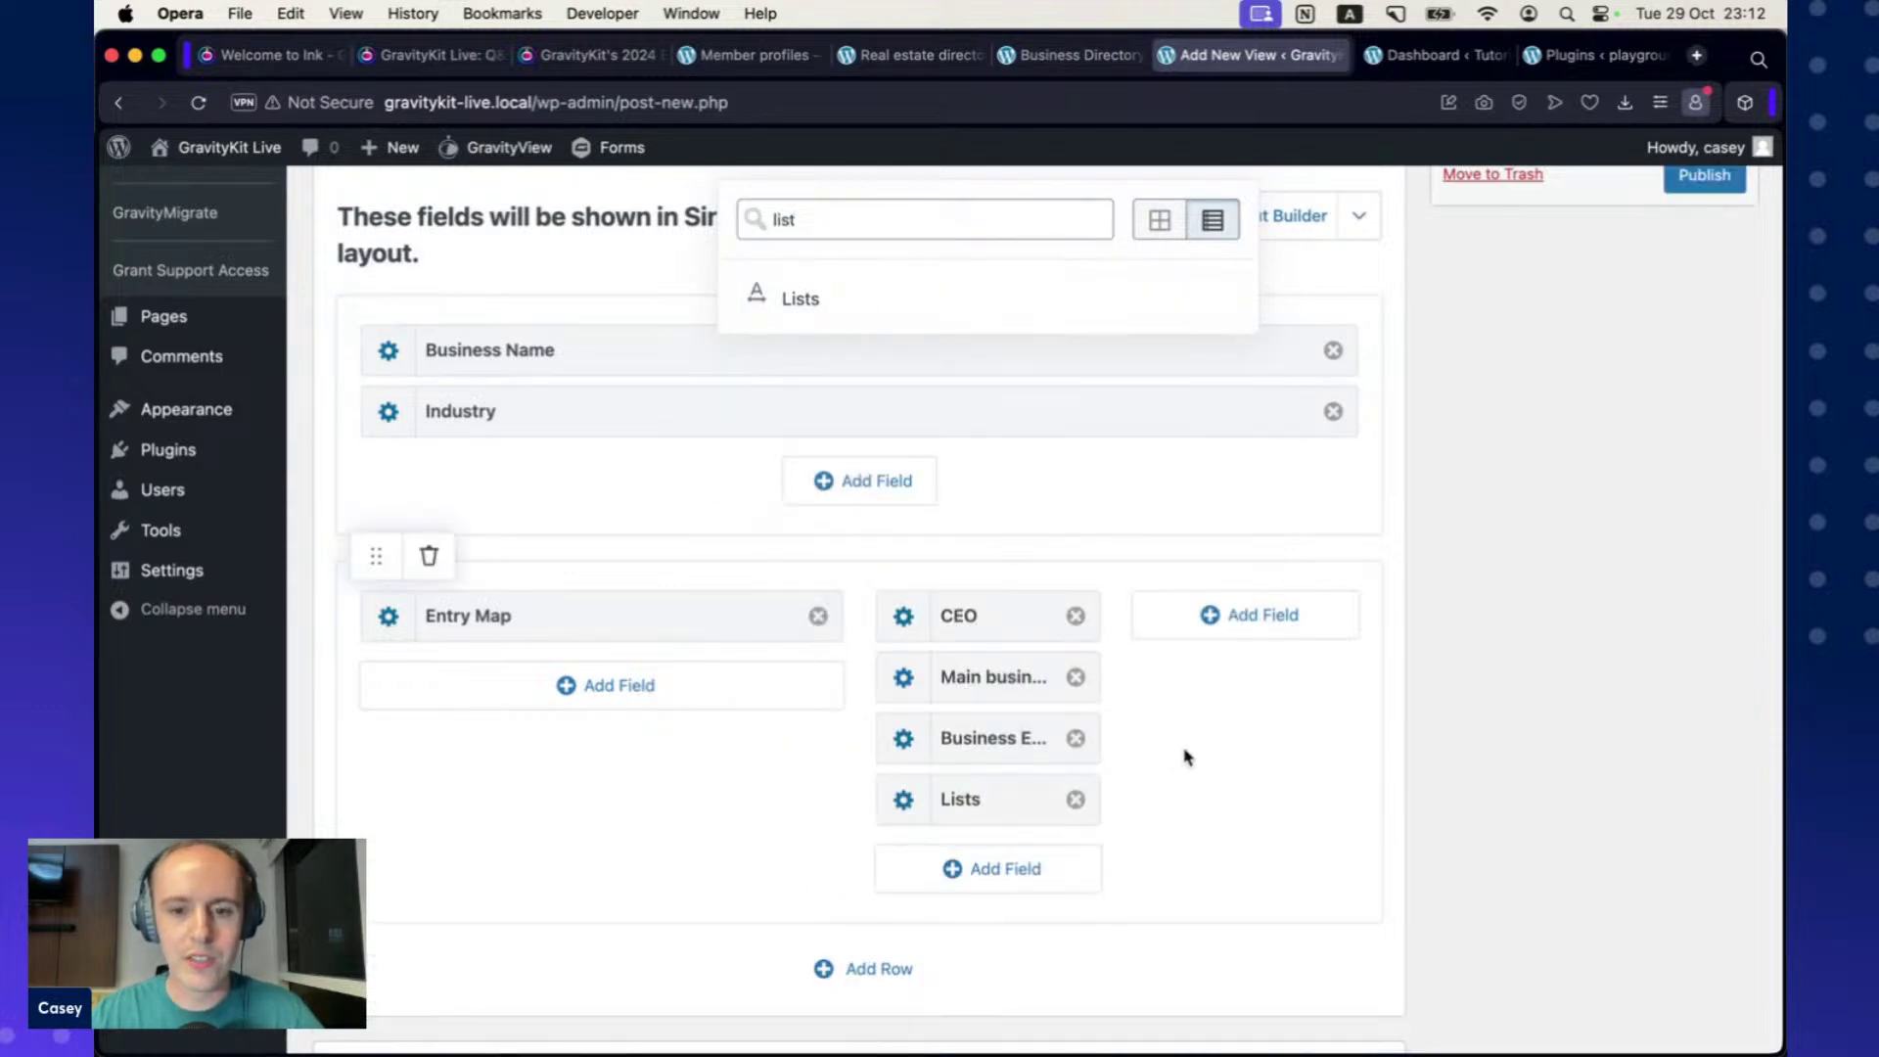
Check the finished Business Directory Map entry for reference, and add the Web Address field to the middle column directly above Lists.
click(1082, 57)
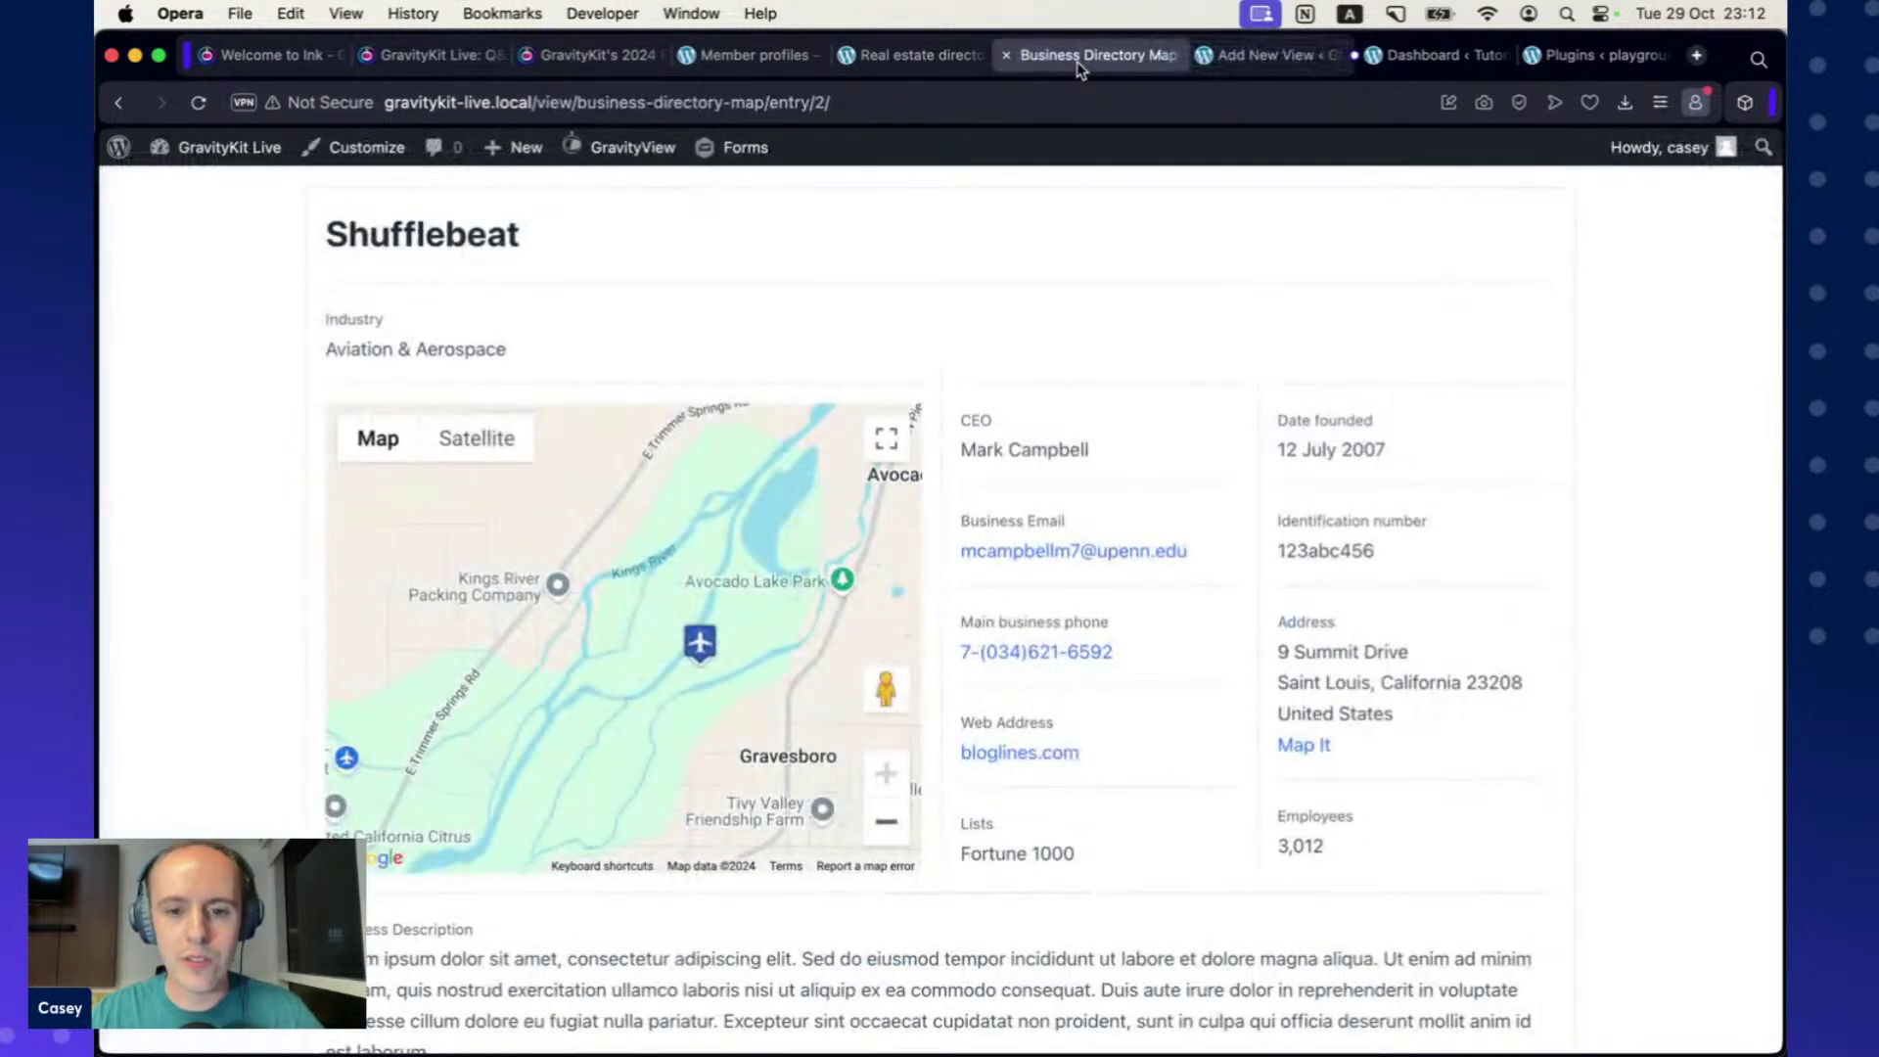
click(1267, 61)
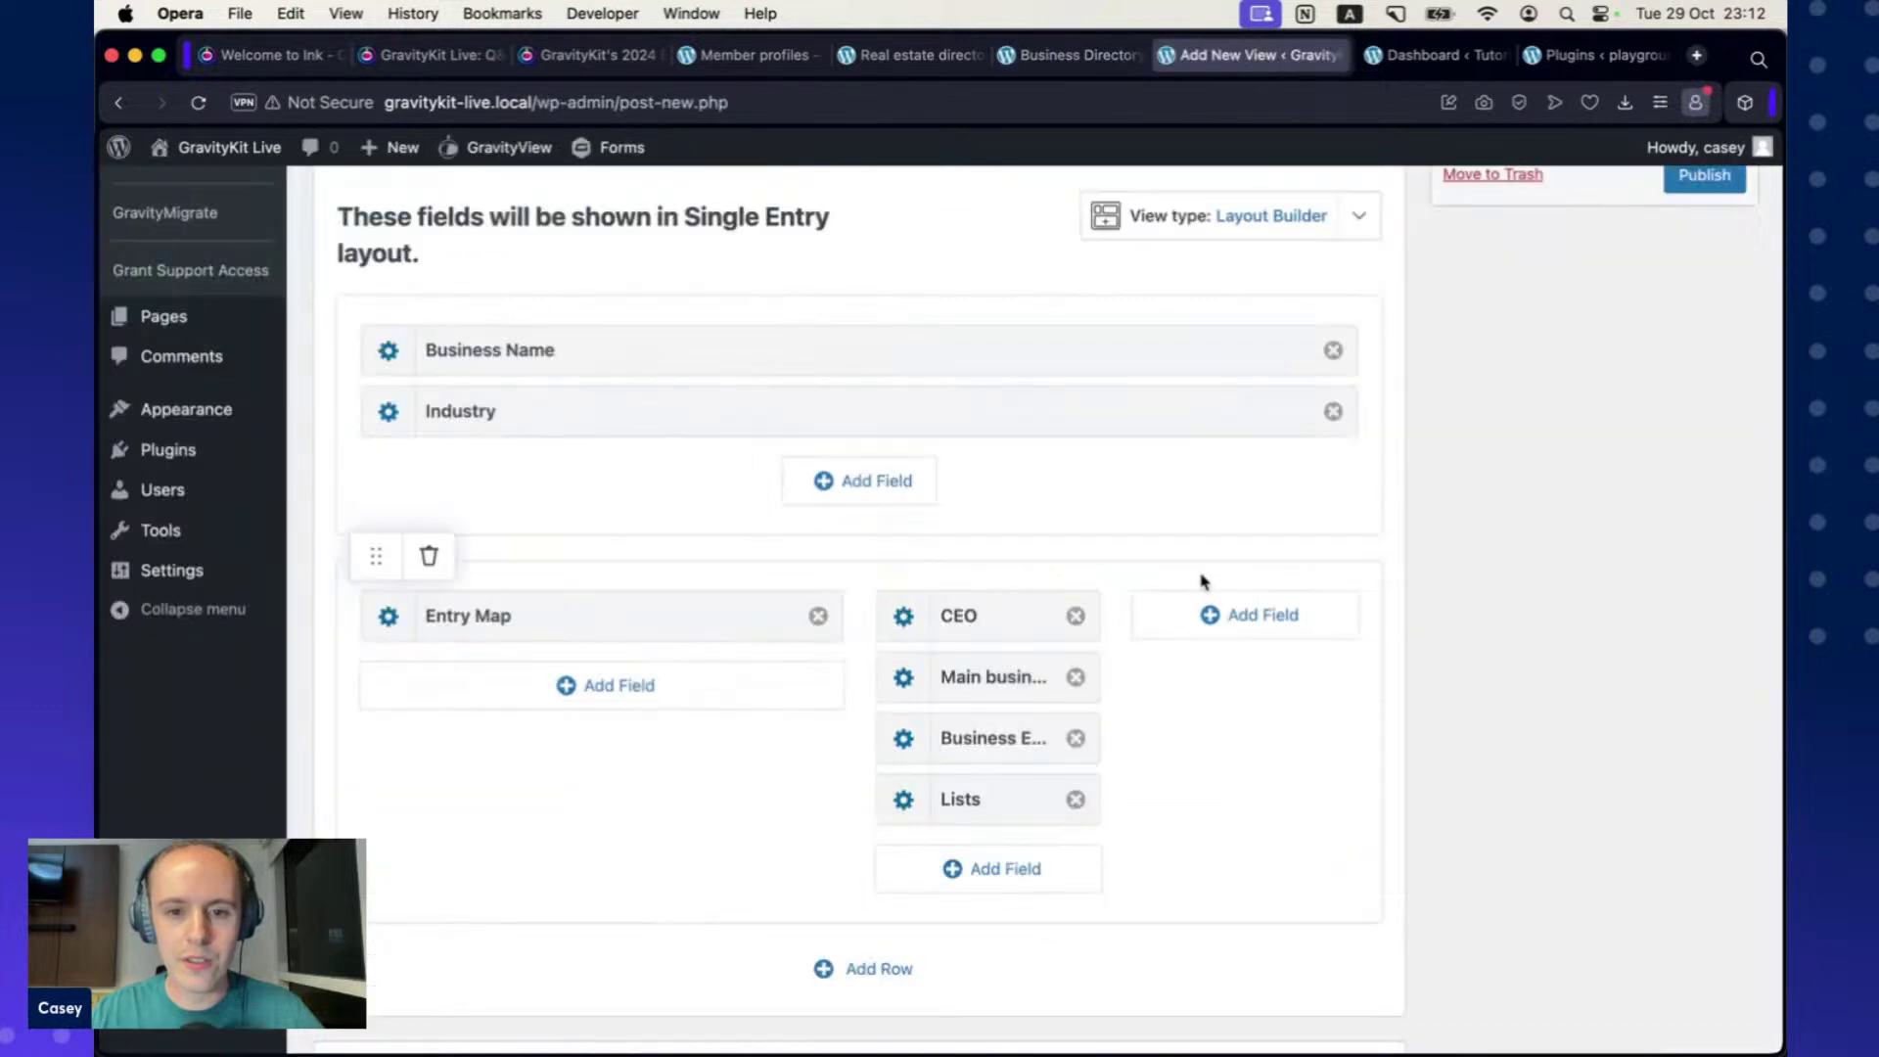
scroll(1200, 587, down, 2)
click(998, 789)
text(web)
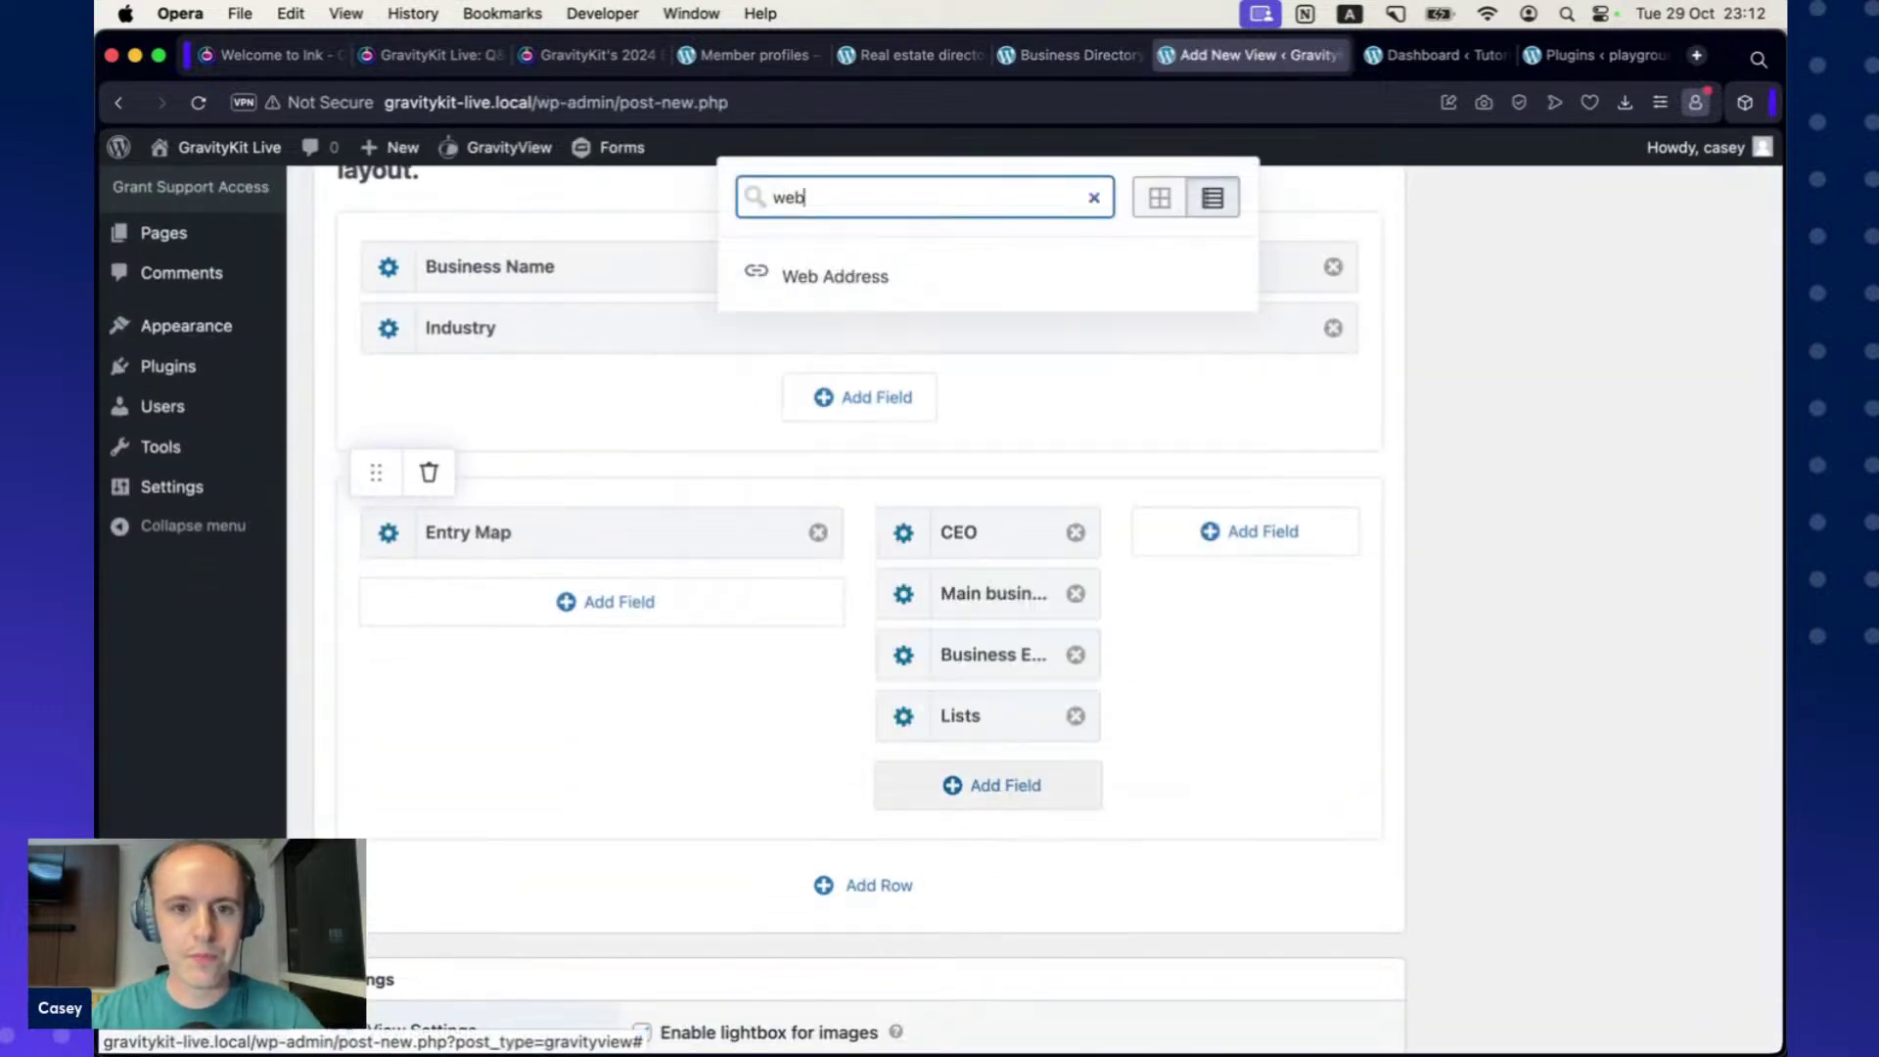
click(890, 283)
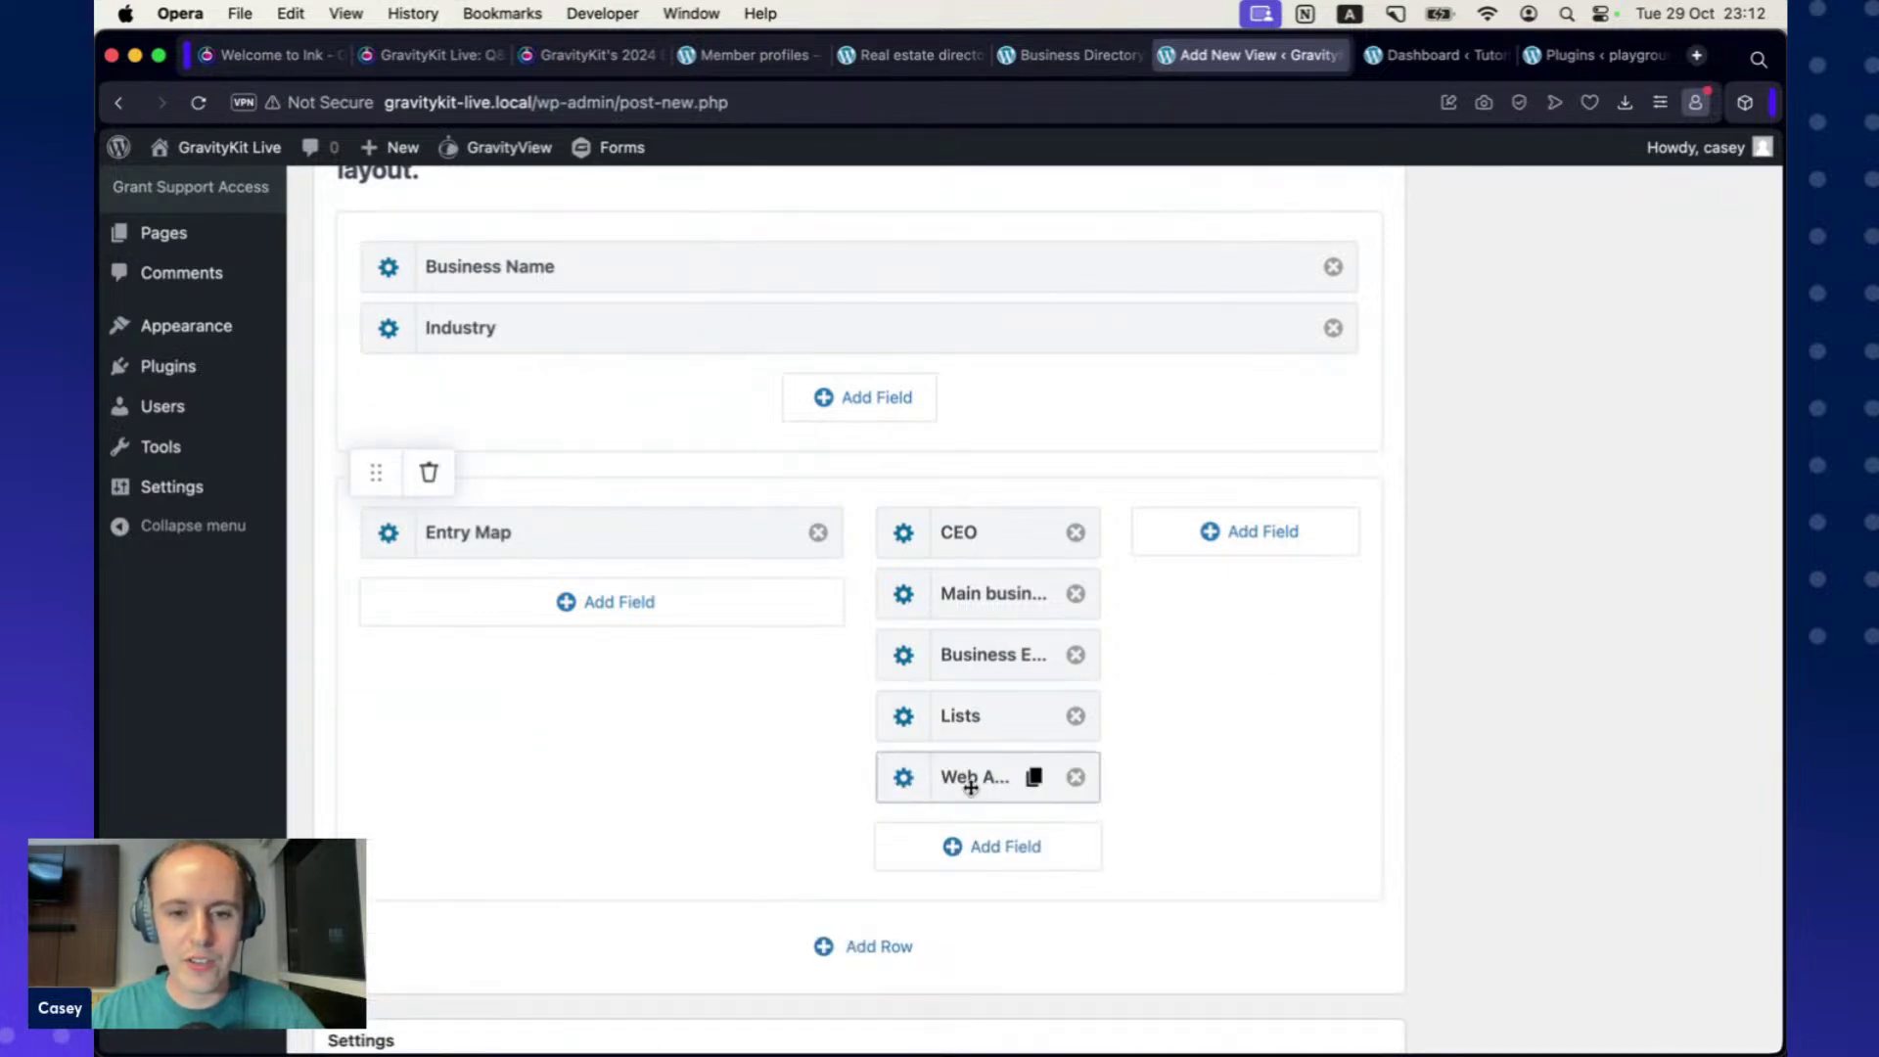
drag(968, 783, 979, 697)
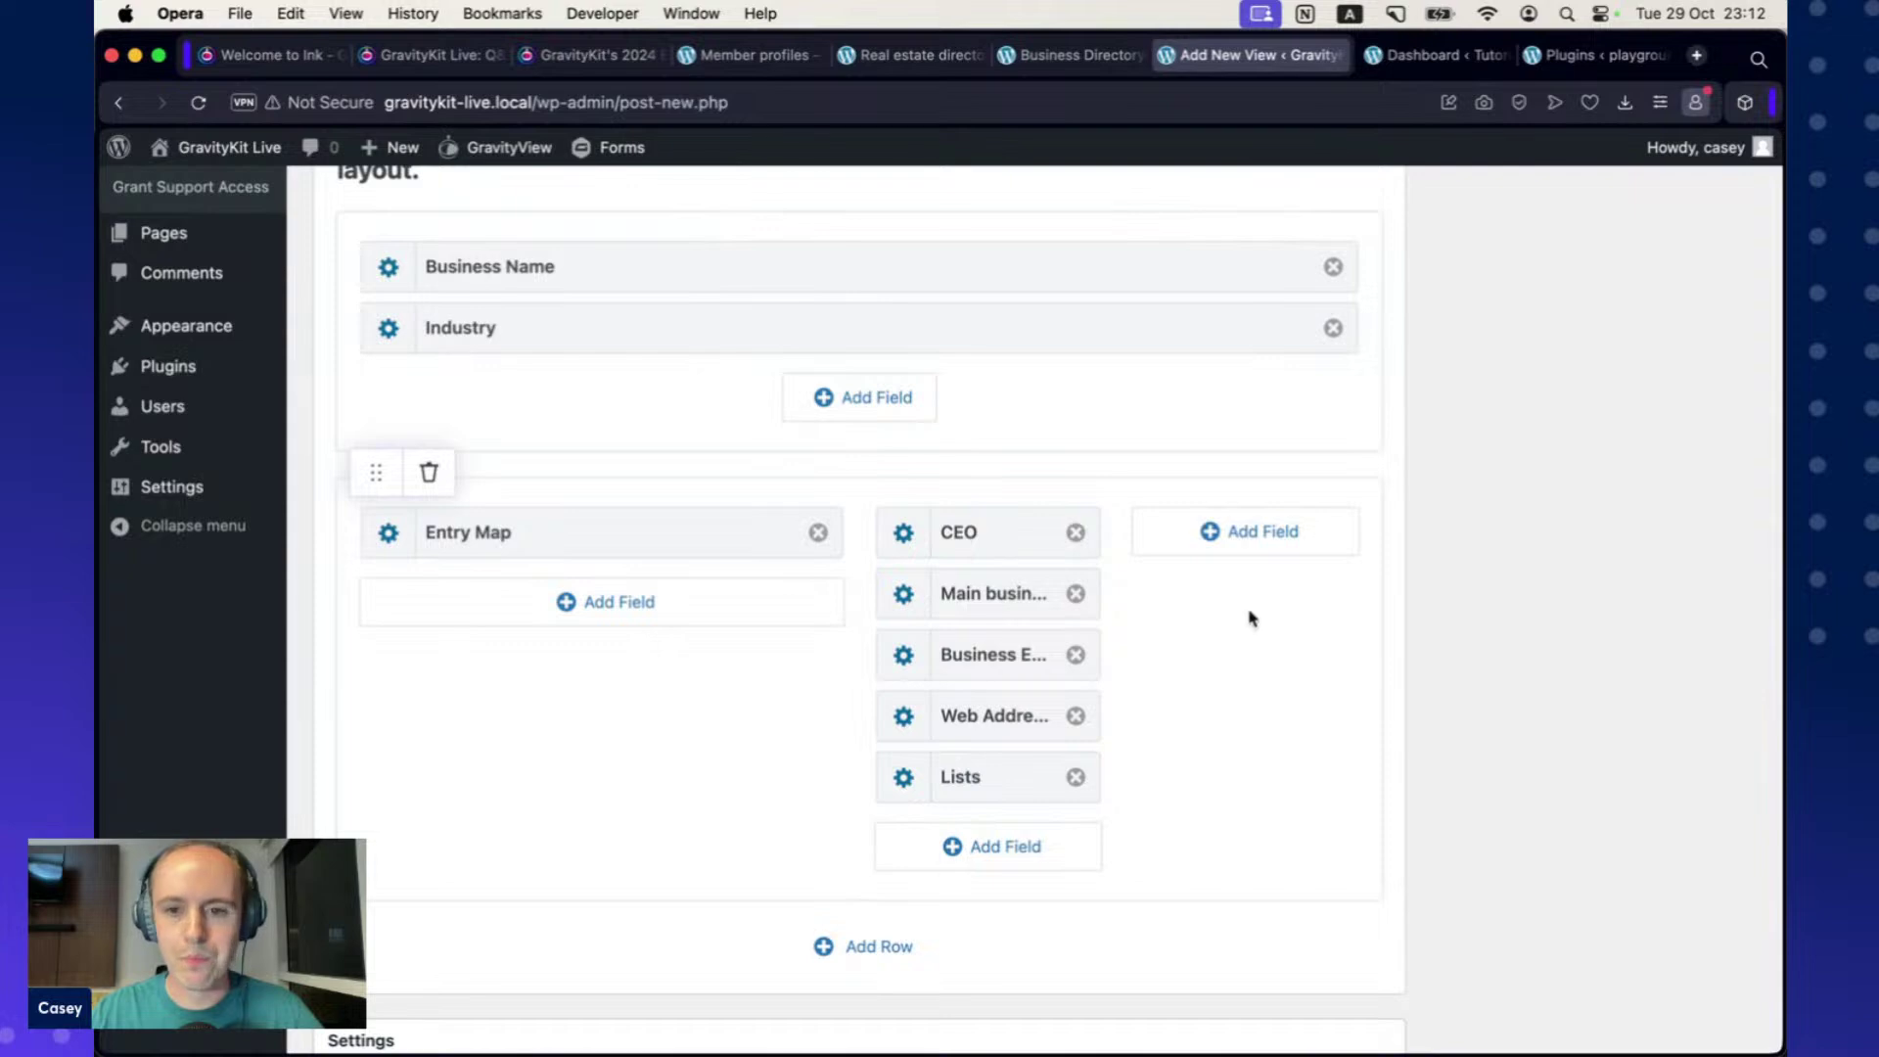
Enable the label for the CEO and Main business phone fields in their settings.
scroll(1121, 637, down, 2)
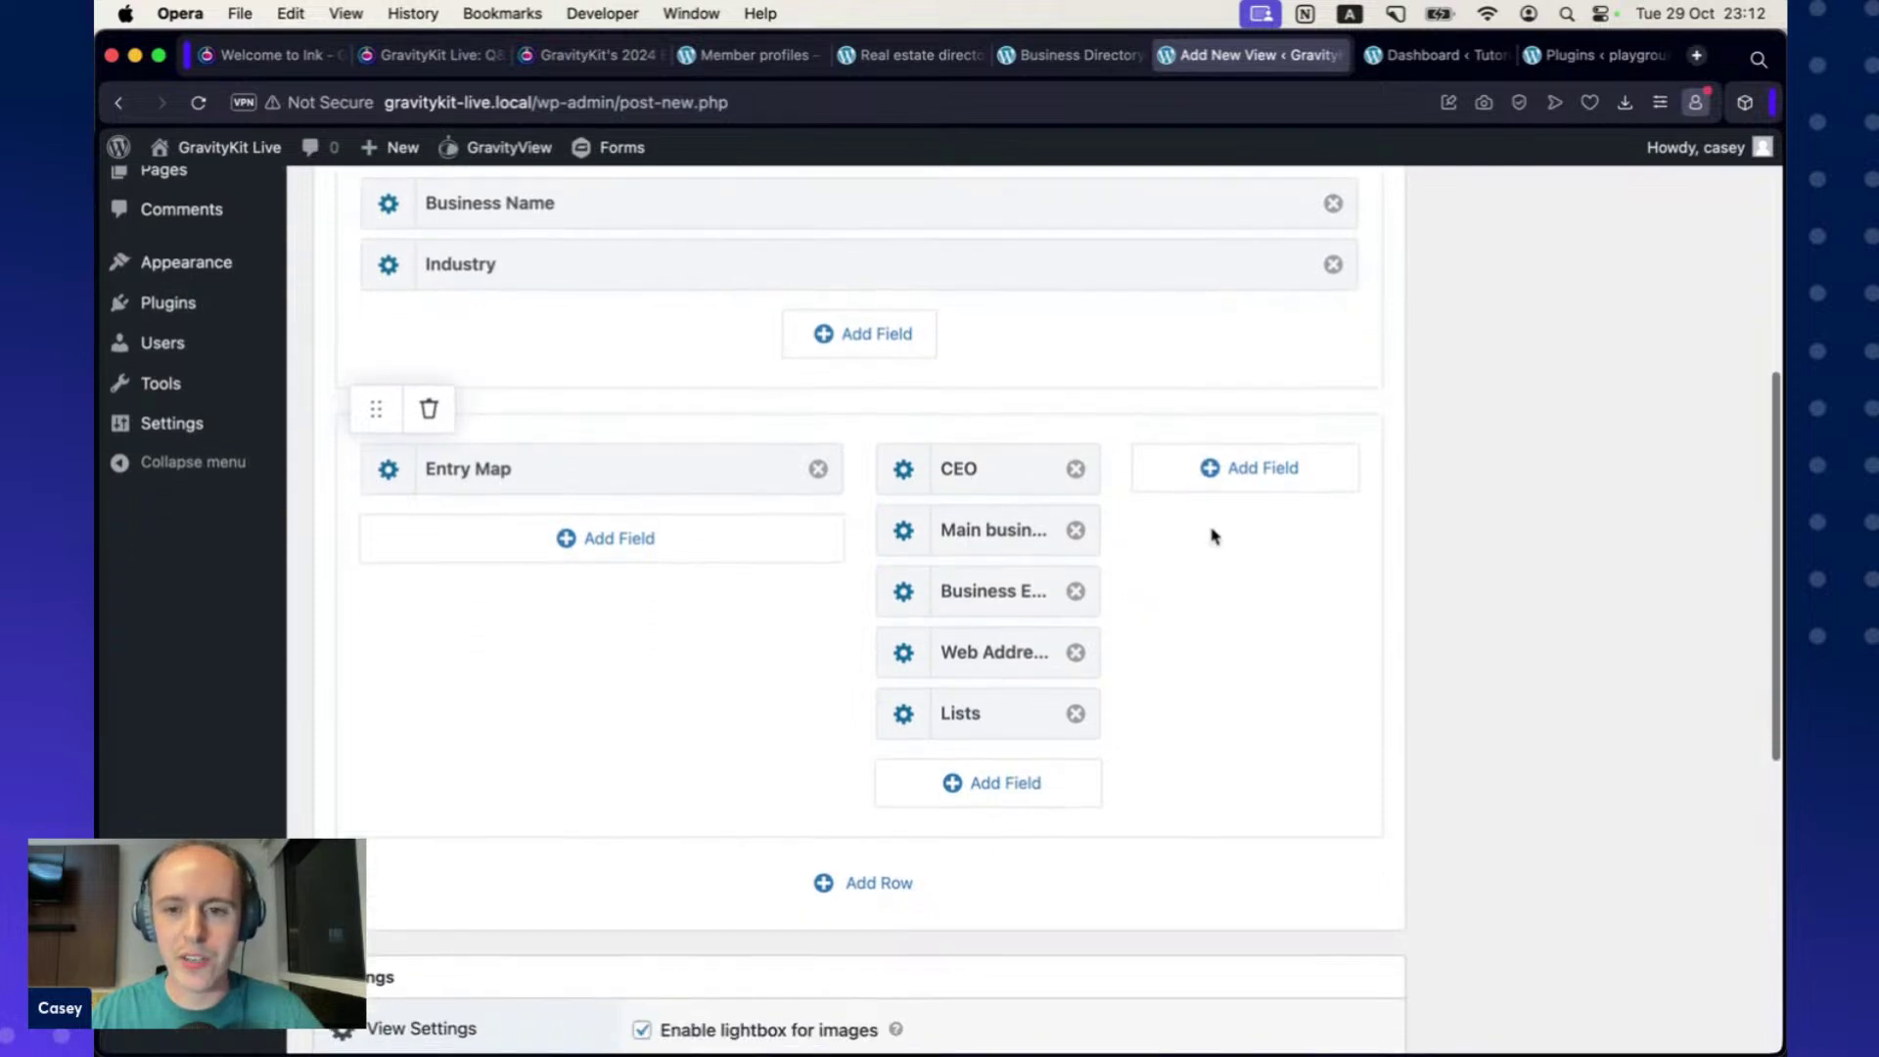
click(903, 472)
click(794, 219)
click(1537, 533)
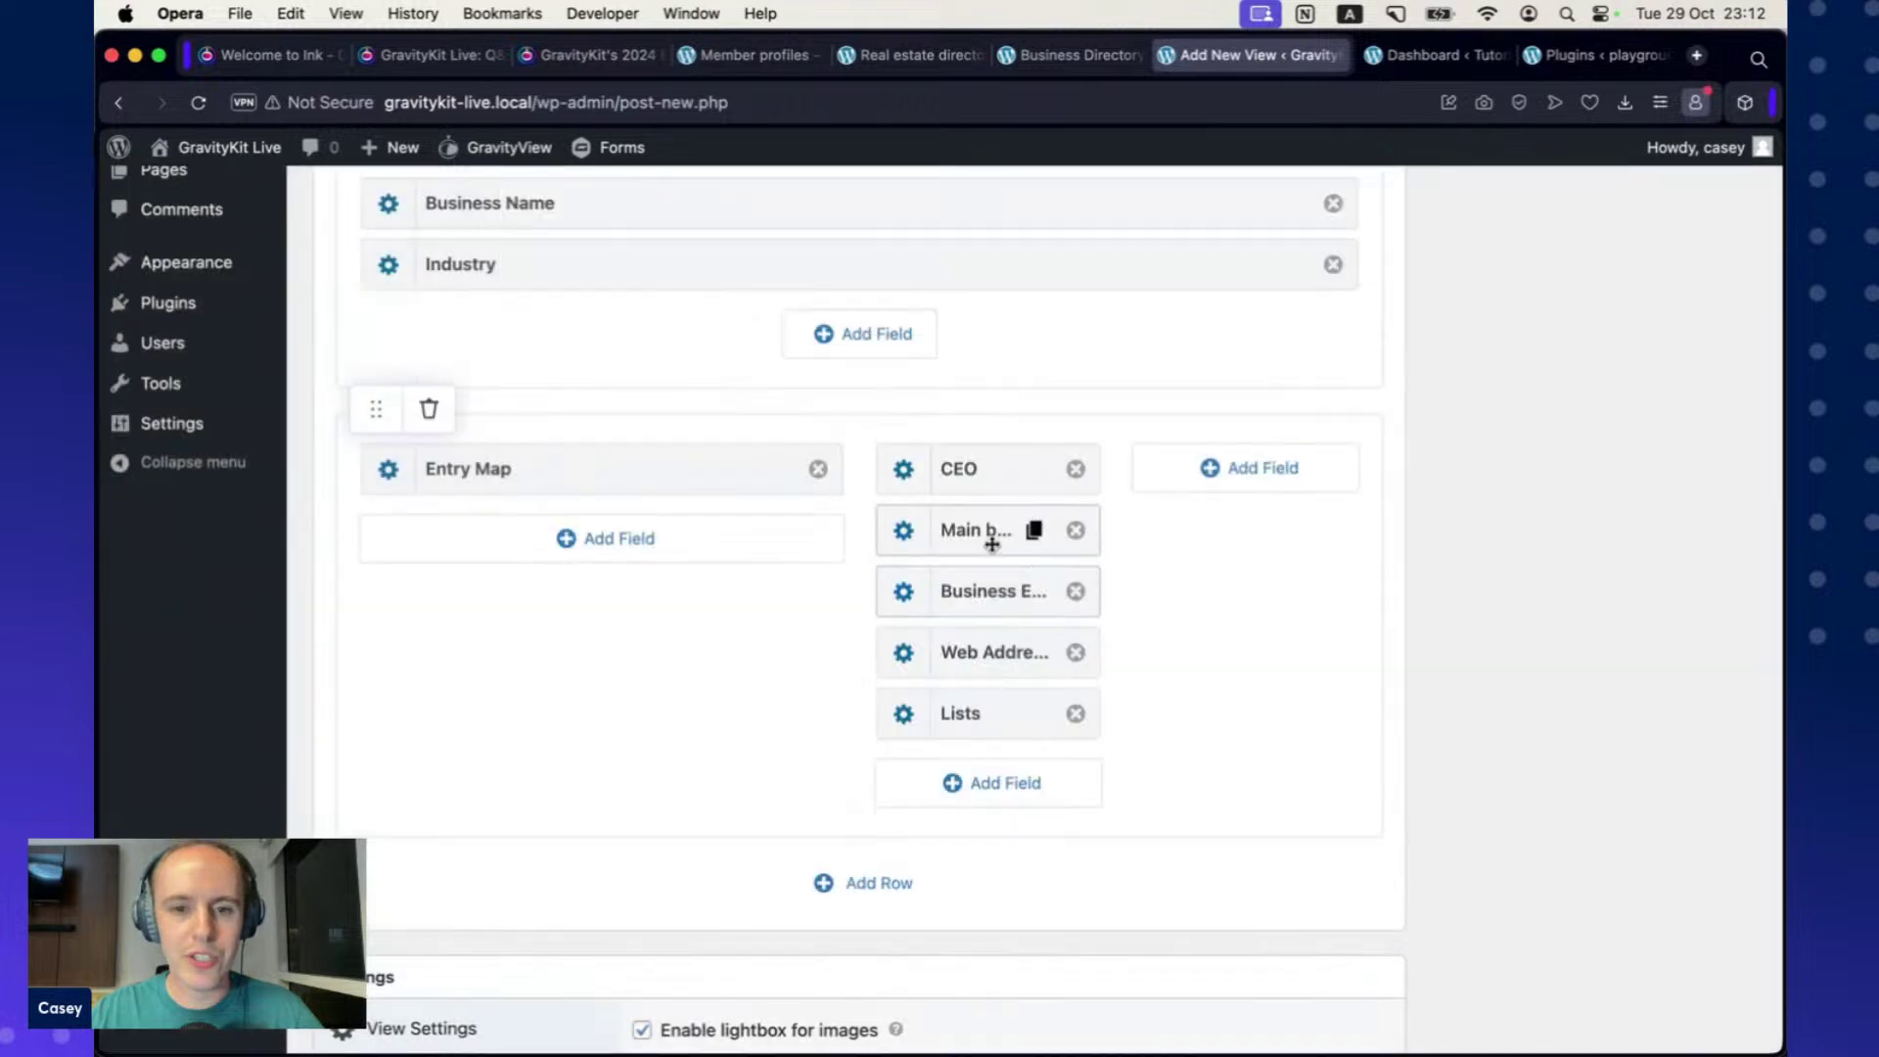
click(906, 533)
click(783, 429)
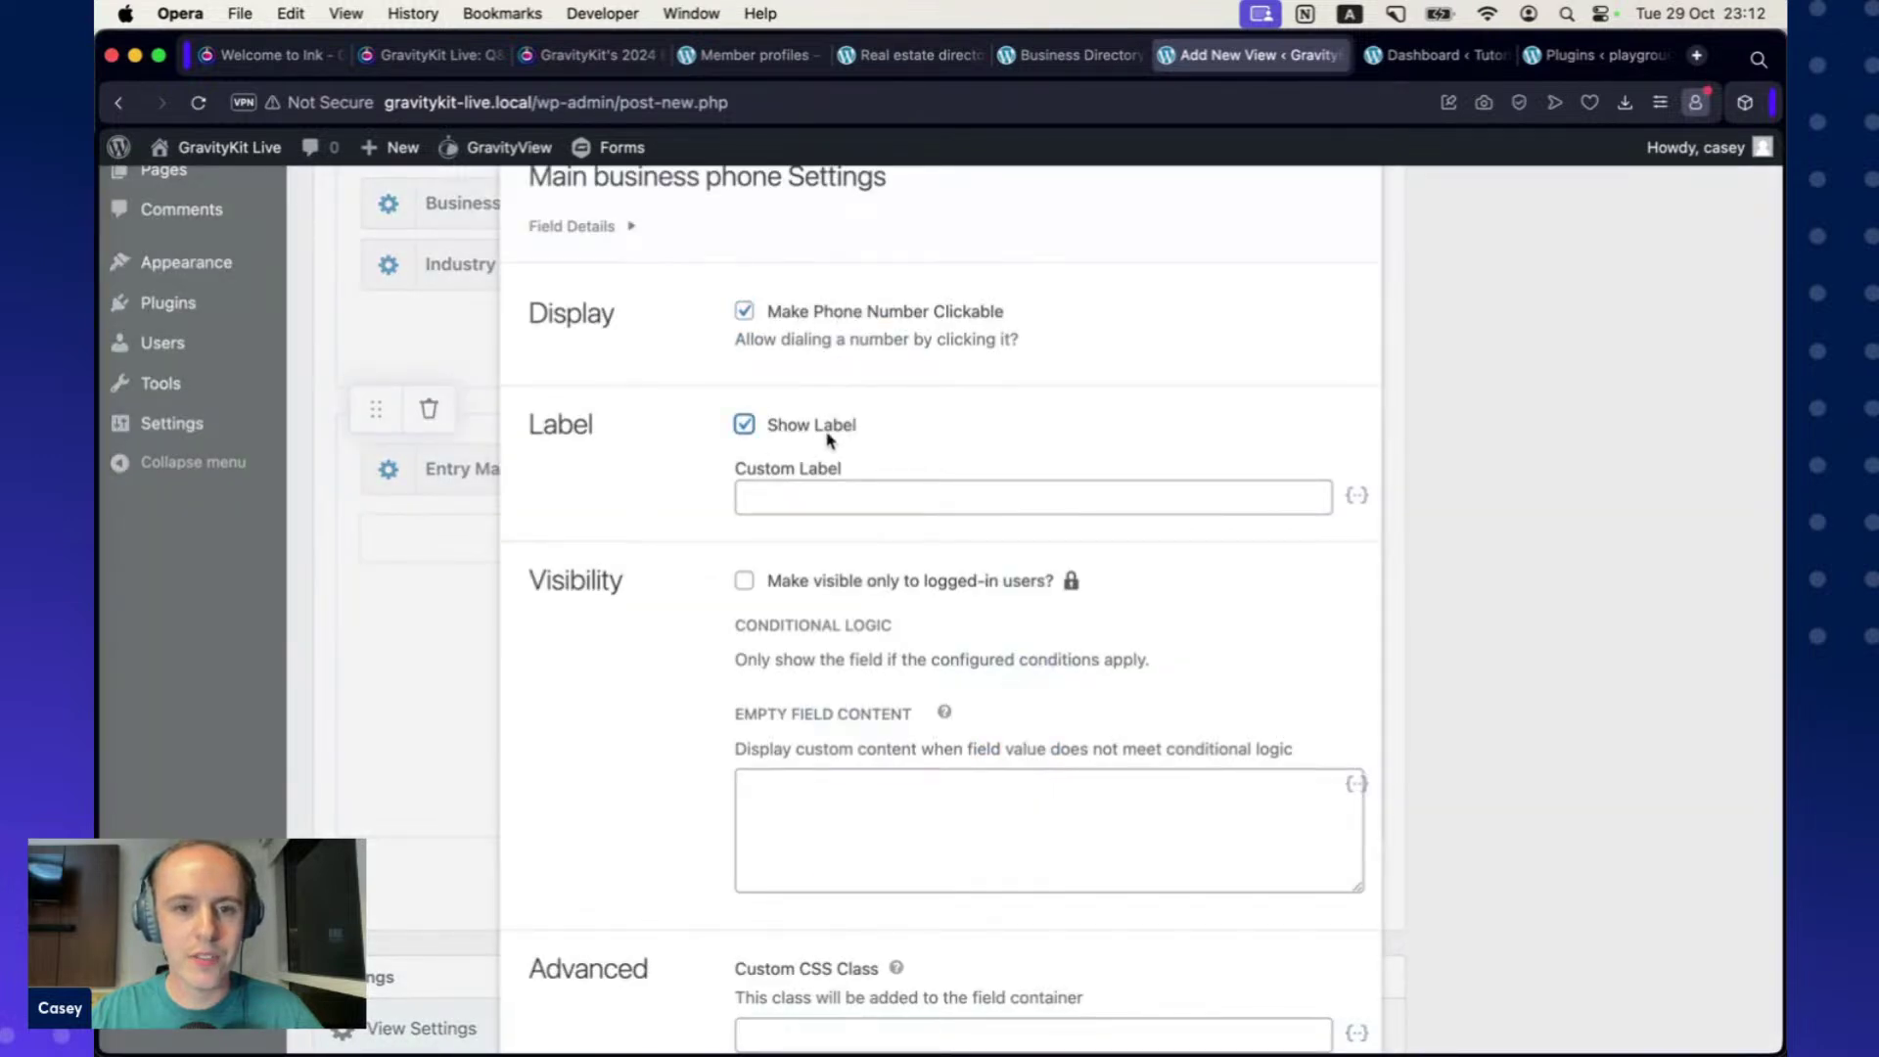
click(1426, 578)
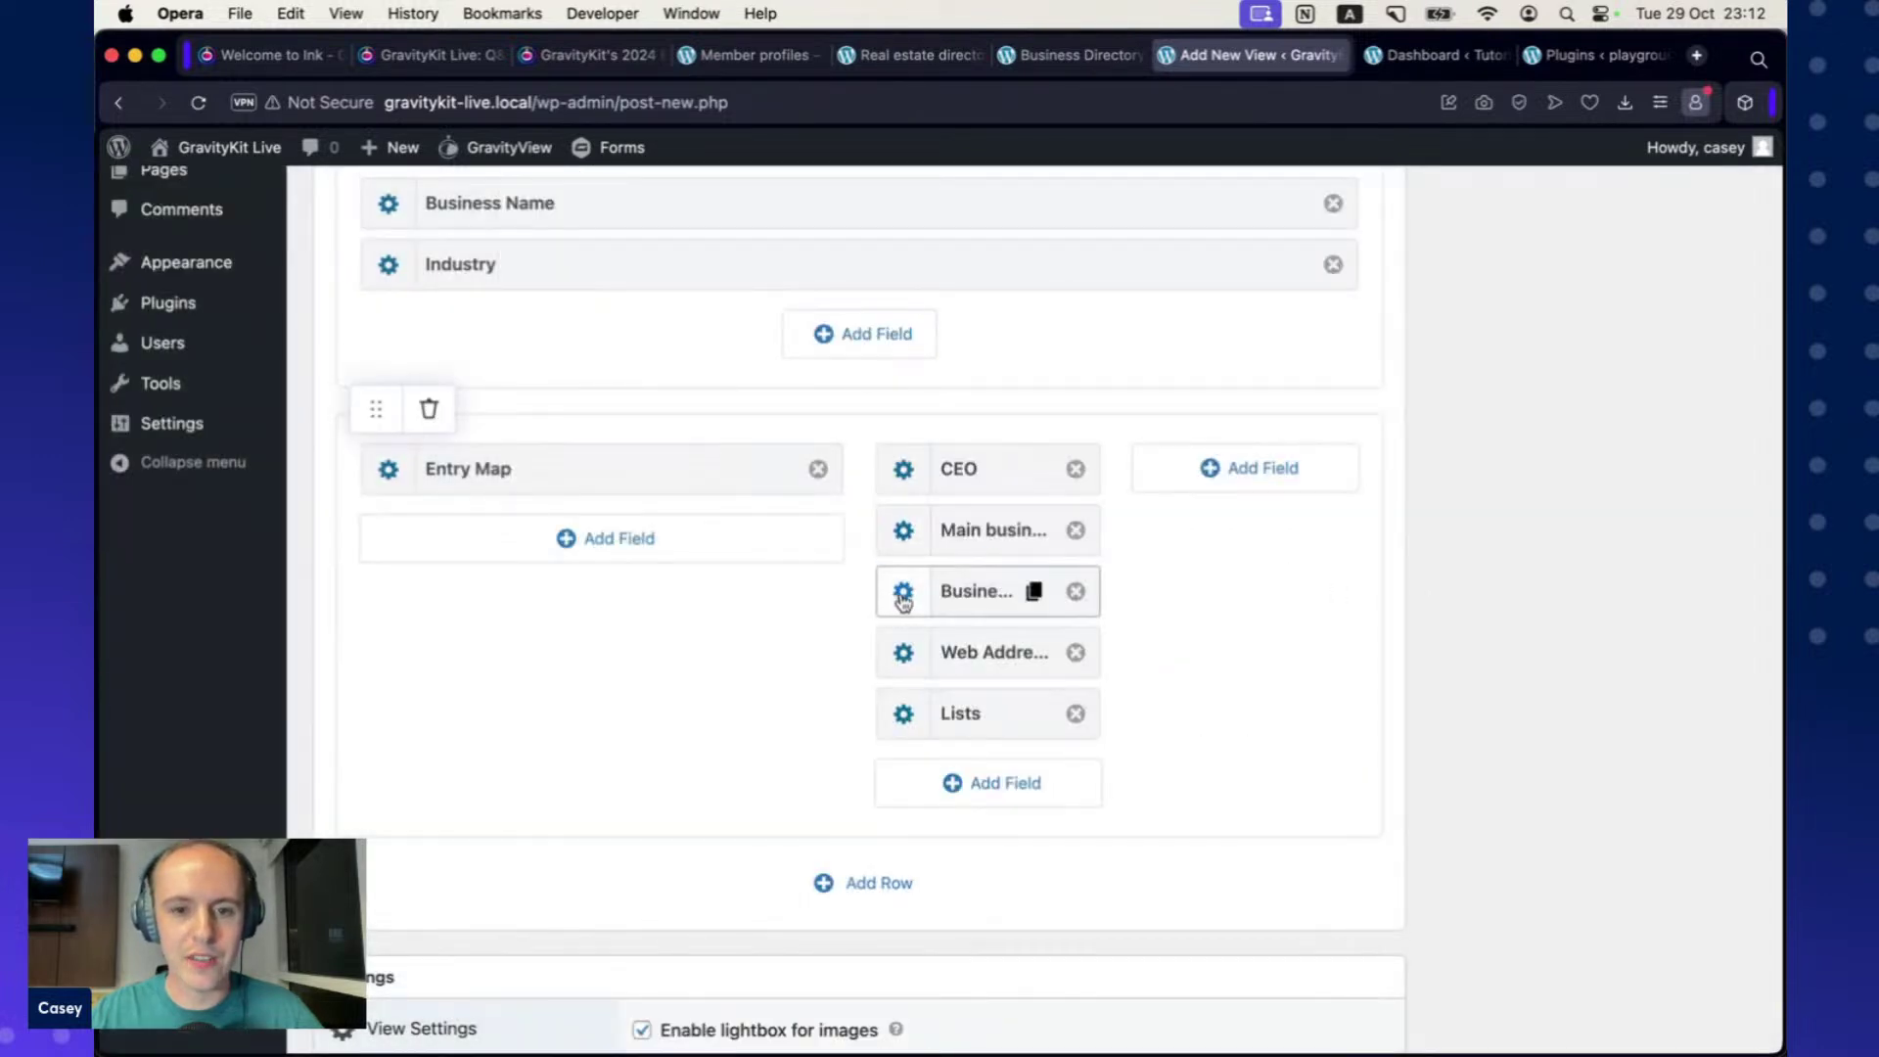
Enable the label for the Business Email field in its settings and close them.
click(900, 593)
scroll(739, 722, down, 3)
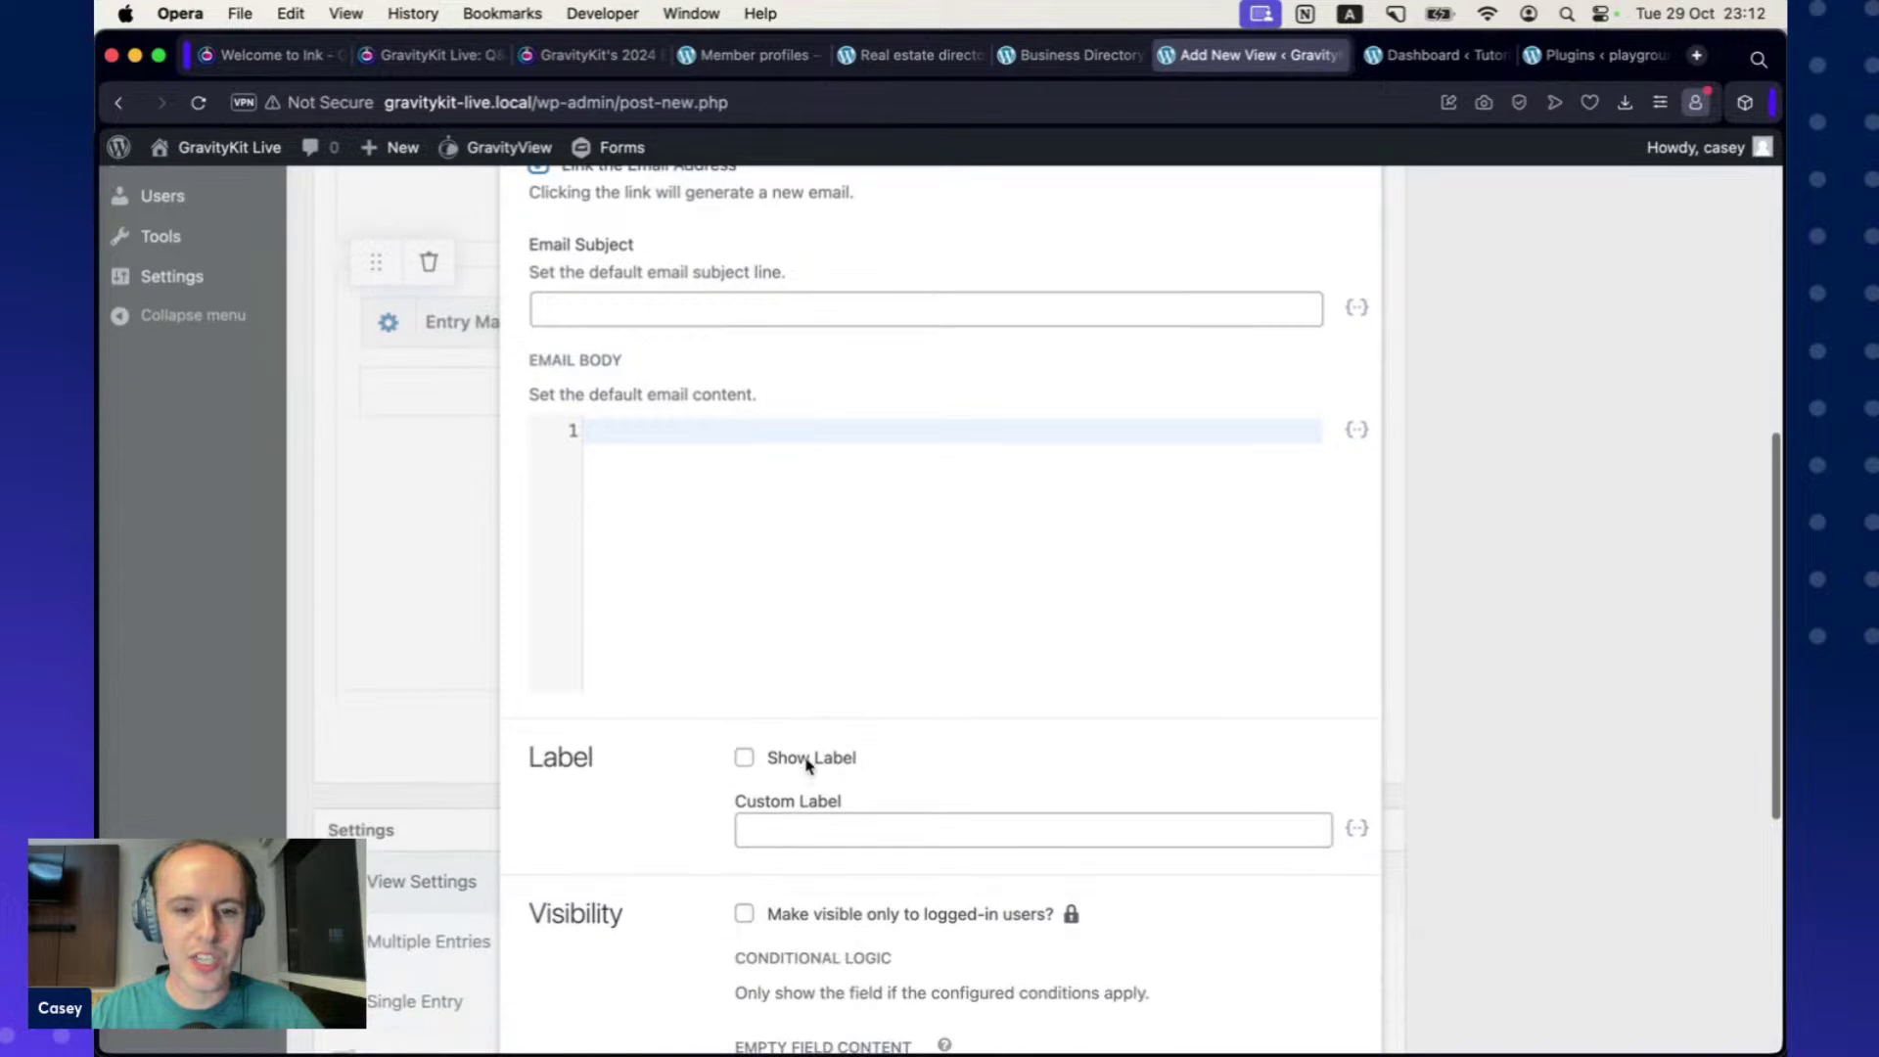
click(806, 755)
click(1532, 696)
Enable the label for the Web Address and Lists fields in their settings.
click(899, 508)
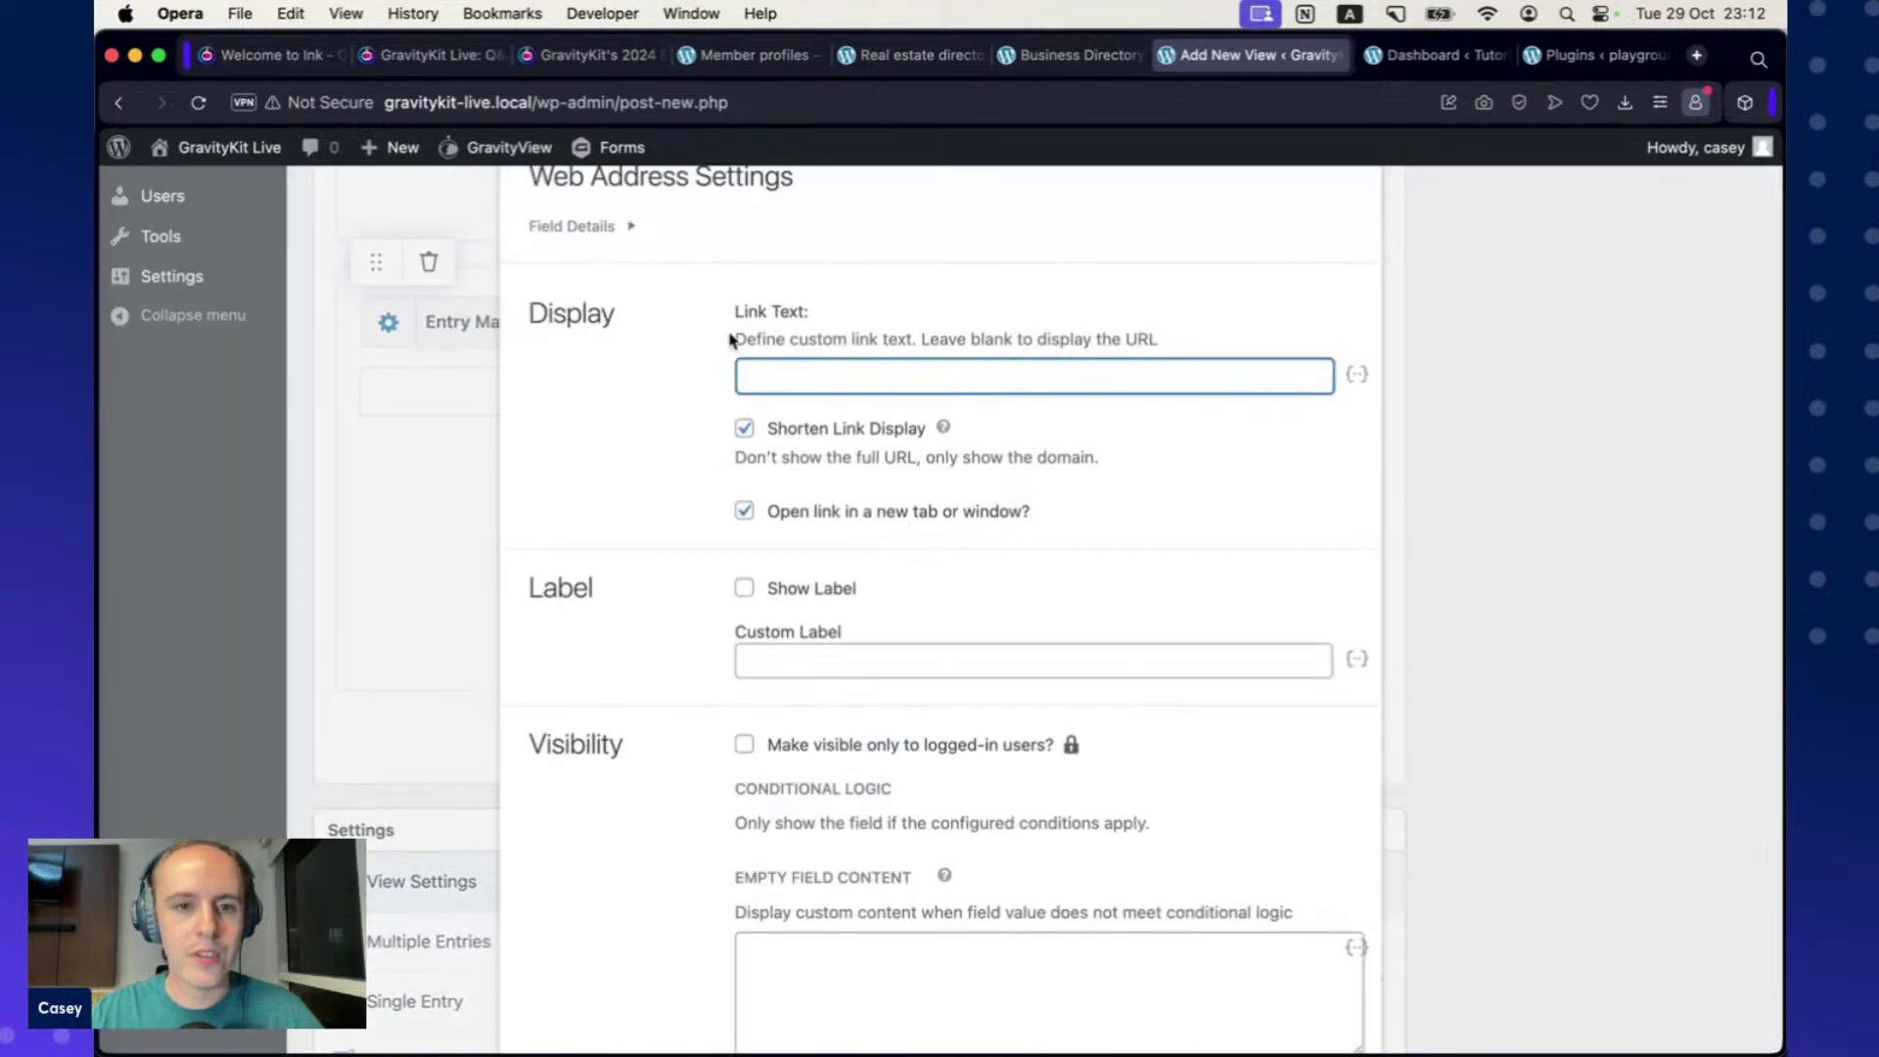
click(798, 590)
click(1553, 650)
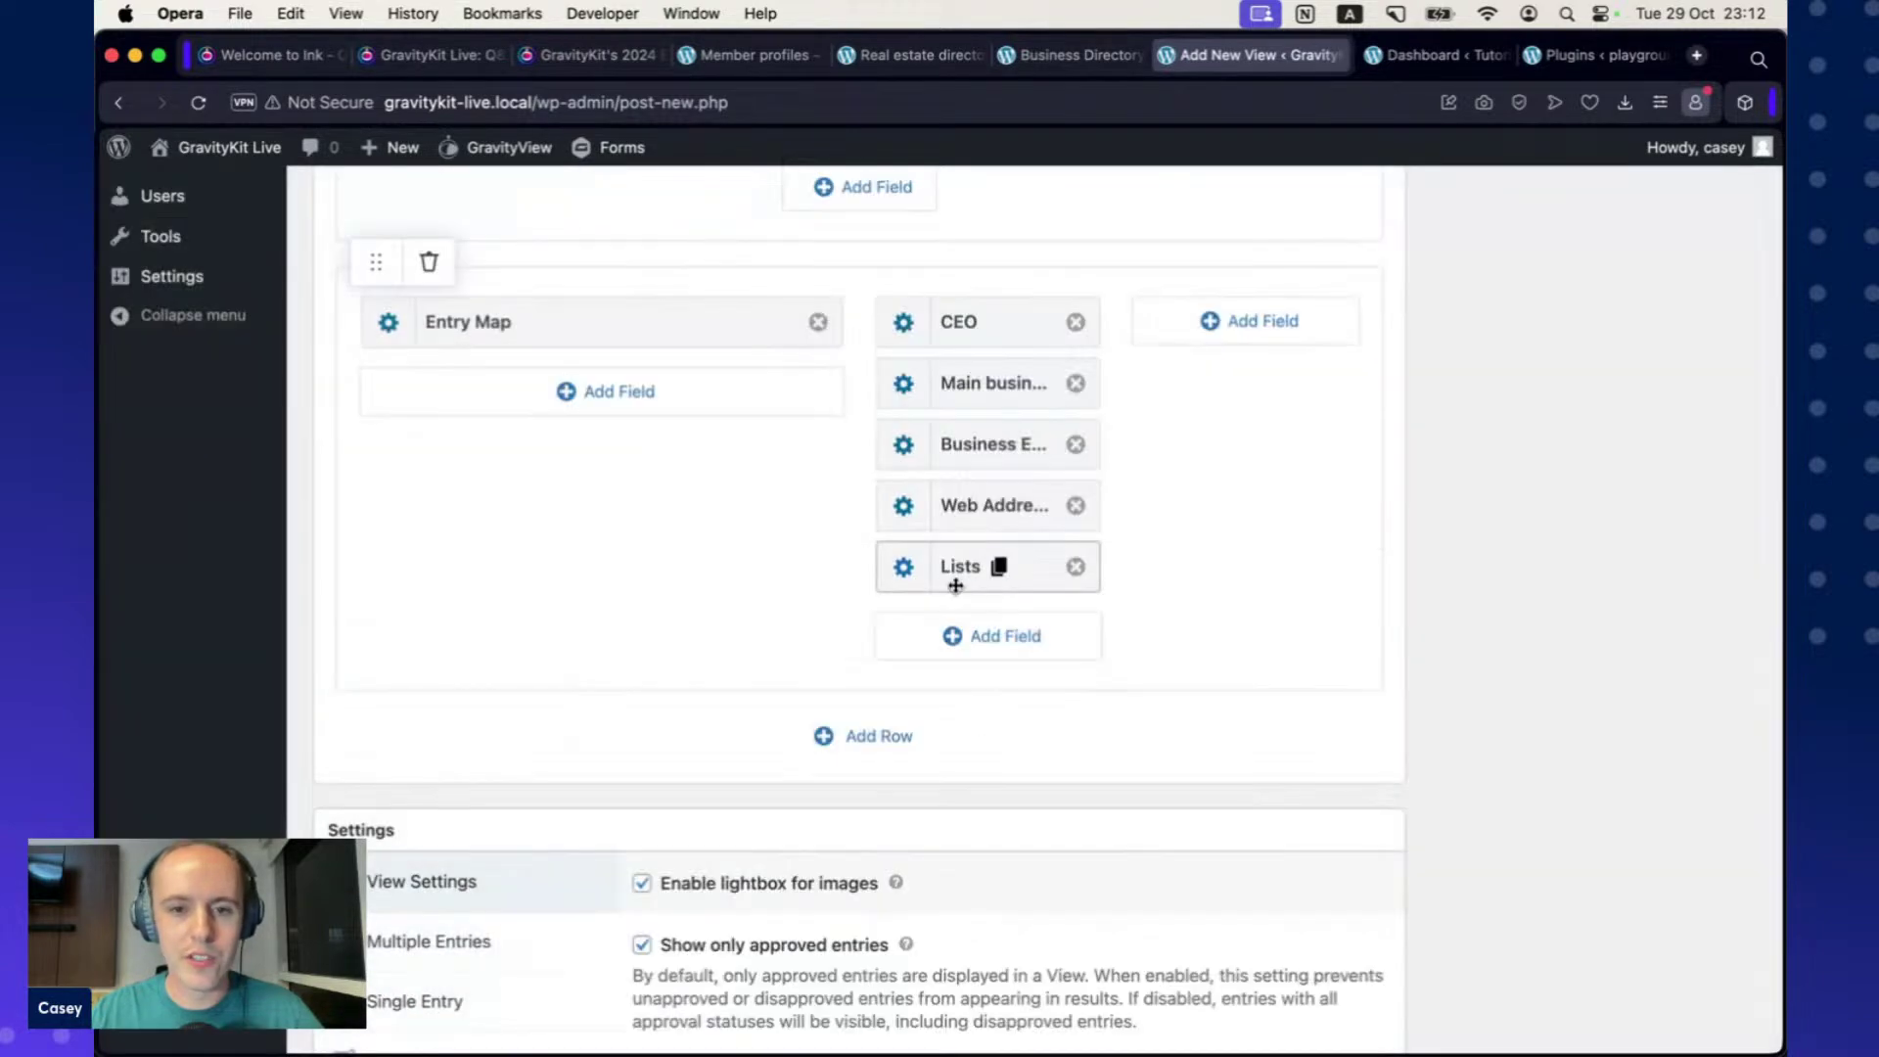
click(907, 572)
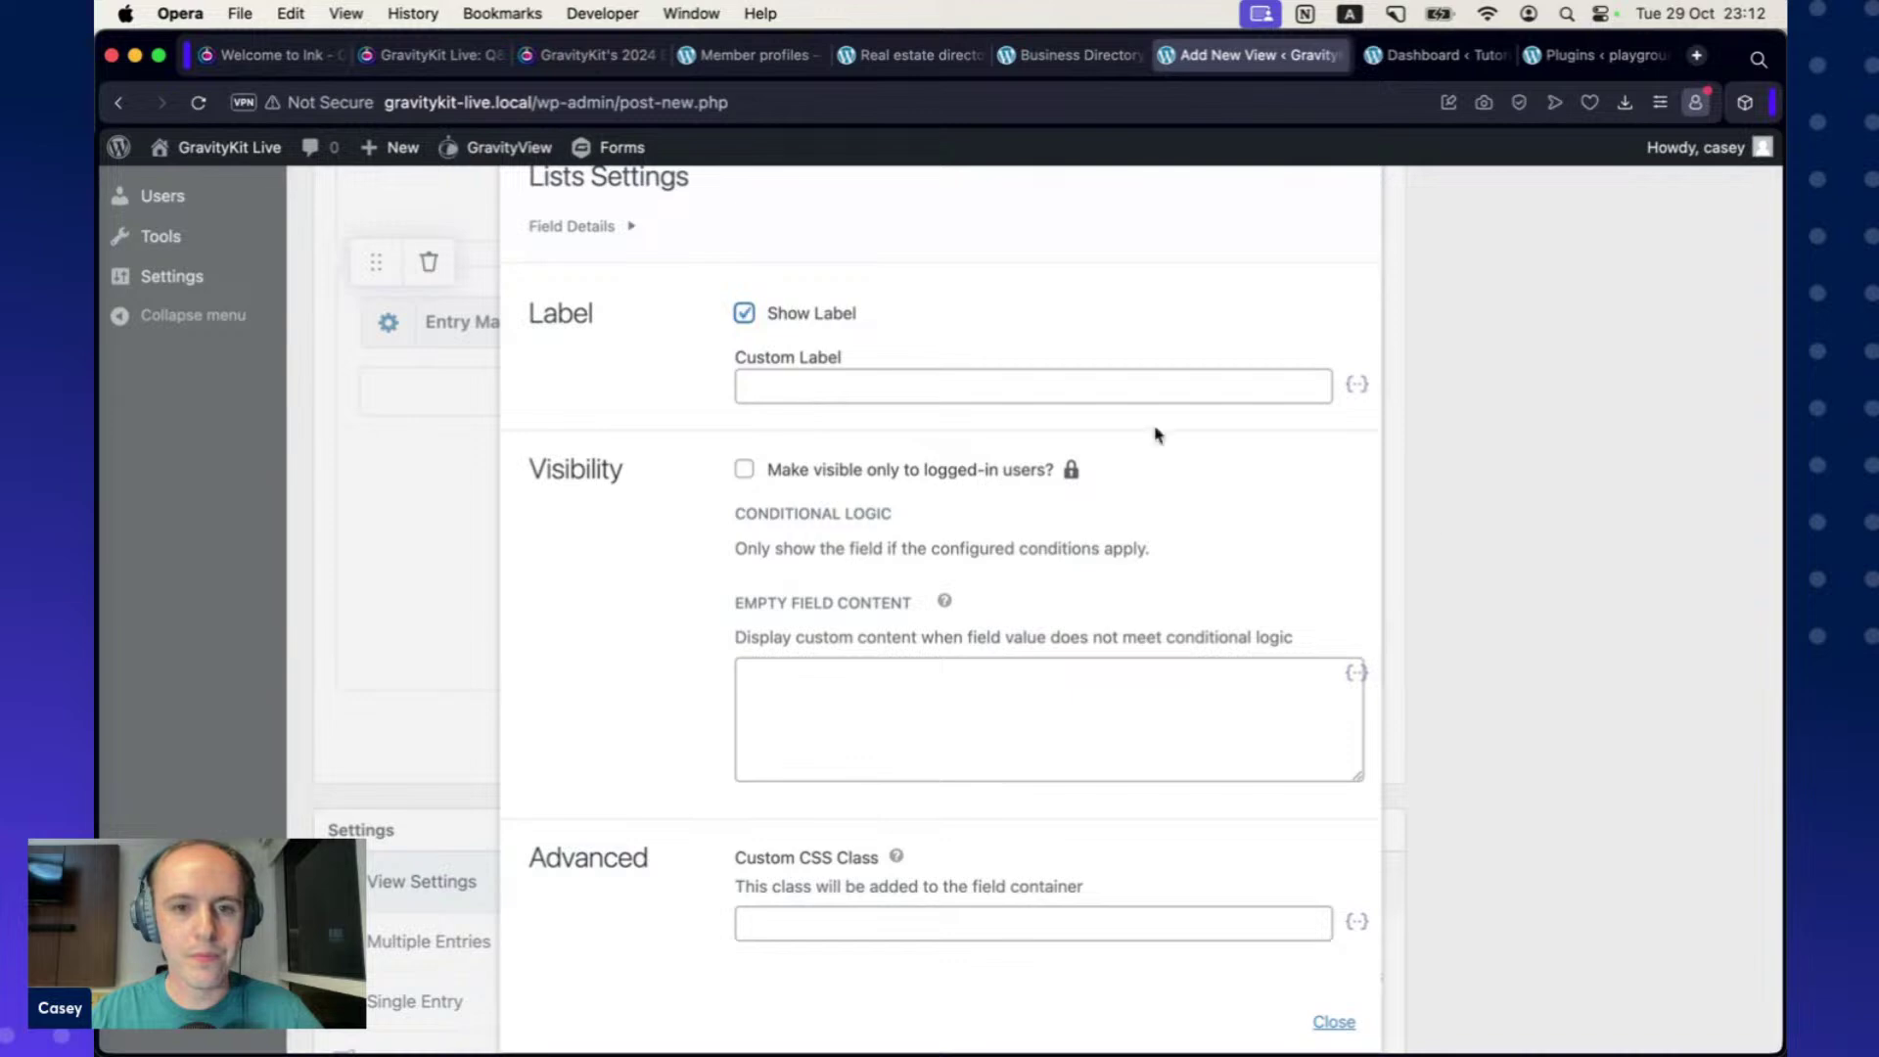
click(1559, 591)
Add the full Address field and the Date founded field to the empty third column of the row.
scroll(1129, 545, up, 3)
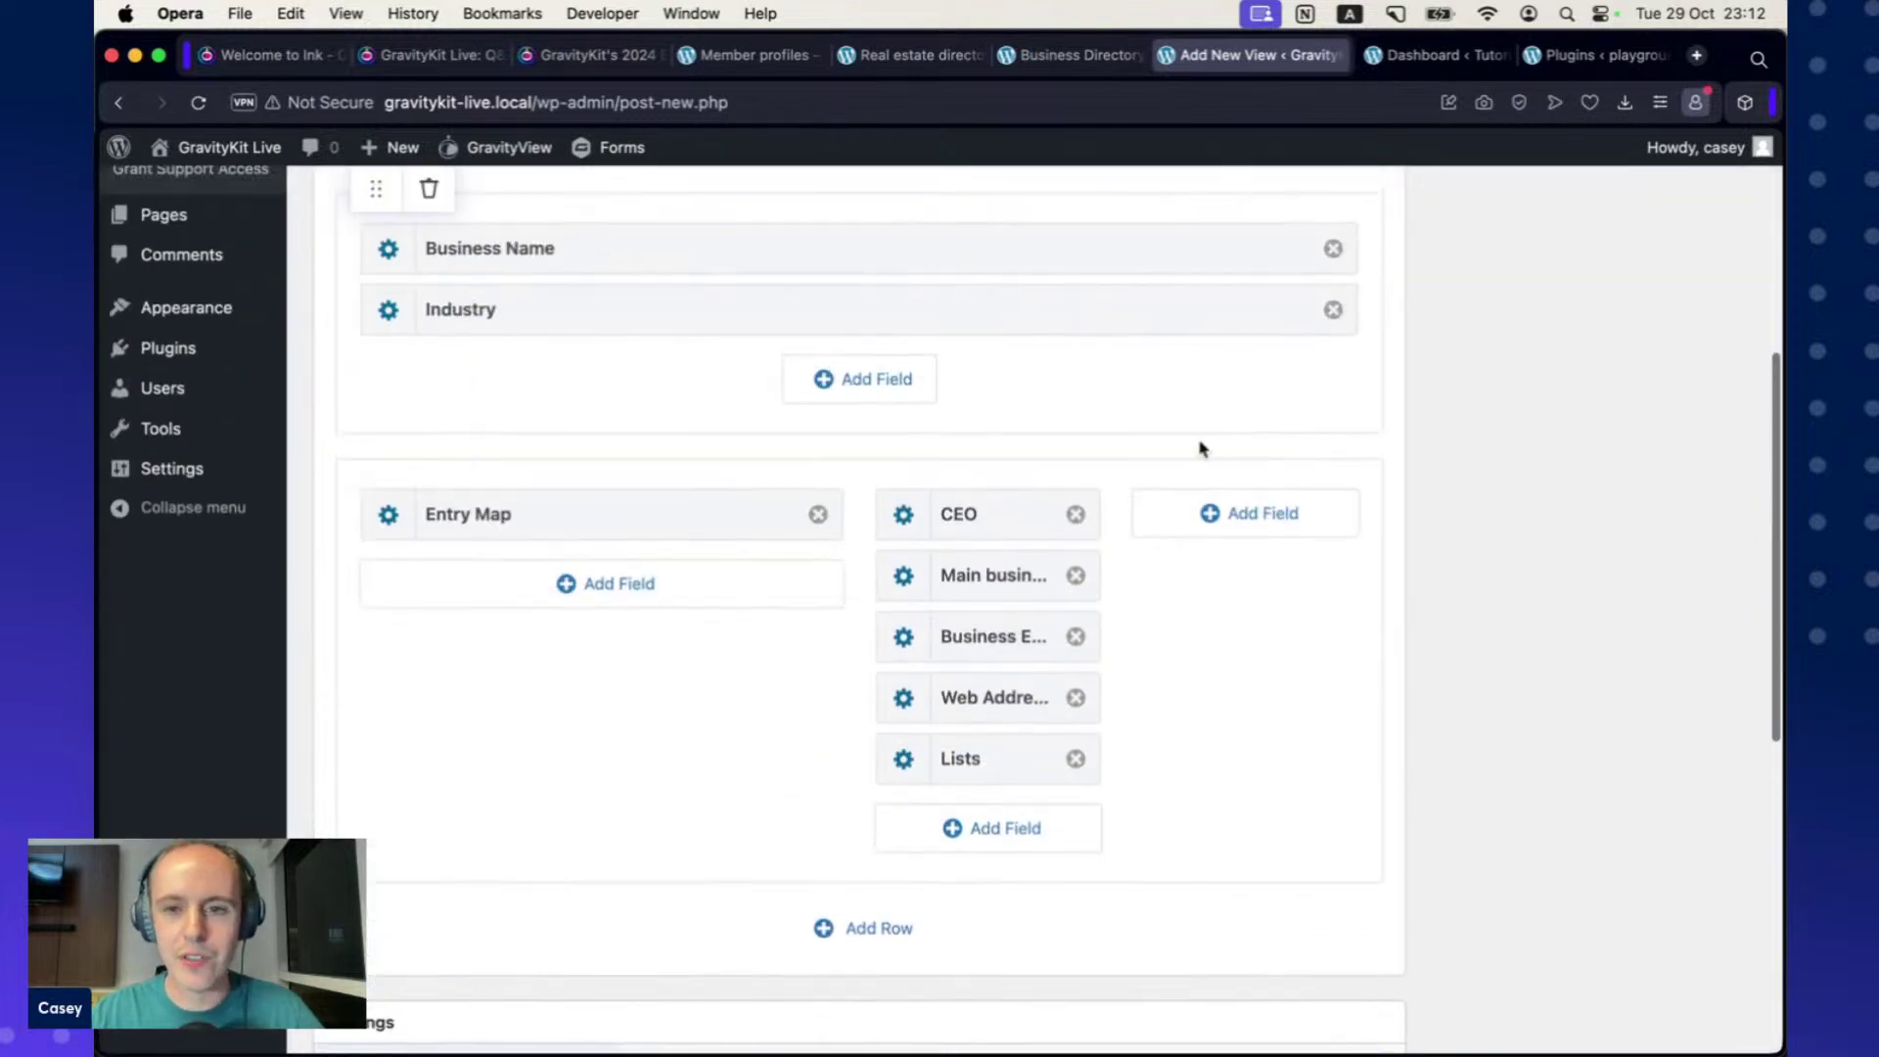
scroll(1228, 598, down, 1)
click(1243, 479)
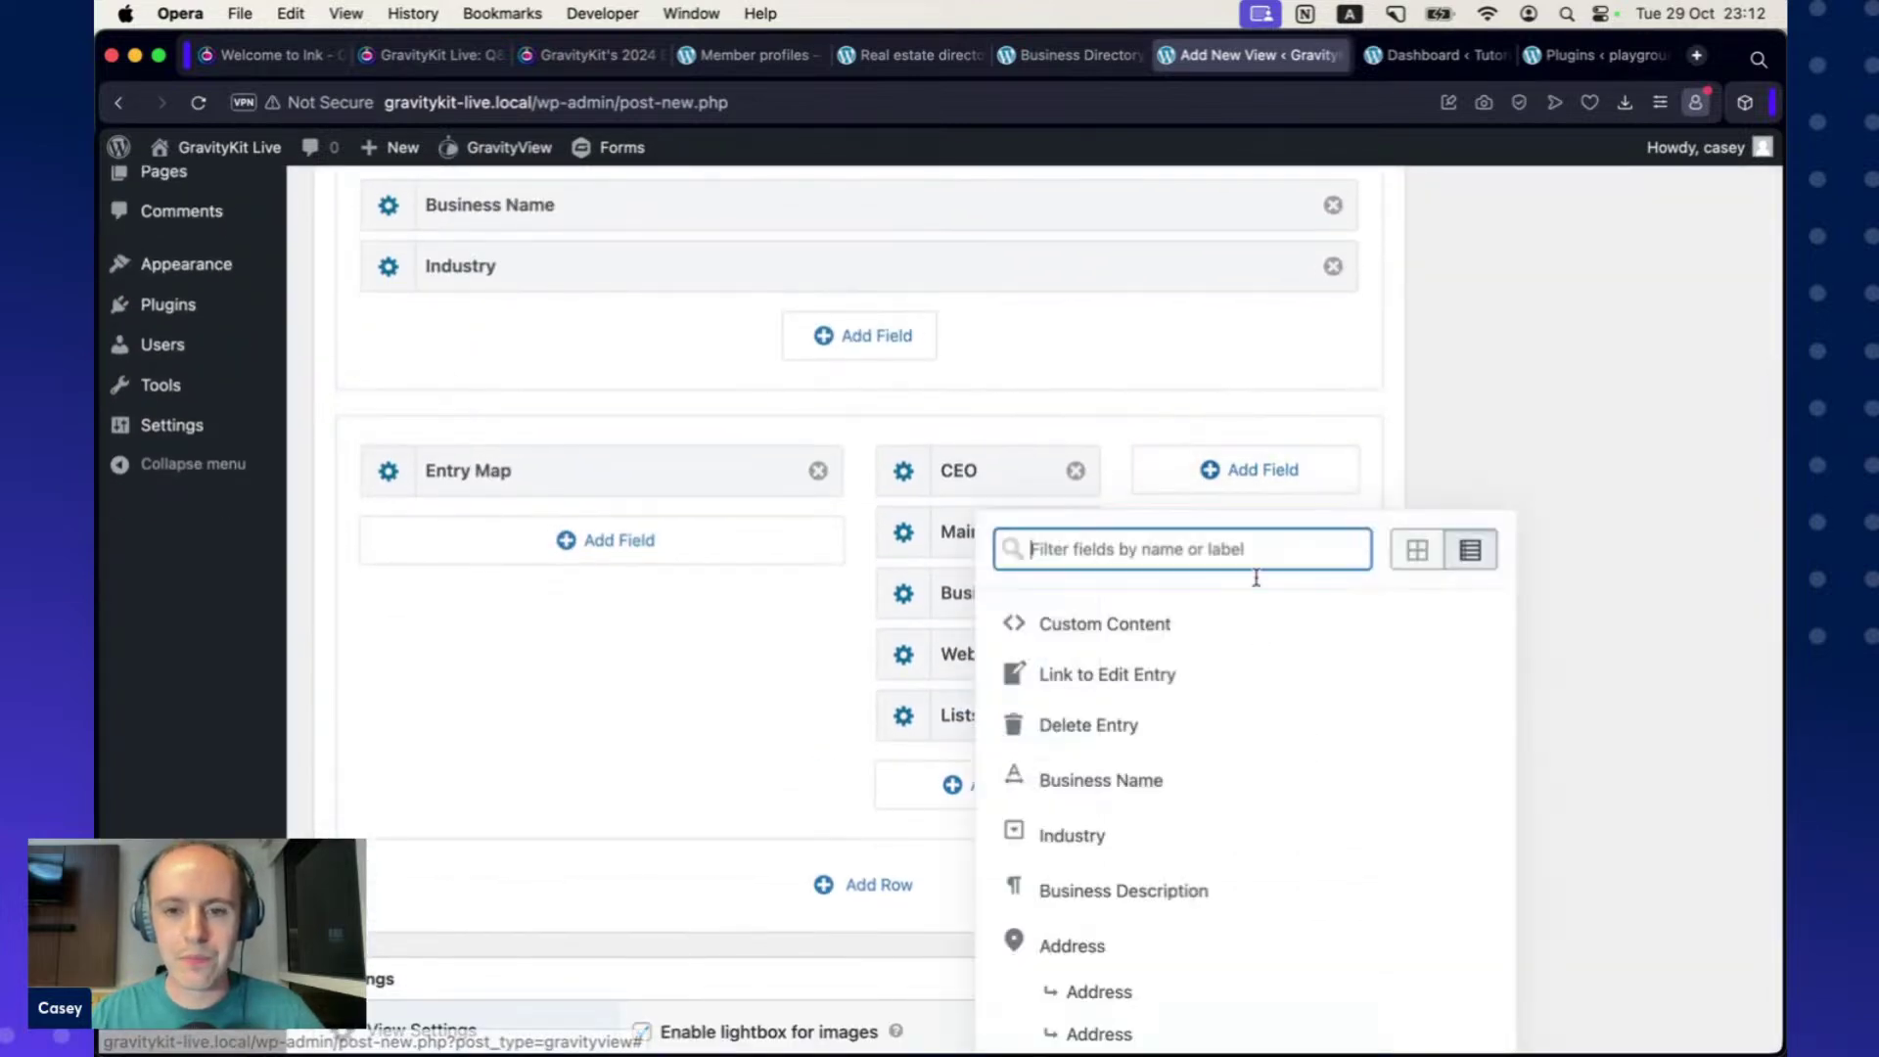
scroll(1238, 621, down, 1)
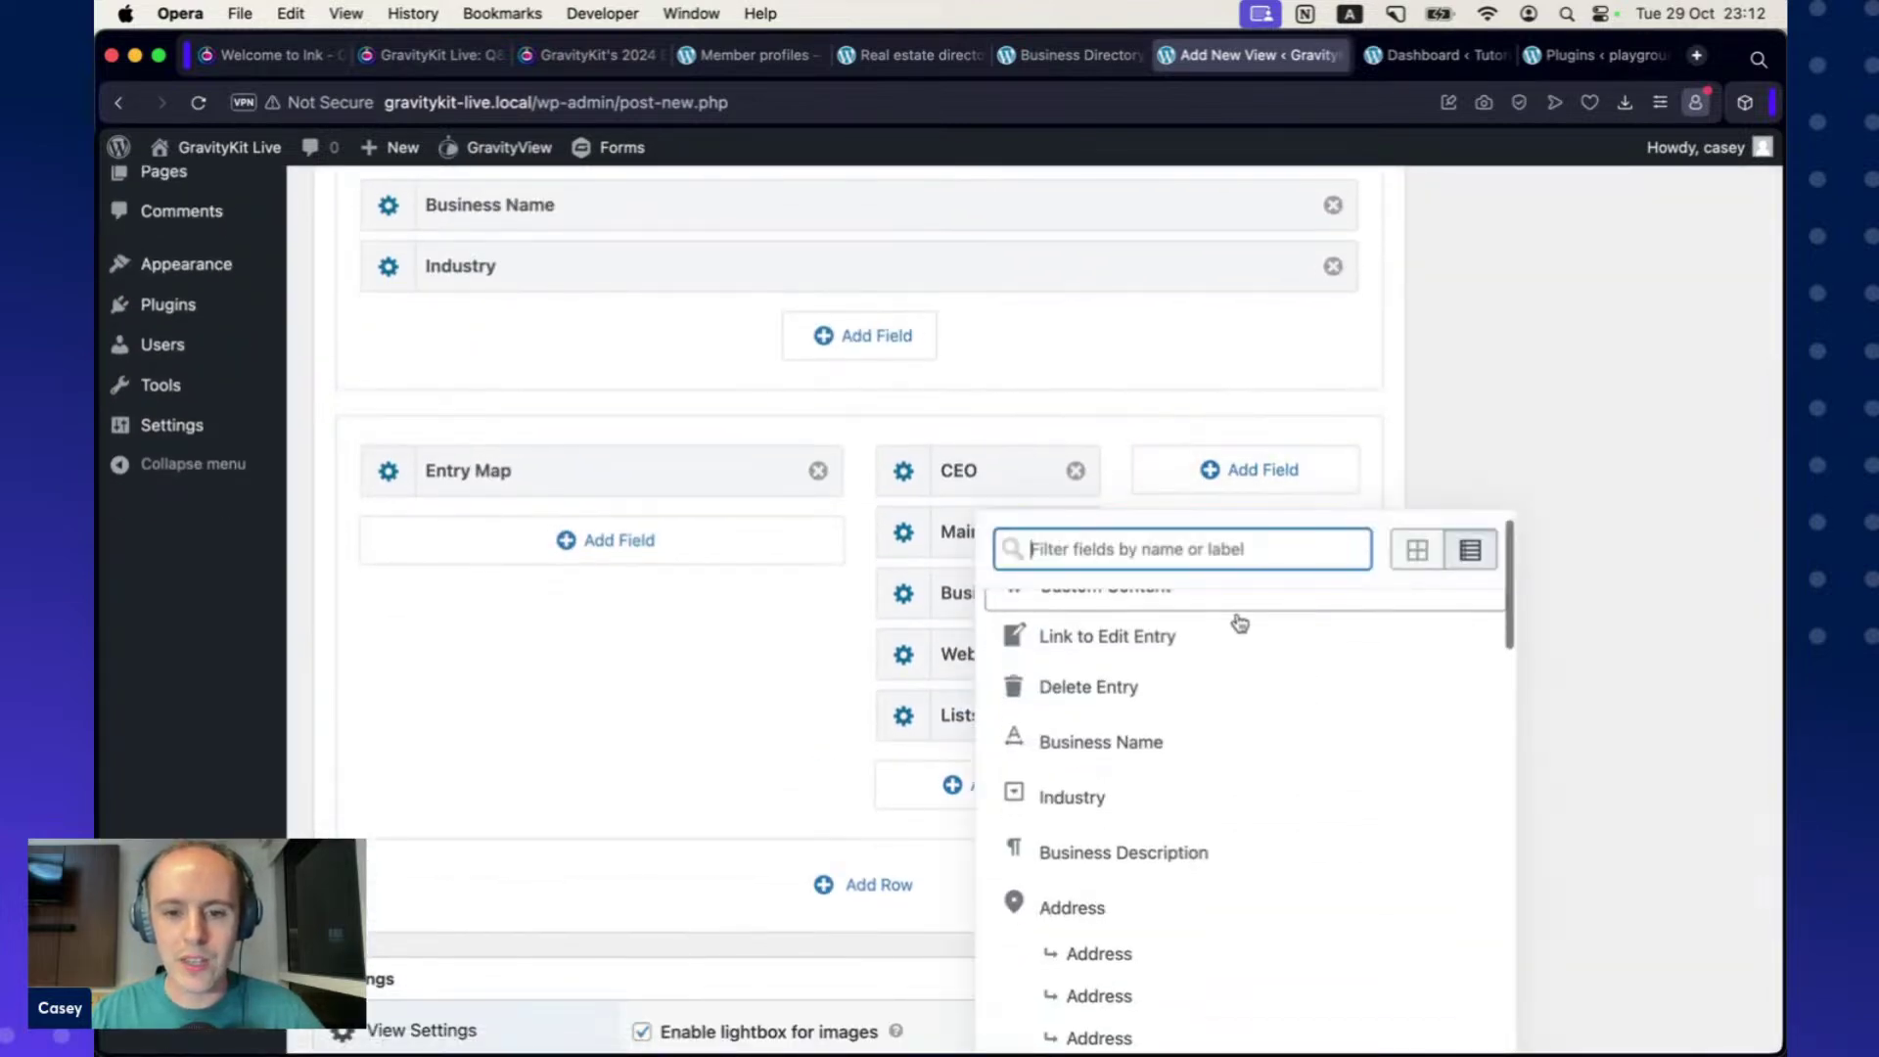
click(1100, 901)
scroll(1184, 724, up, 1)
scroll(1174, 707, down, 2)
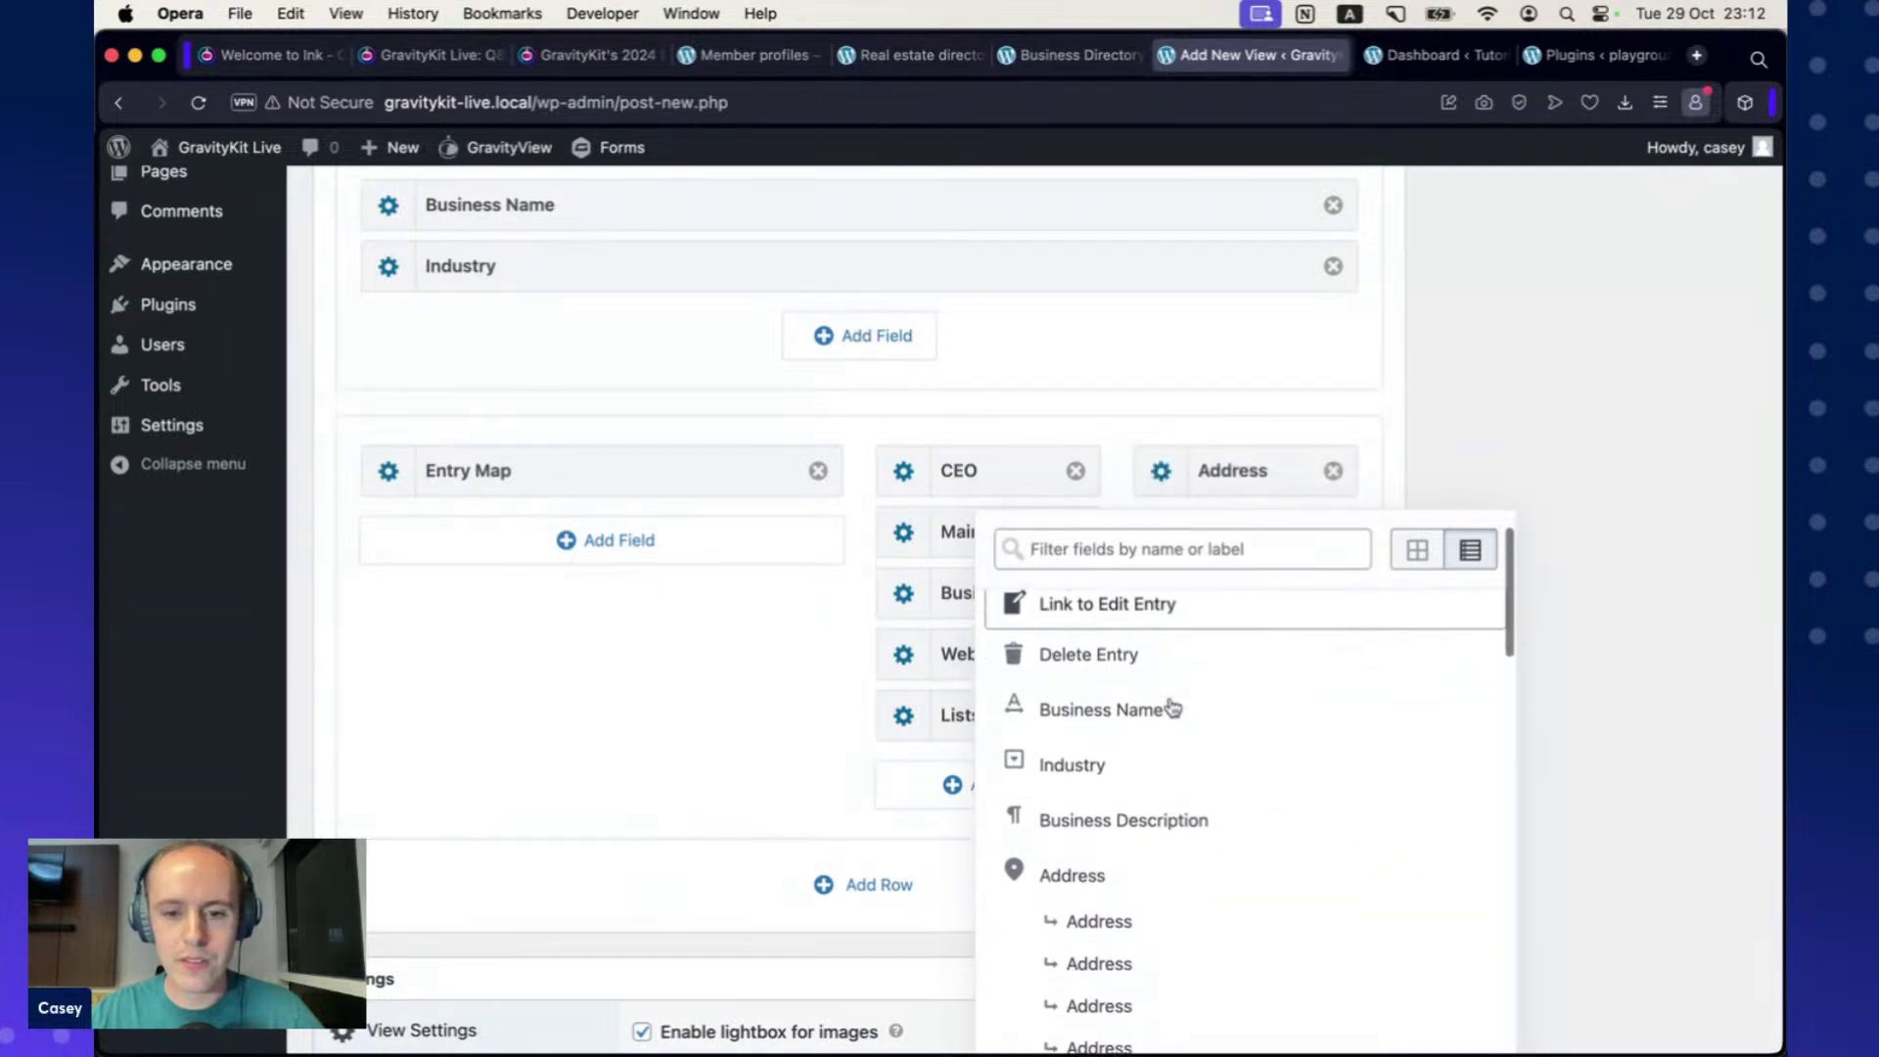
scroll(1172, 706, down, 8)
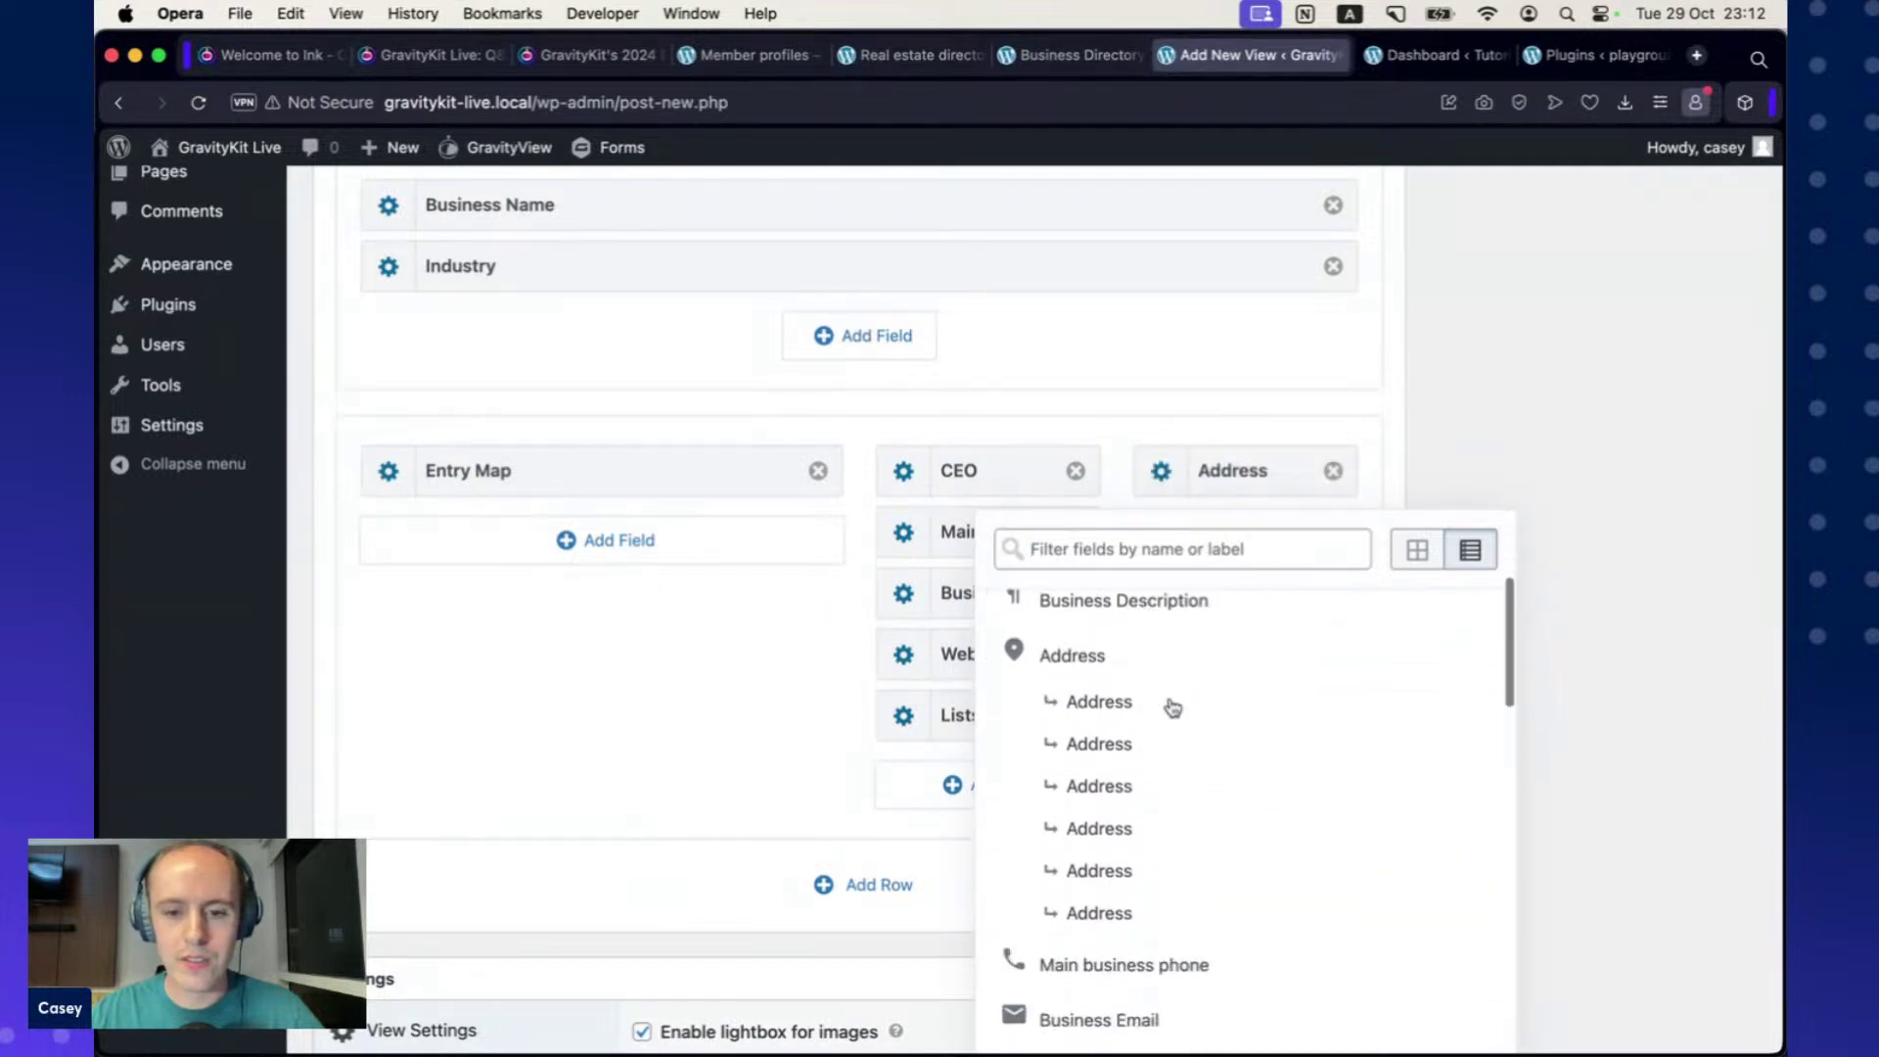
click(1143, 547)
text(date)
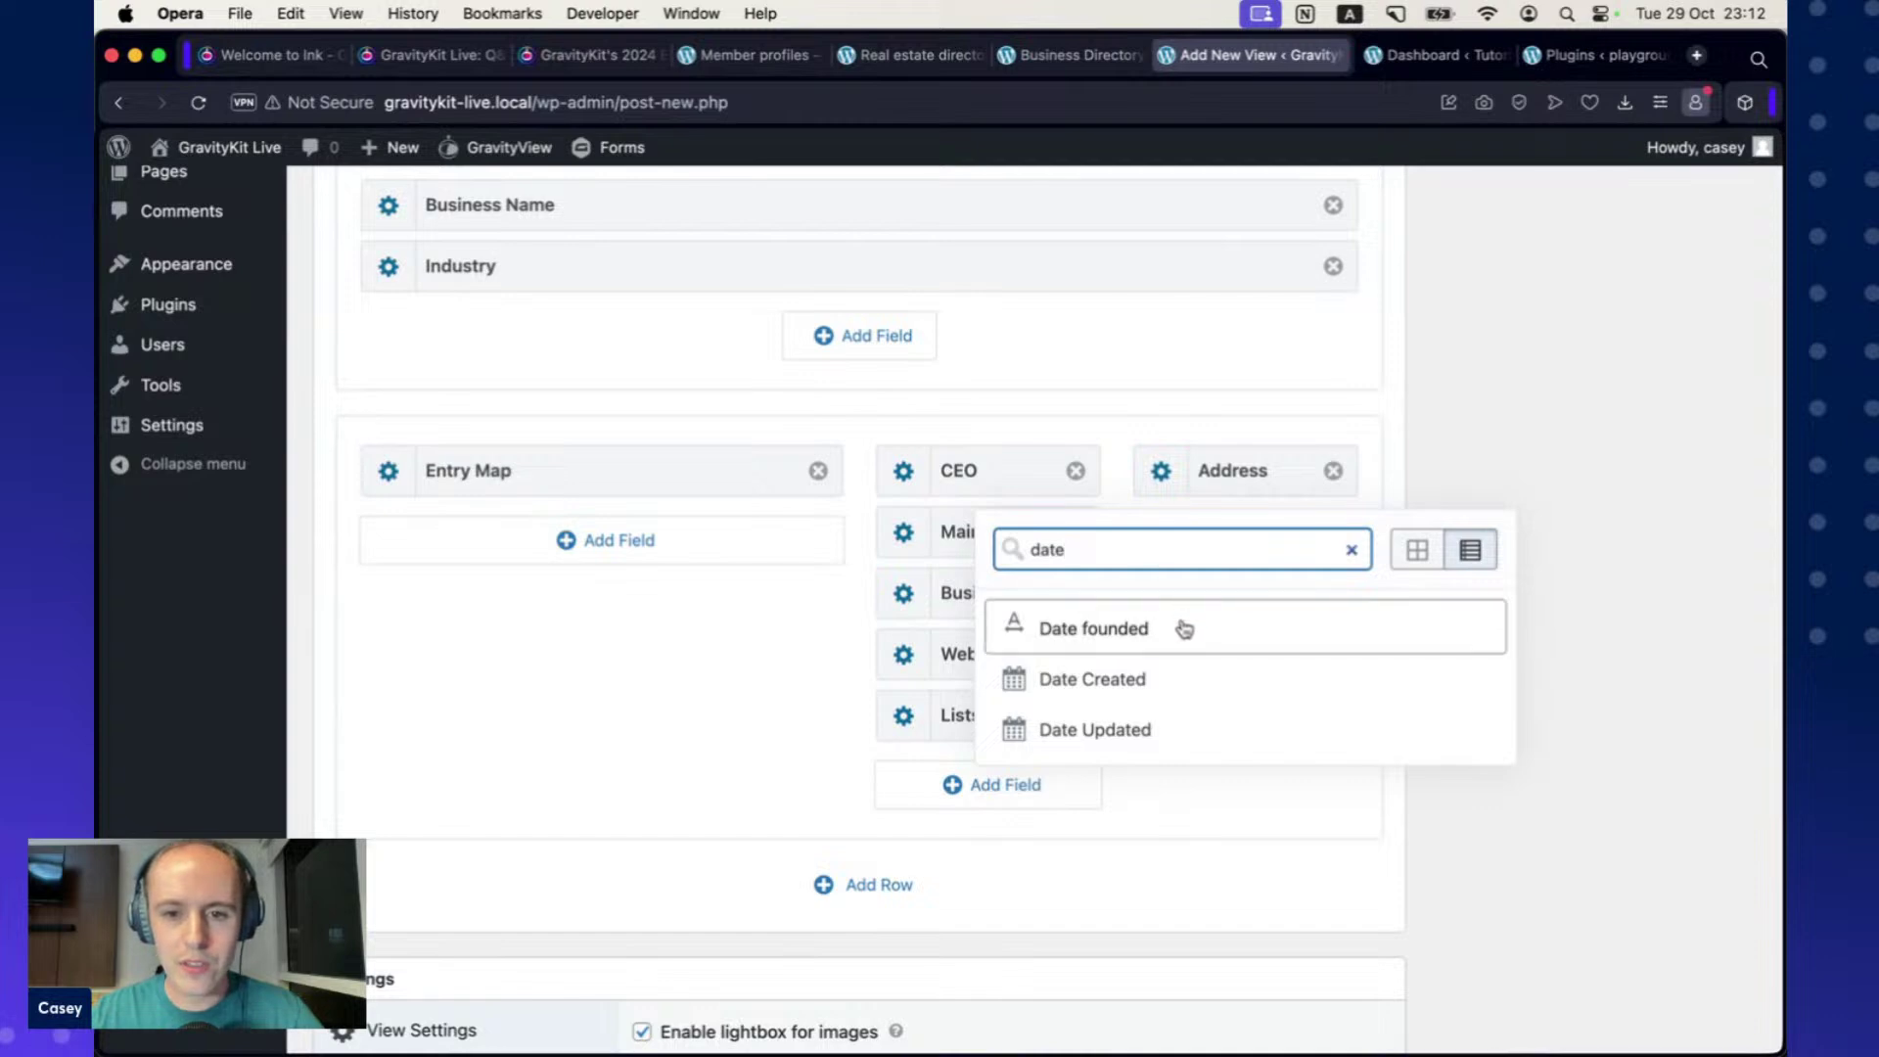
click(1184, 629)
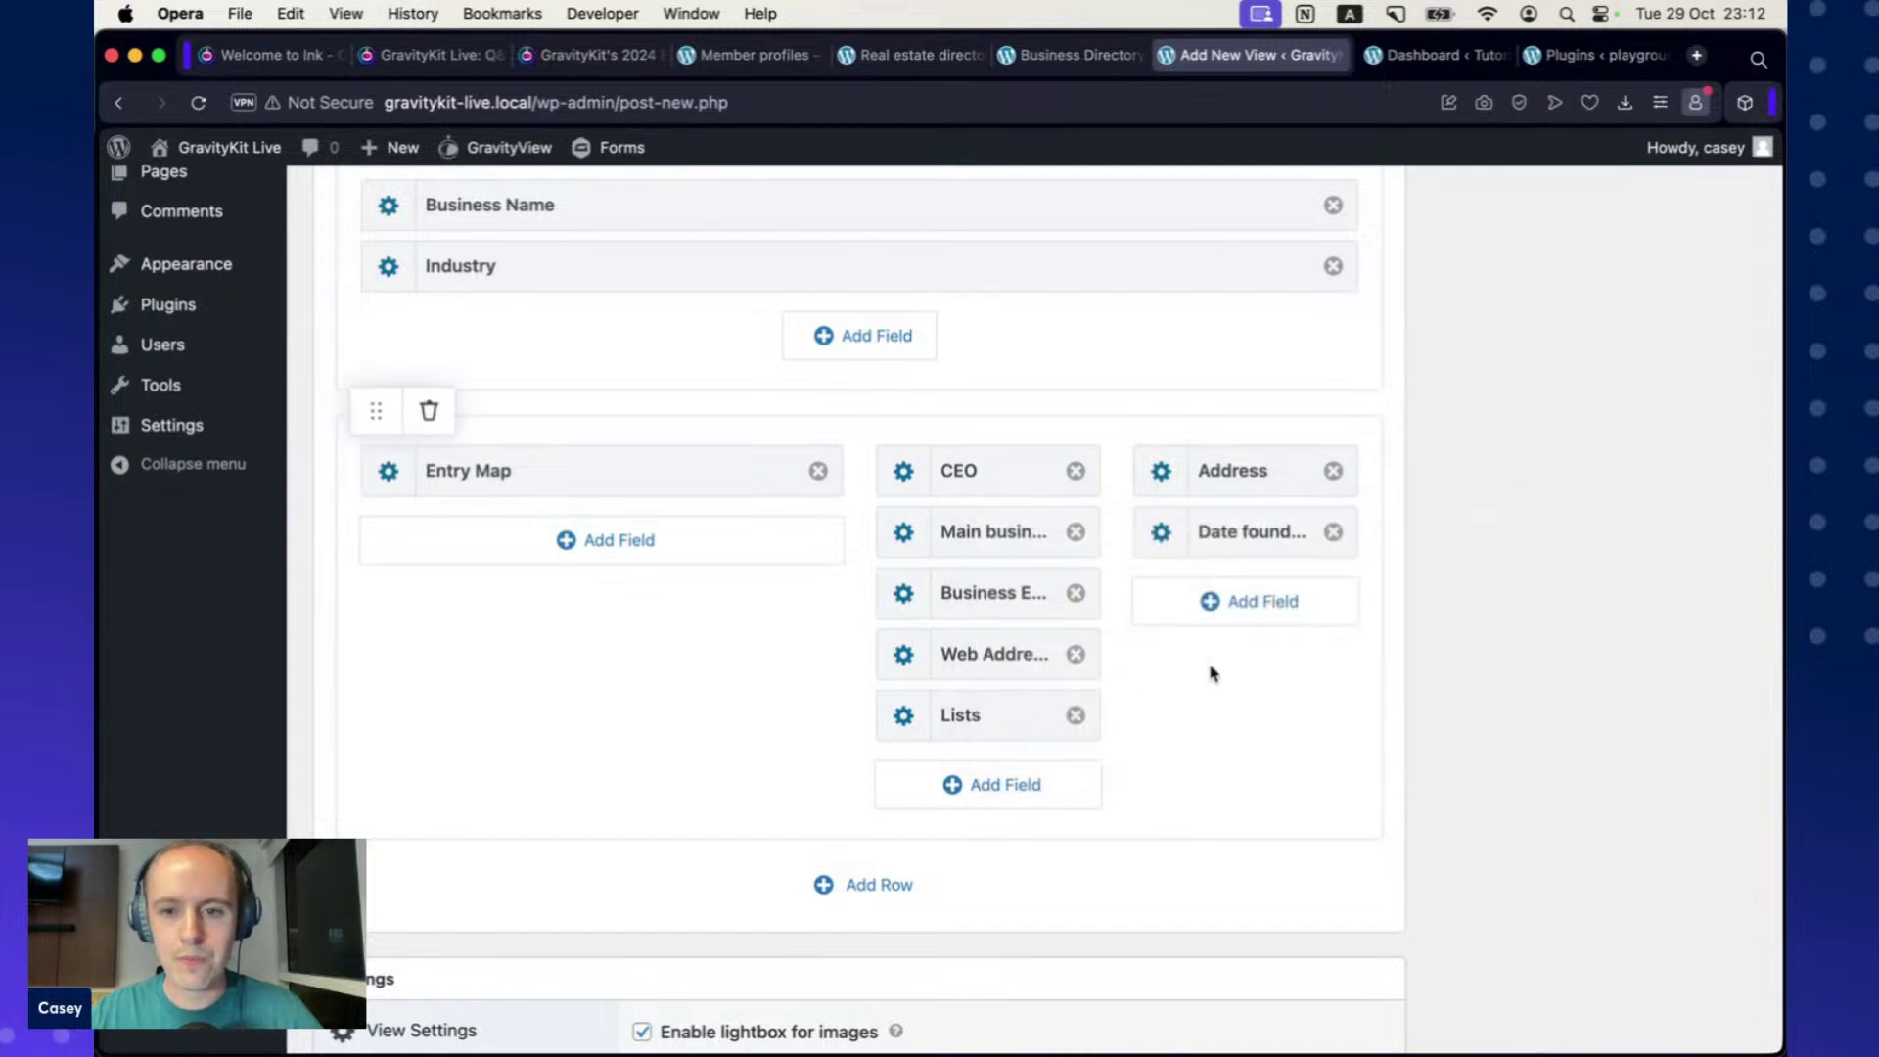
Add the Employees and Identification number fields to the third column of the map row.
click(1242, 615)
scroll(1206, 520, down, 10)
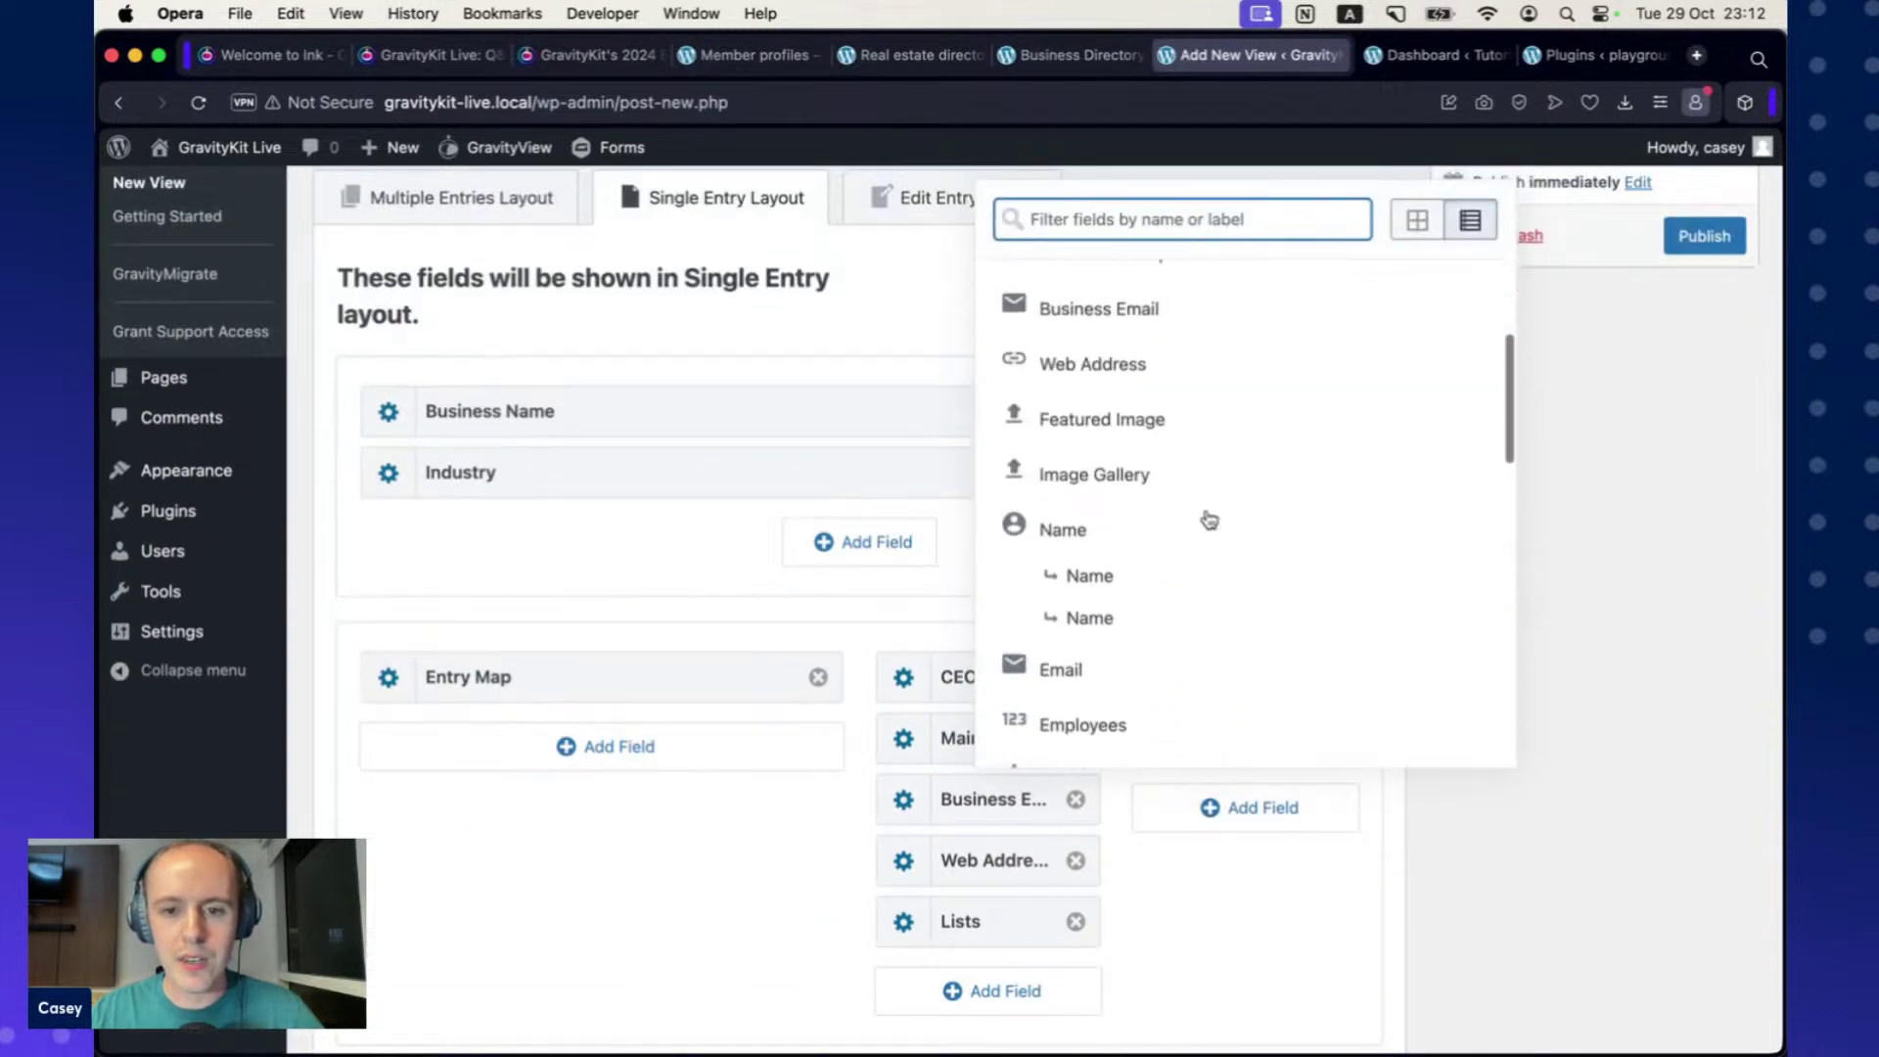
click(1124, 499)
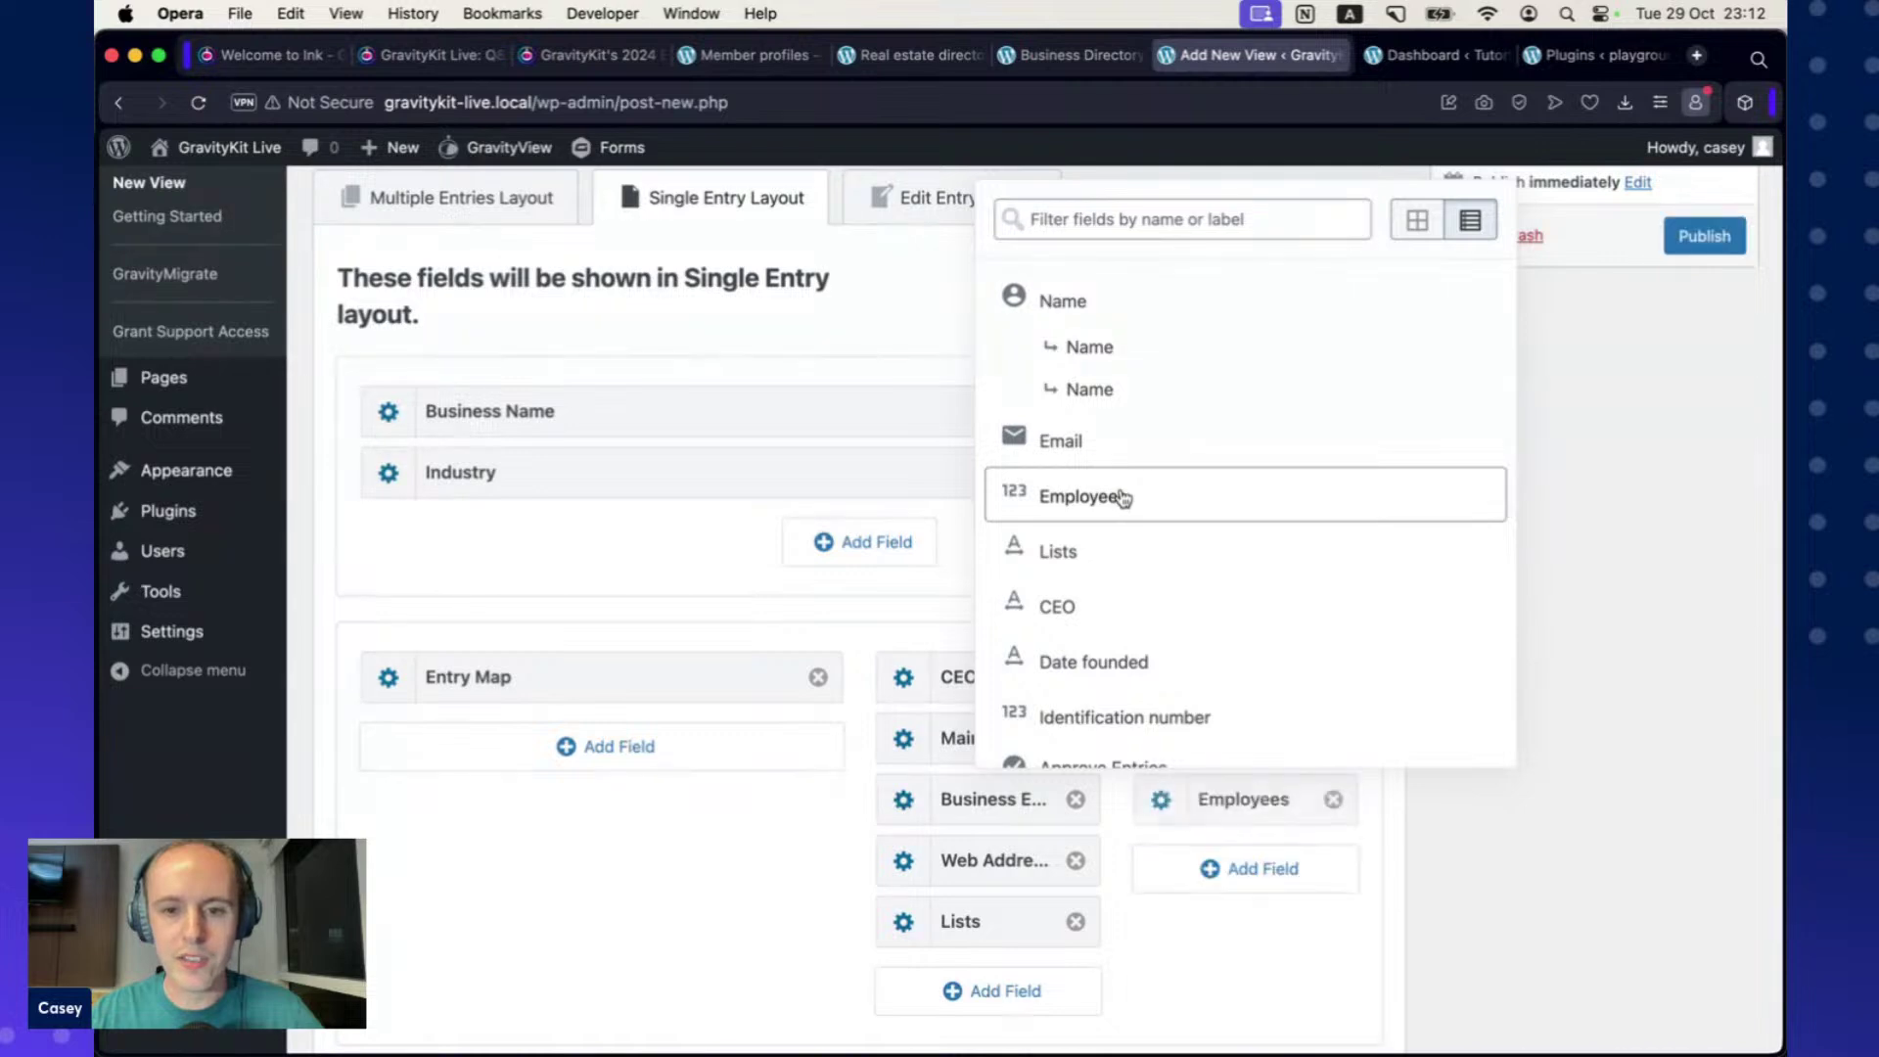
scroll(1170, 551, down, 3)
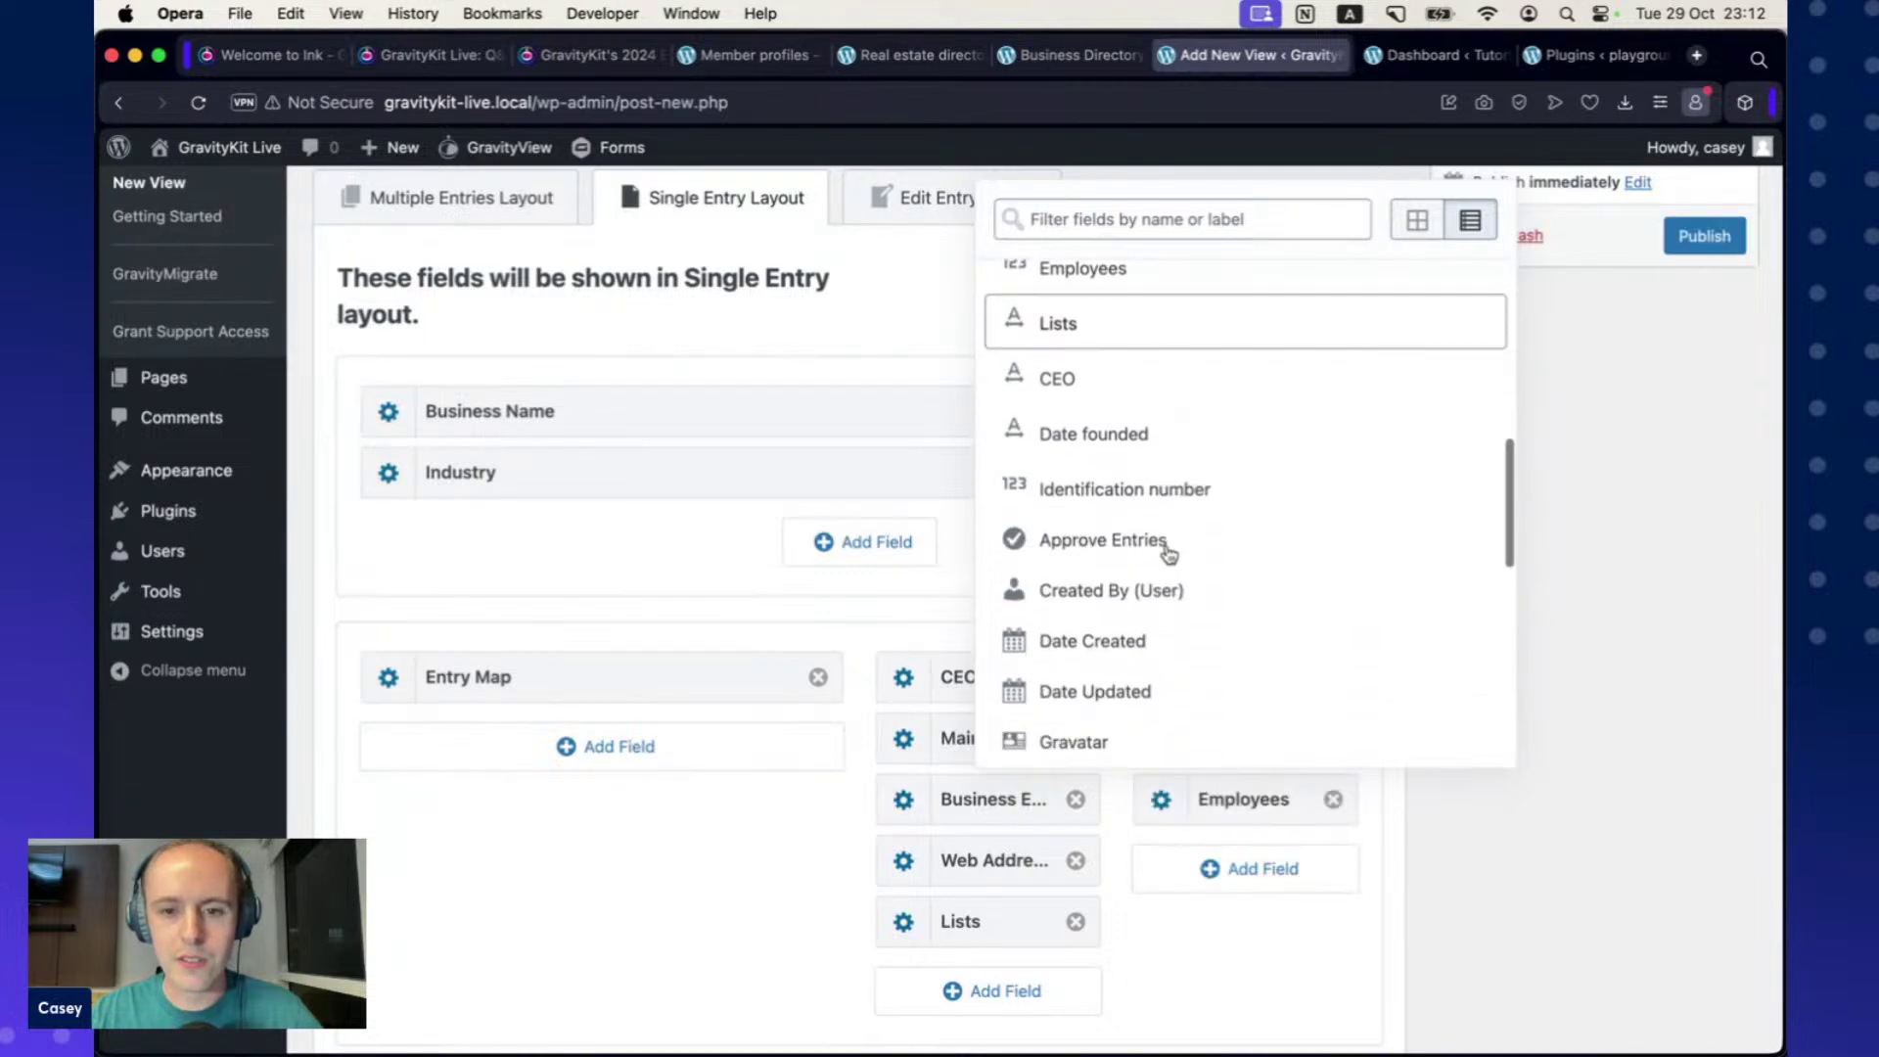
click(1145, 495)
click(1236, 992)
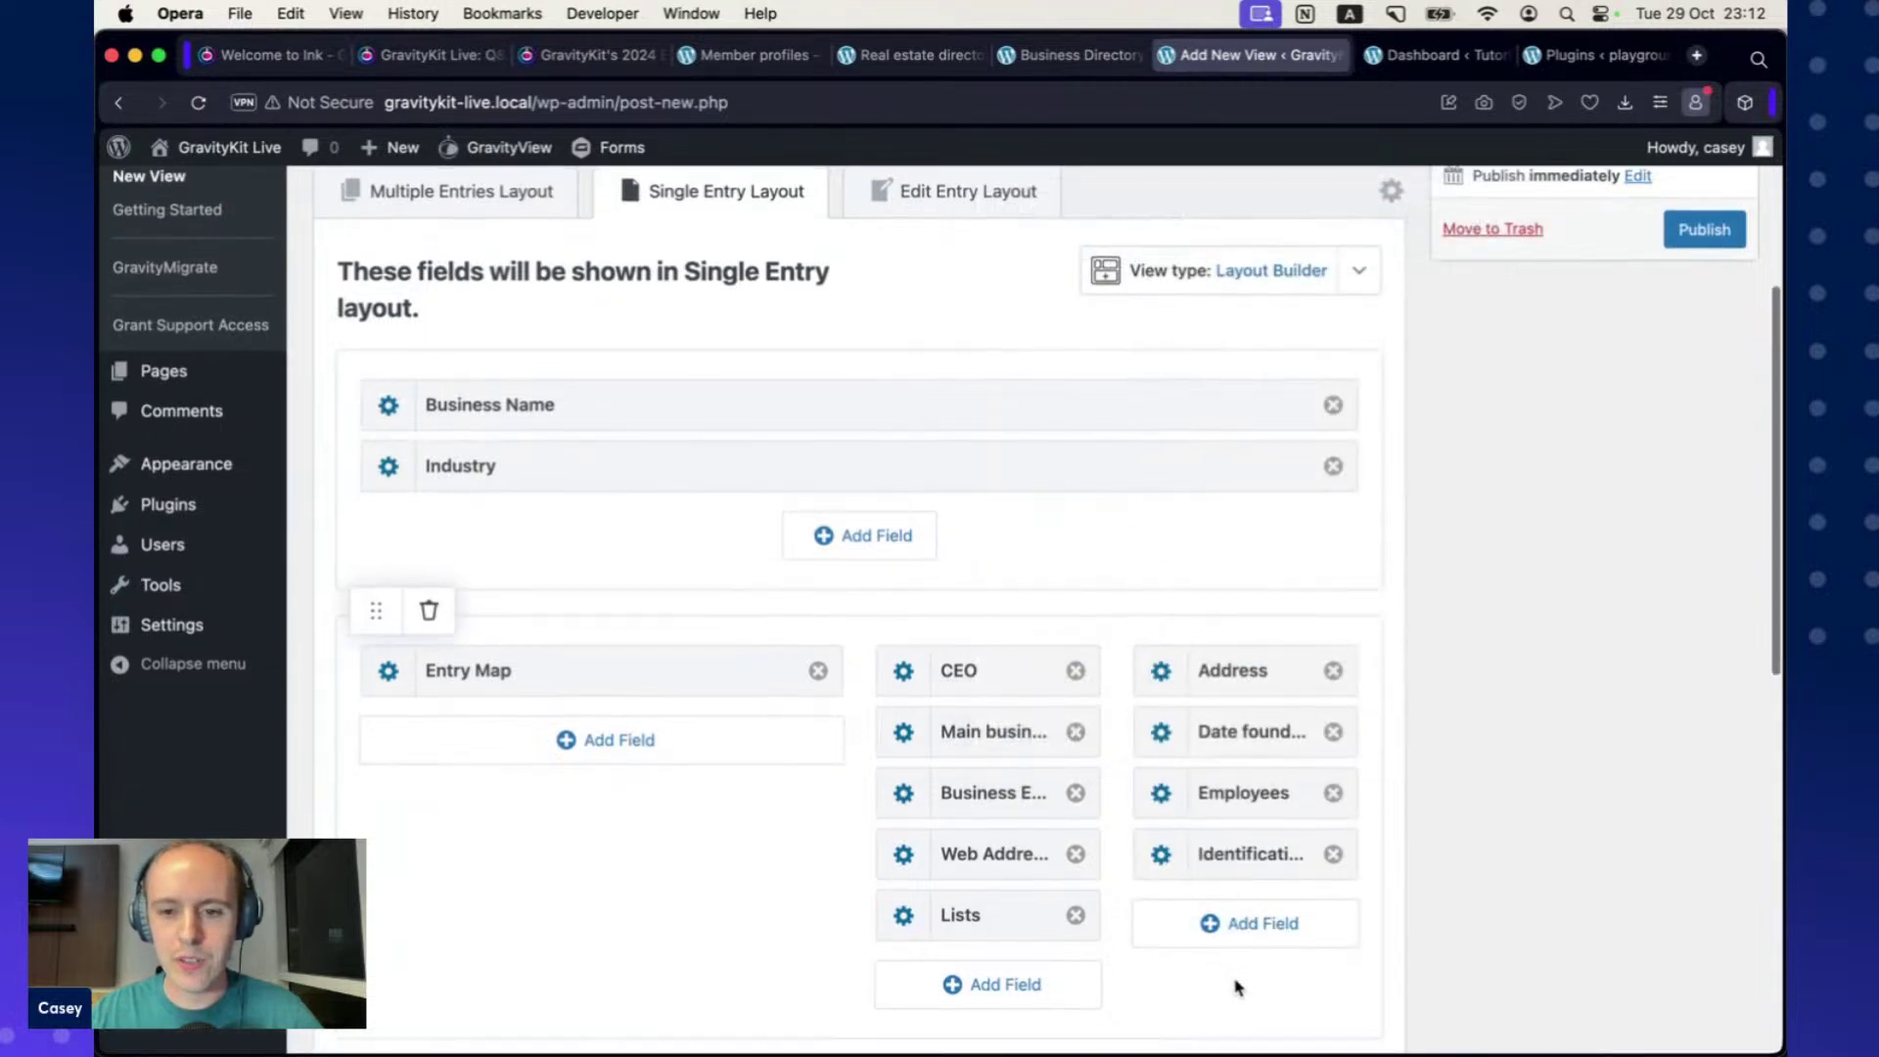
Reorder the third column's fields as Date founded, Identification number, Address, Employees.
scroll(1252, 783, down, 1)
drag(1230, 639, 1229, 810)
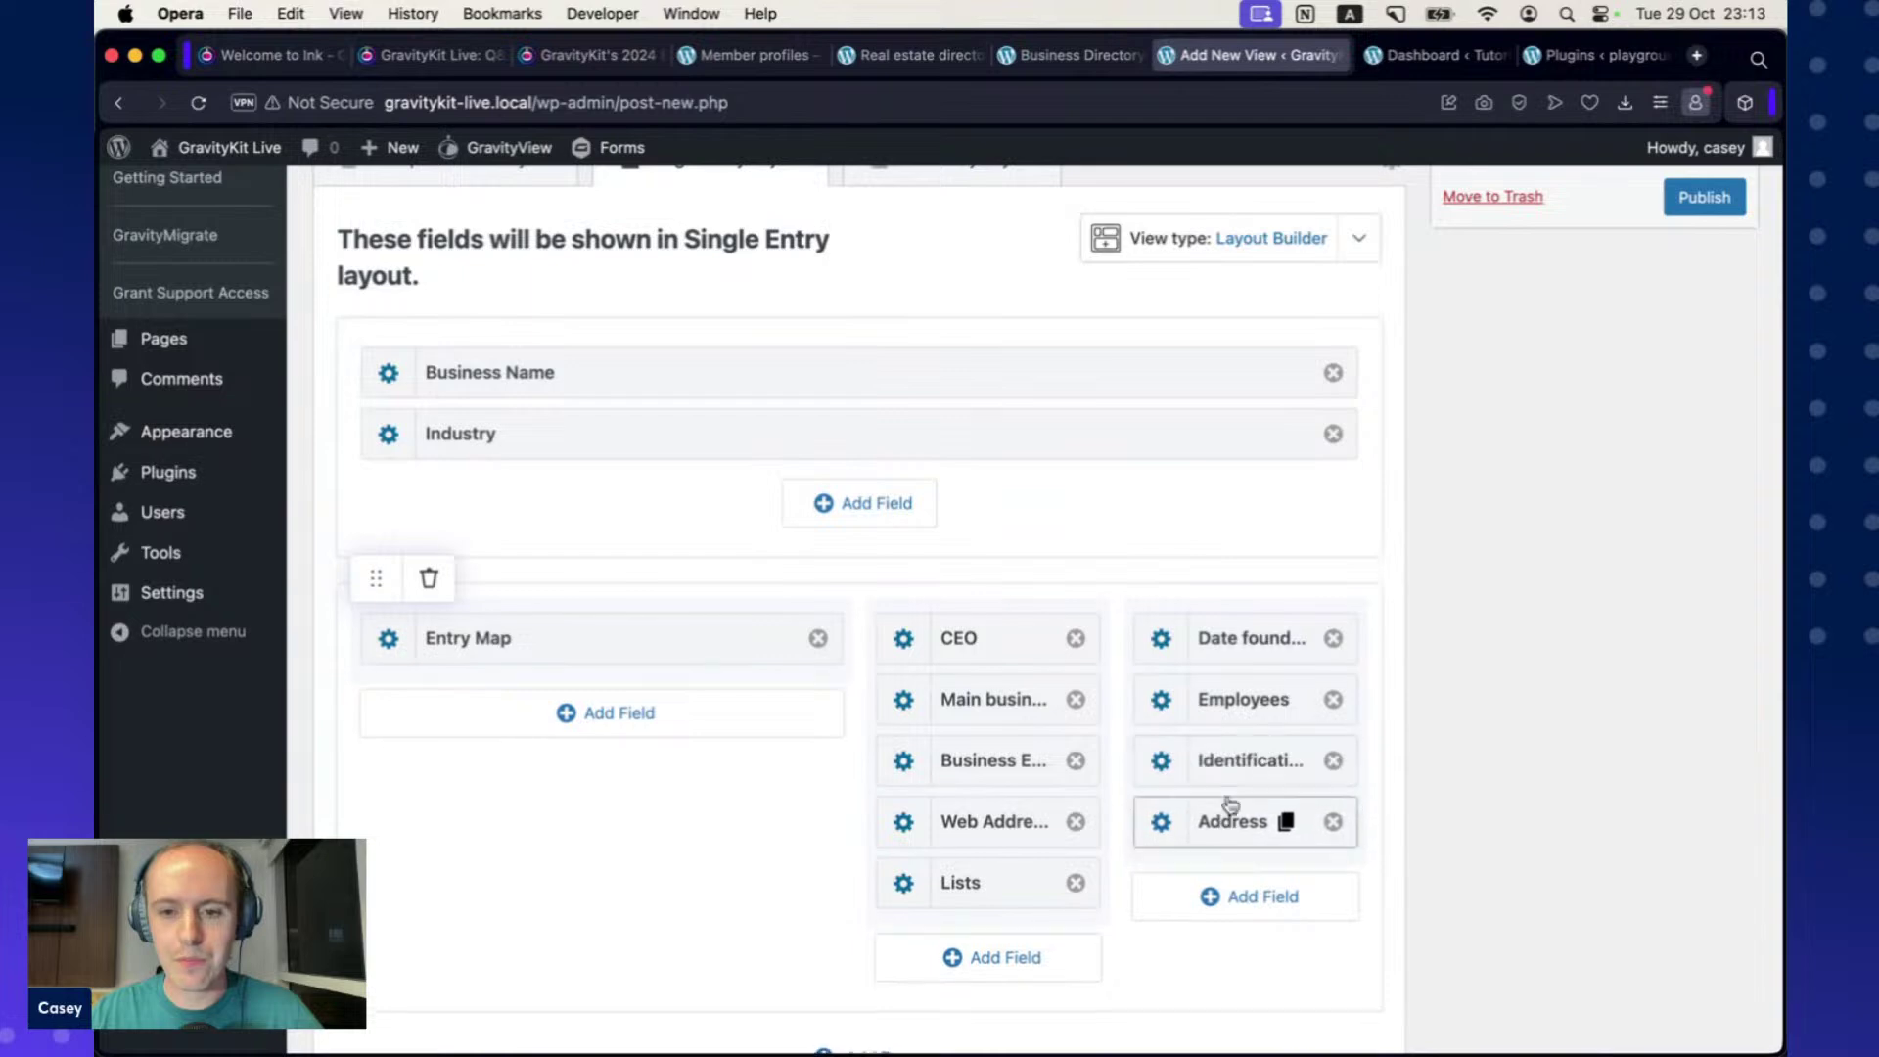
drag(1232, 699, 1231, 839)
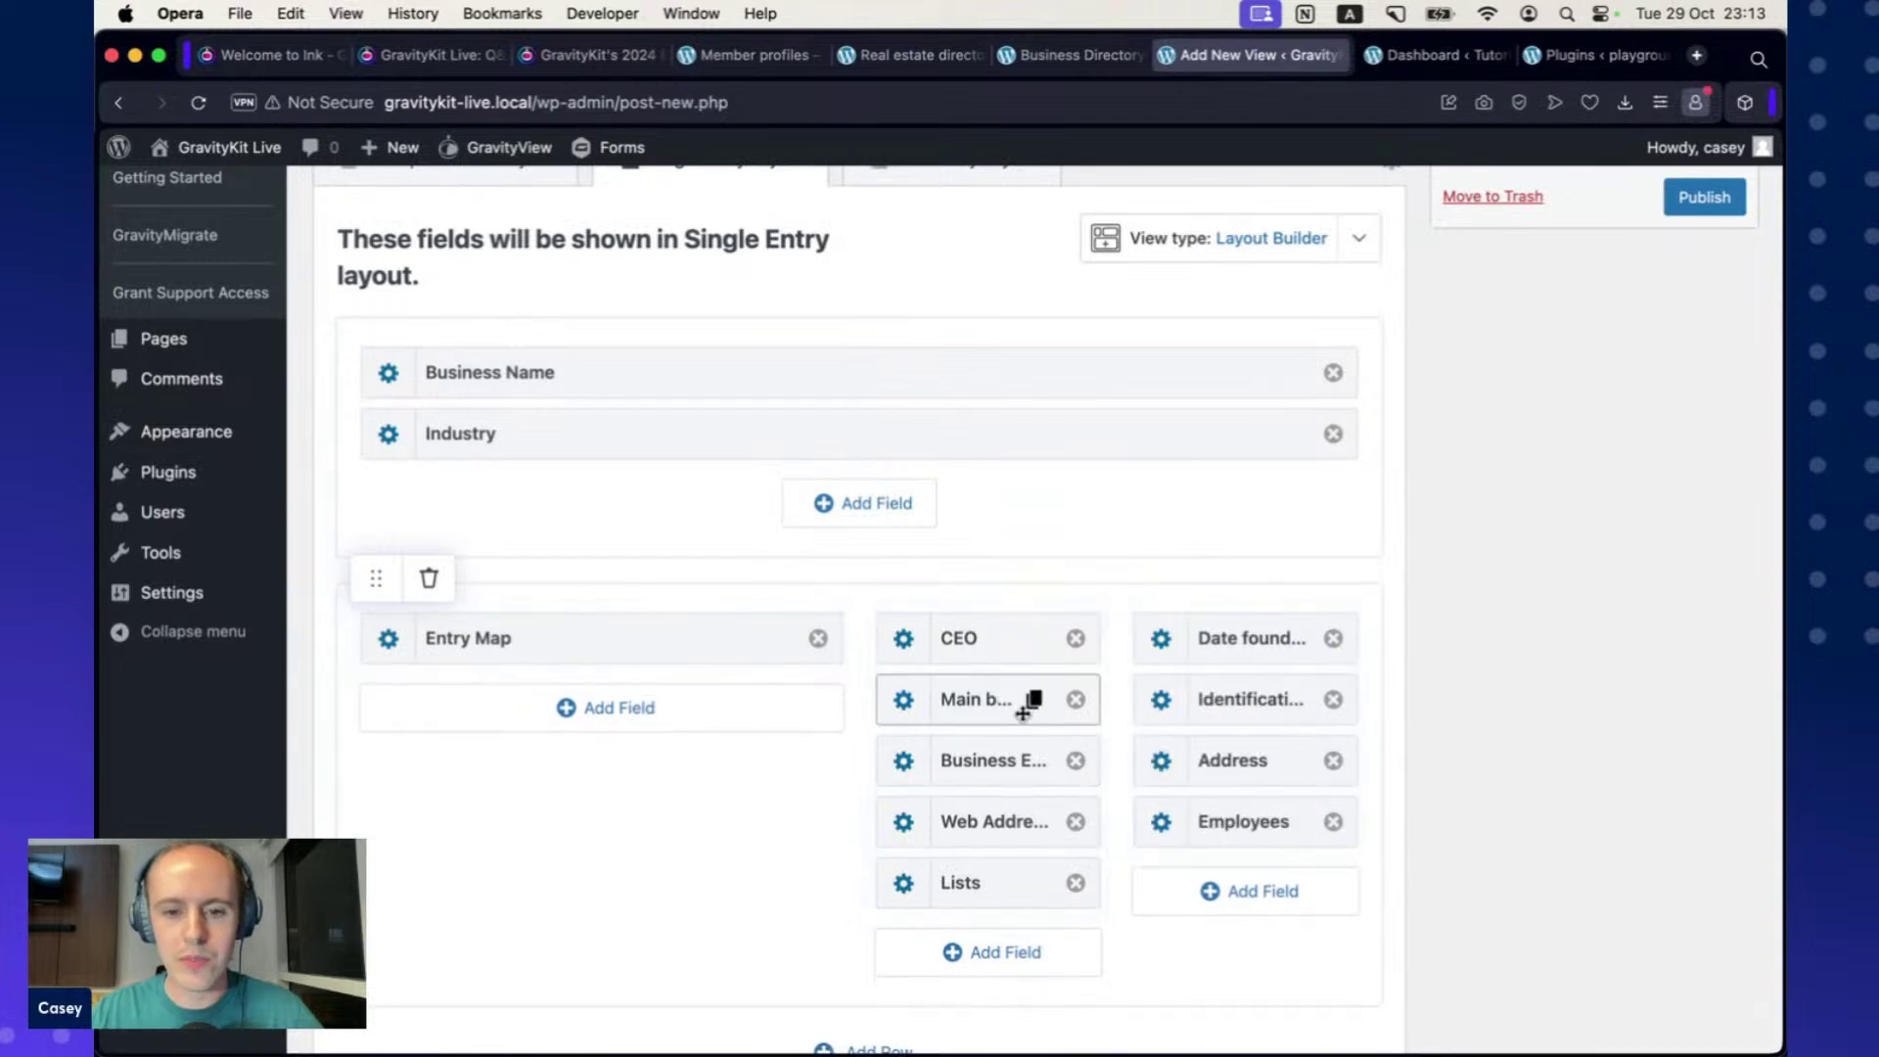
Add a full-width single-column row below the map row and place the Business Description field in it.
scroll(742, 761, down, 3)
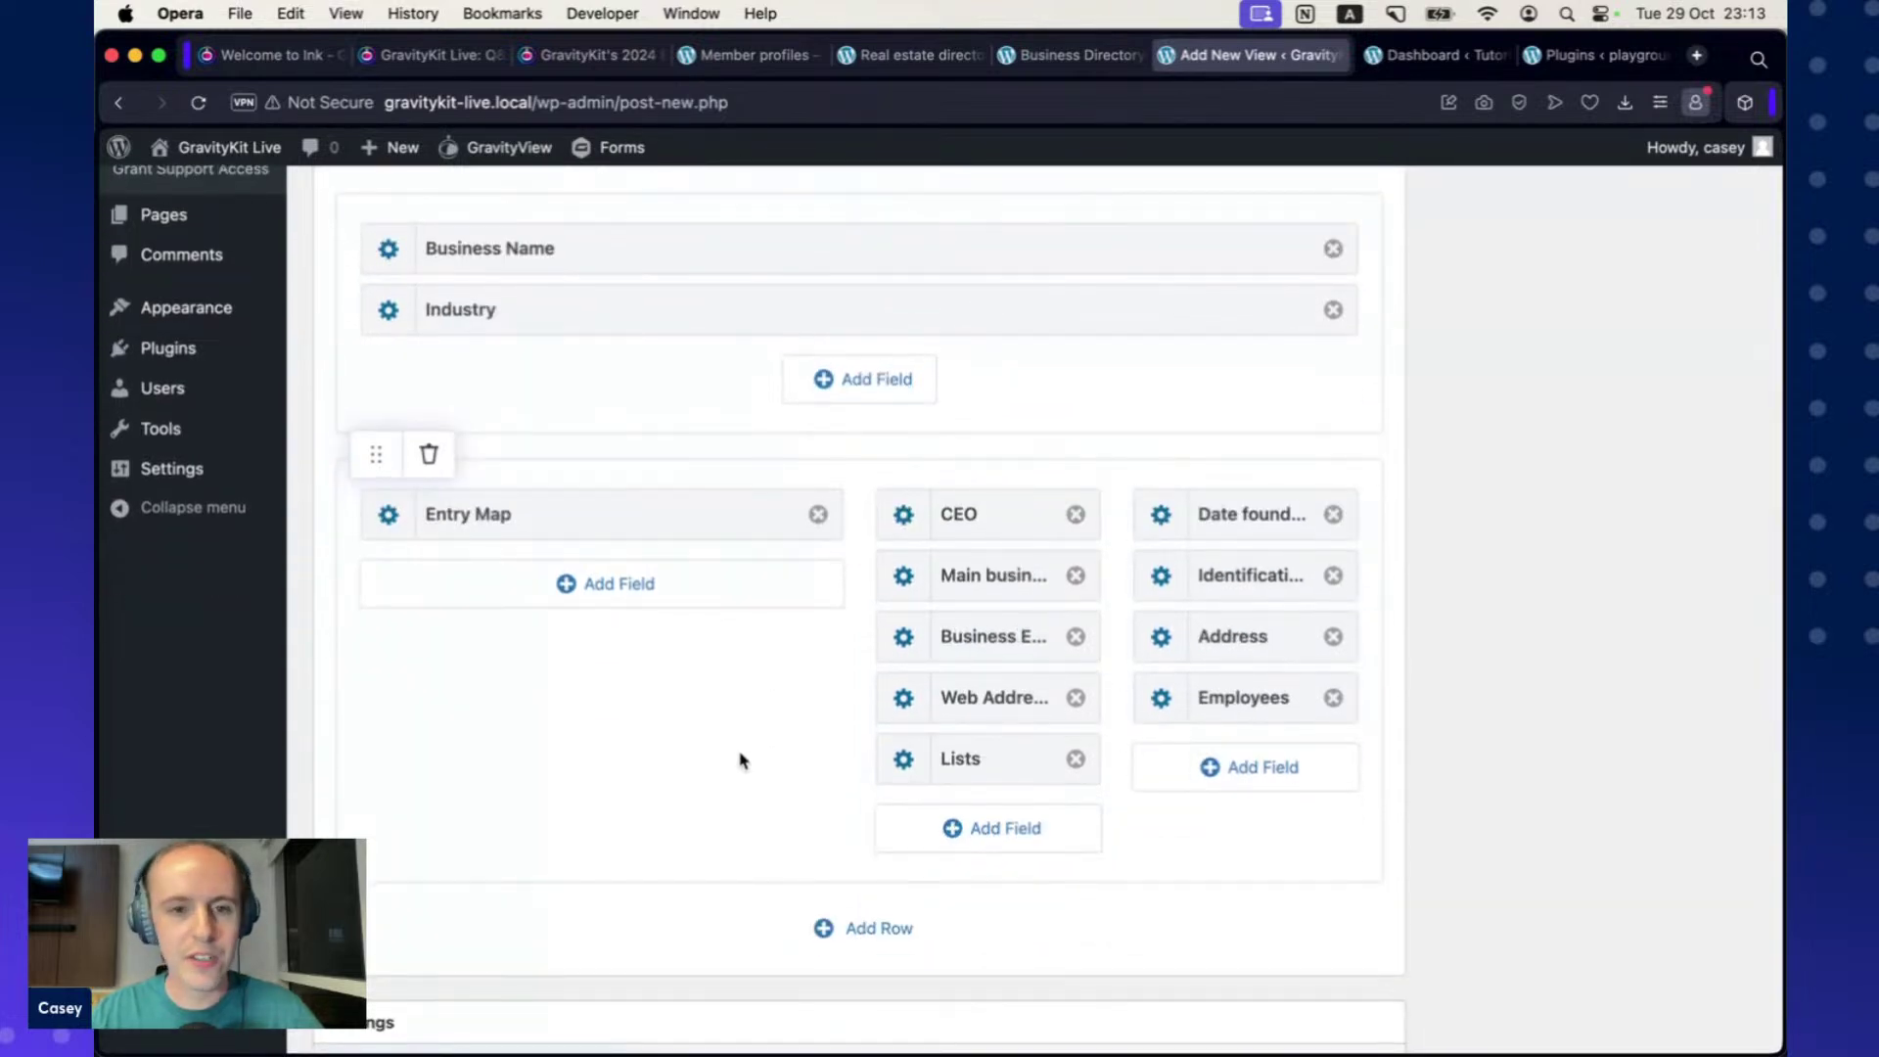
scroll(990, 306, down, 5)
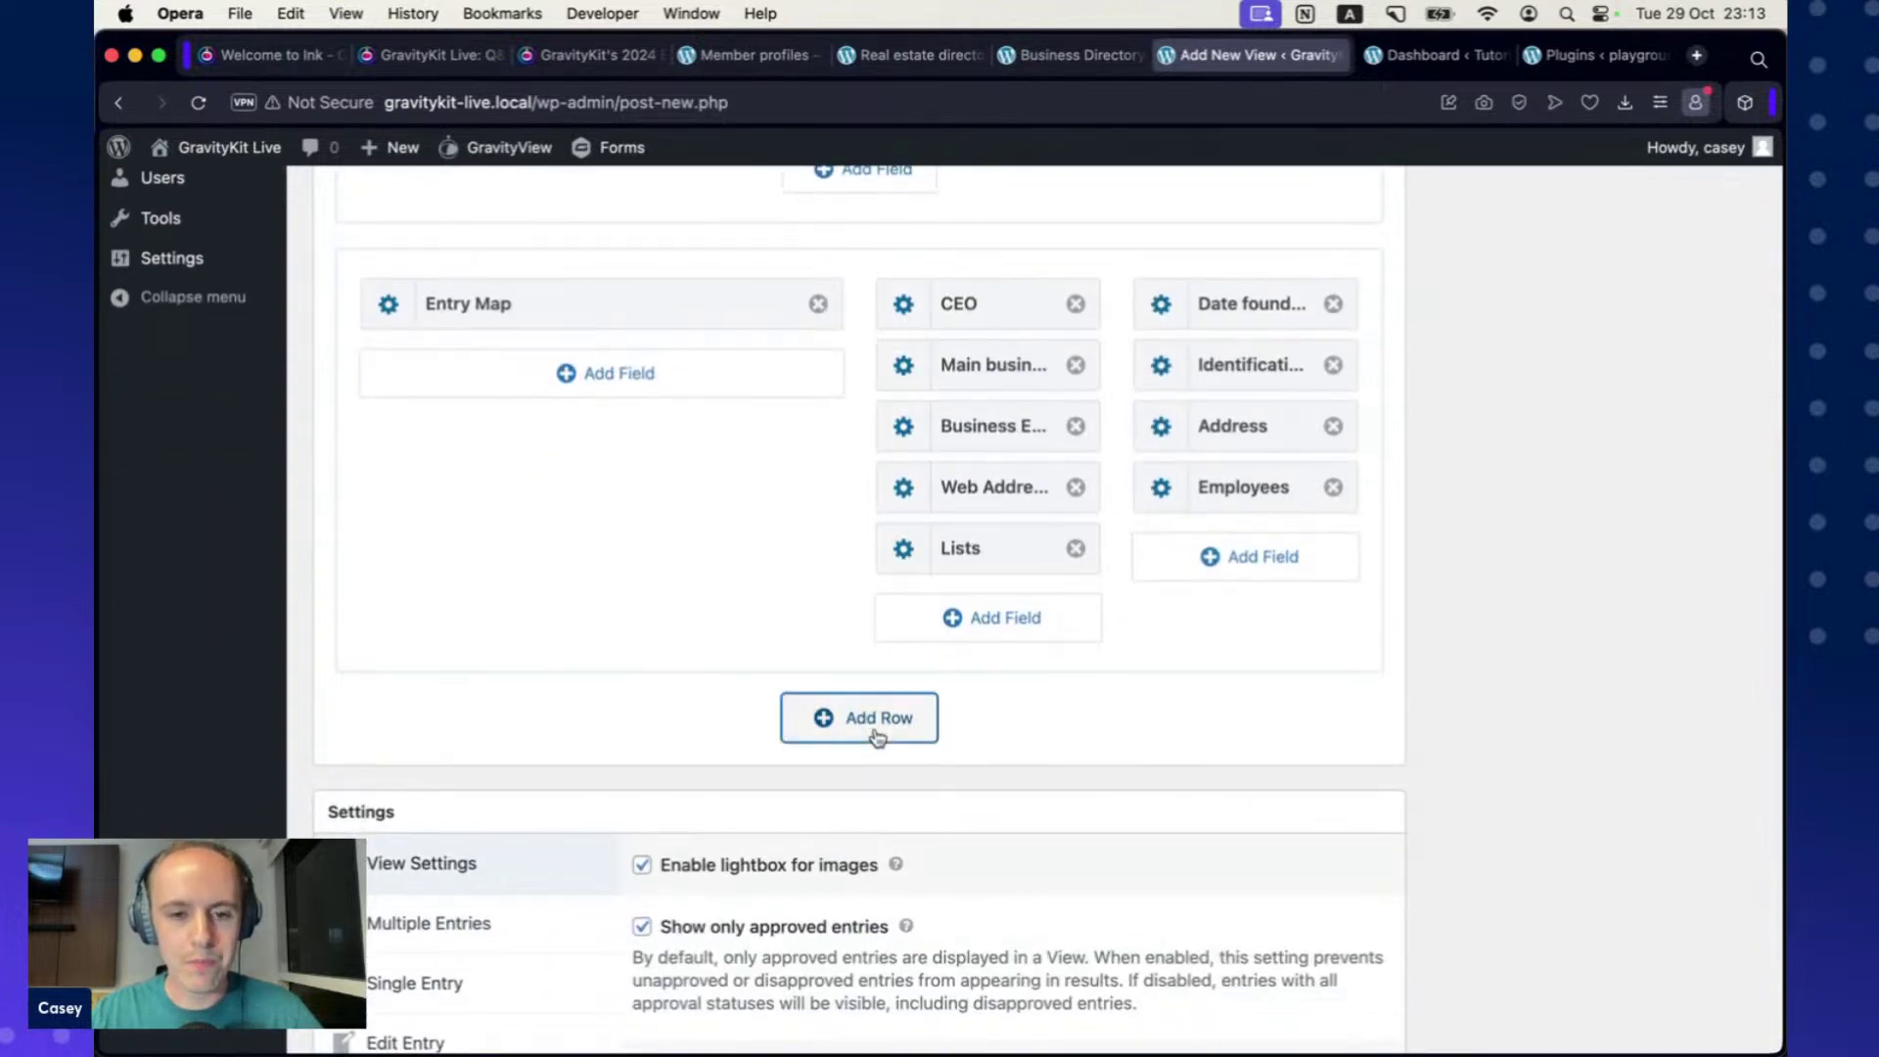
click(877, 724)
scroll(877, 737, down, 2)
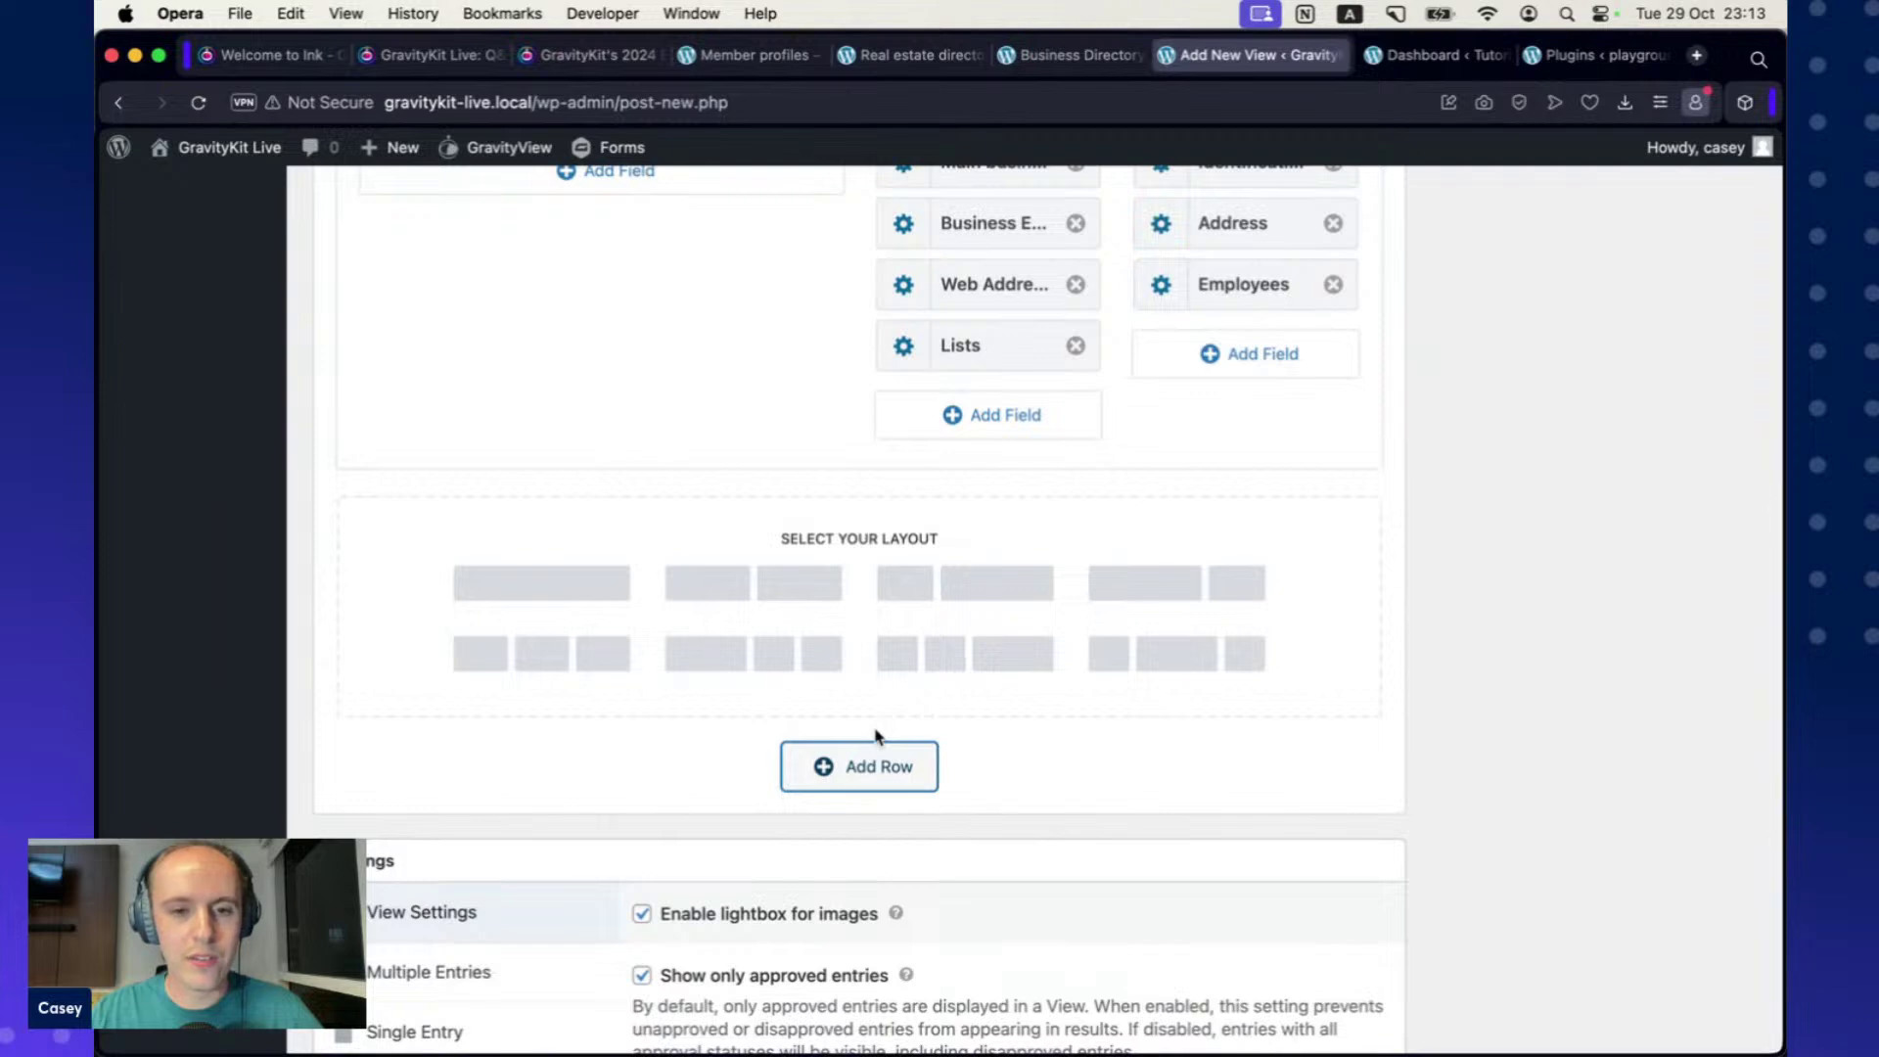
click(594, 587)
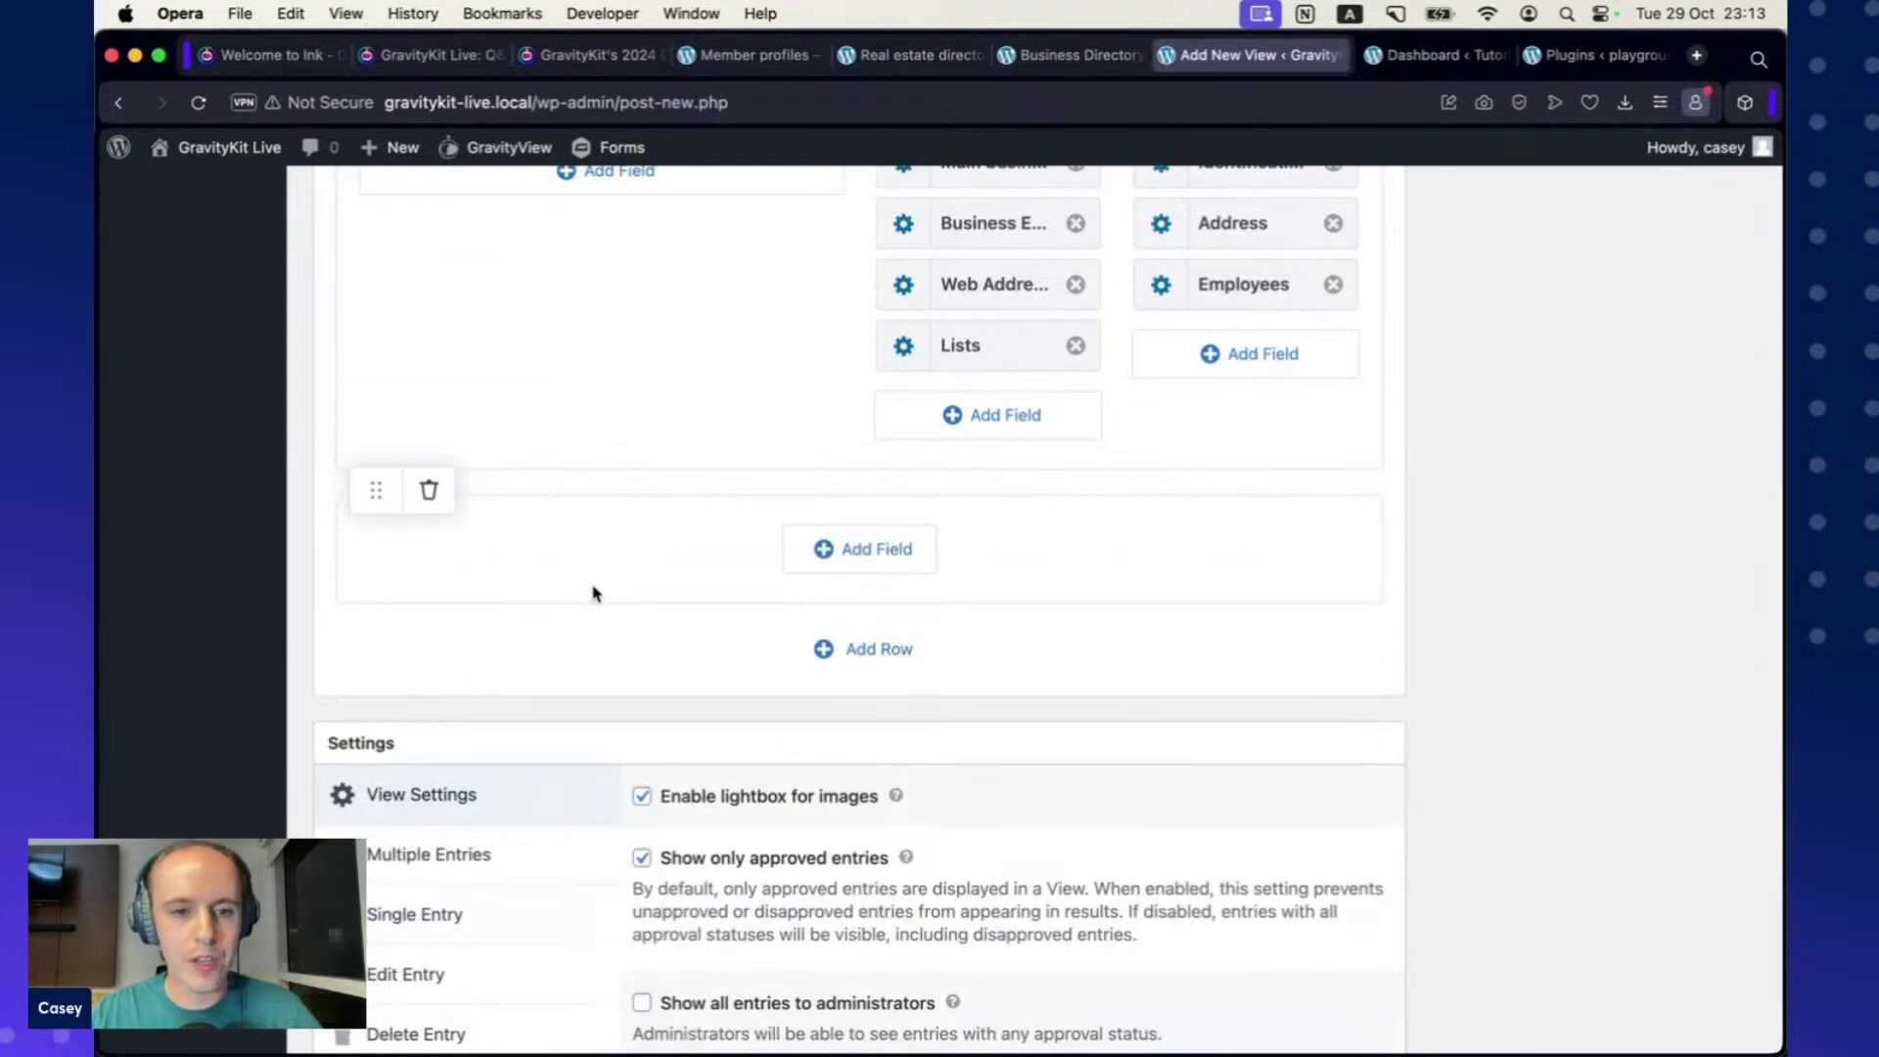
click(866, 553)
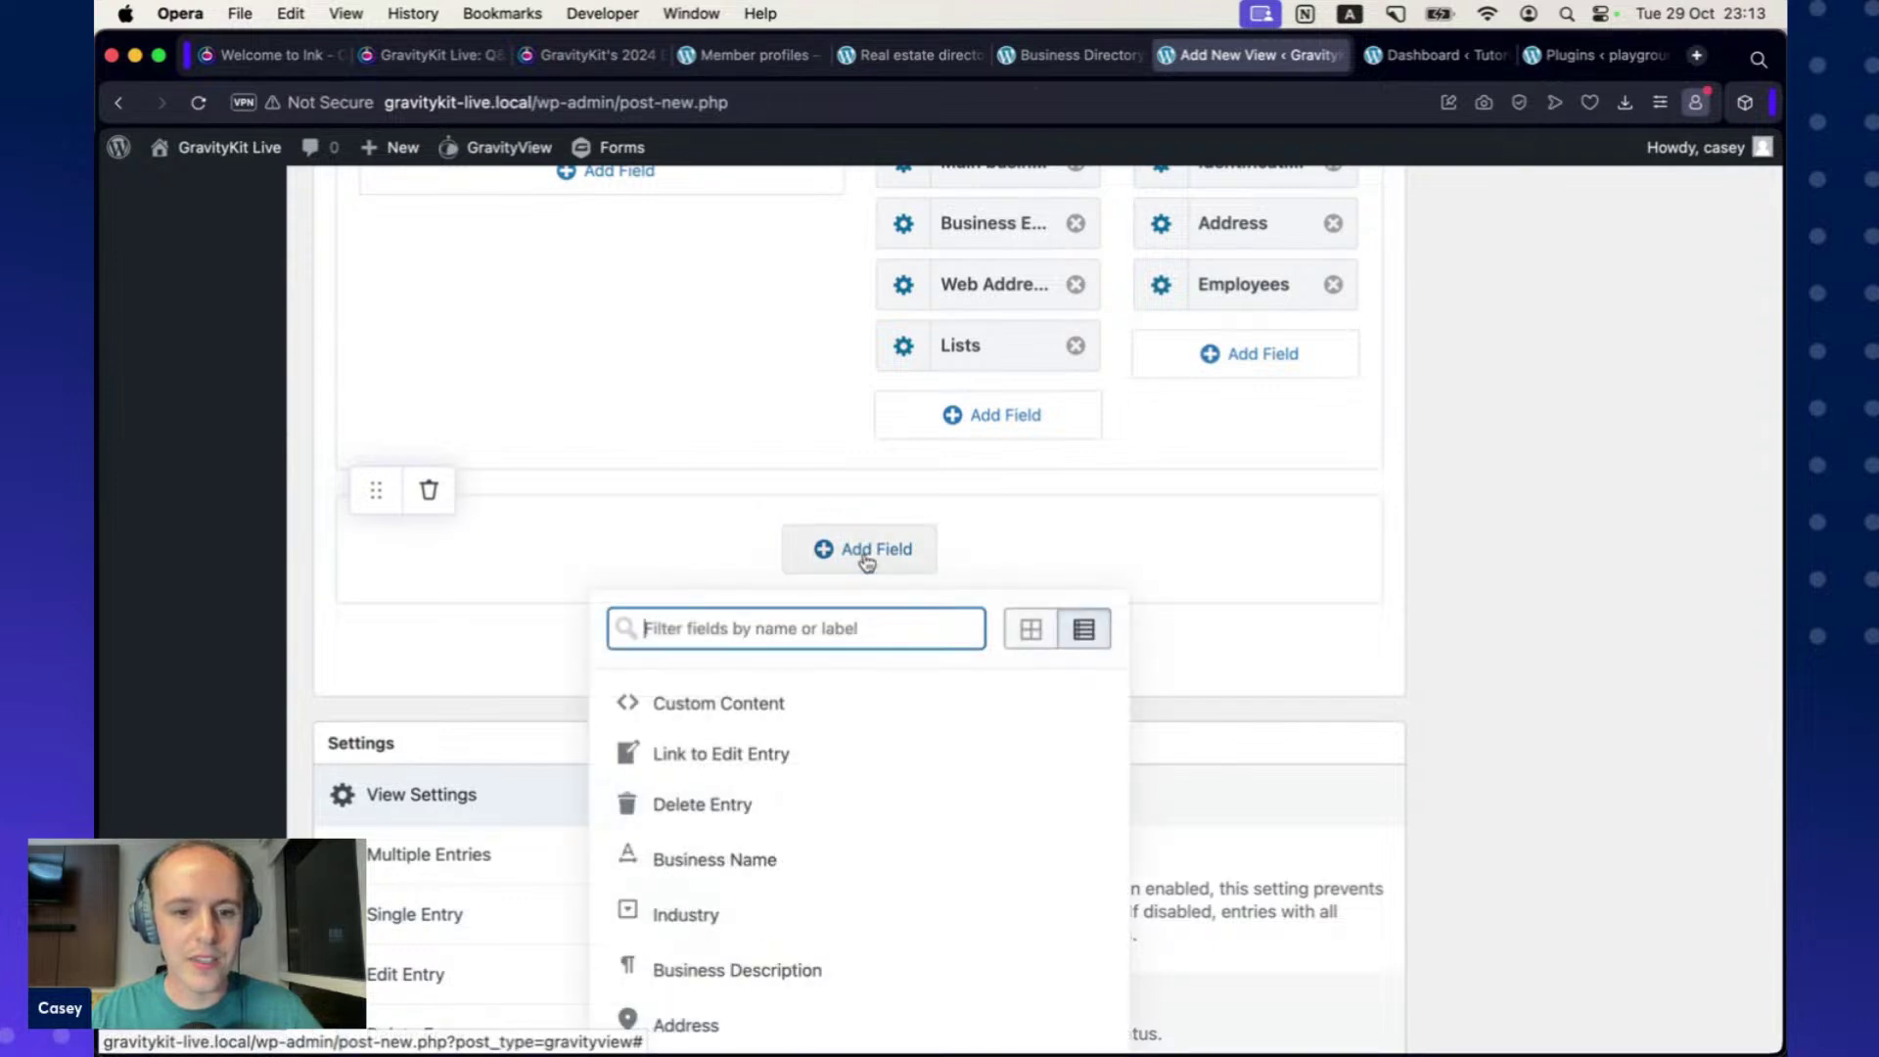
scroll(797, 851, down, 1)
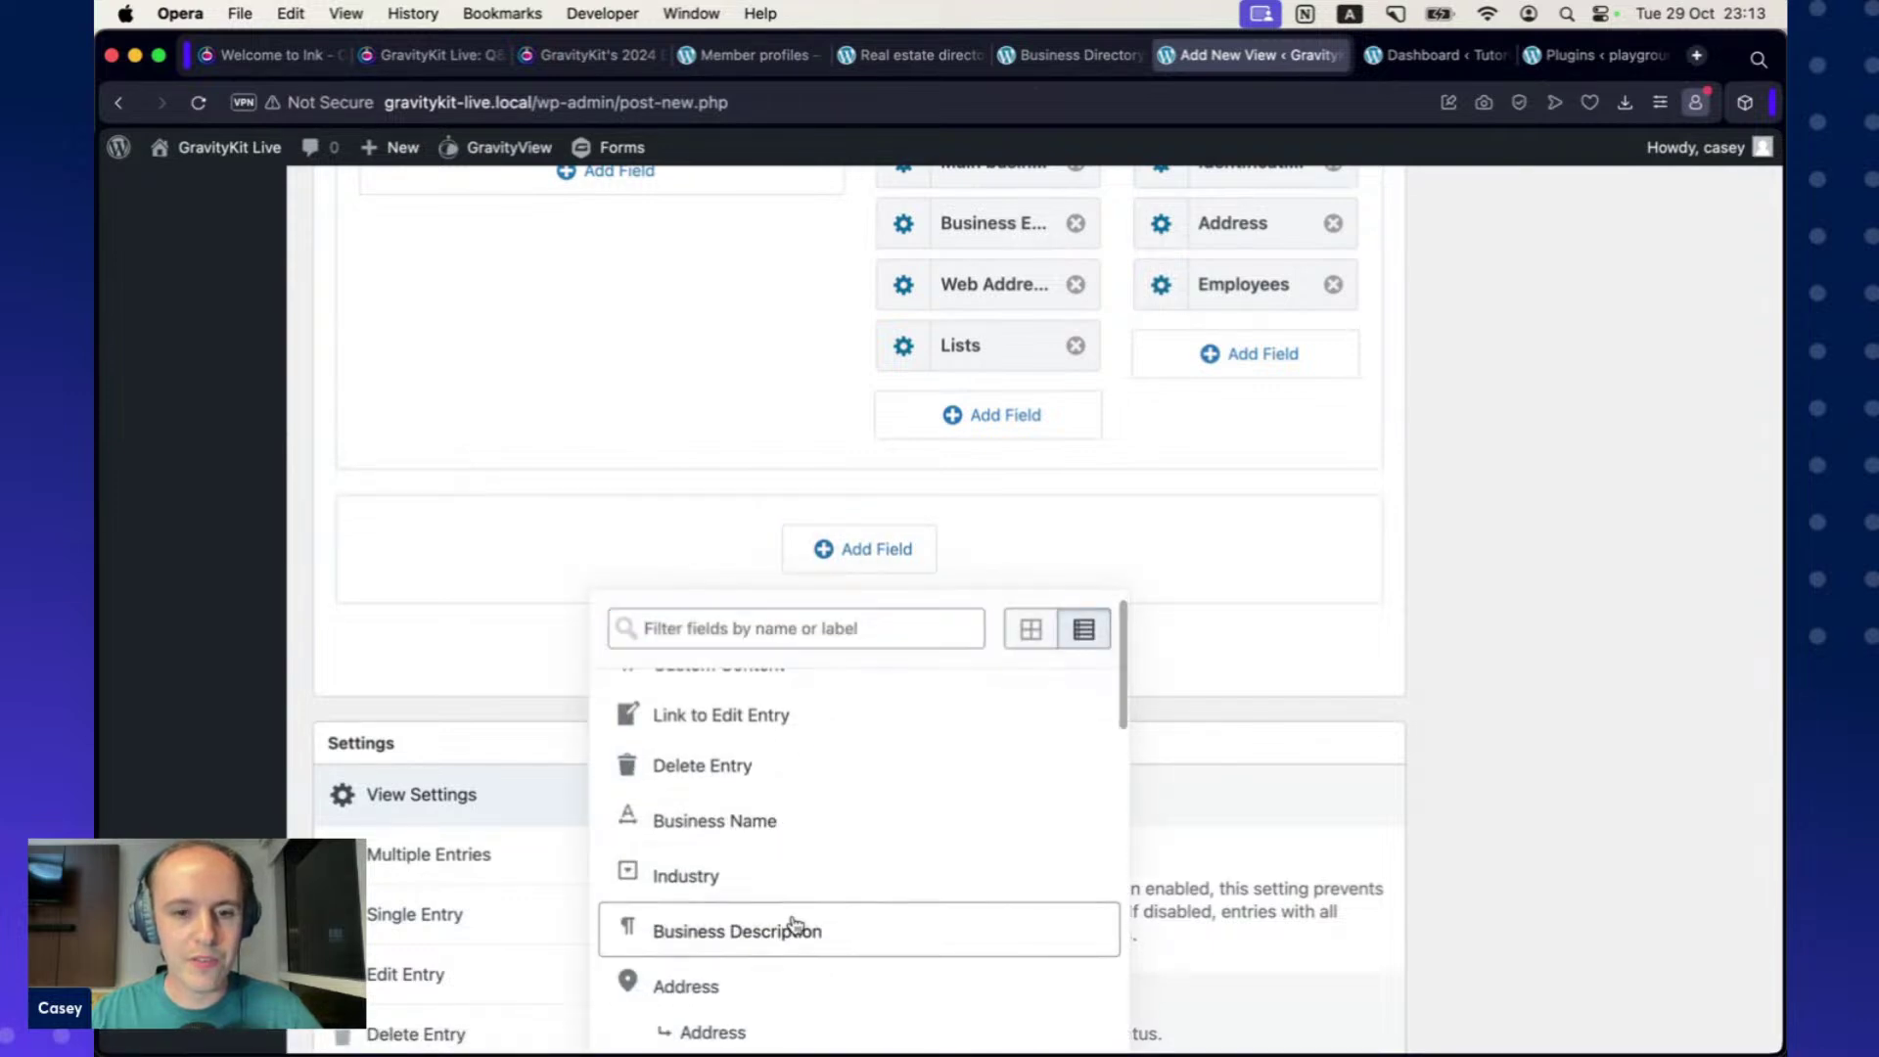
click(795, 928)
click(1279, 703)
Enable the label for the Business Description field in its settings and close them.
scroll(1263, 707, up, 1)
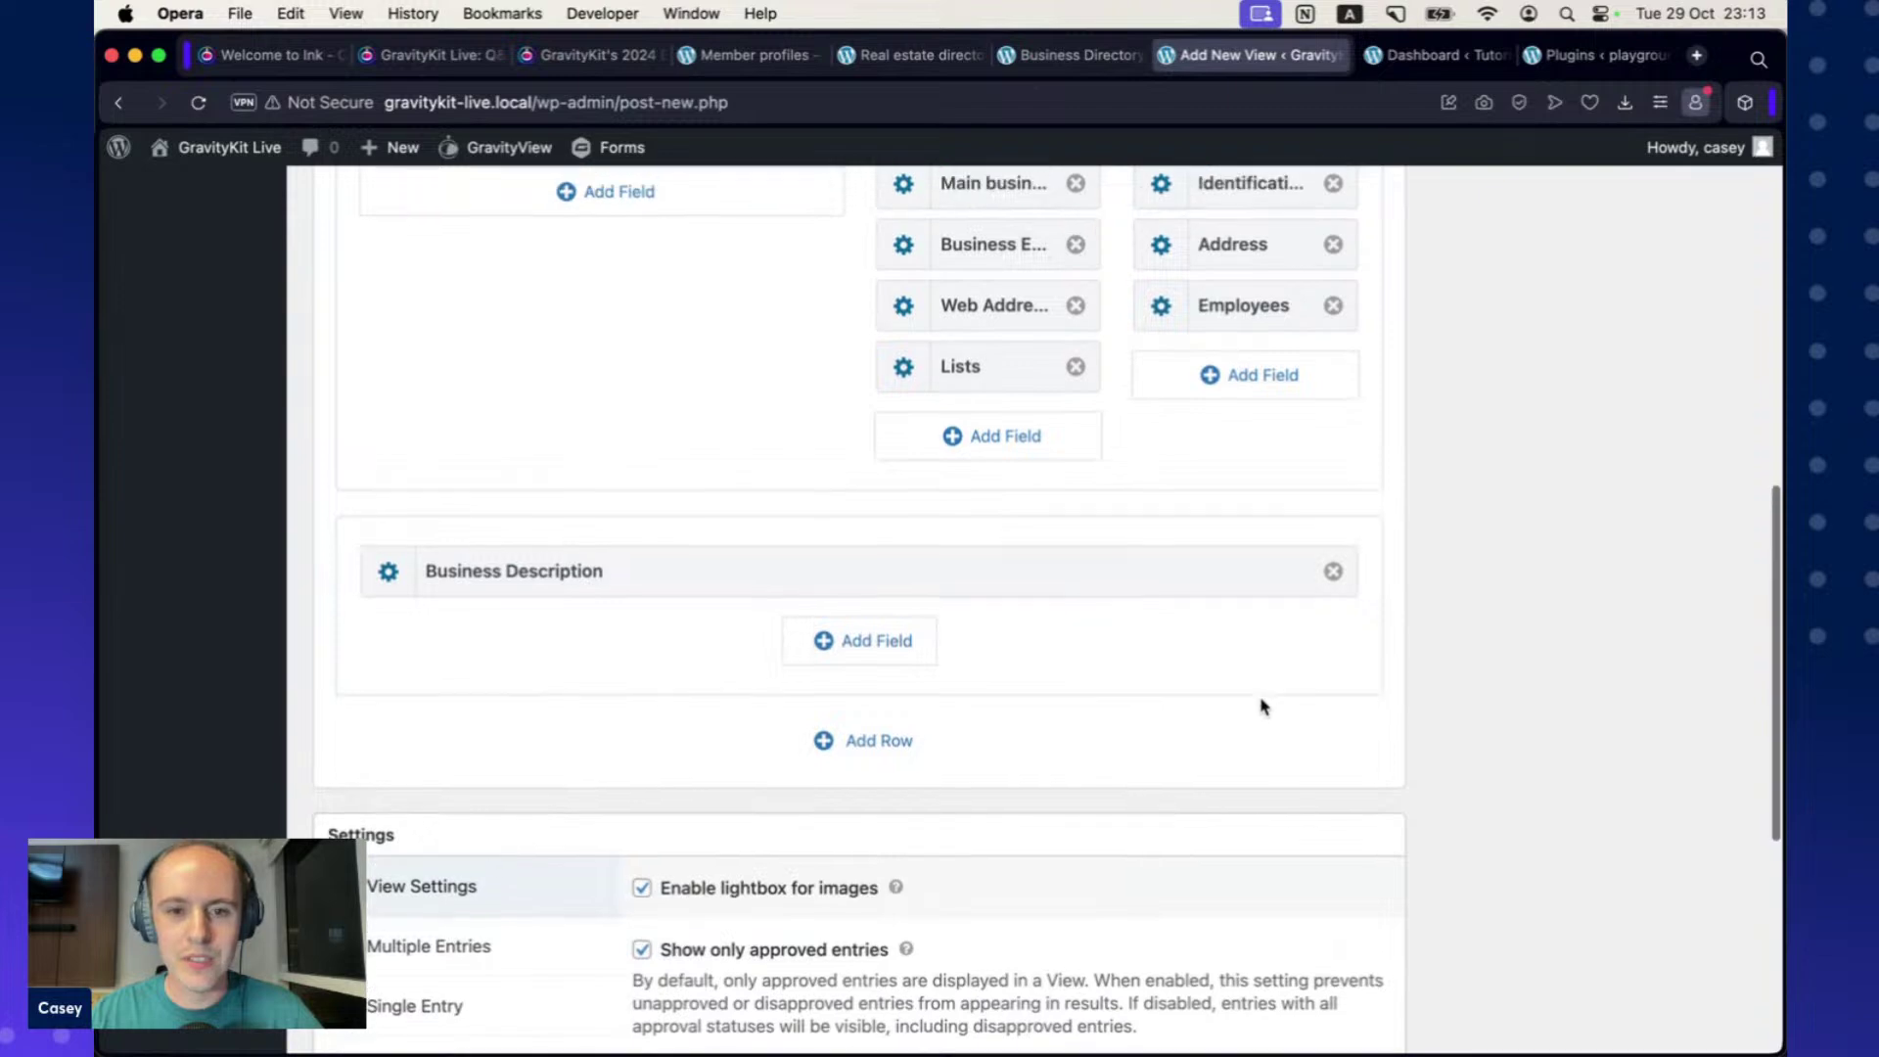
scroll(1263, 707, up, 3)
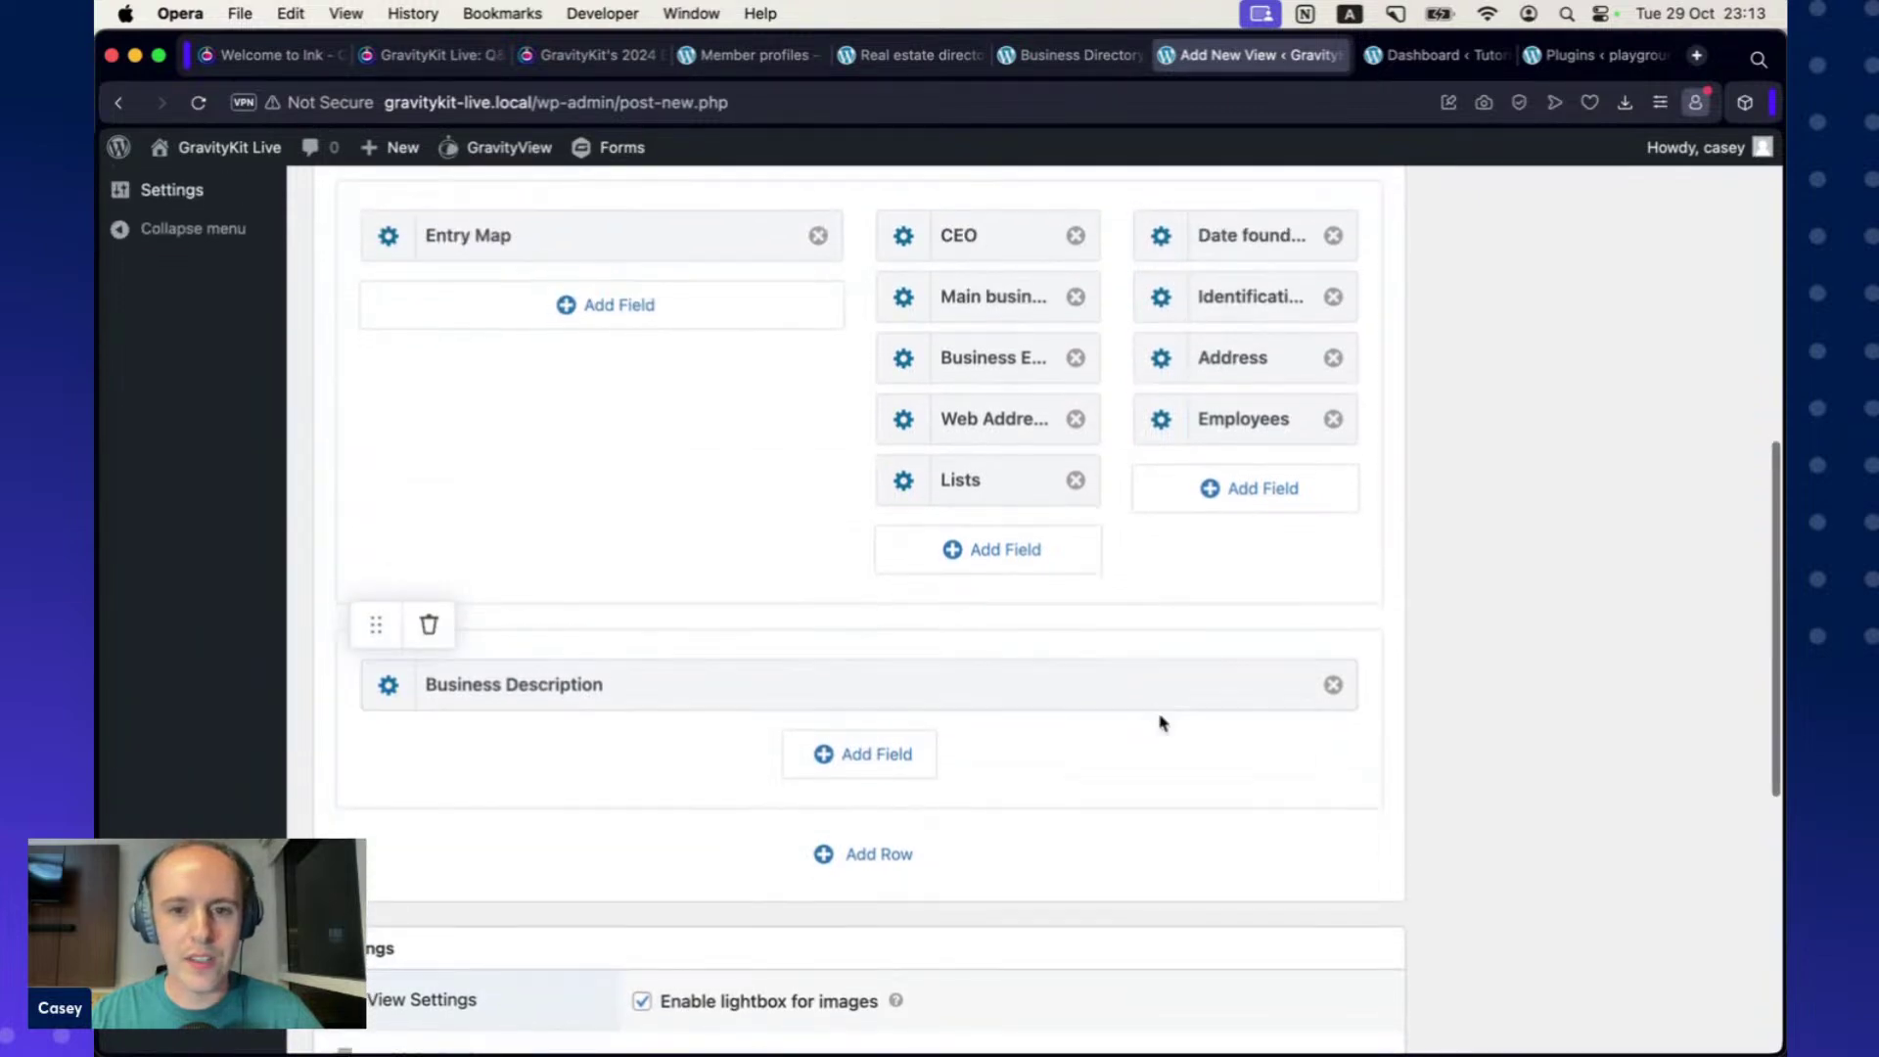
scroll(382, 679, down, 1)
click(387, 663)
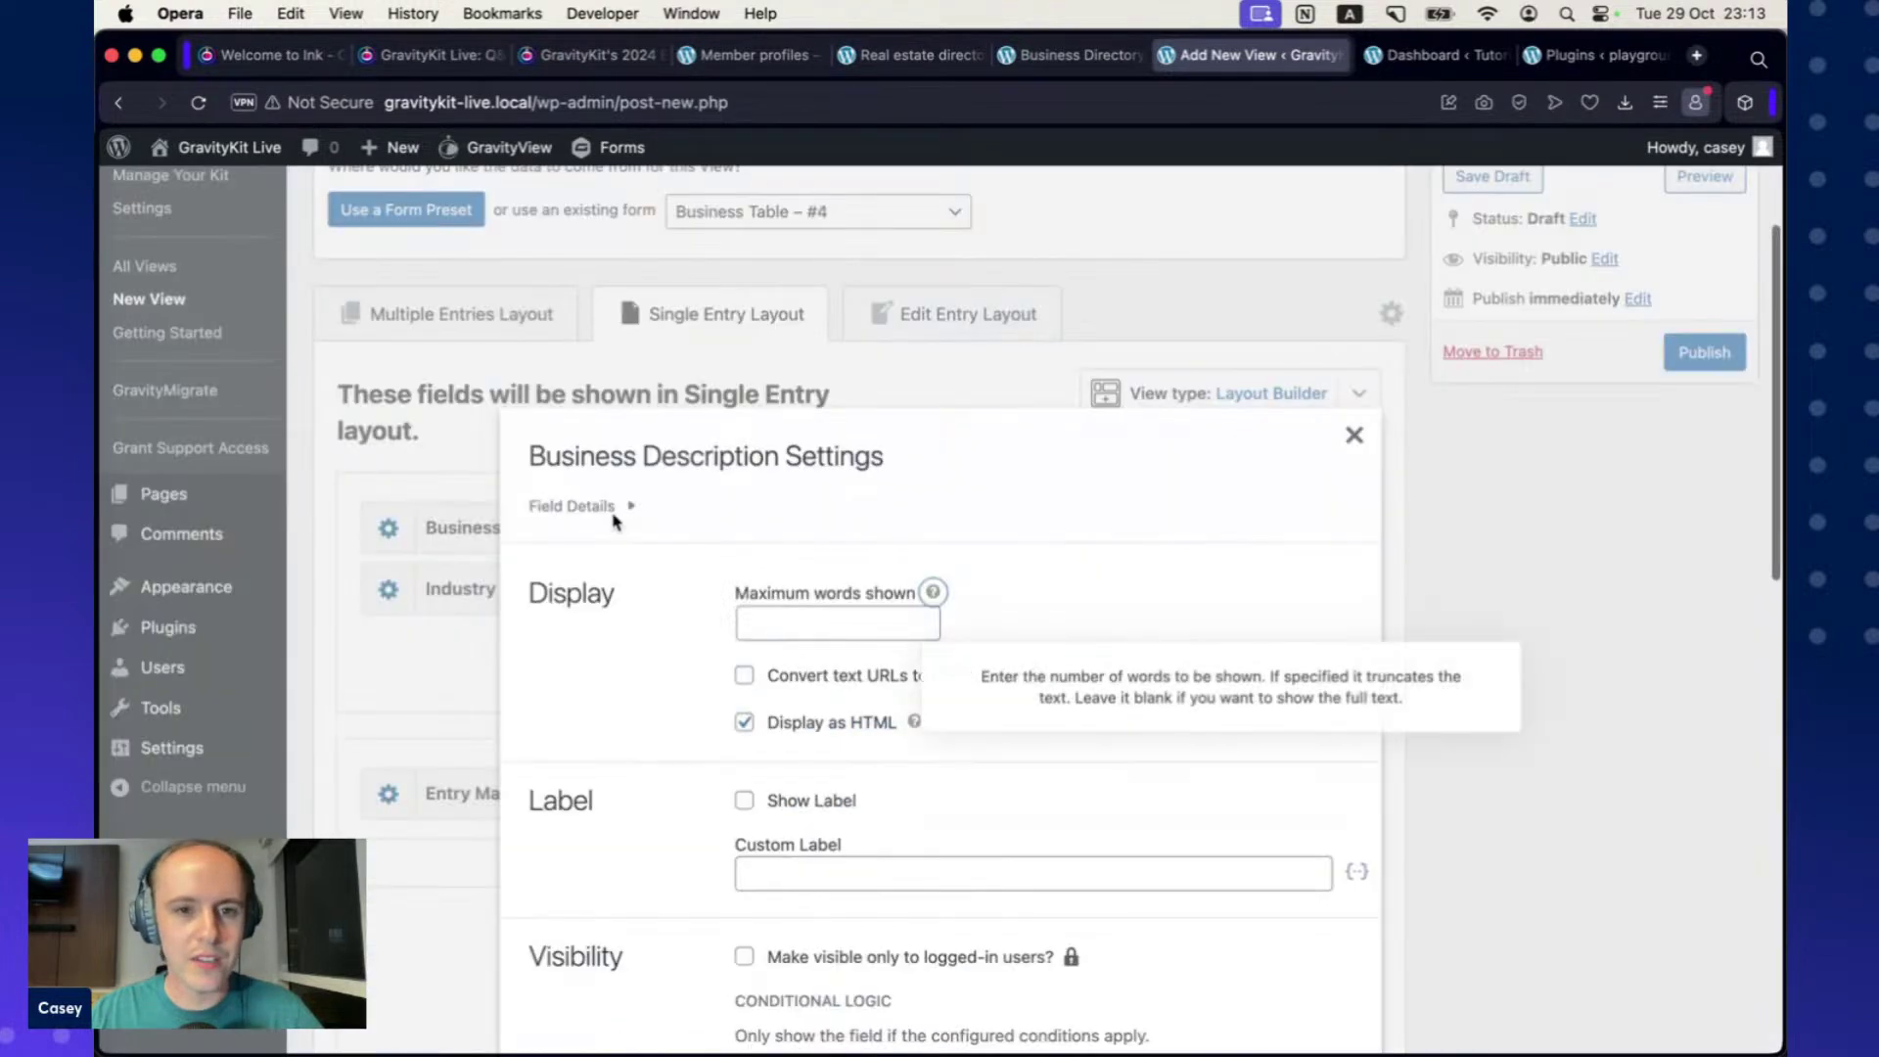
scroll(789, 695, down, 3)
click(804, 623)
click(1466, 695)
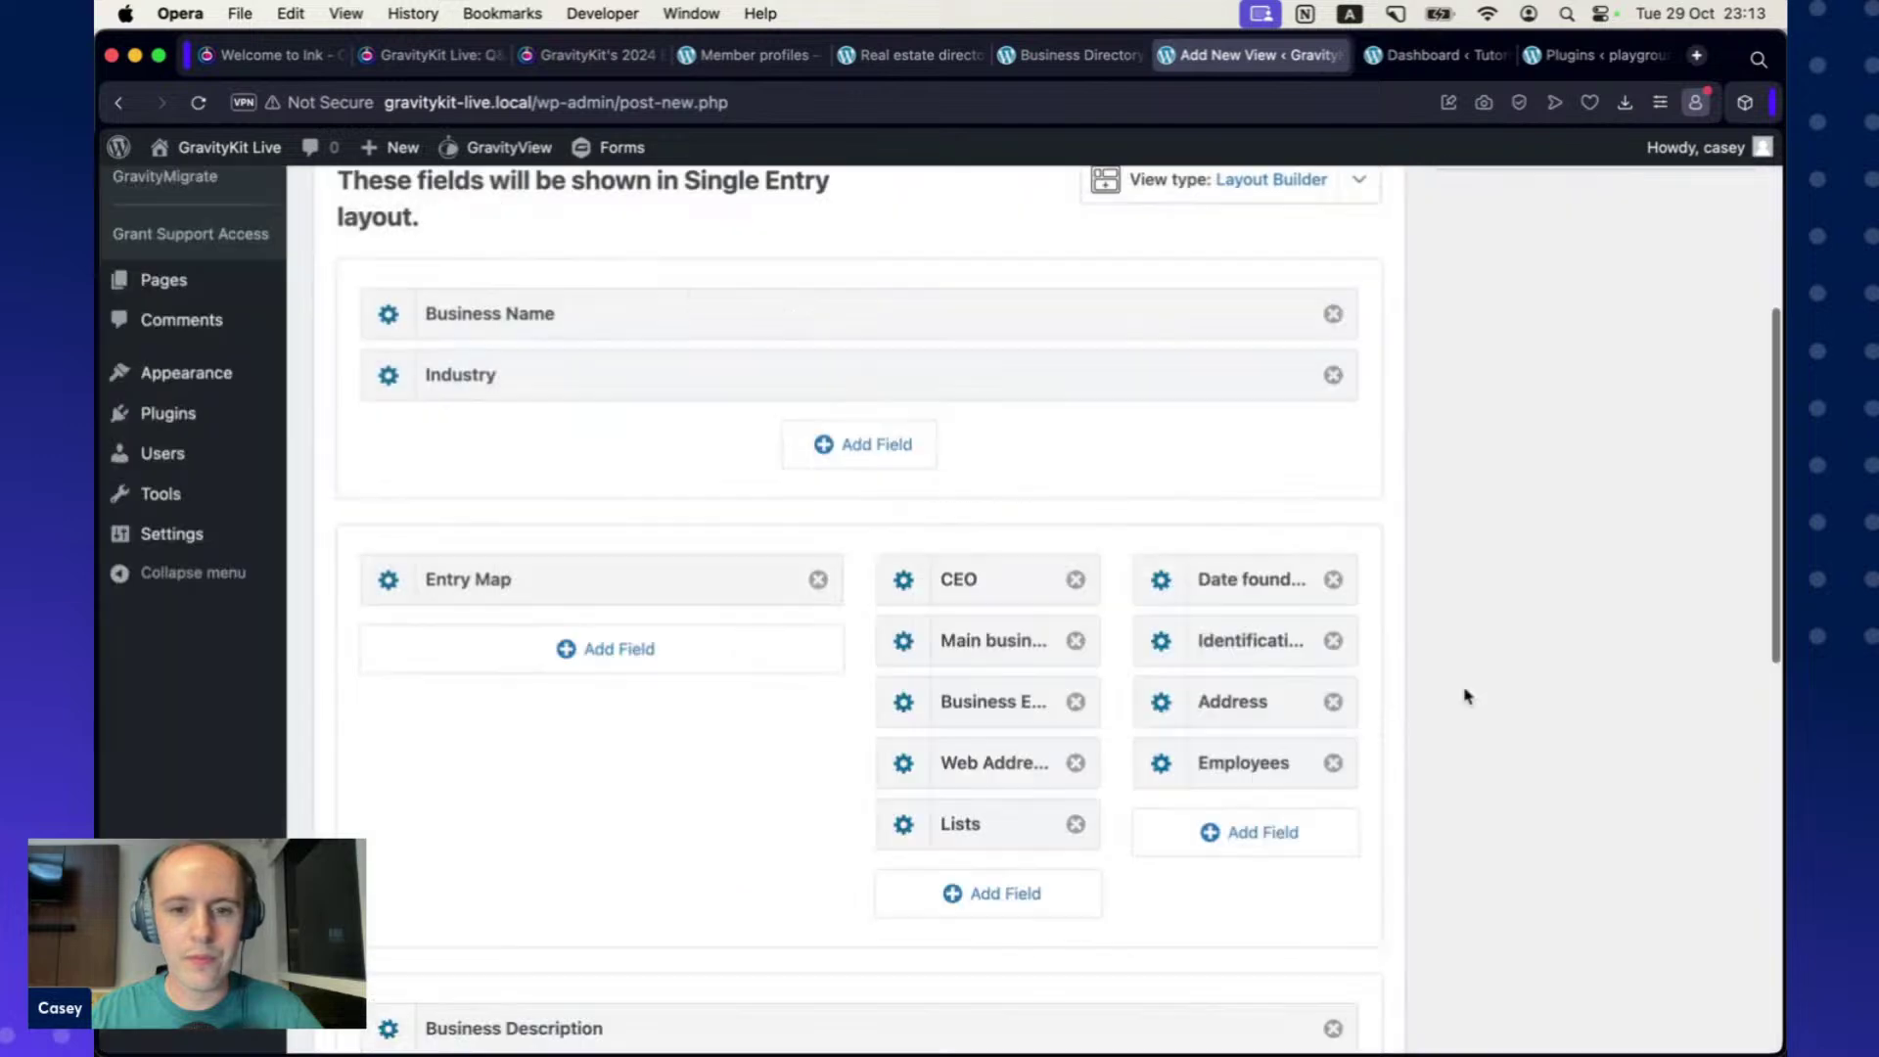
Disable showing only approved entries for the View and allow REST access in its permissions.
scroll(773, 679, down, 3)
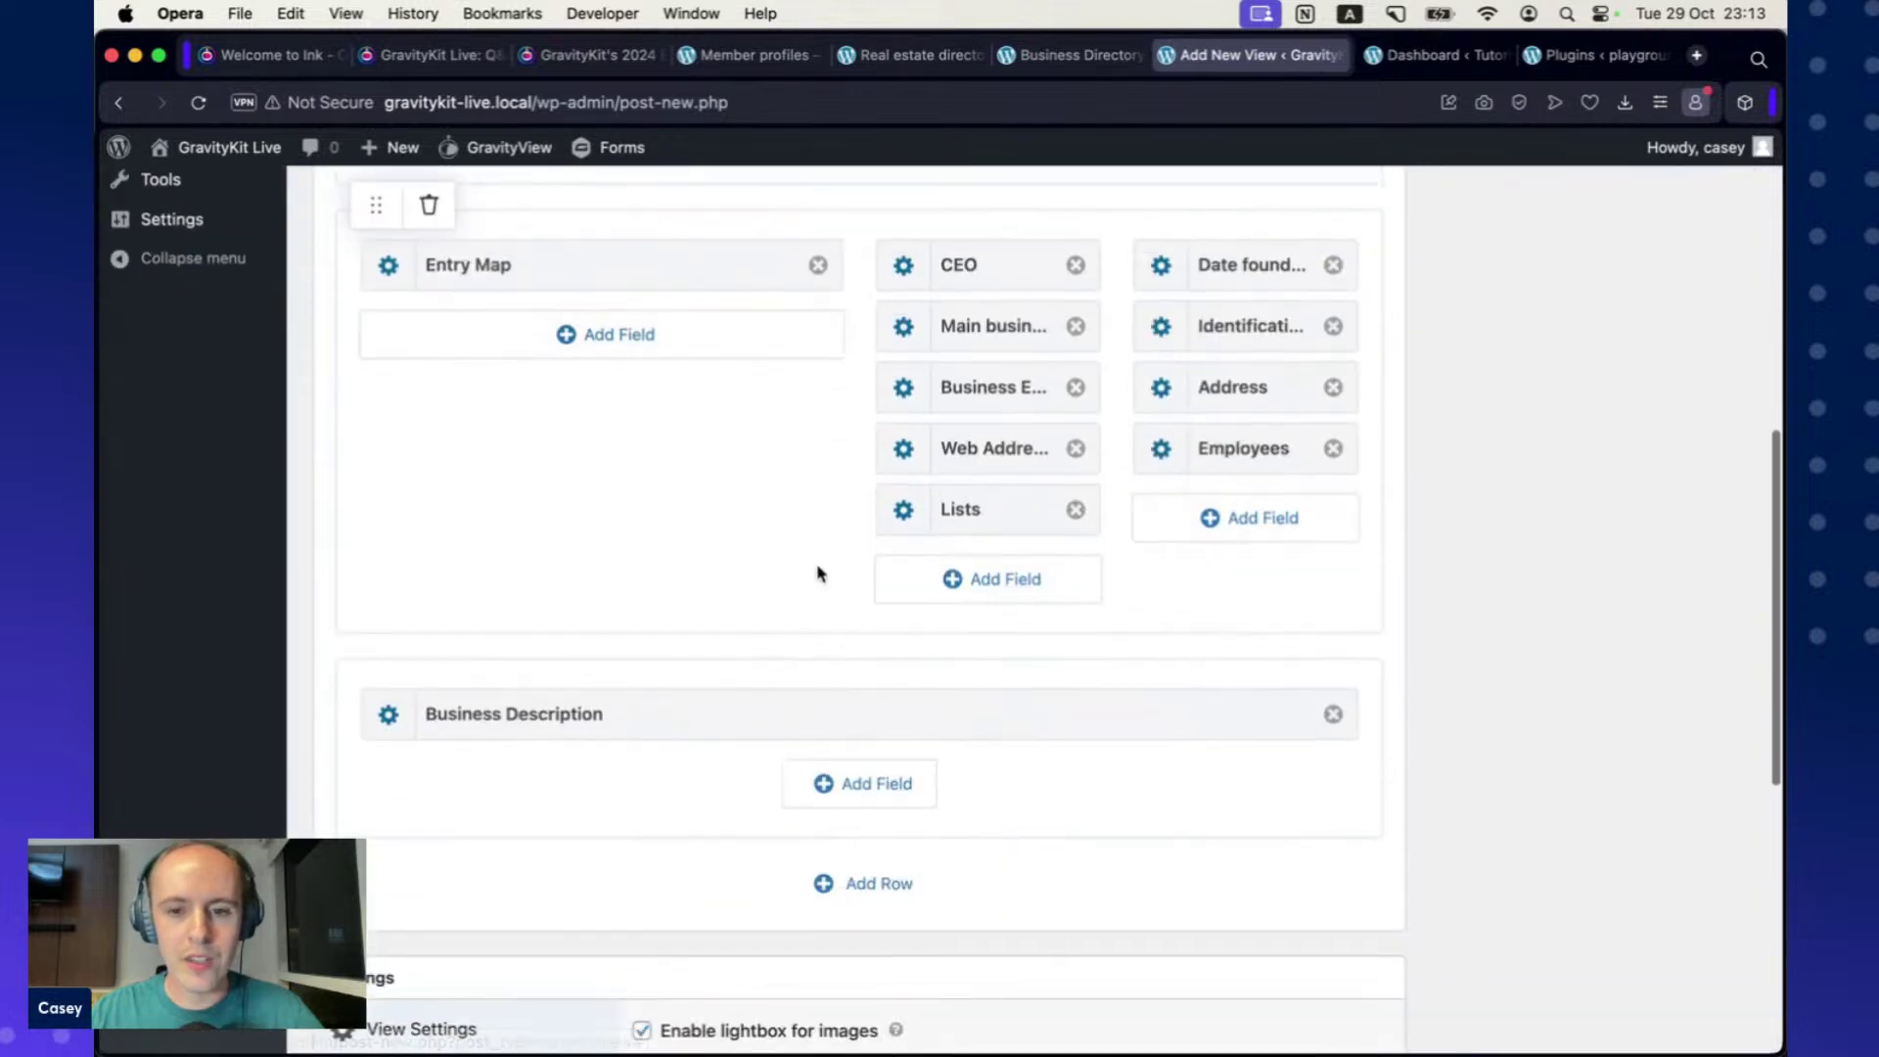
scroll(820, 575, down, 7)
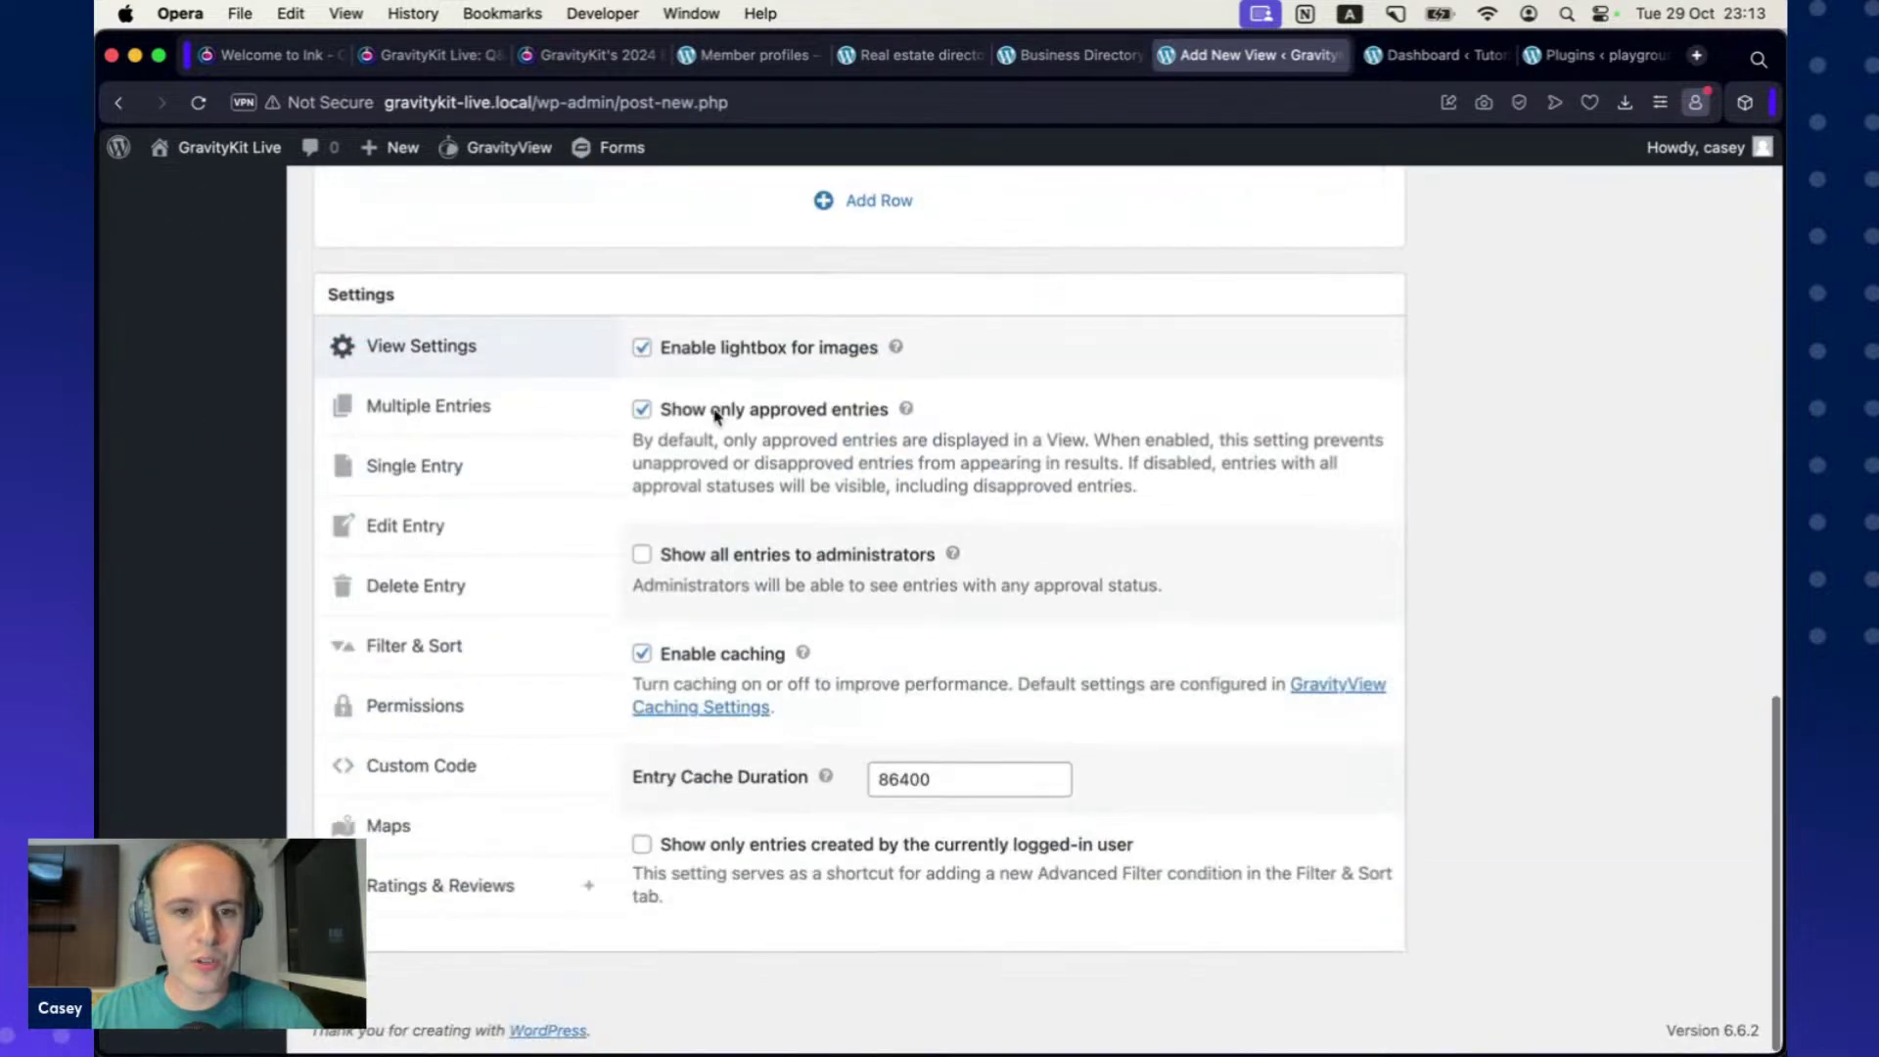
click(716, 416)
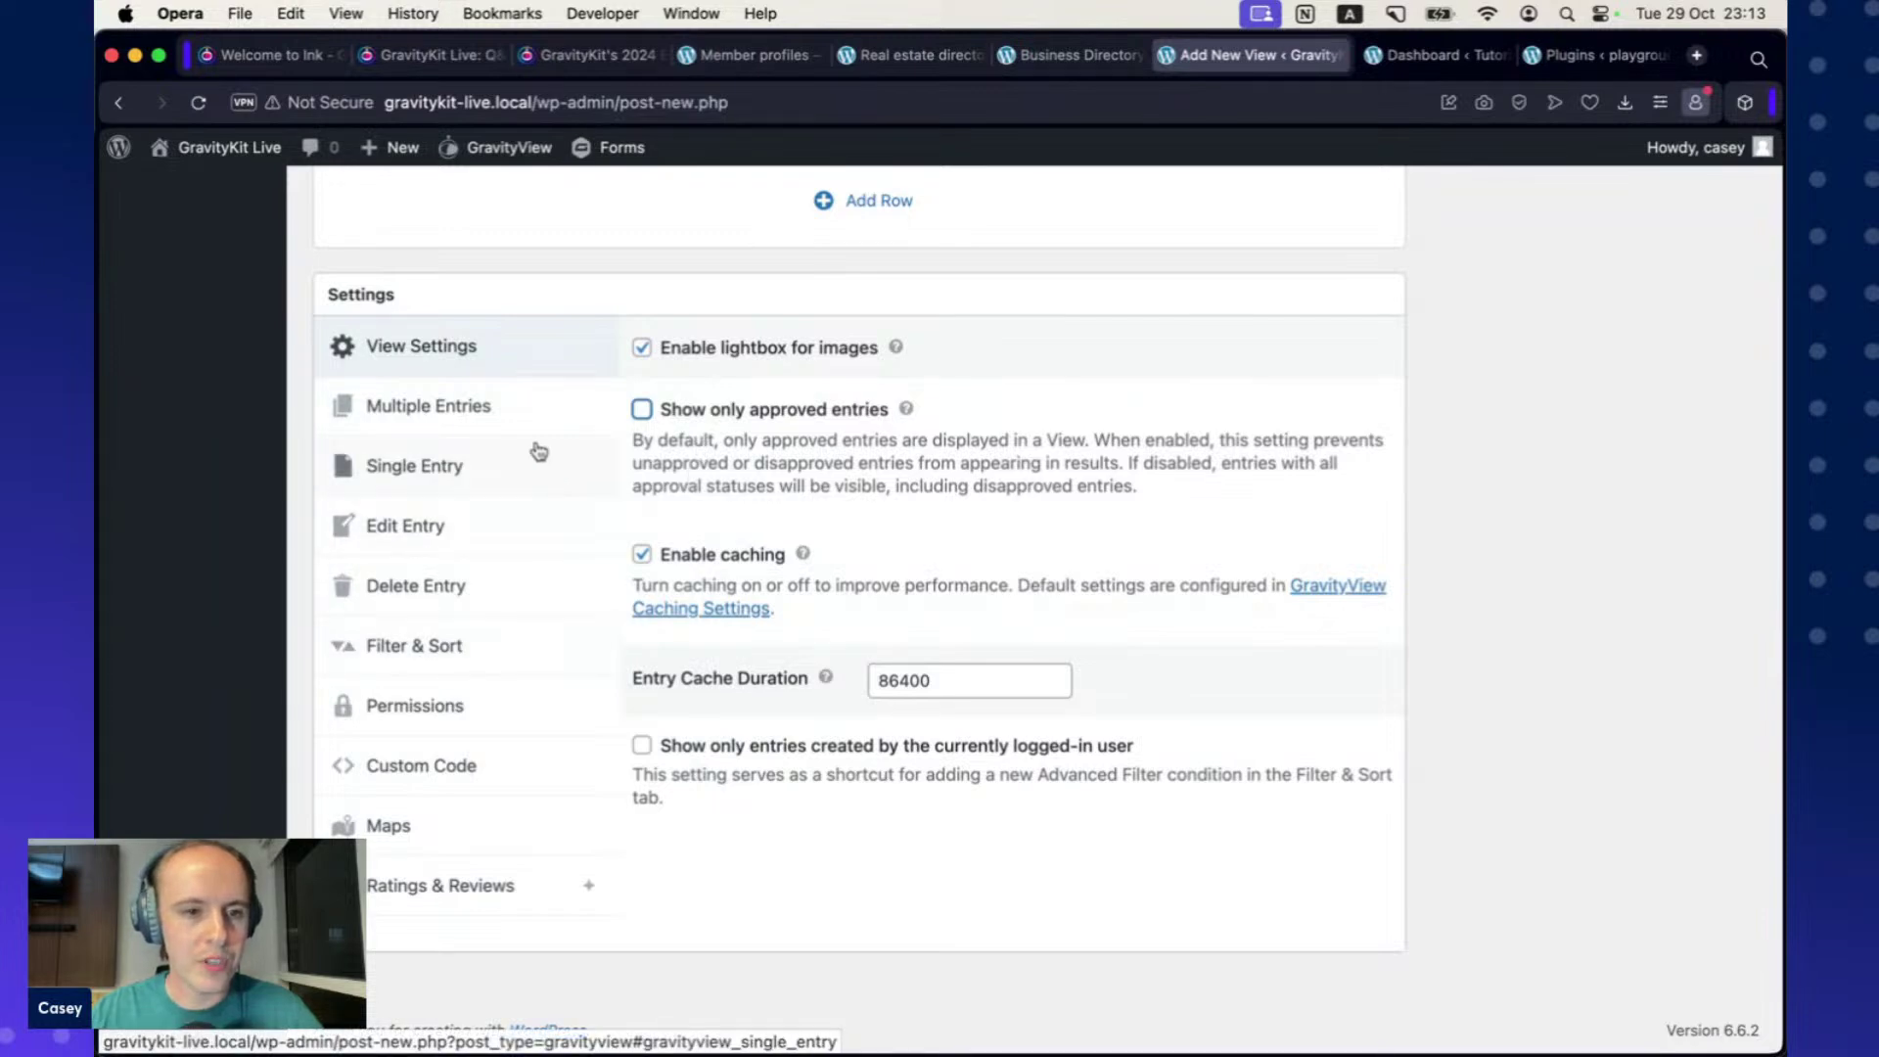
click(514, 701)
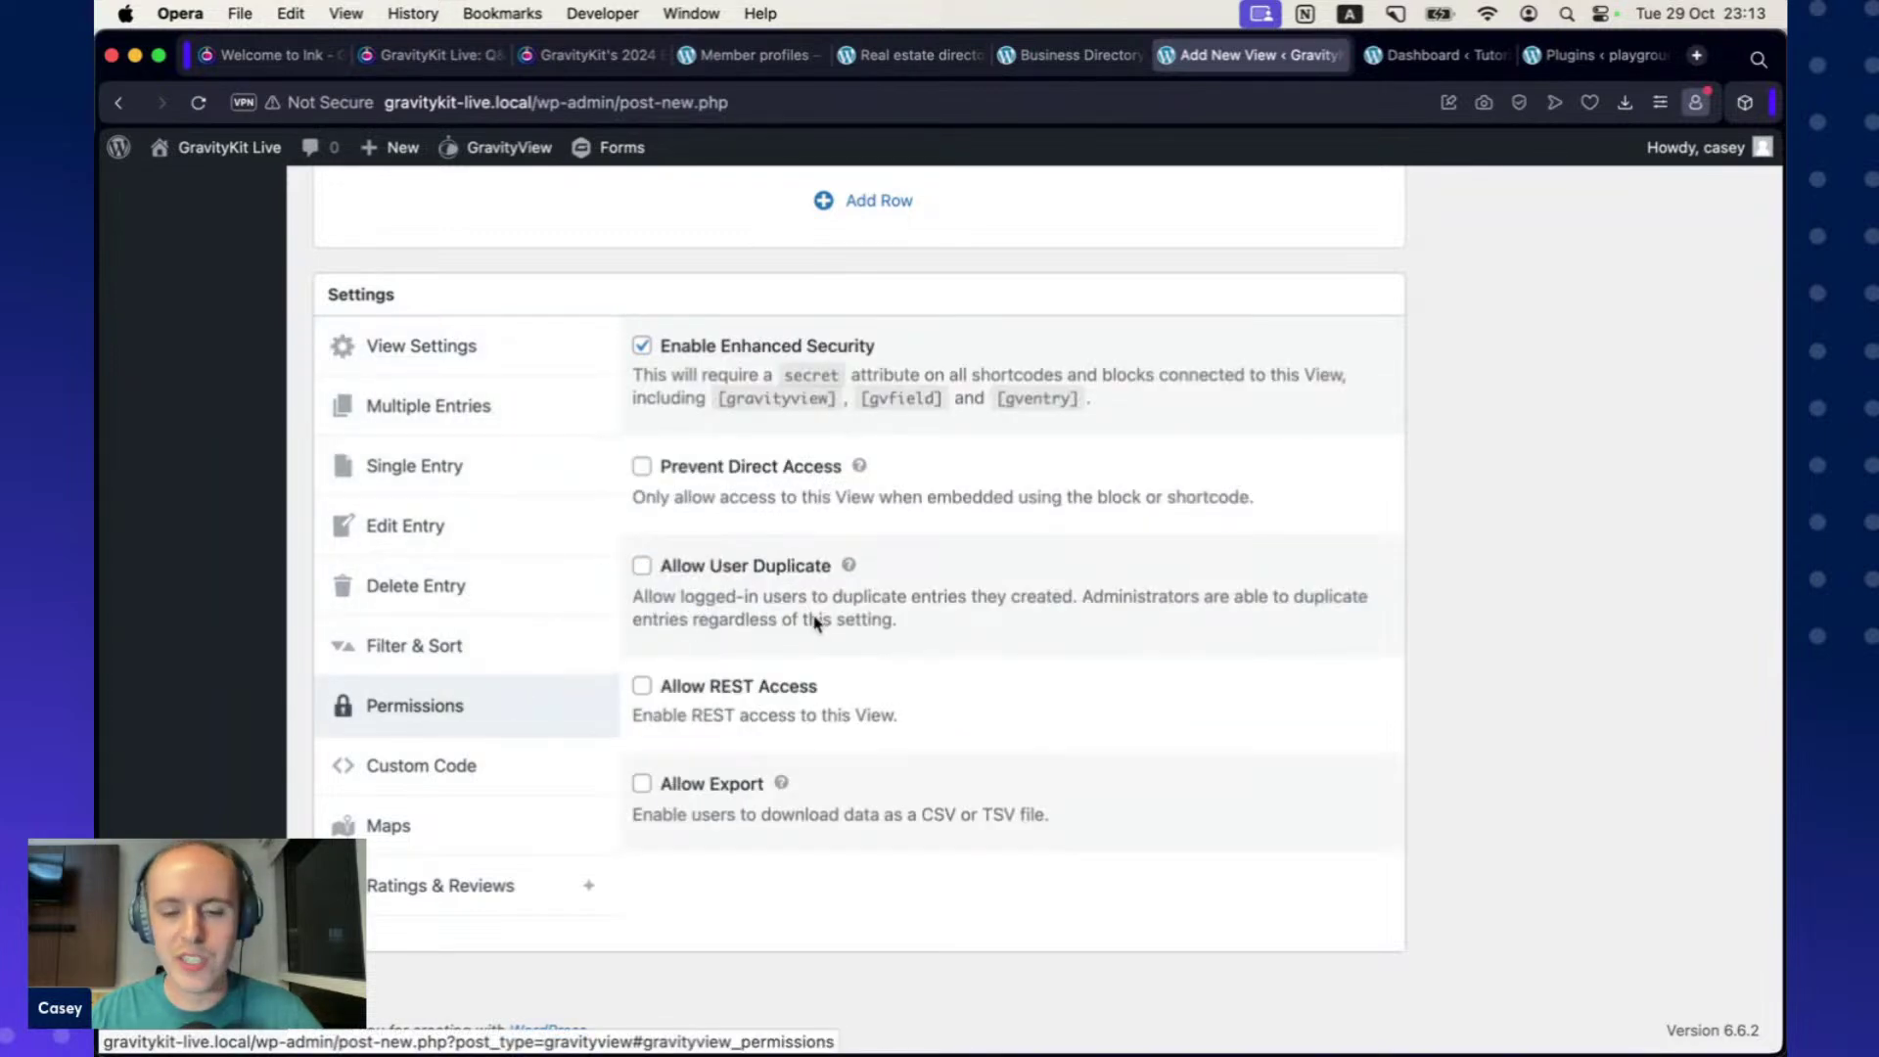
click(708, 694)
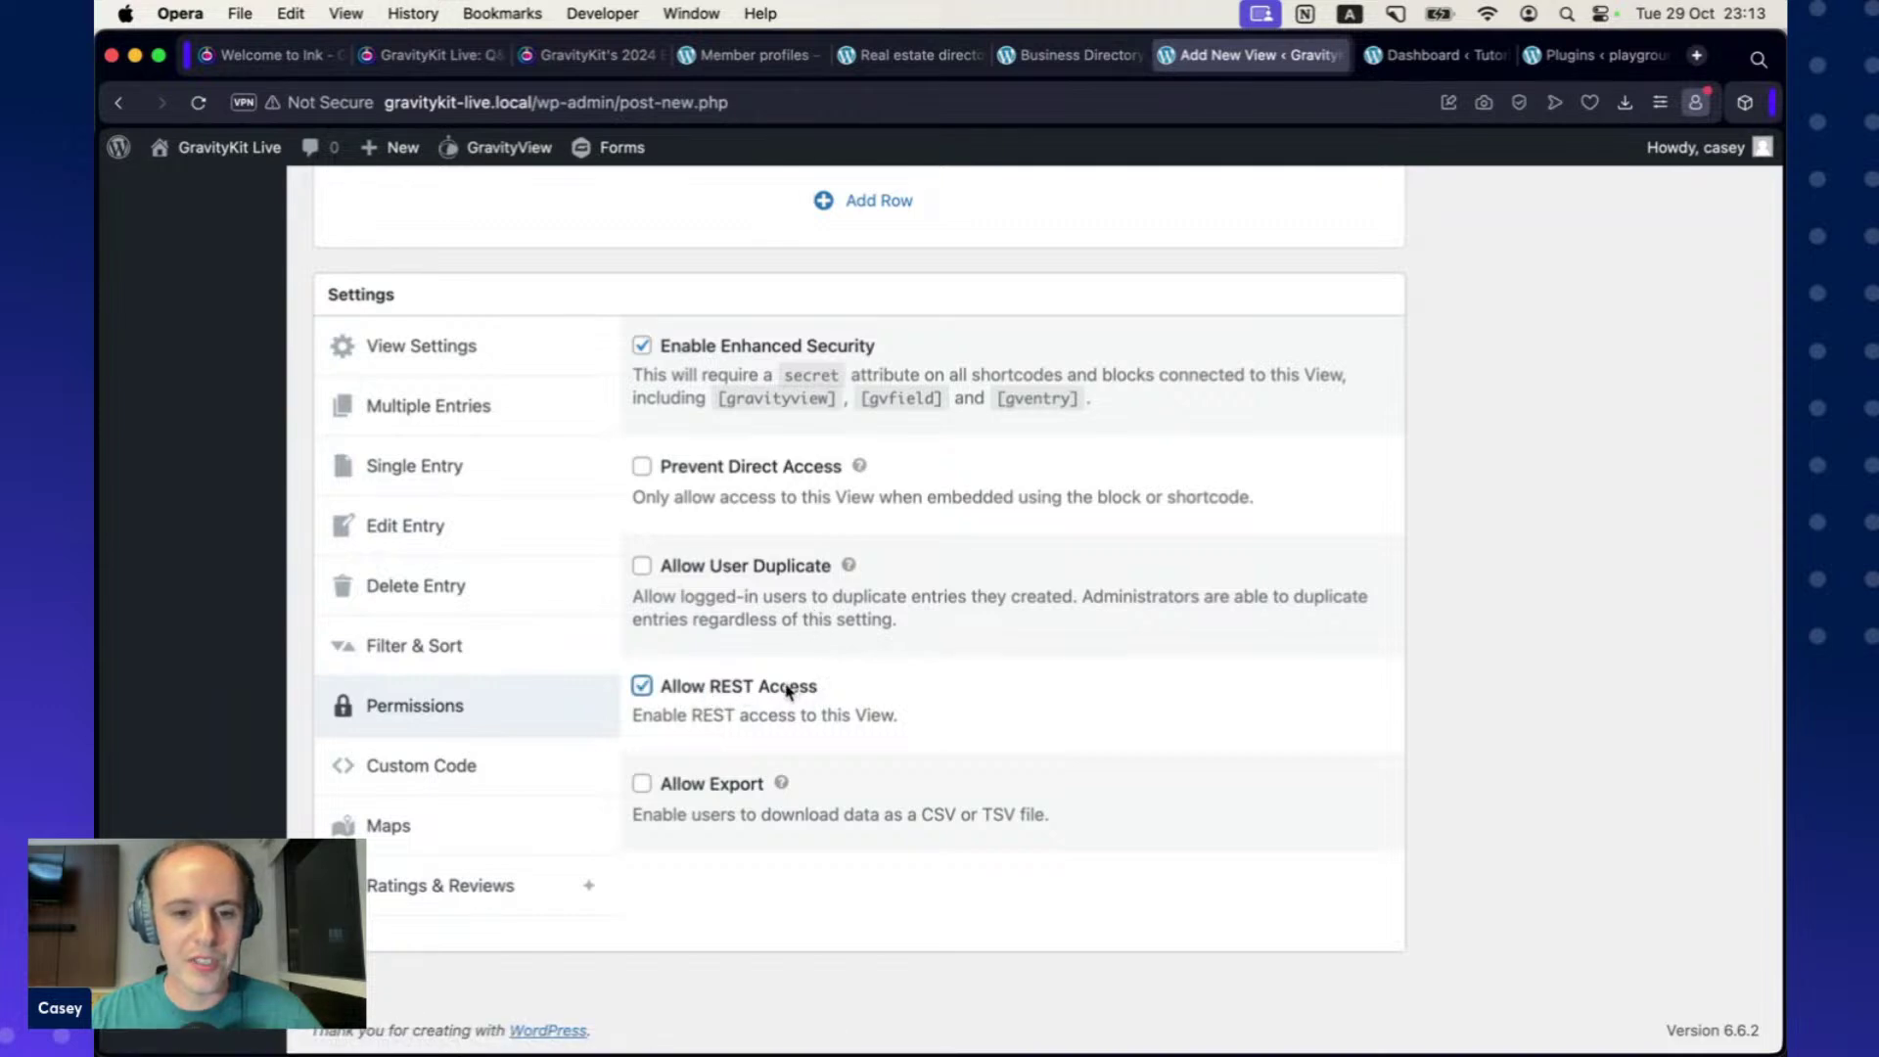
Publish the Business listings View.
scroll(1228, 661, up, 15)
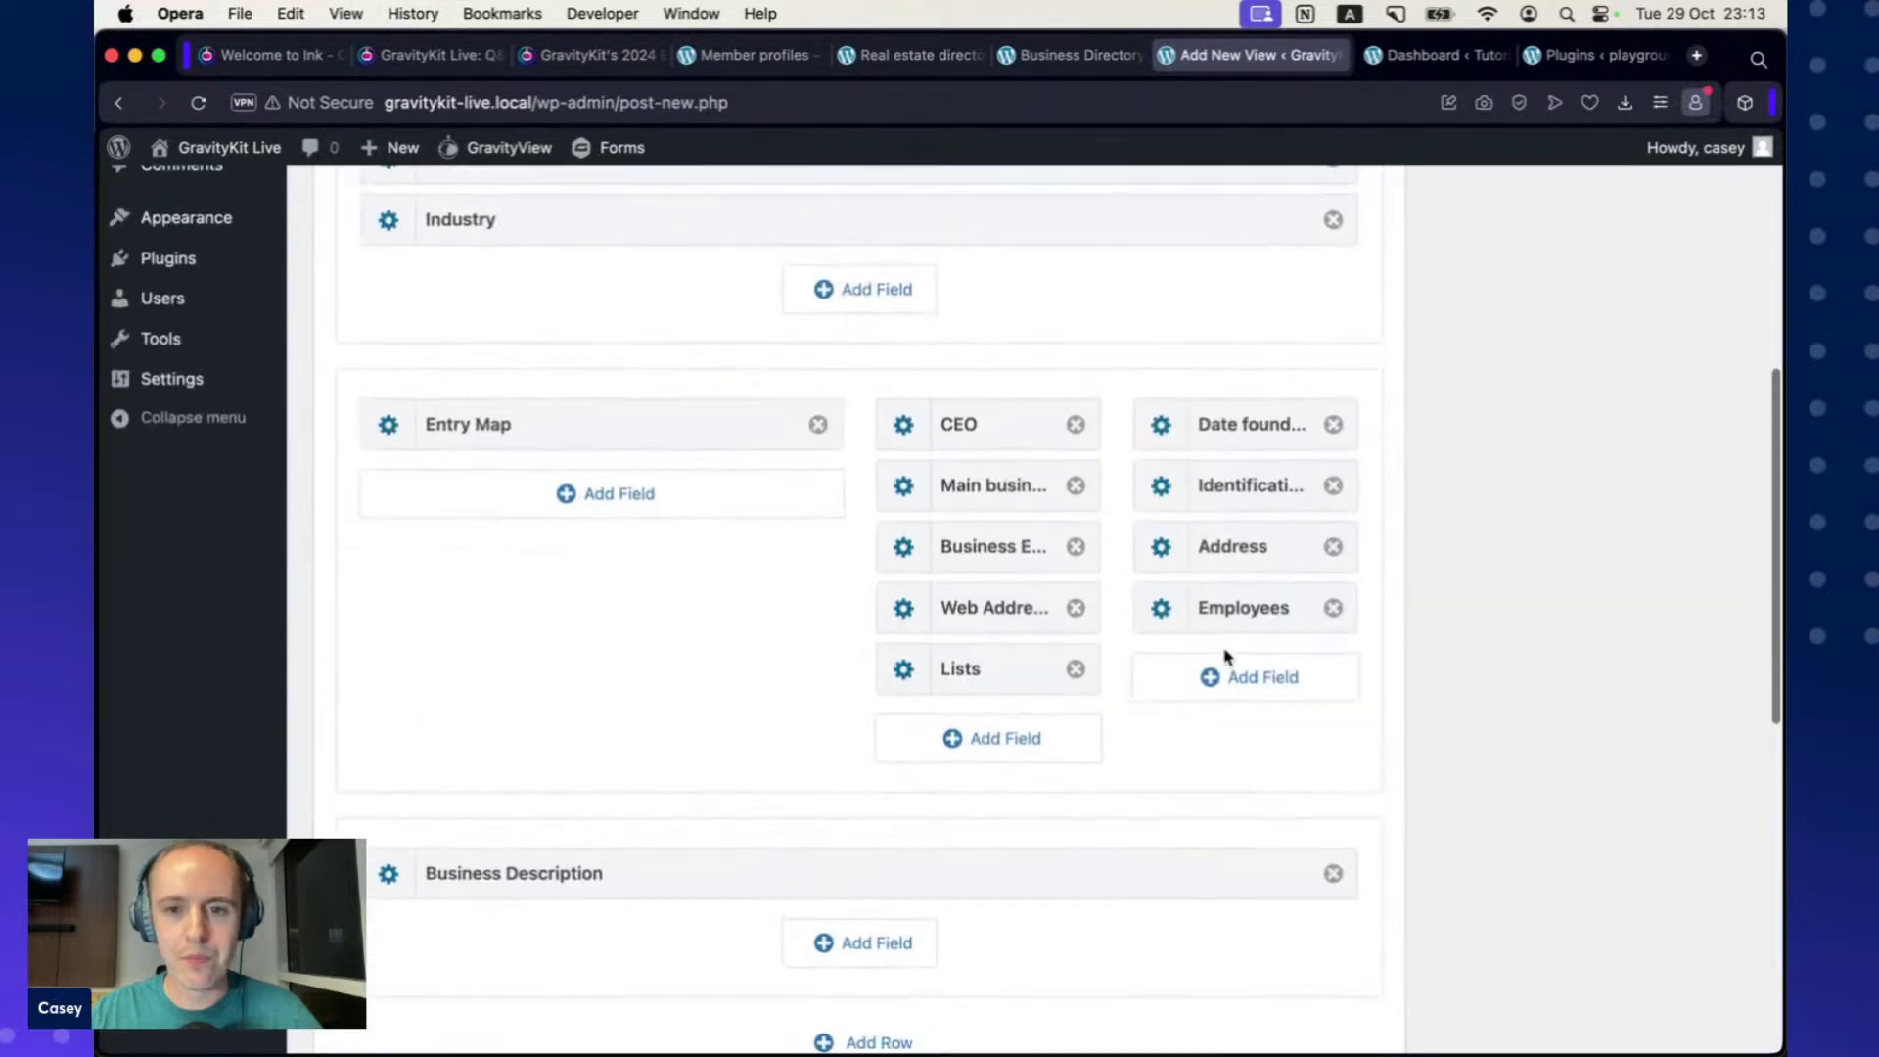
scroll(1228, 656, up, 4)
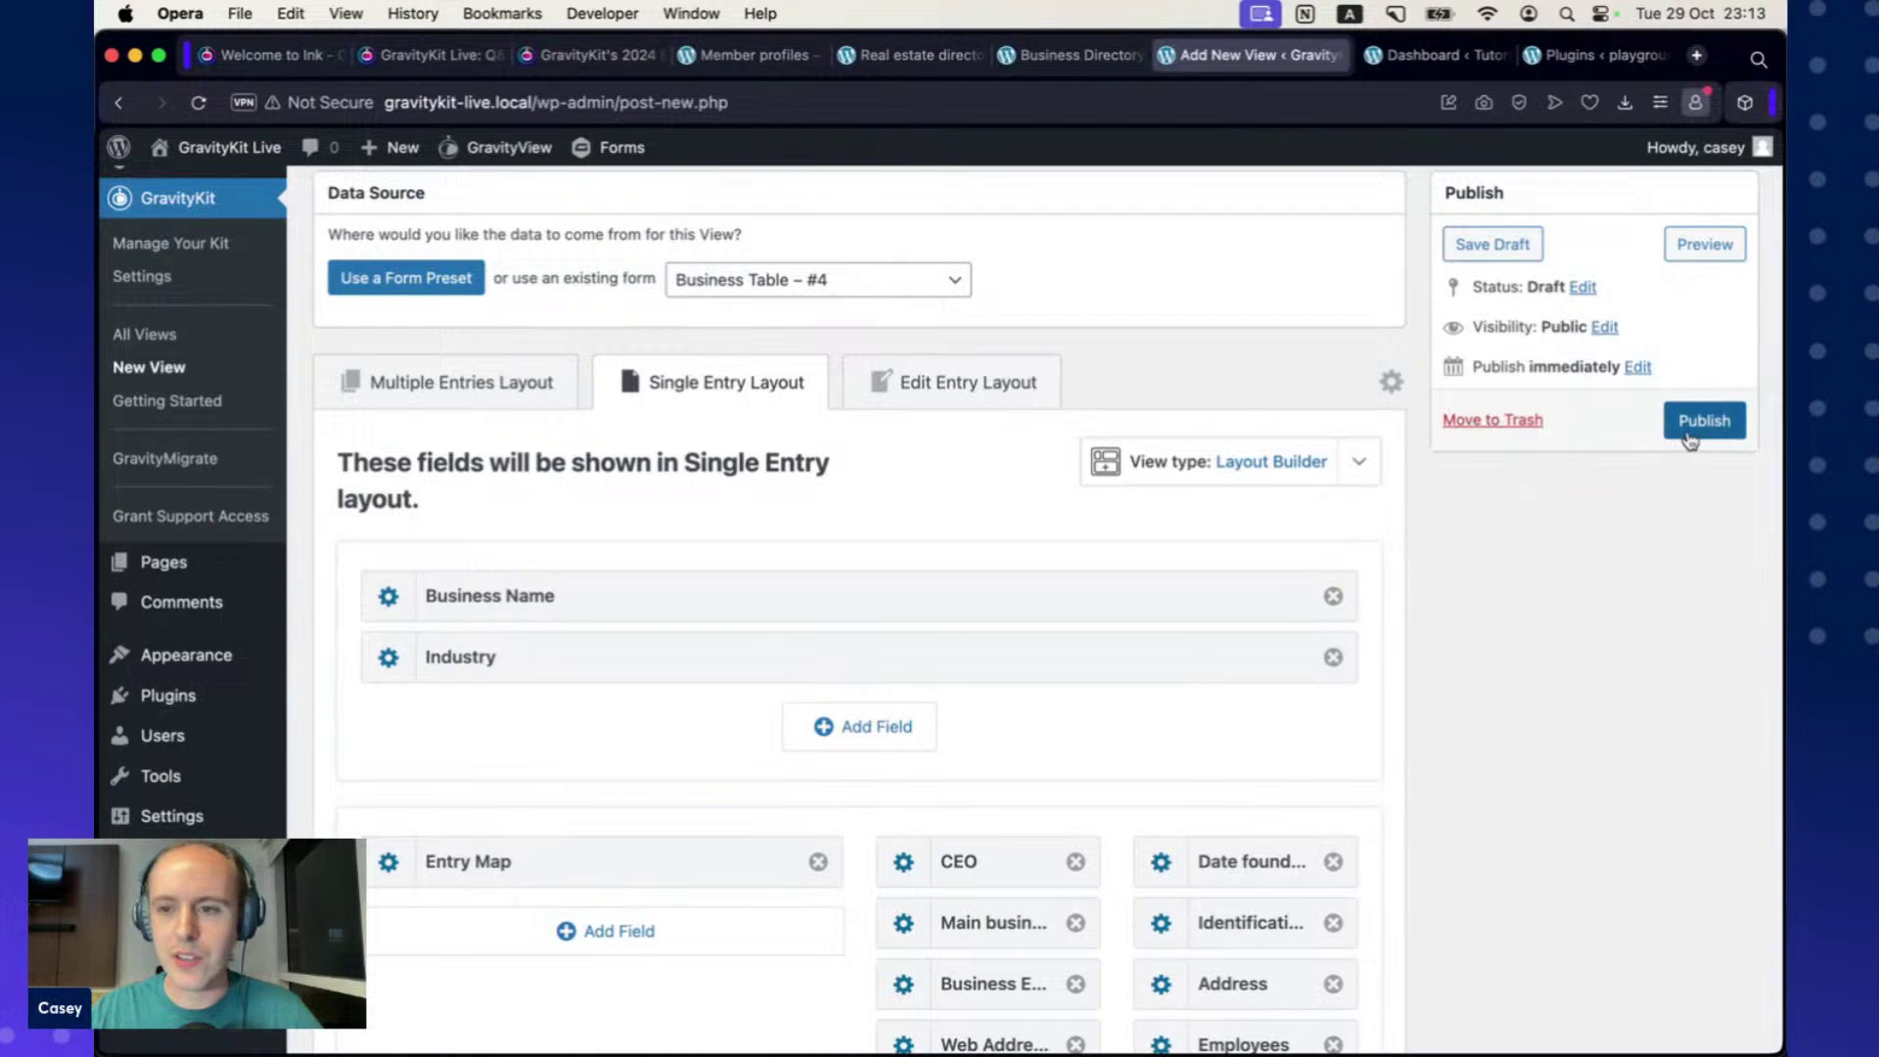
click(1691, 438)
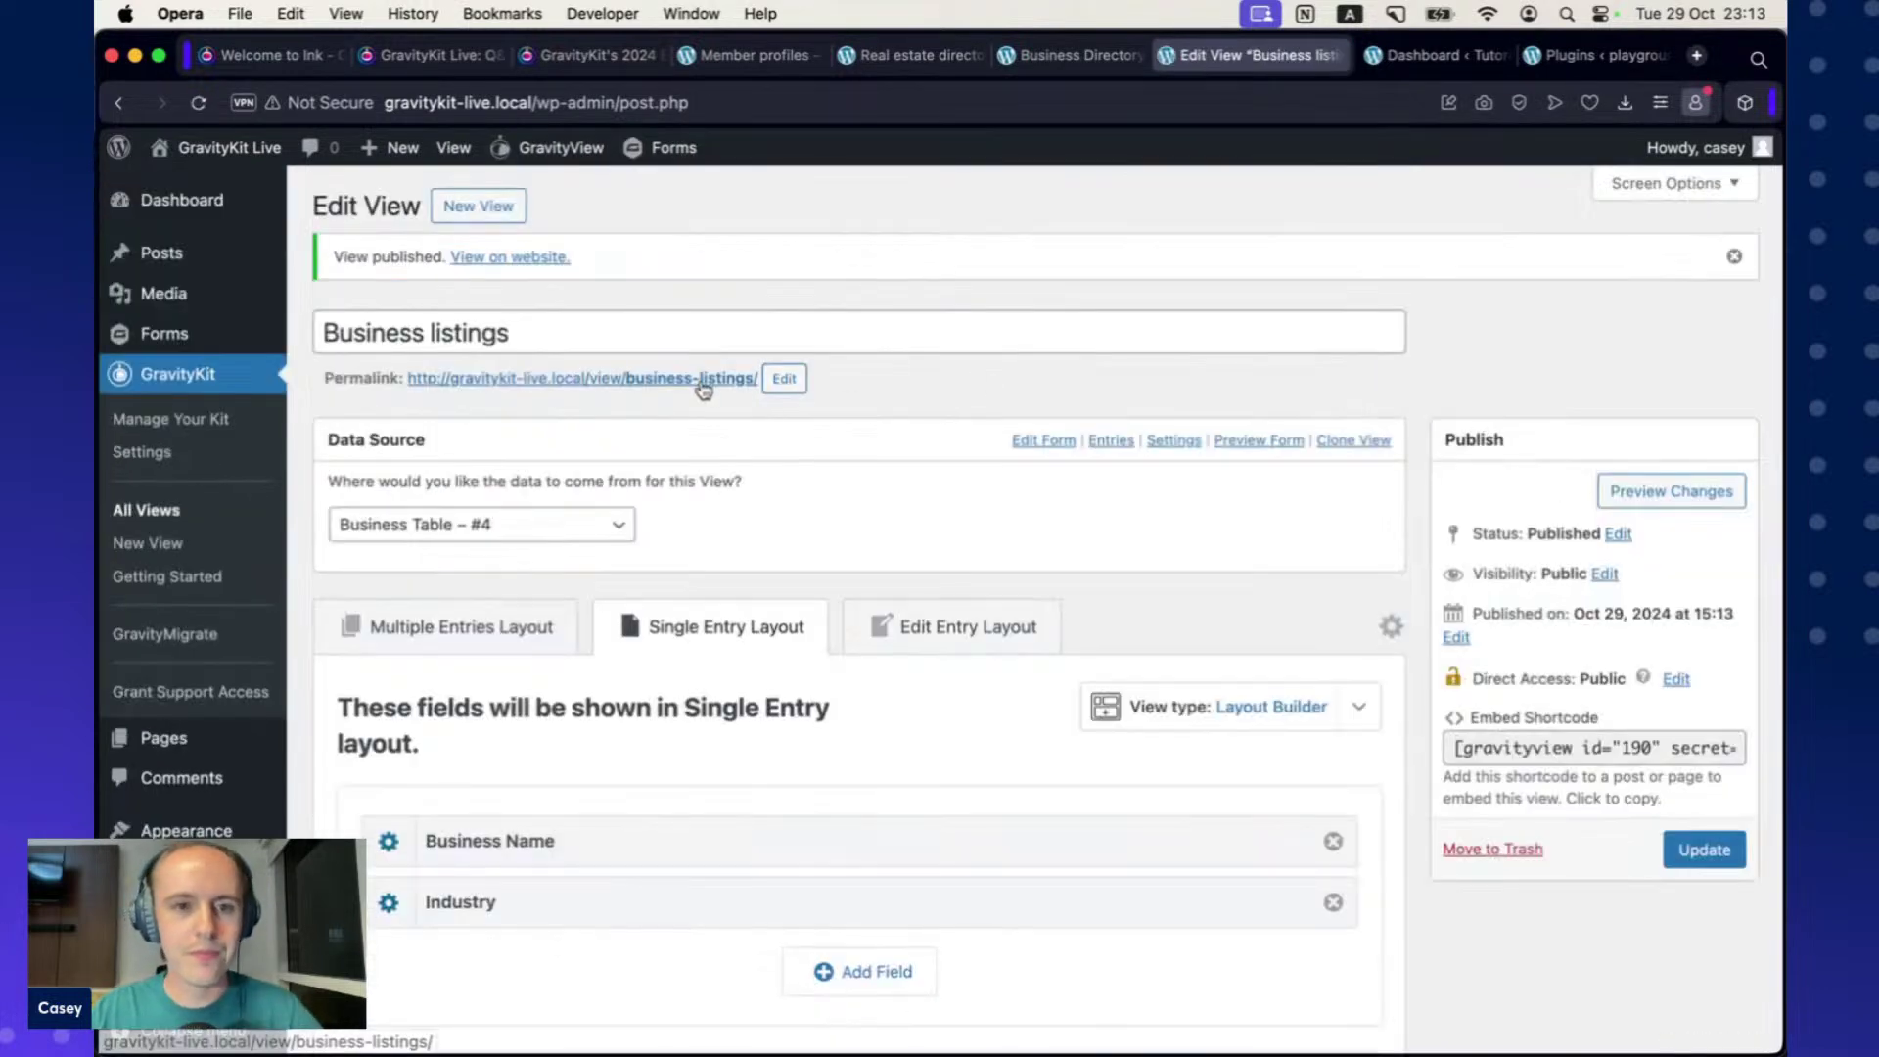
Open the published View through its permalink and display the single entry for Shufflebeat.
click(708, 384)
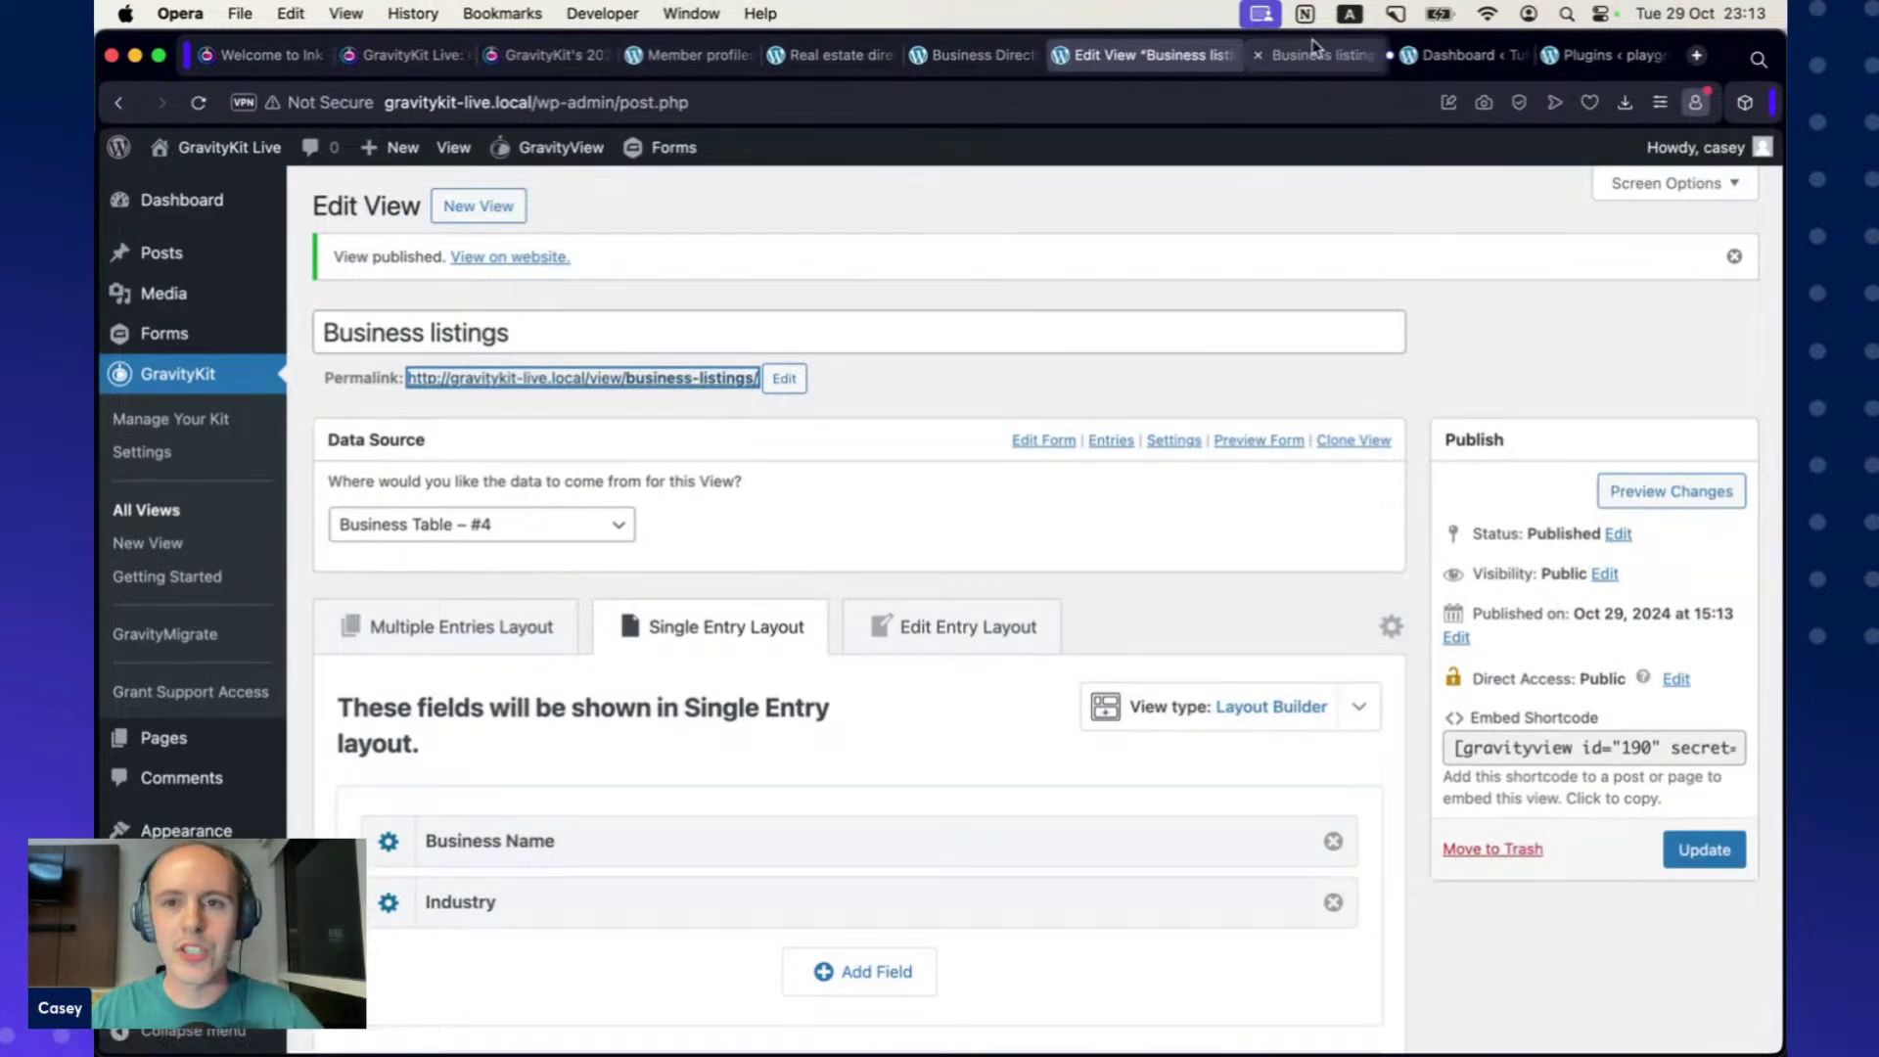
click(1300, 57)
scroll(848, 451, down, 5)
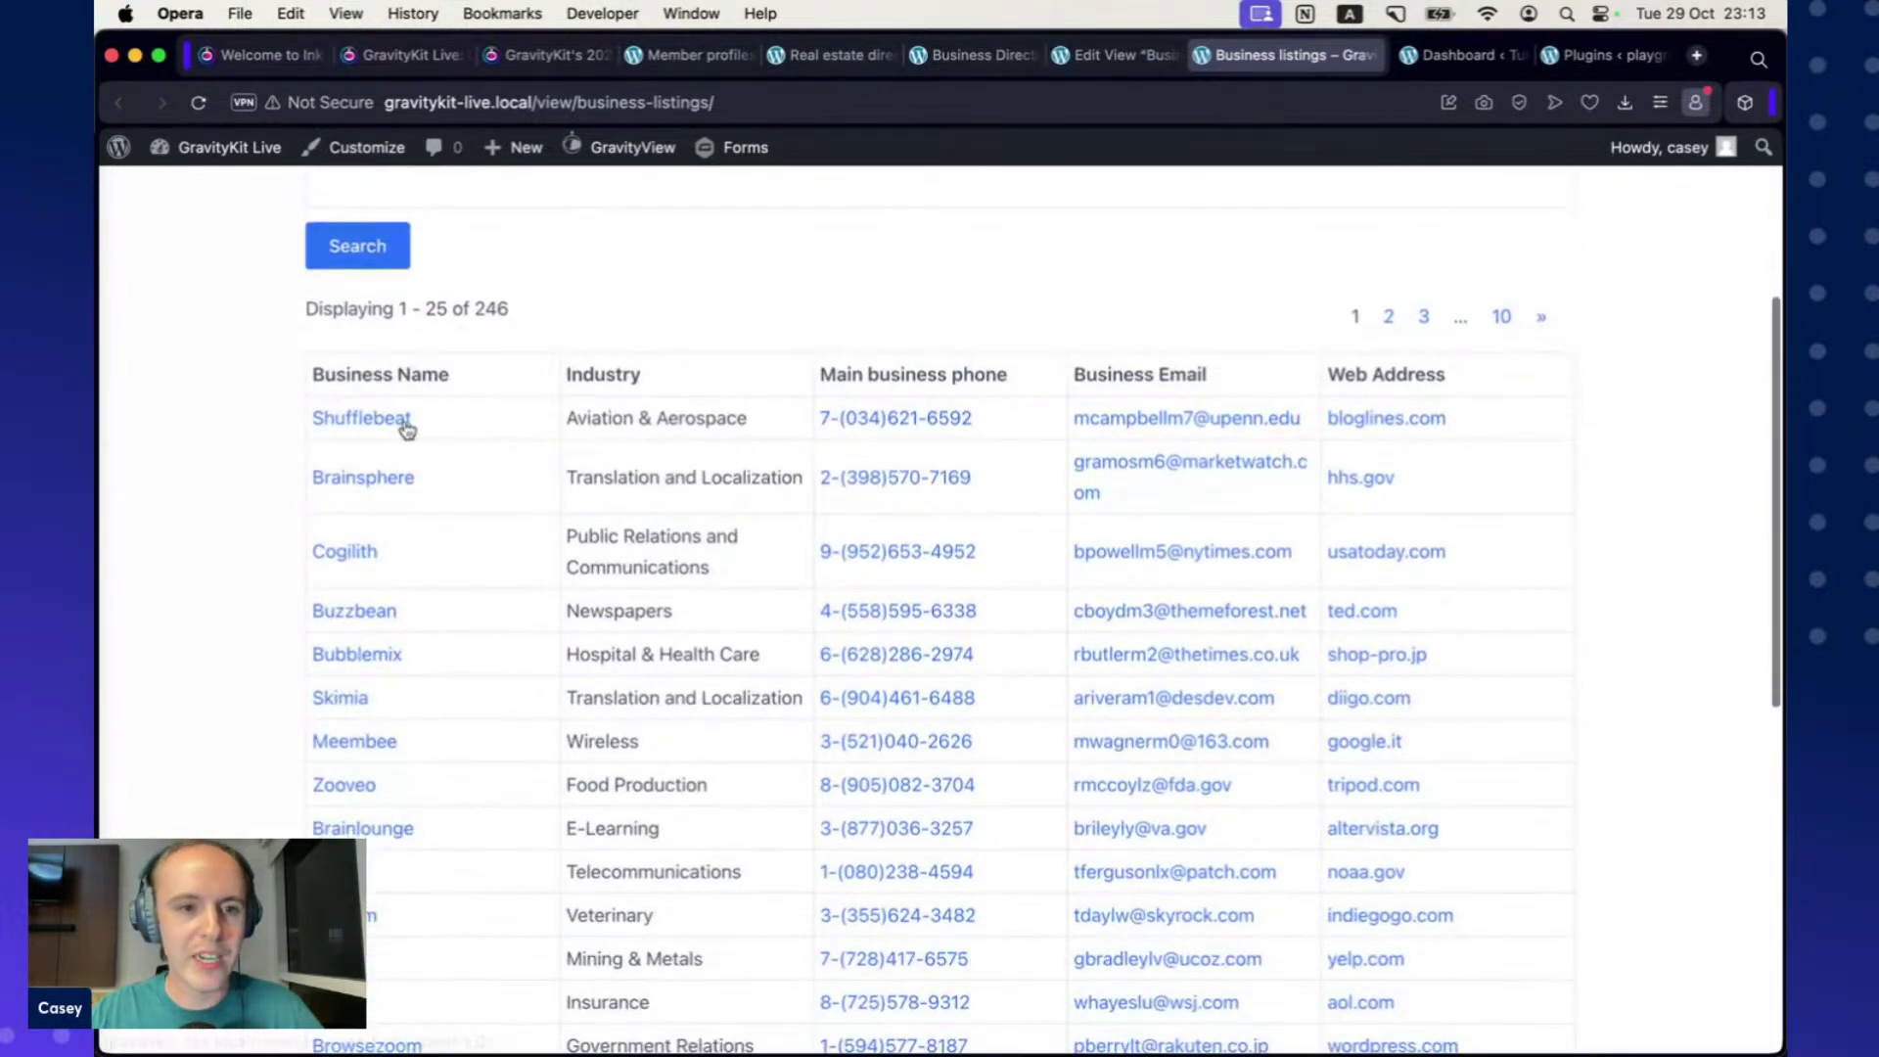
click(392, 421)
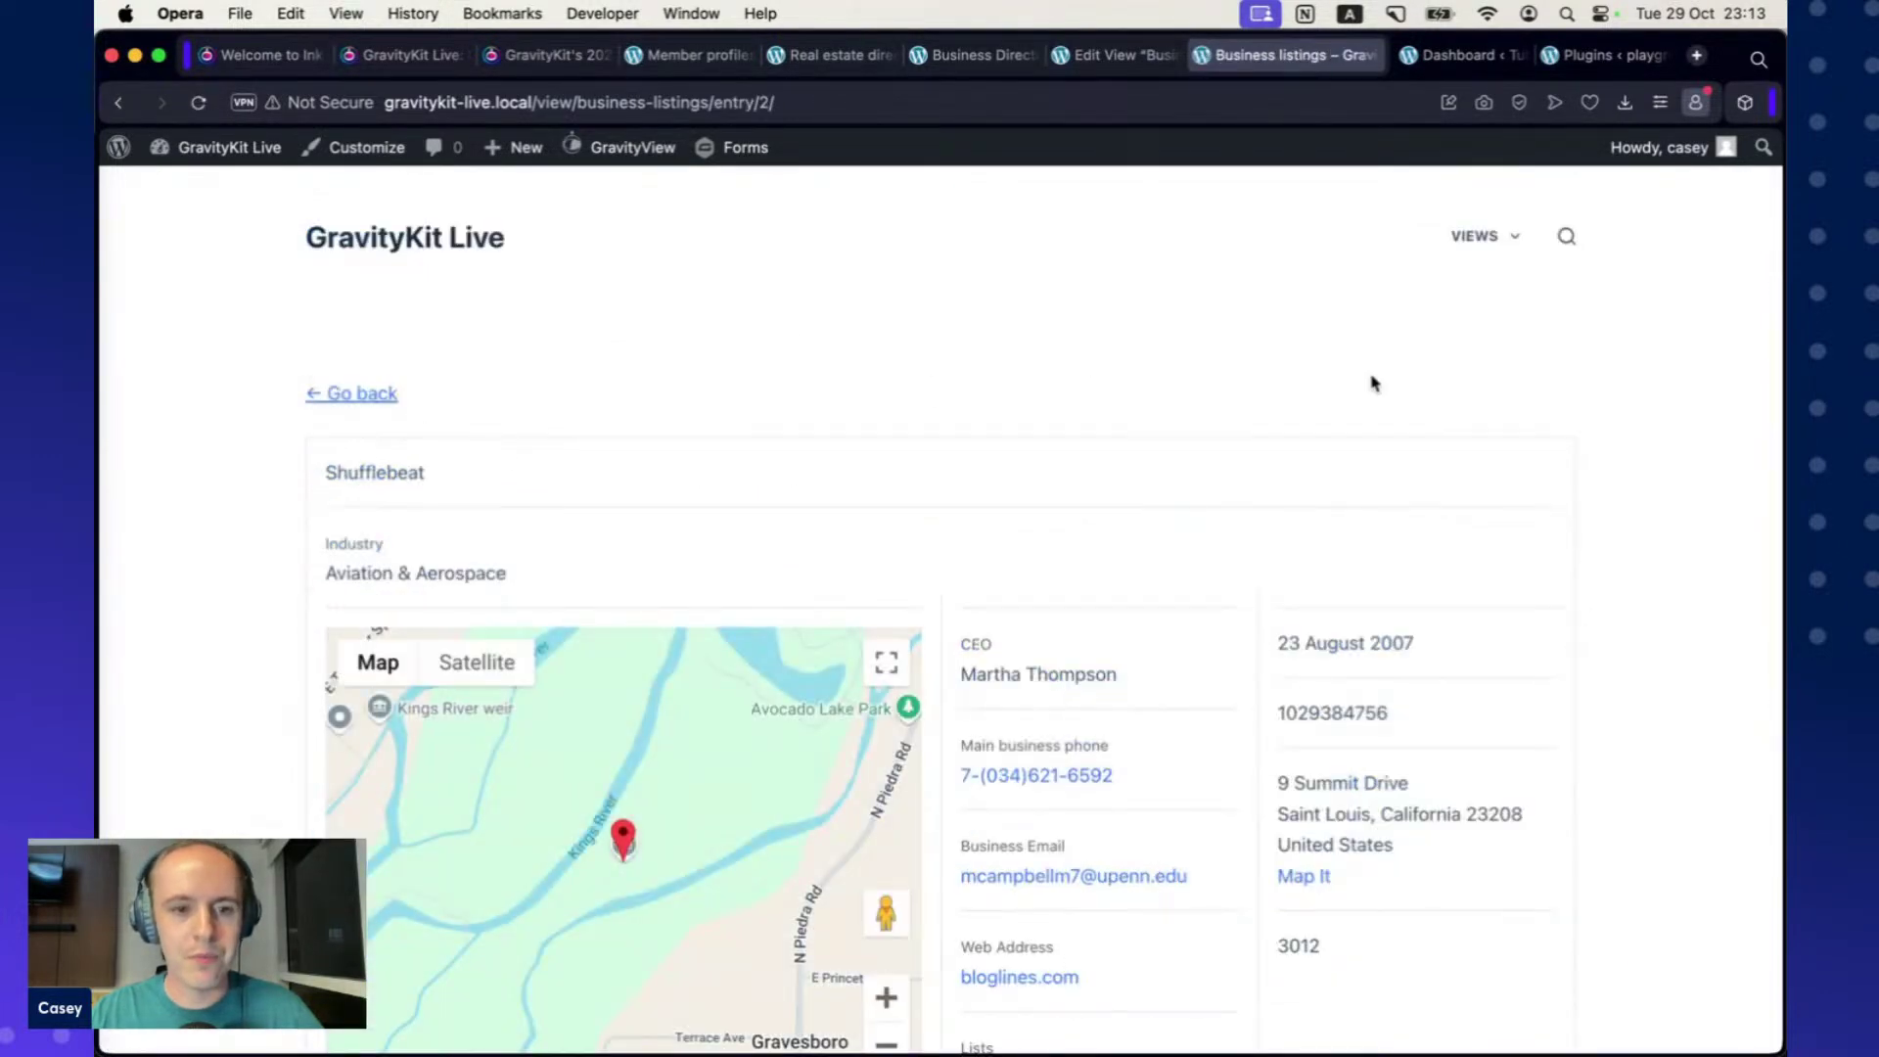
Examine the Shufflebeat entry page's layout, including the map, the two field columns and the business description.
scroll(1542, 345, down, 3)
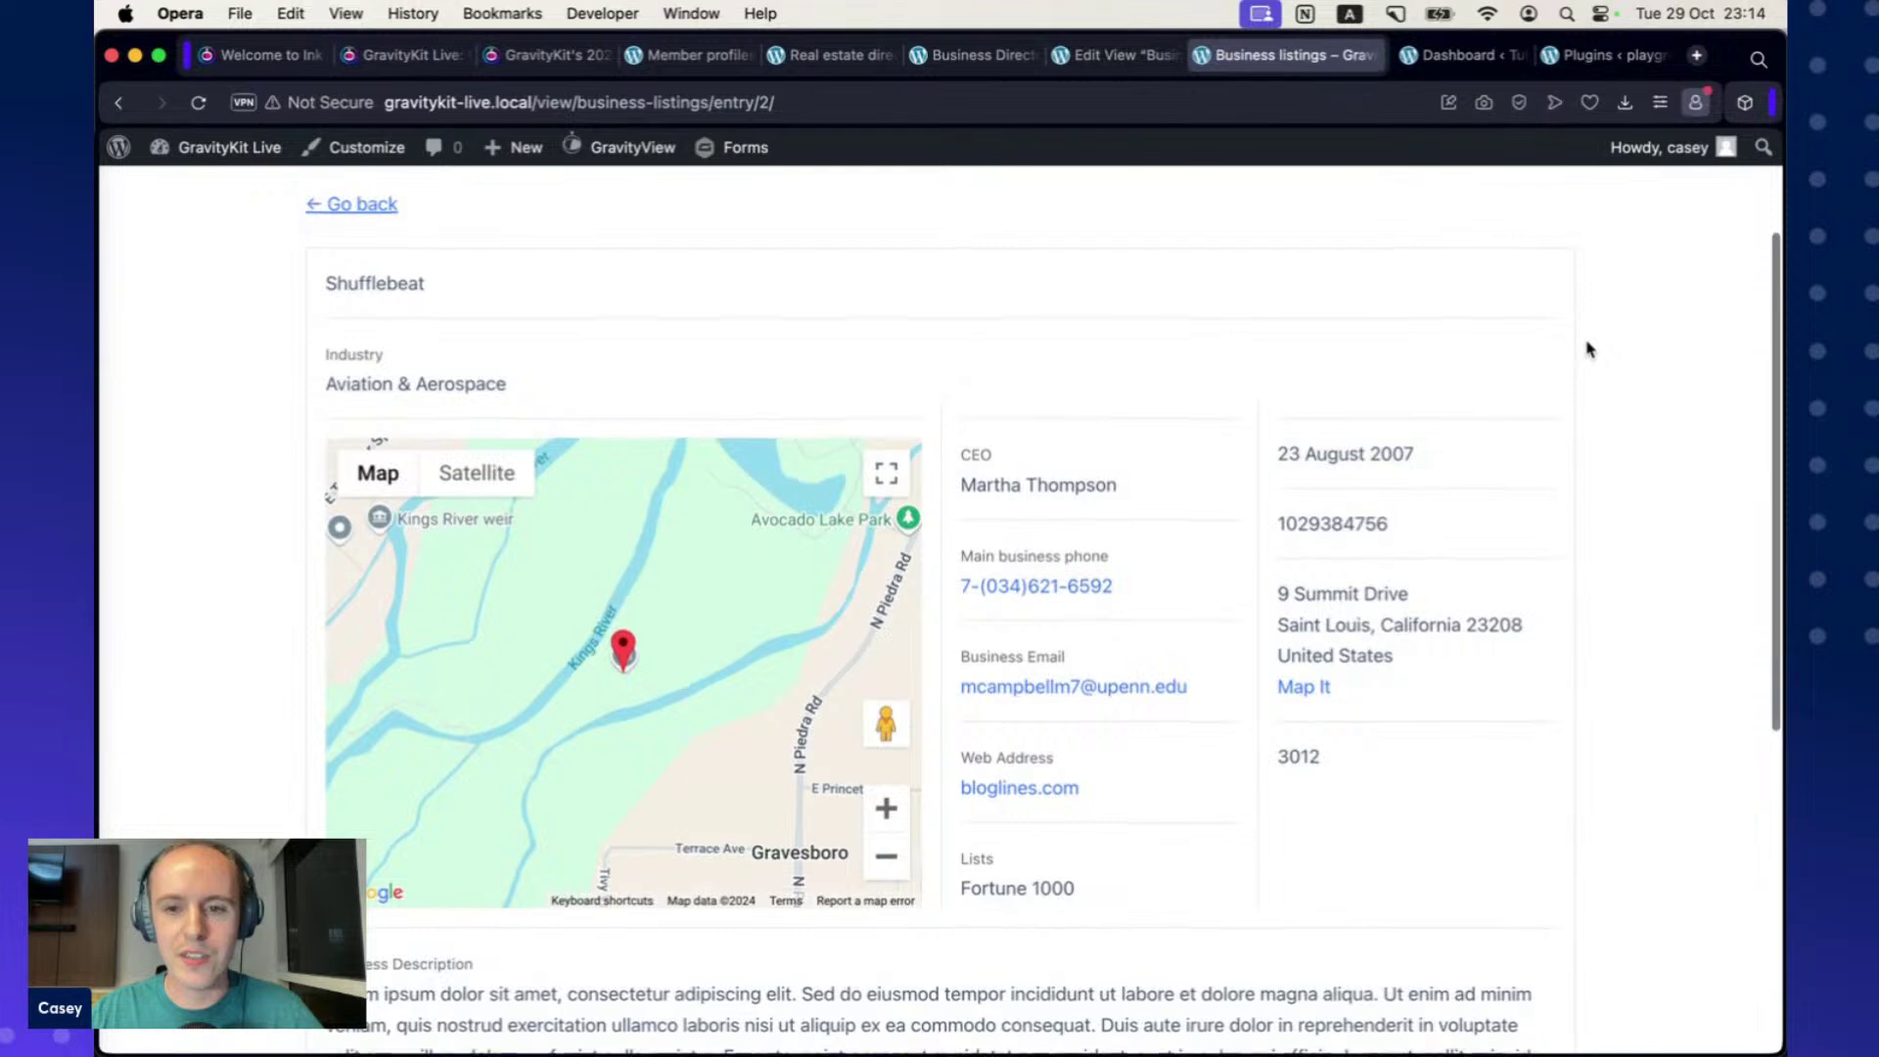
scroll(1594, 347, down, 1)
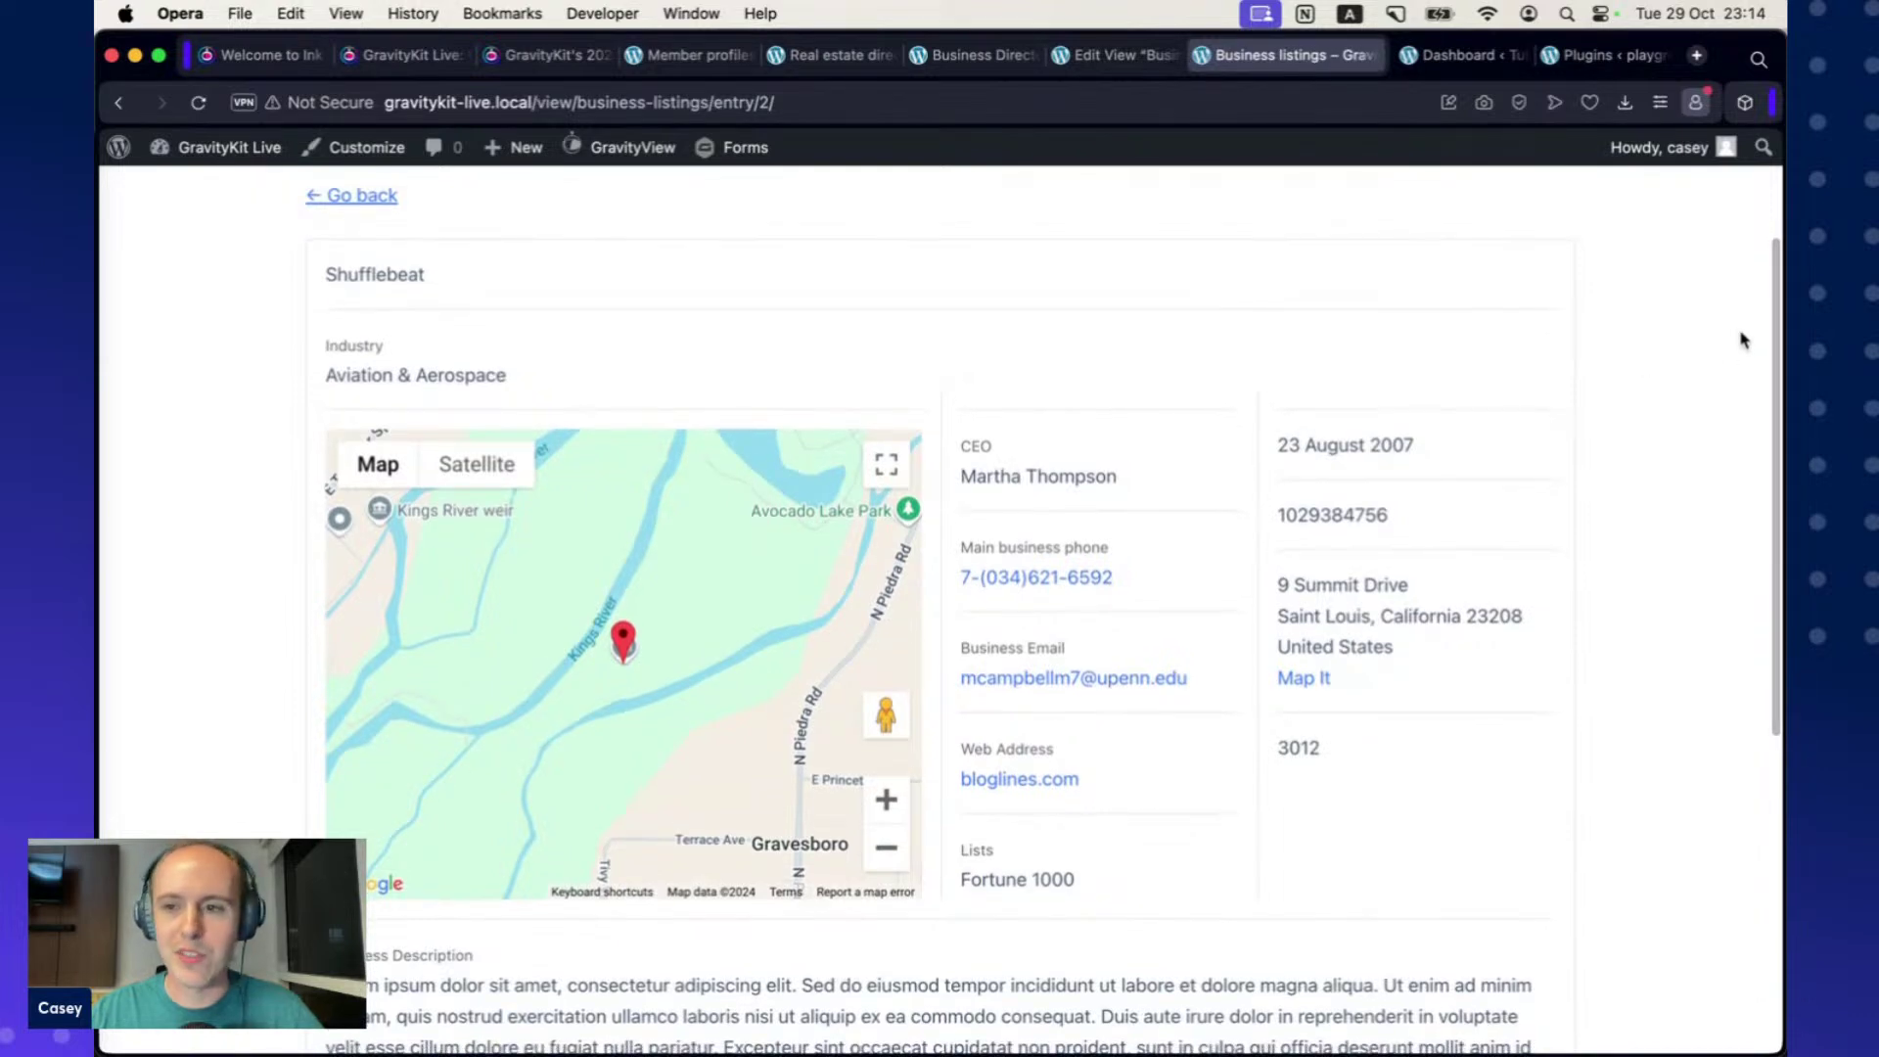
drag(1776, 304, 1678, 460)
scroll(1762, 488, down, 2)
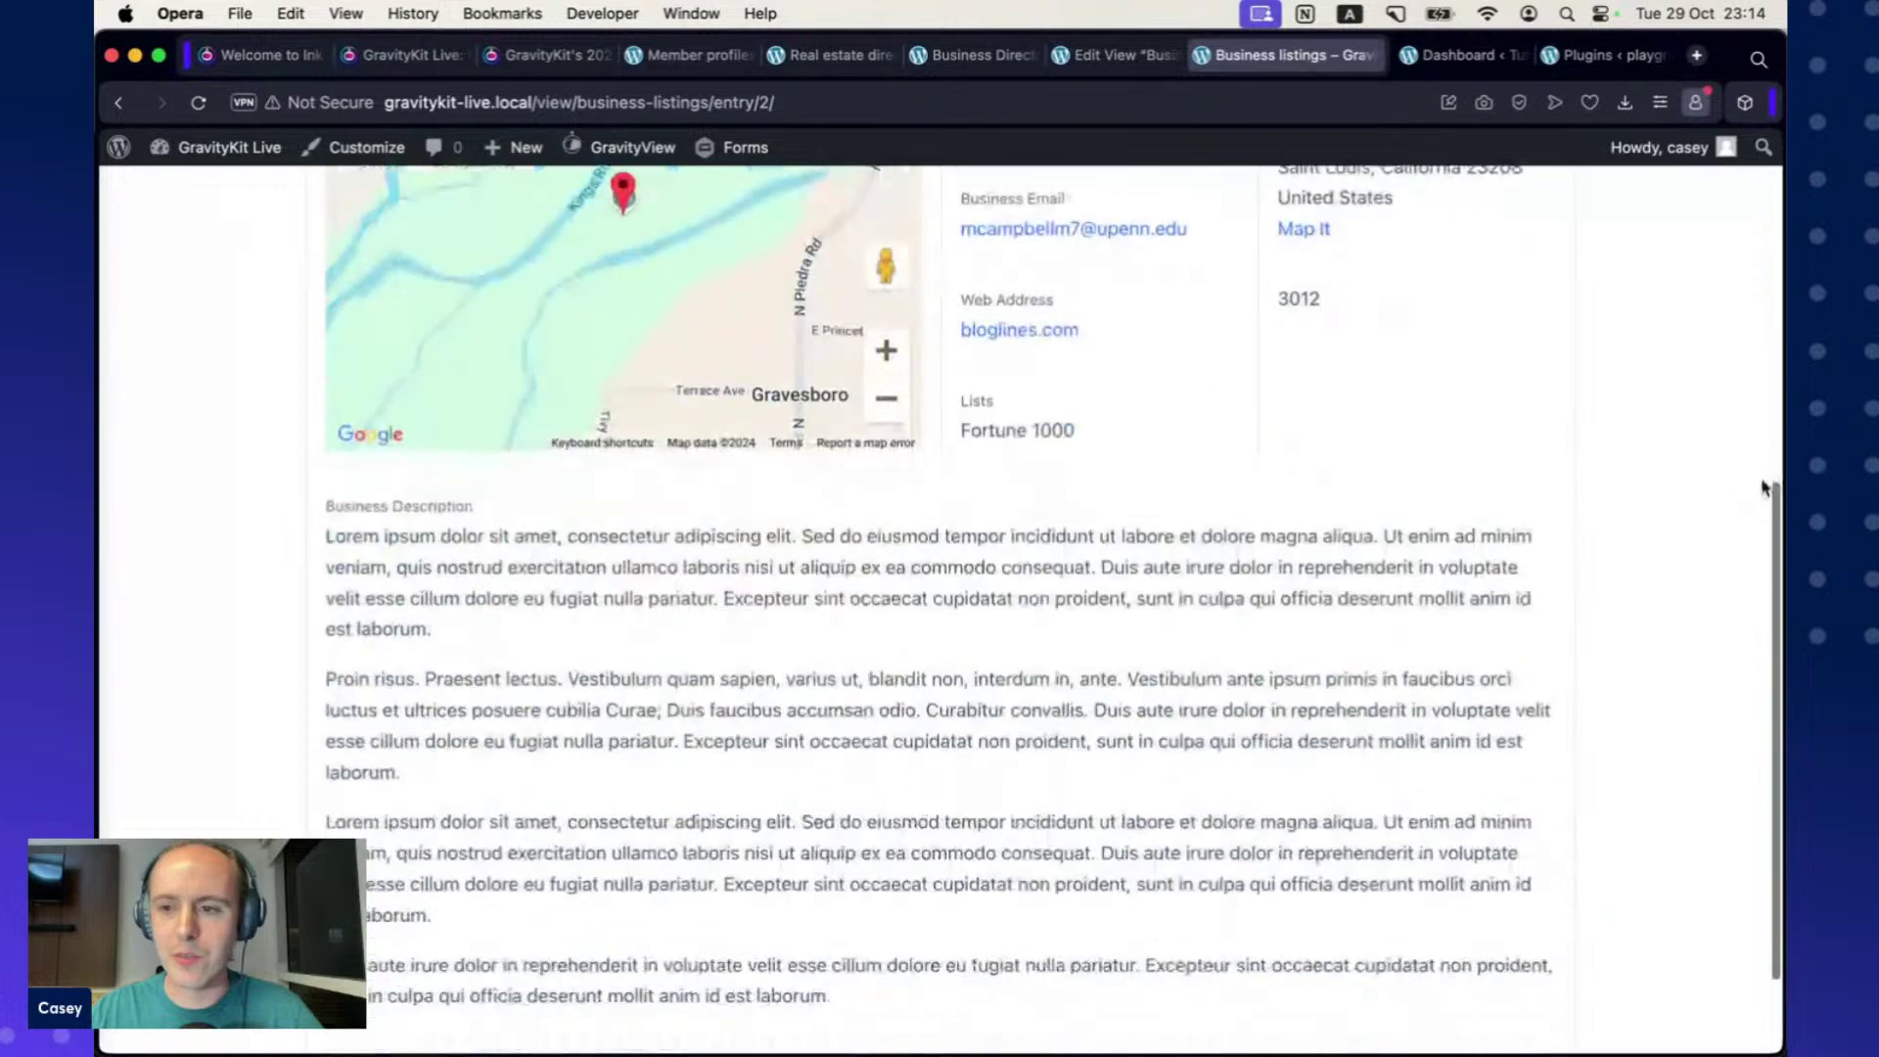
drag(1777, 499, 1759, 377)
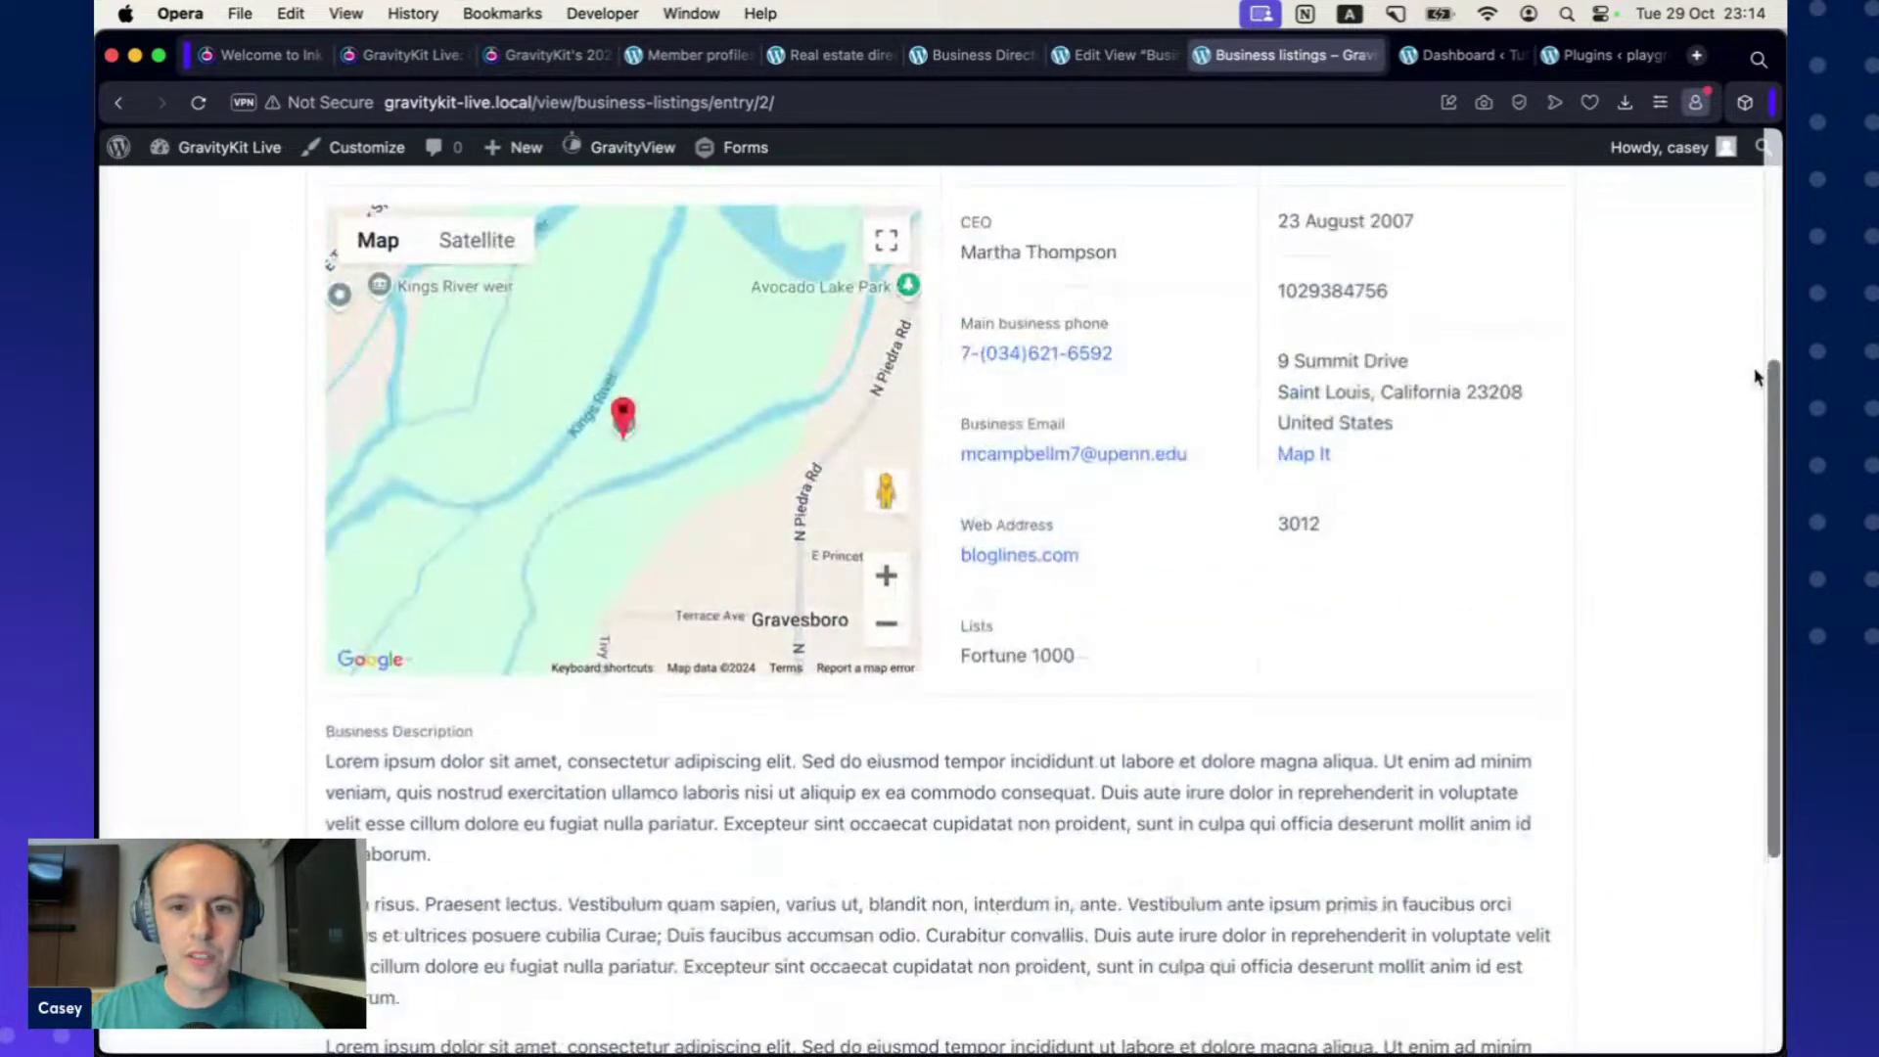
drag(1770, 513, 1768, 422)
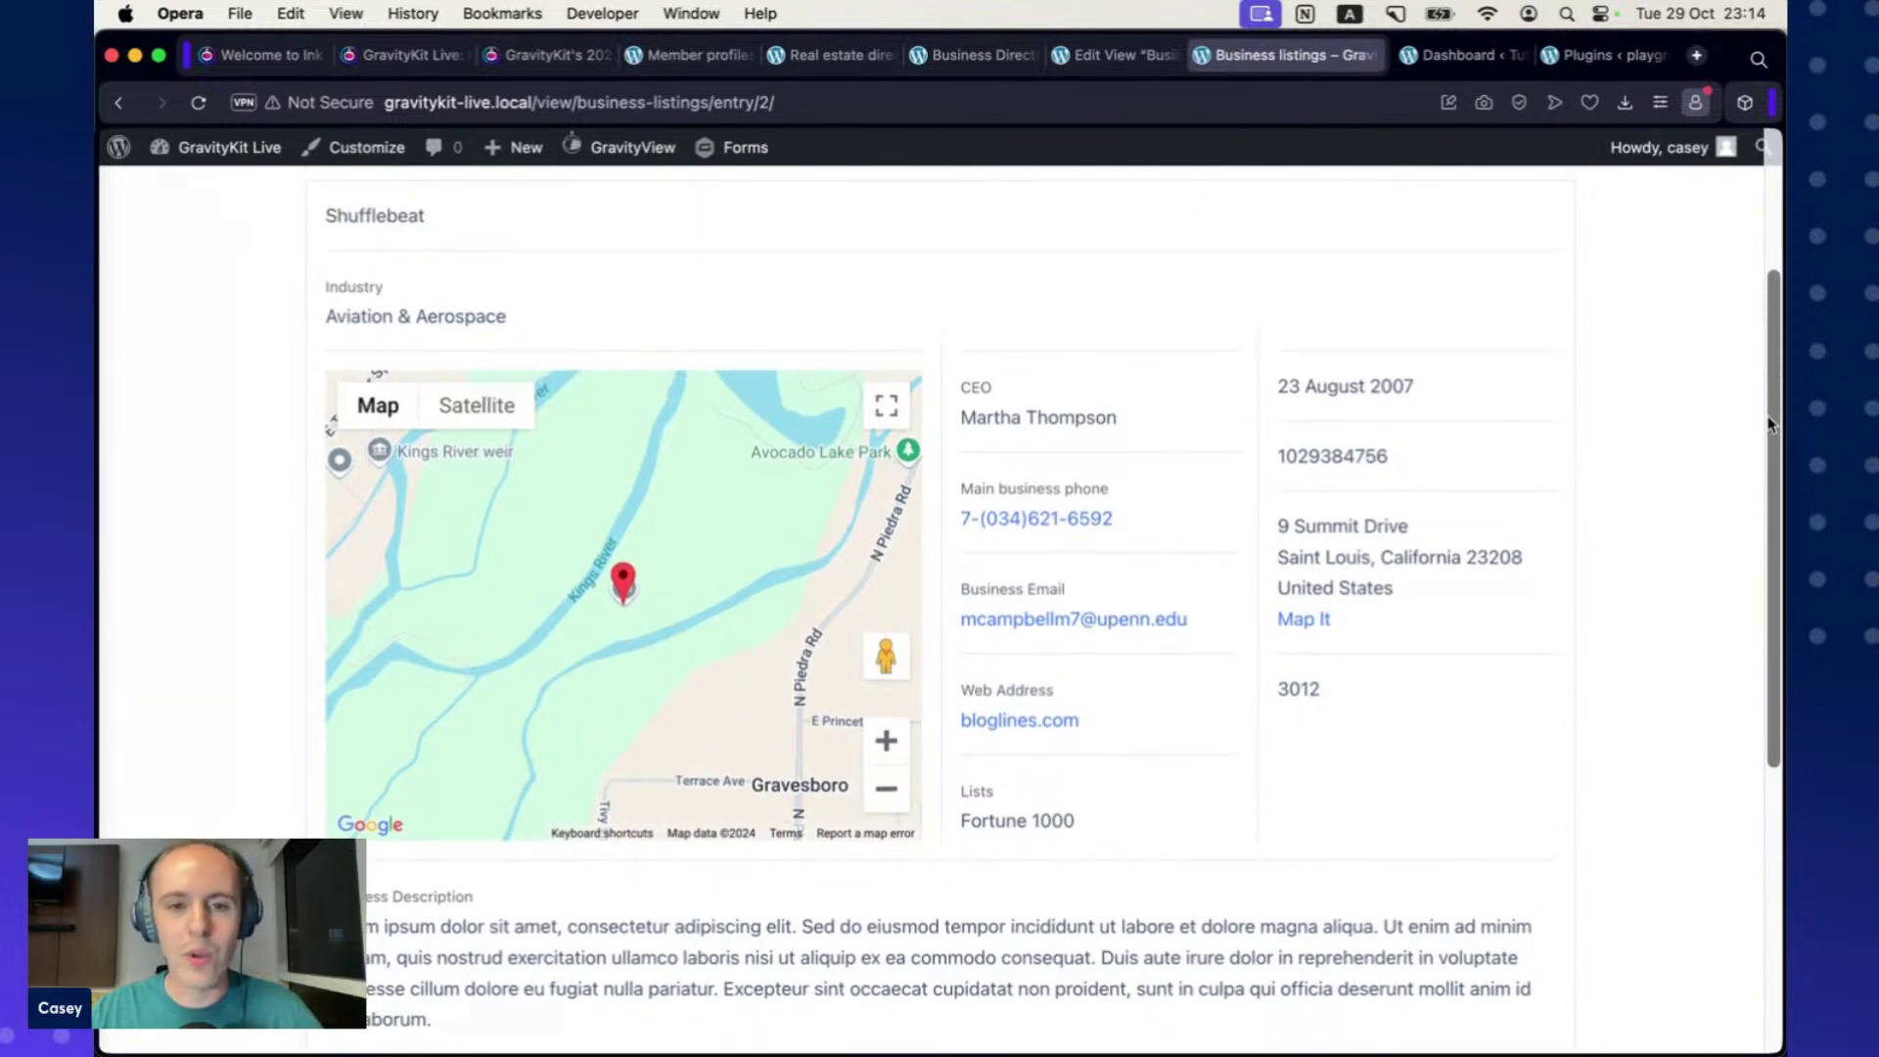
drag(1768, 423, 1768, 391)
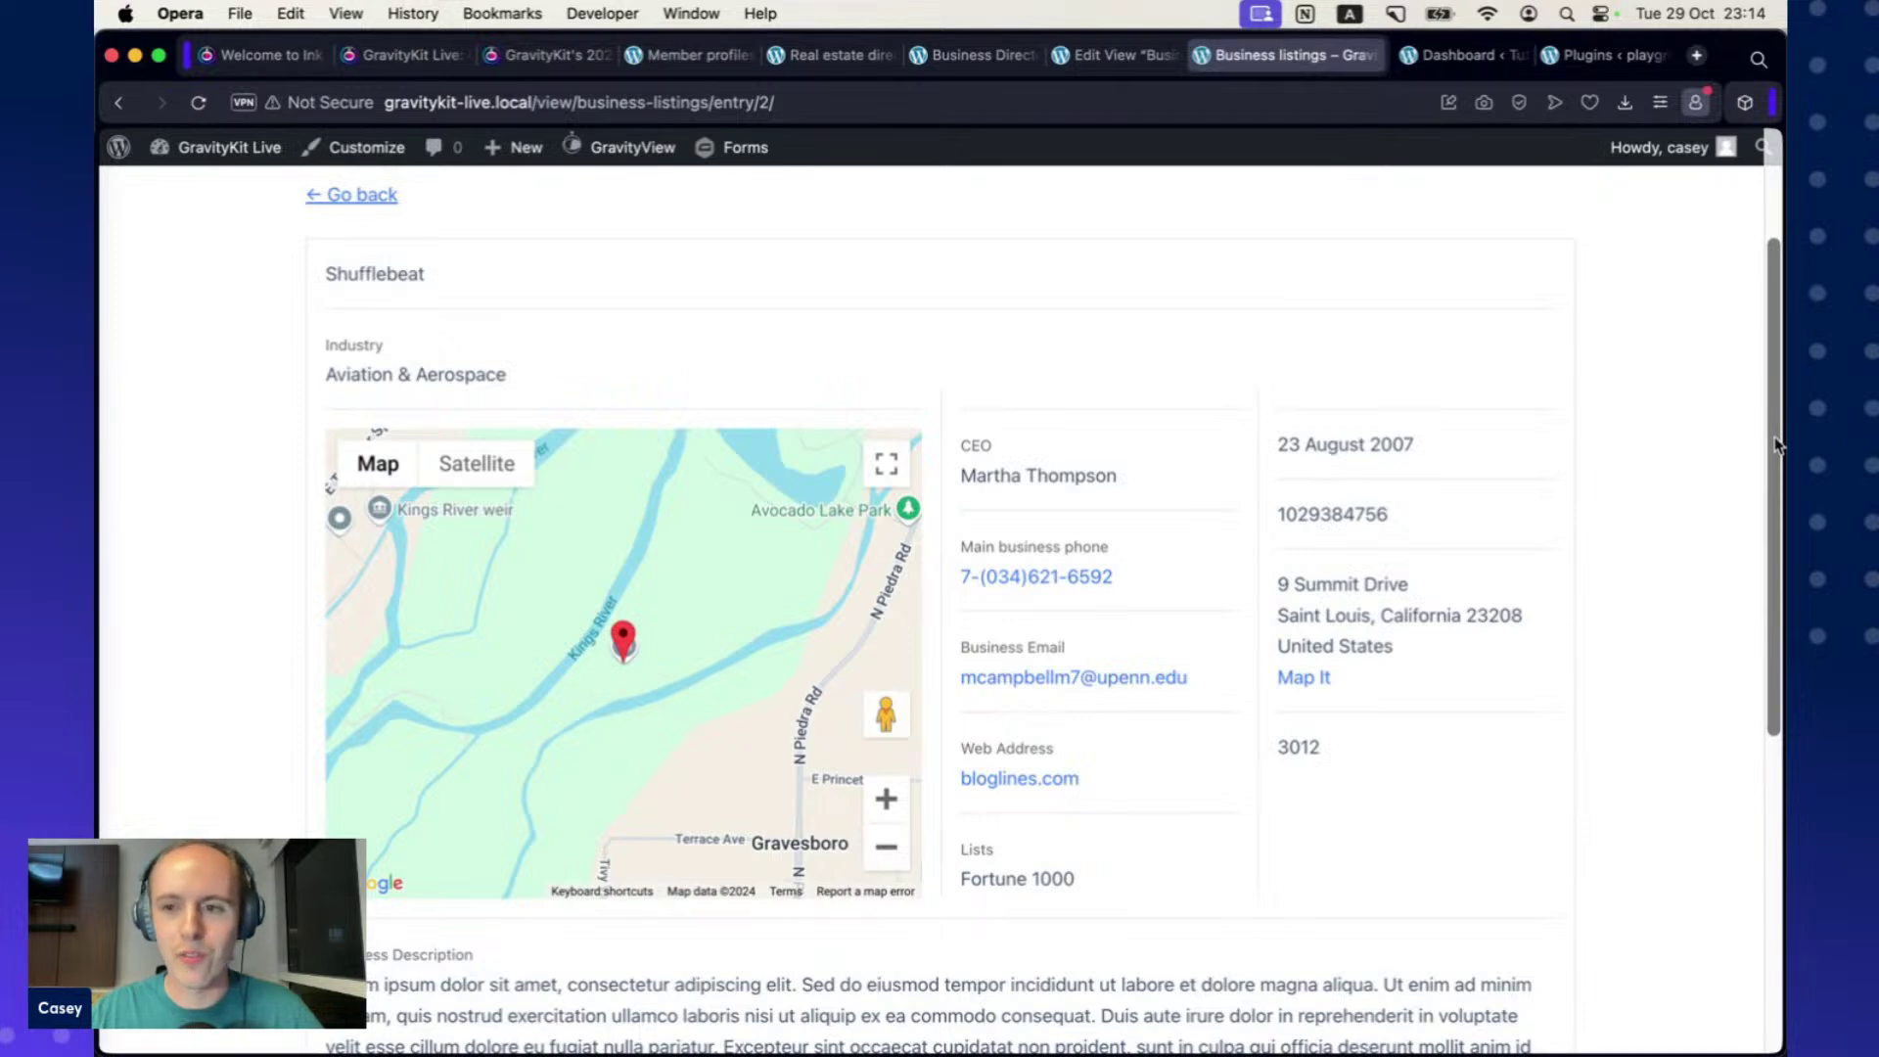
drag(1781, 460, 1853, 480)
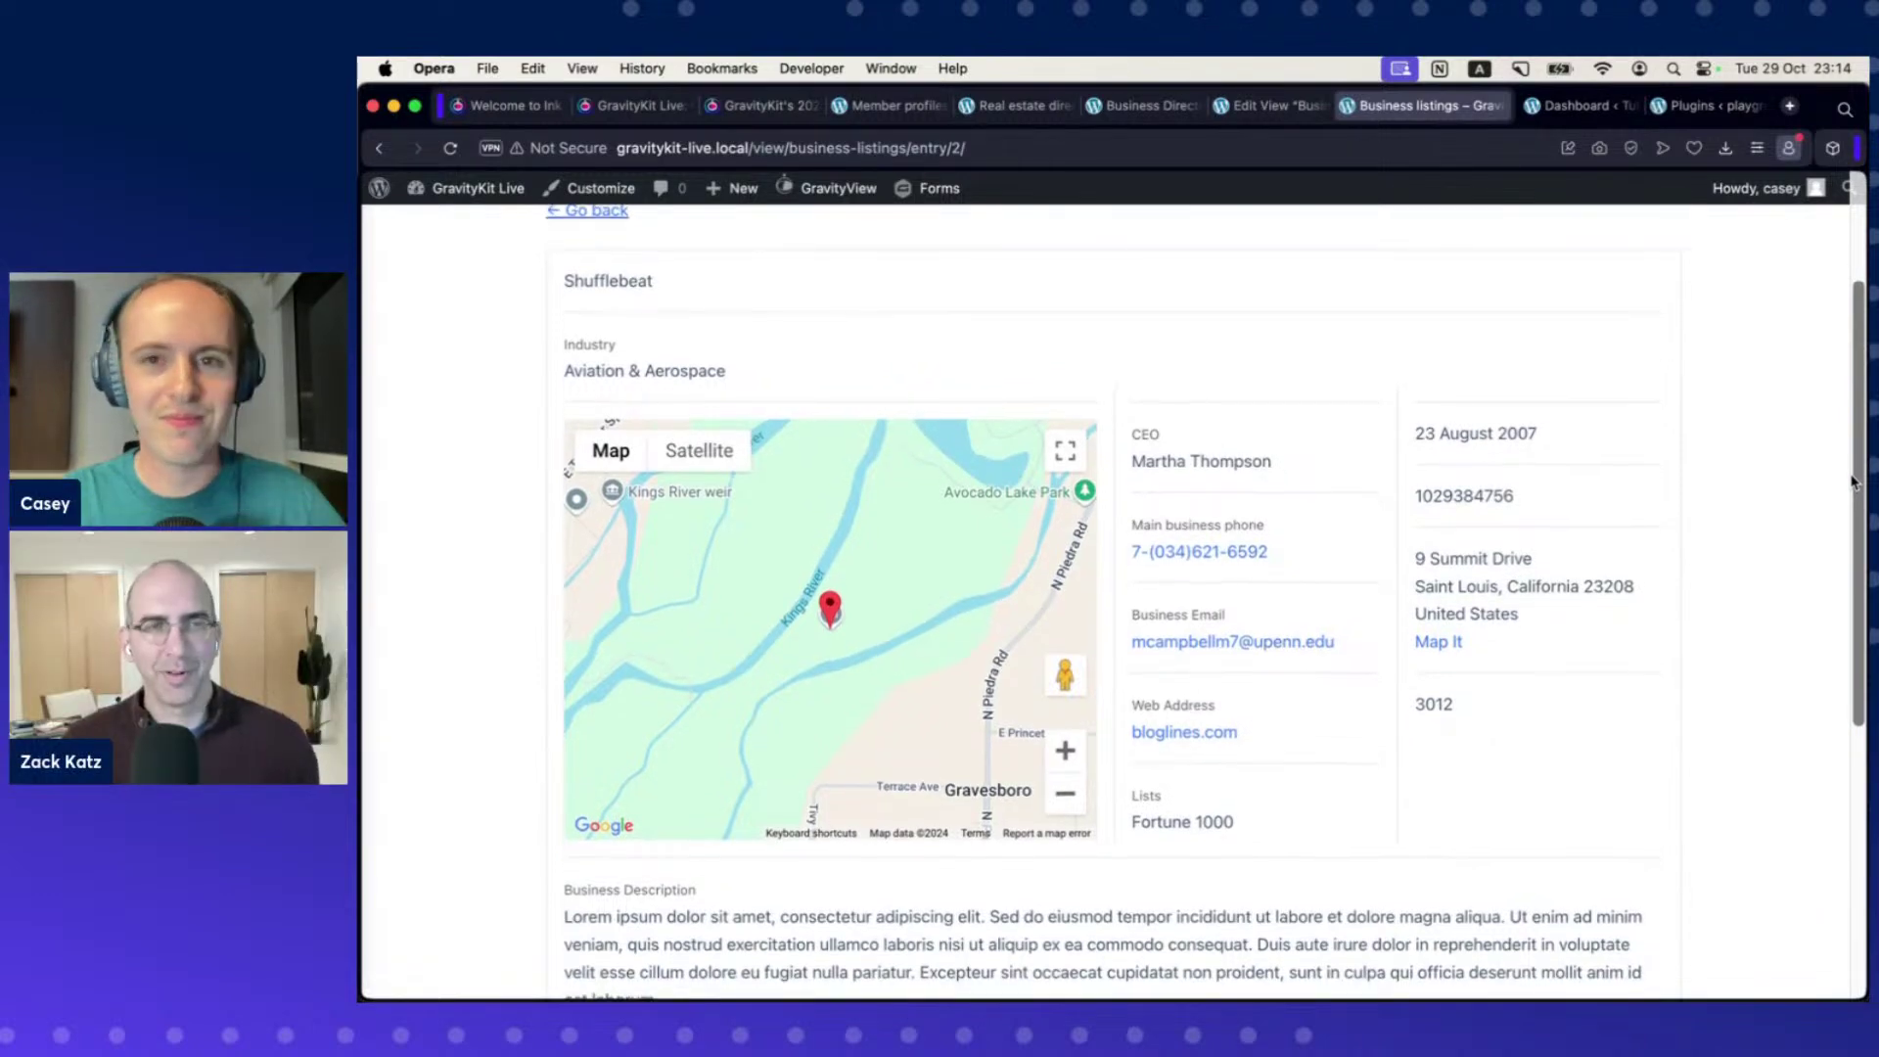
scroll(1276, 301, down, 2)
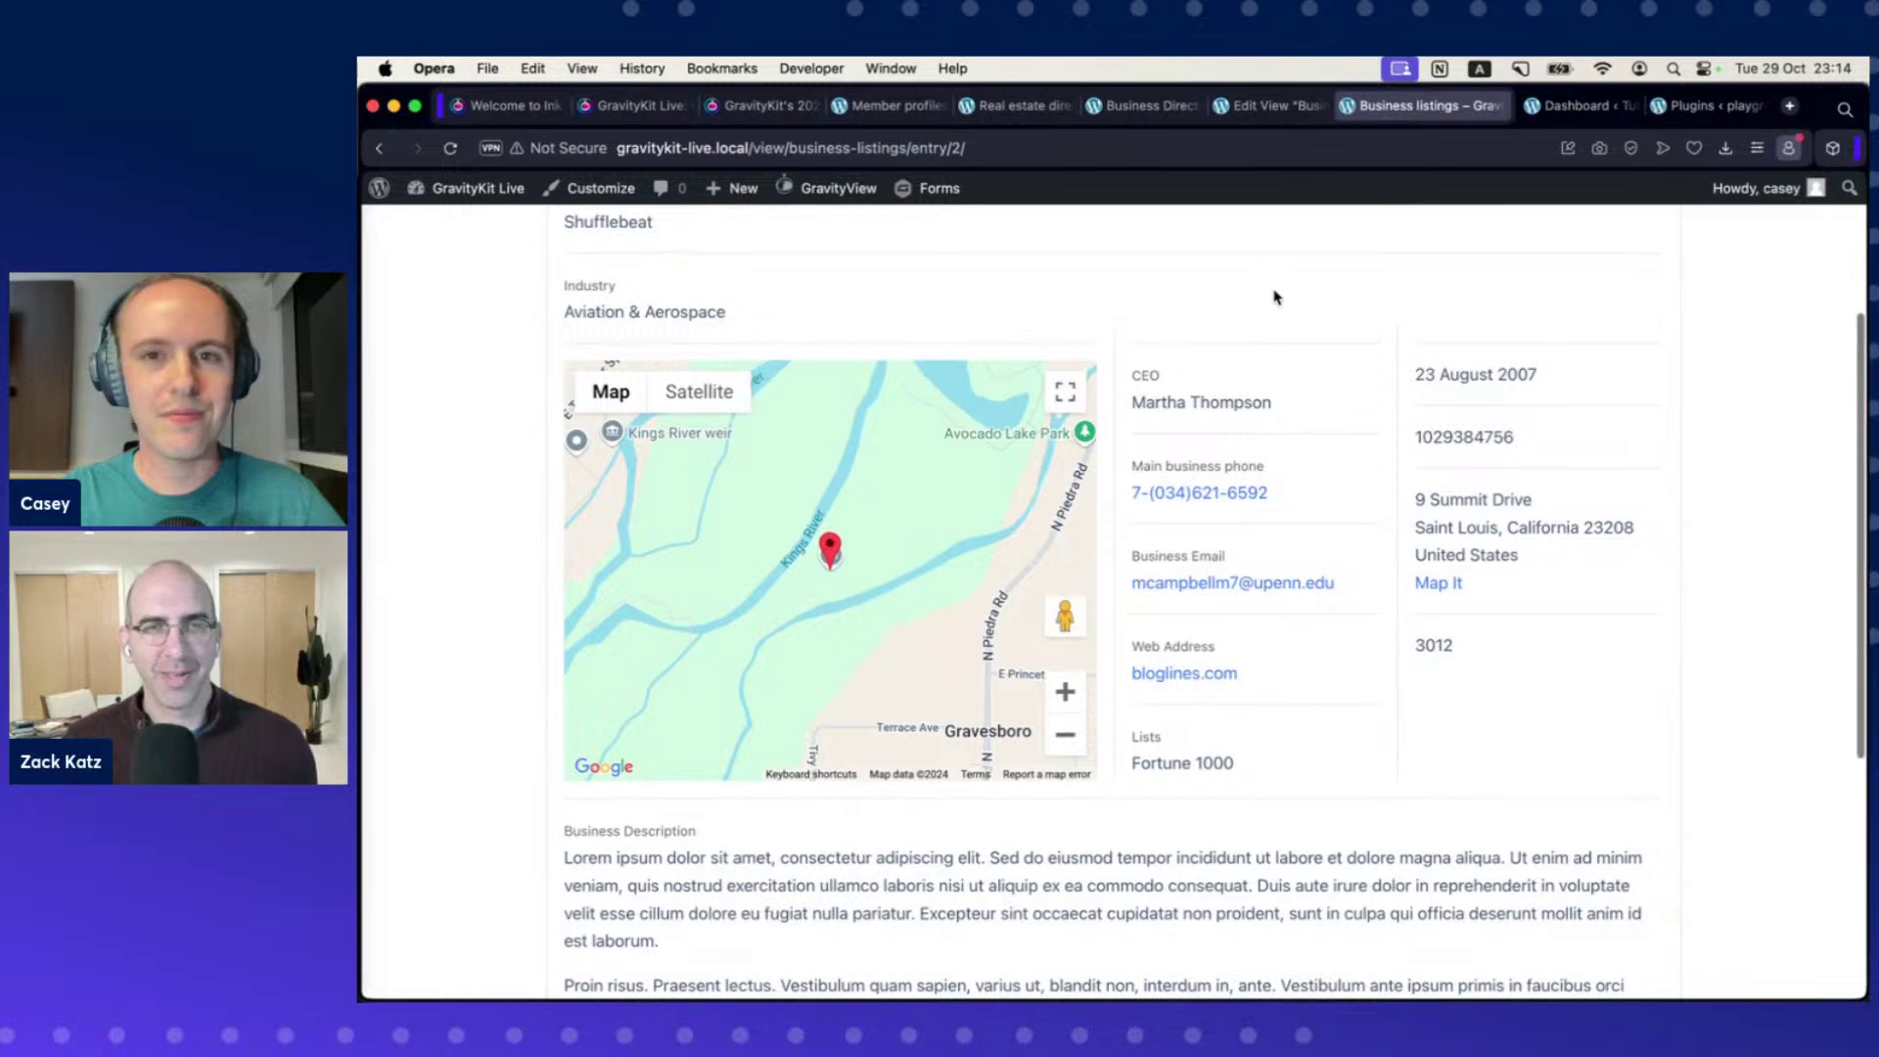
Return to the Business listings View editor and review how the Single Entry Layout rows and columns are arranged.
scroll(1275, 294, up, 1)
click(1256, 112)
scroll(1114, 403, down, 5)
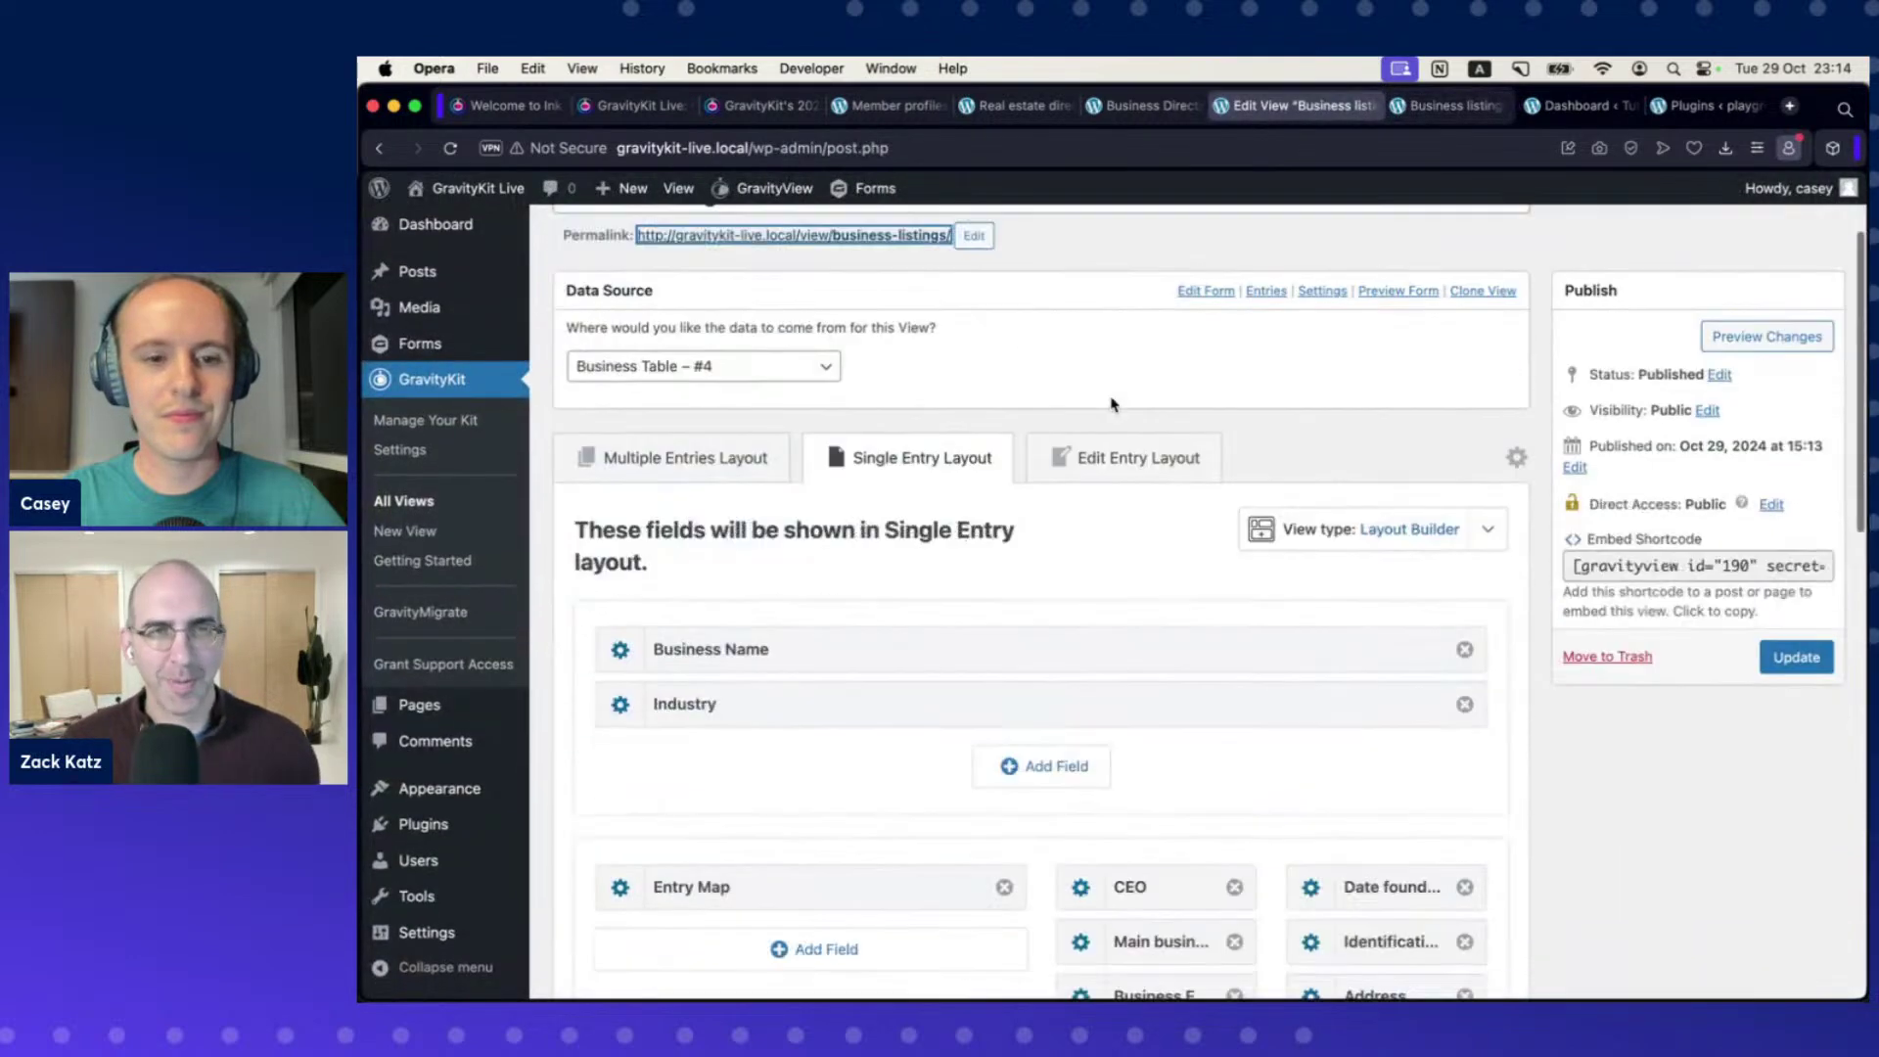
scroll(1080, 472, down, 5)
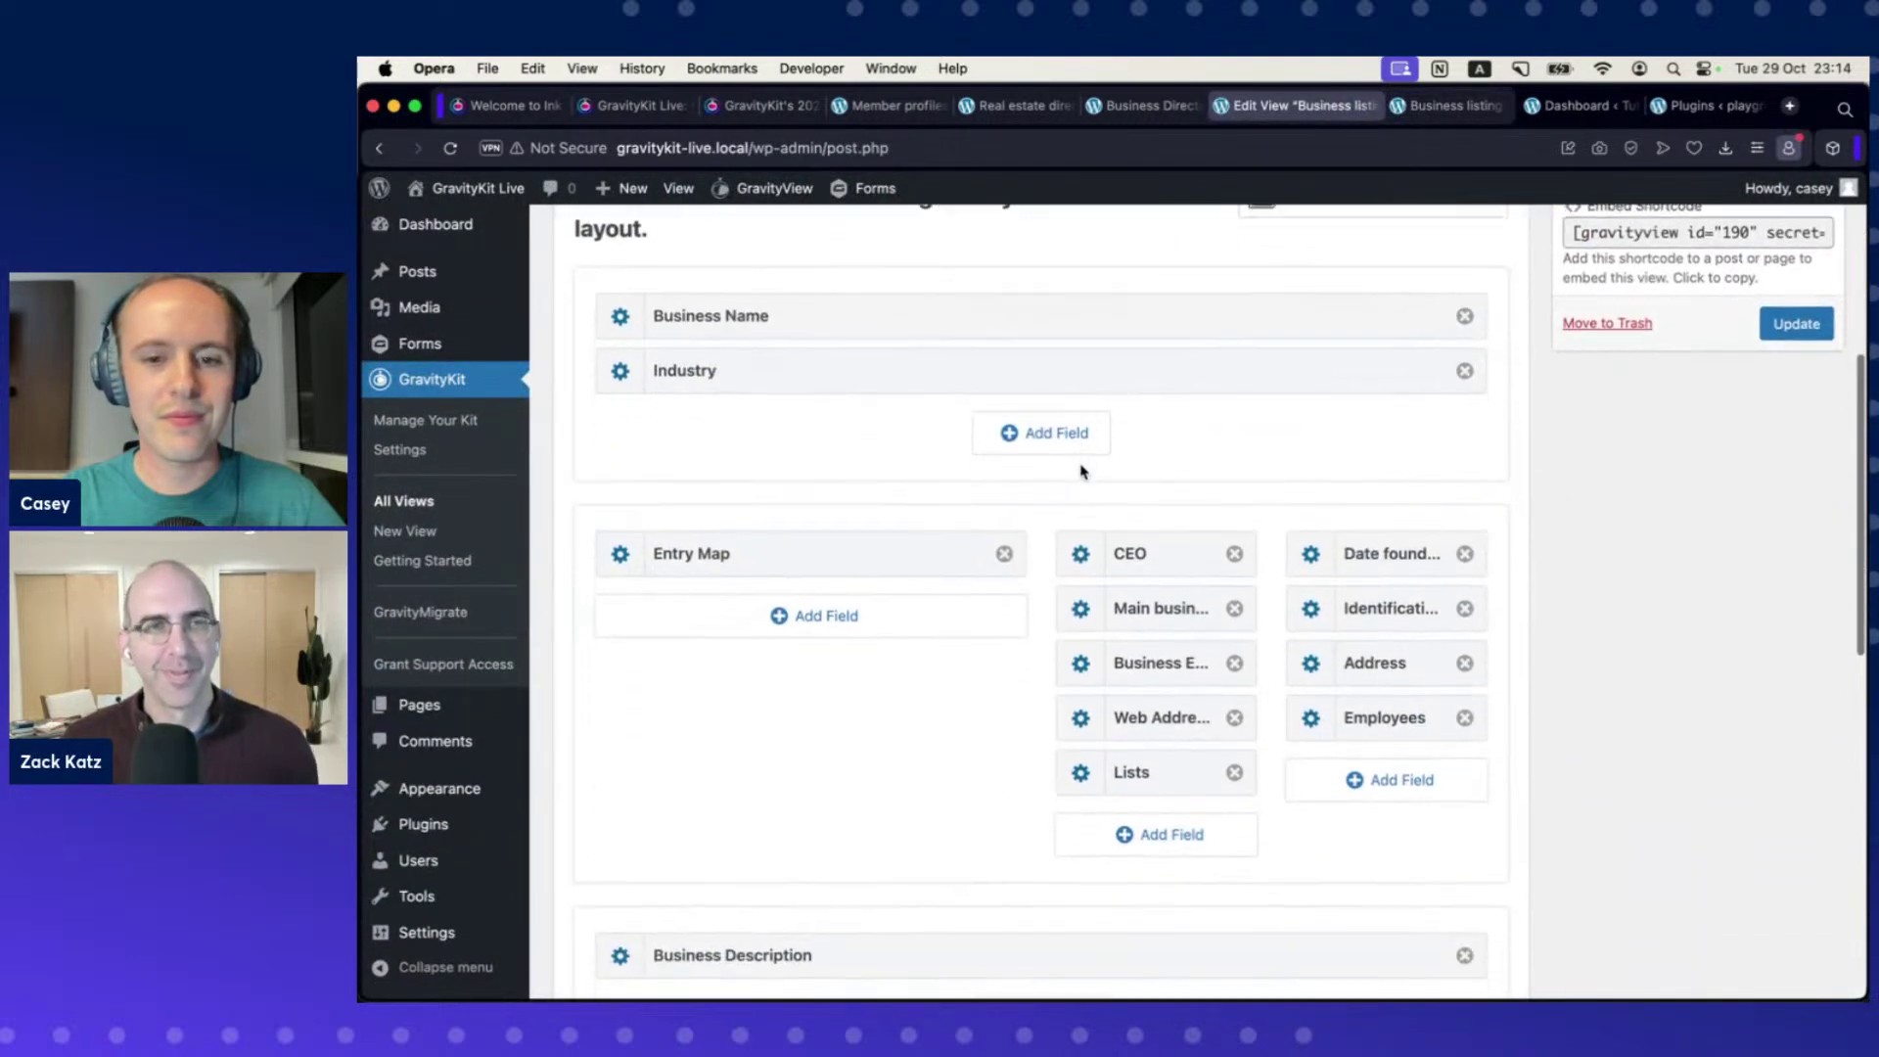
scroll(1080, 472, down, 1)
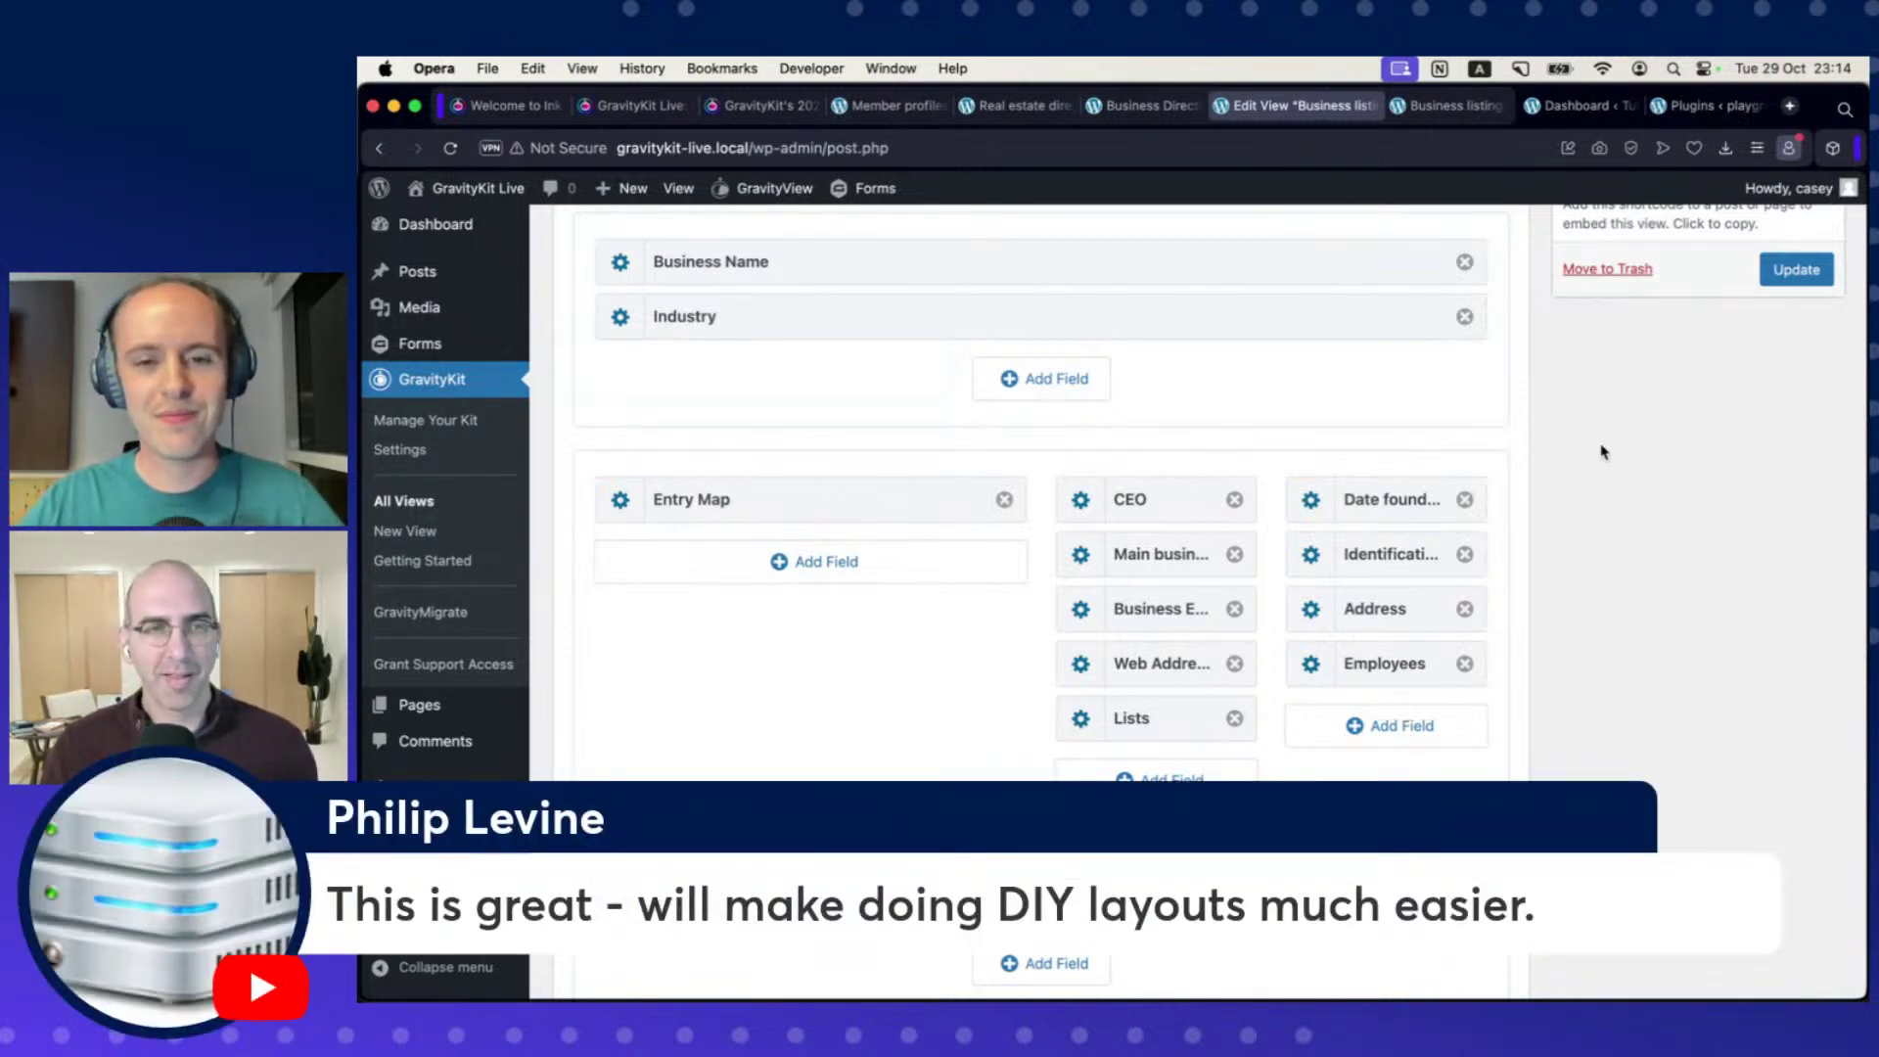
drag(1859, 90, 1797, 90)
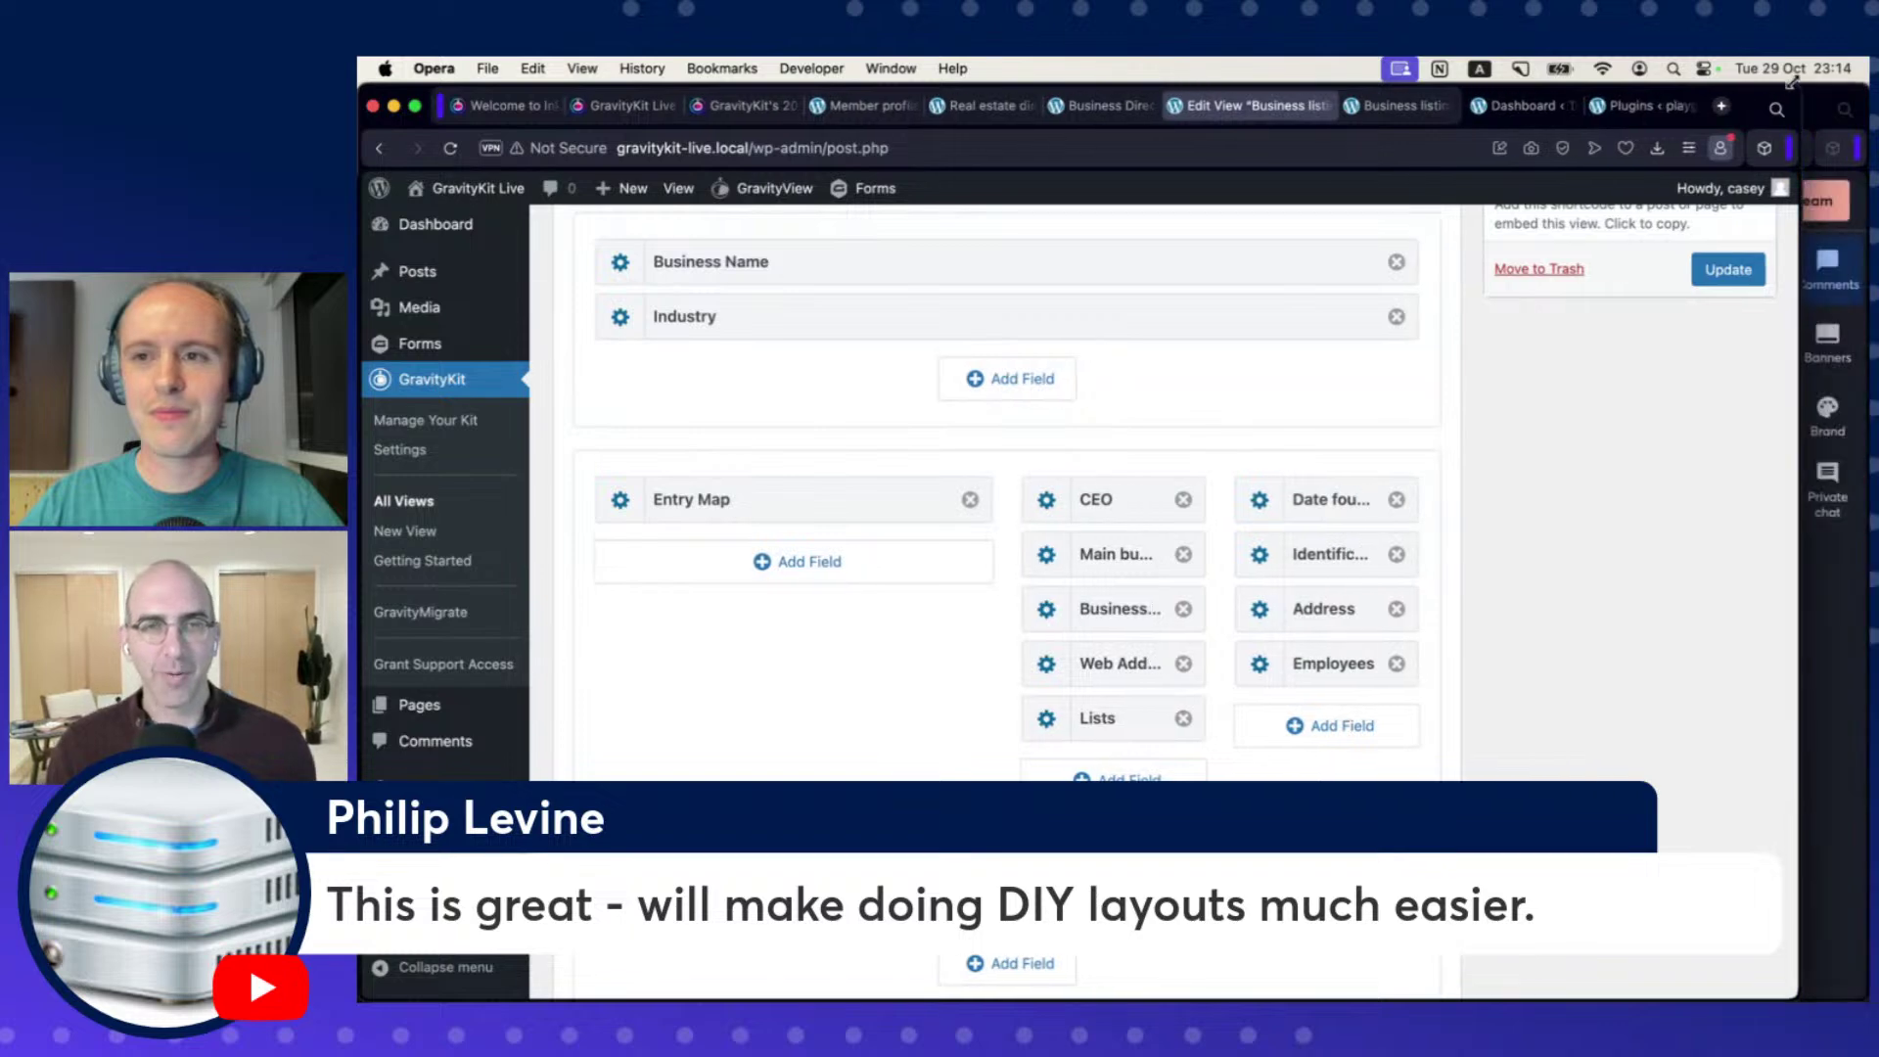
click(1830, 110)
click(917, 755)
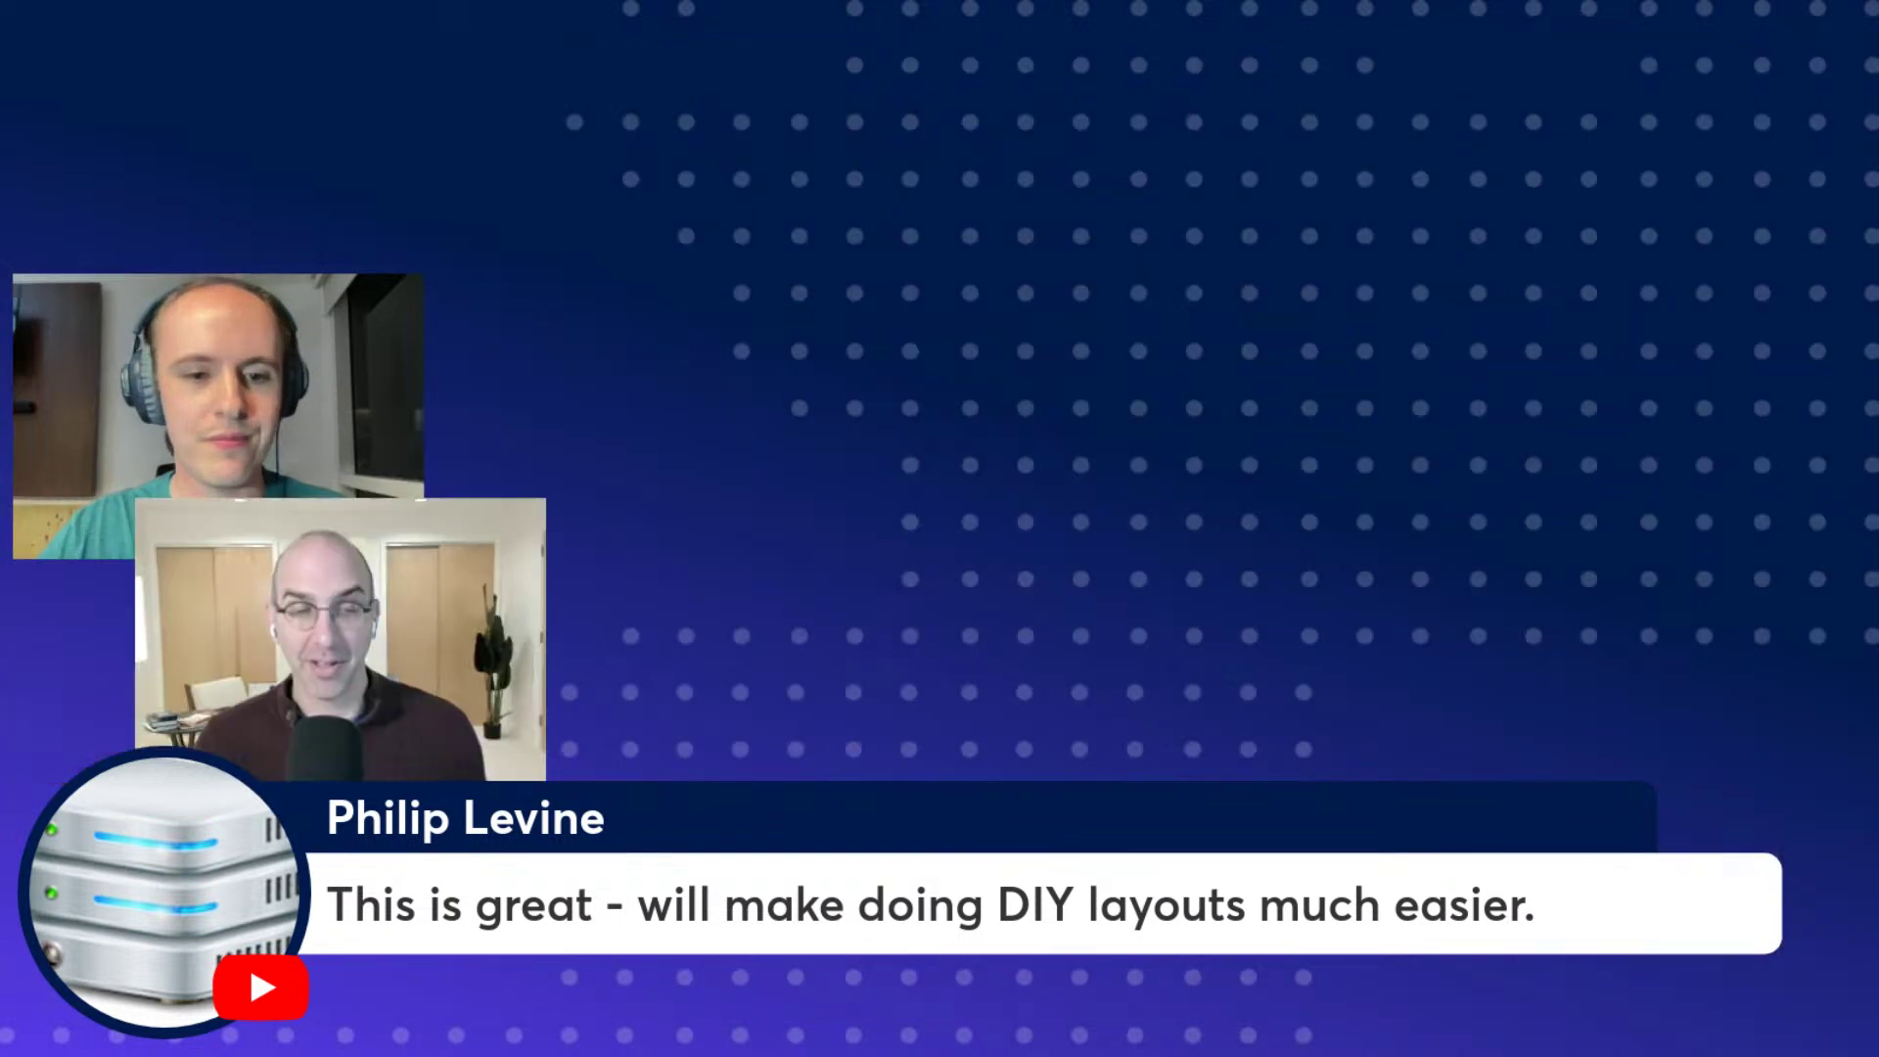
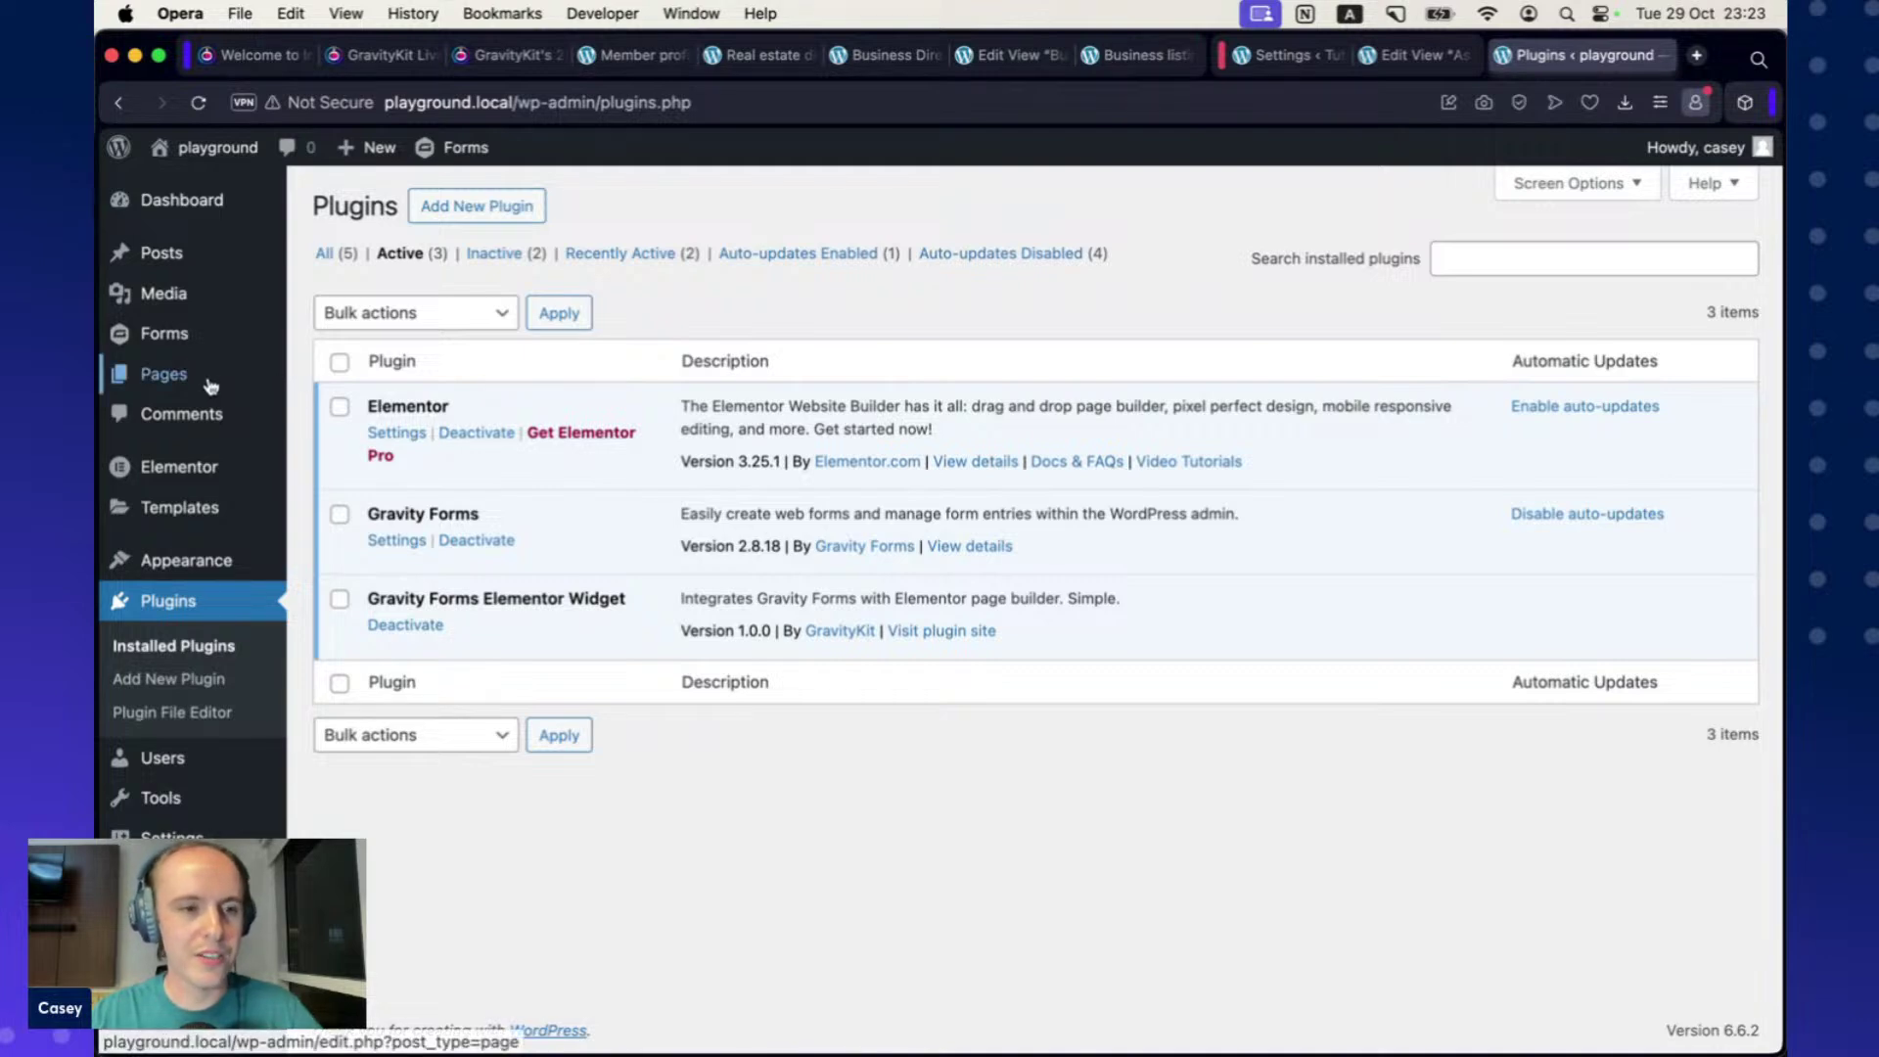
Create a new page titled "My new page" on the playground site and open it in the Elementor editor.
mouse_move(186, 382)
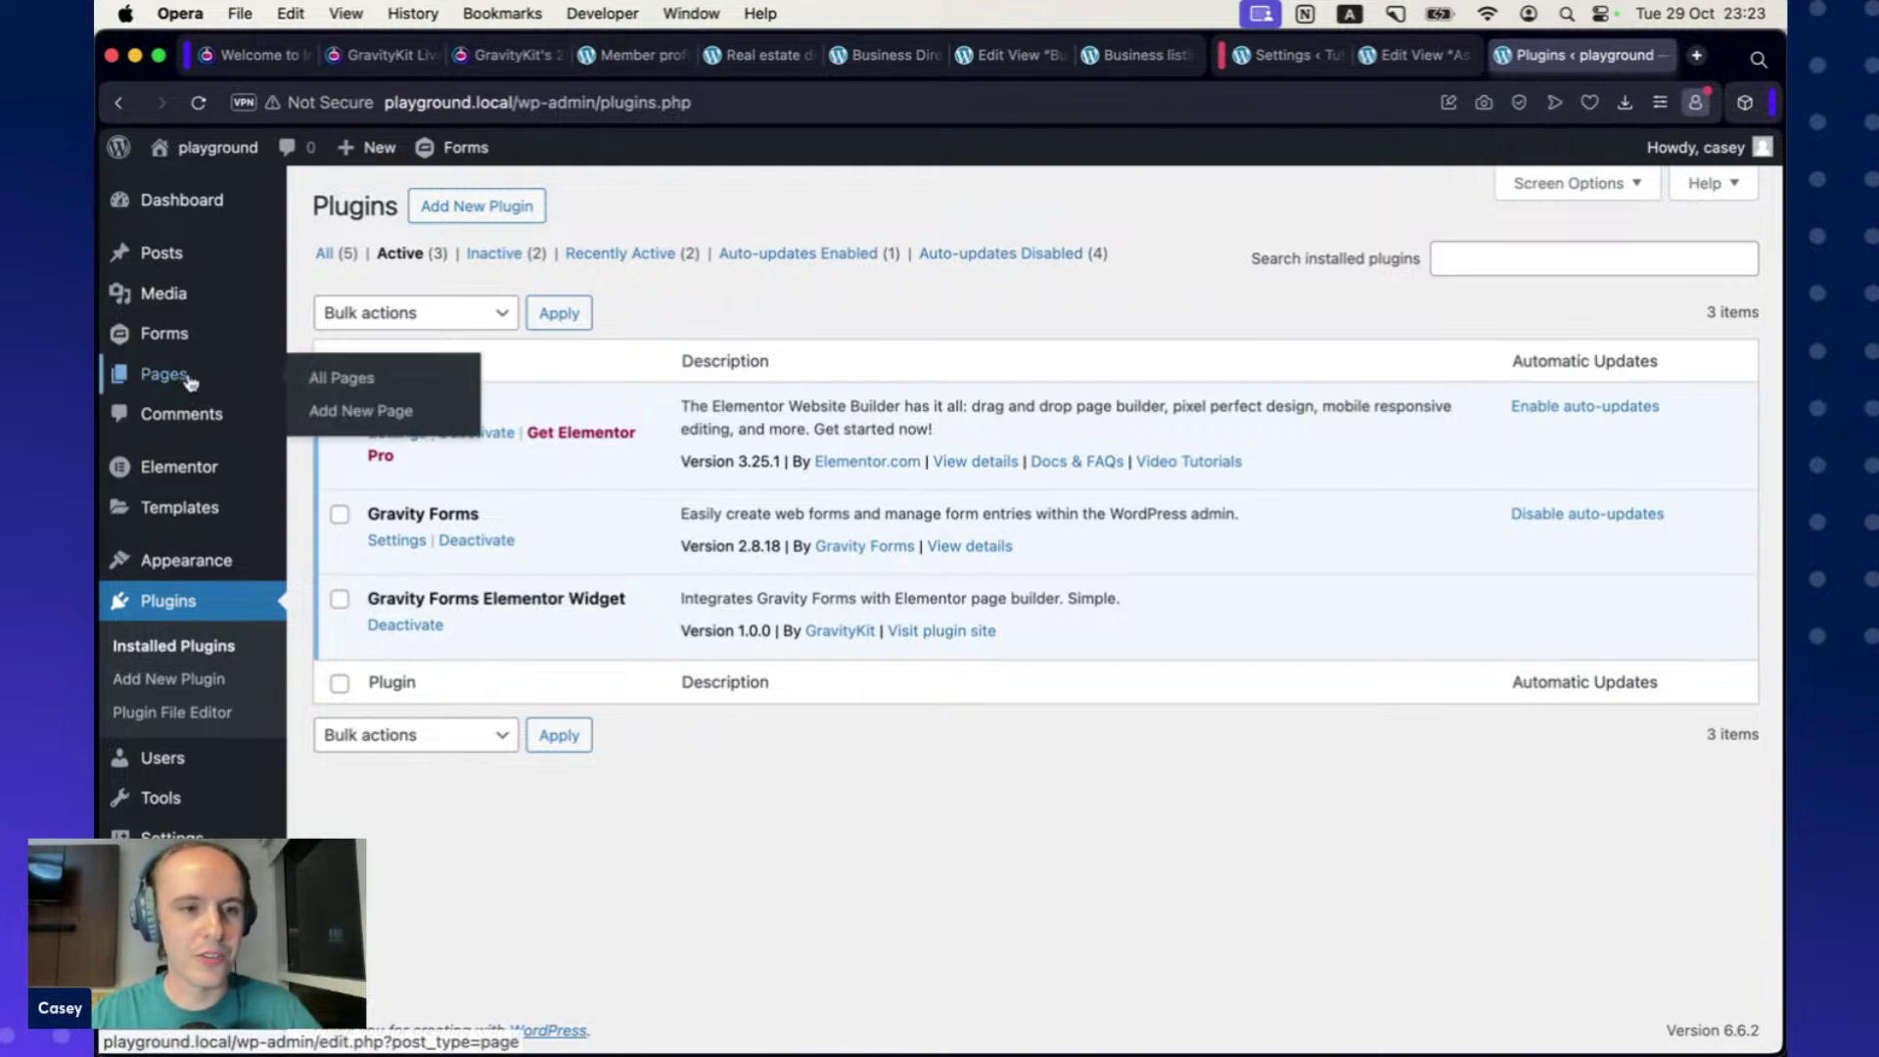
click(382, 414)
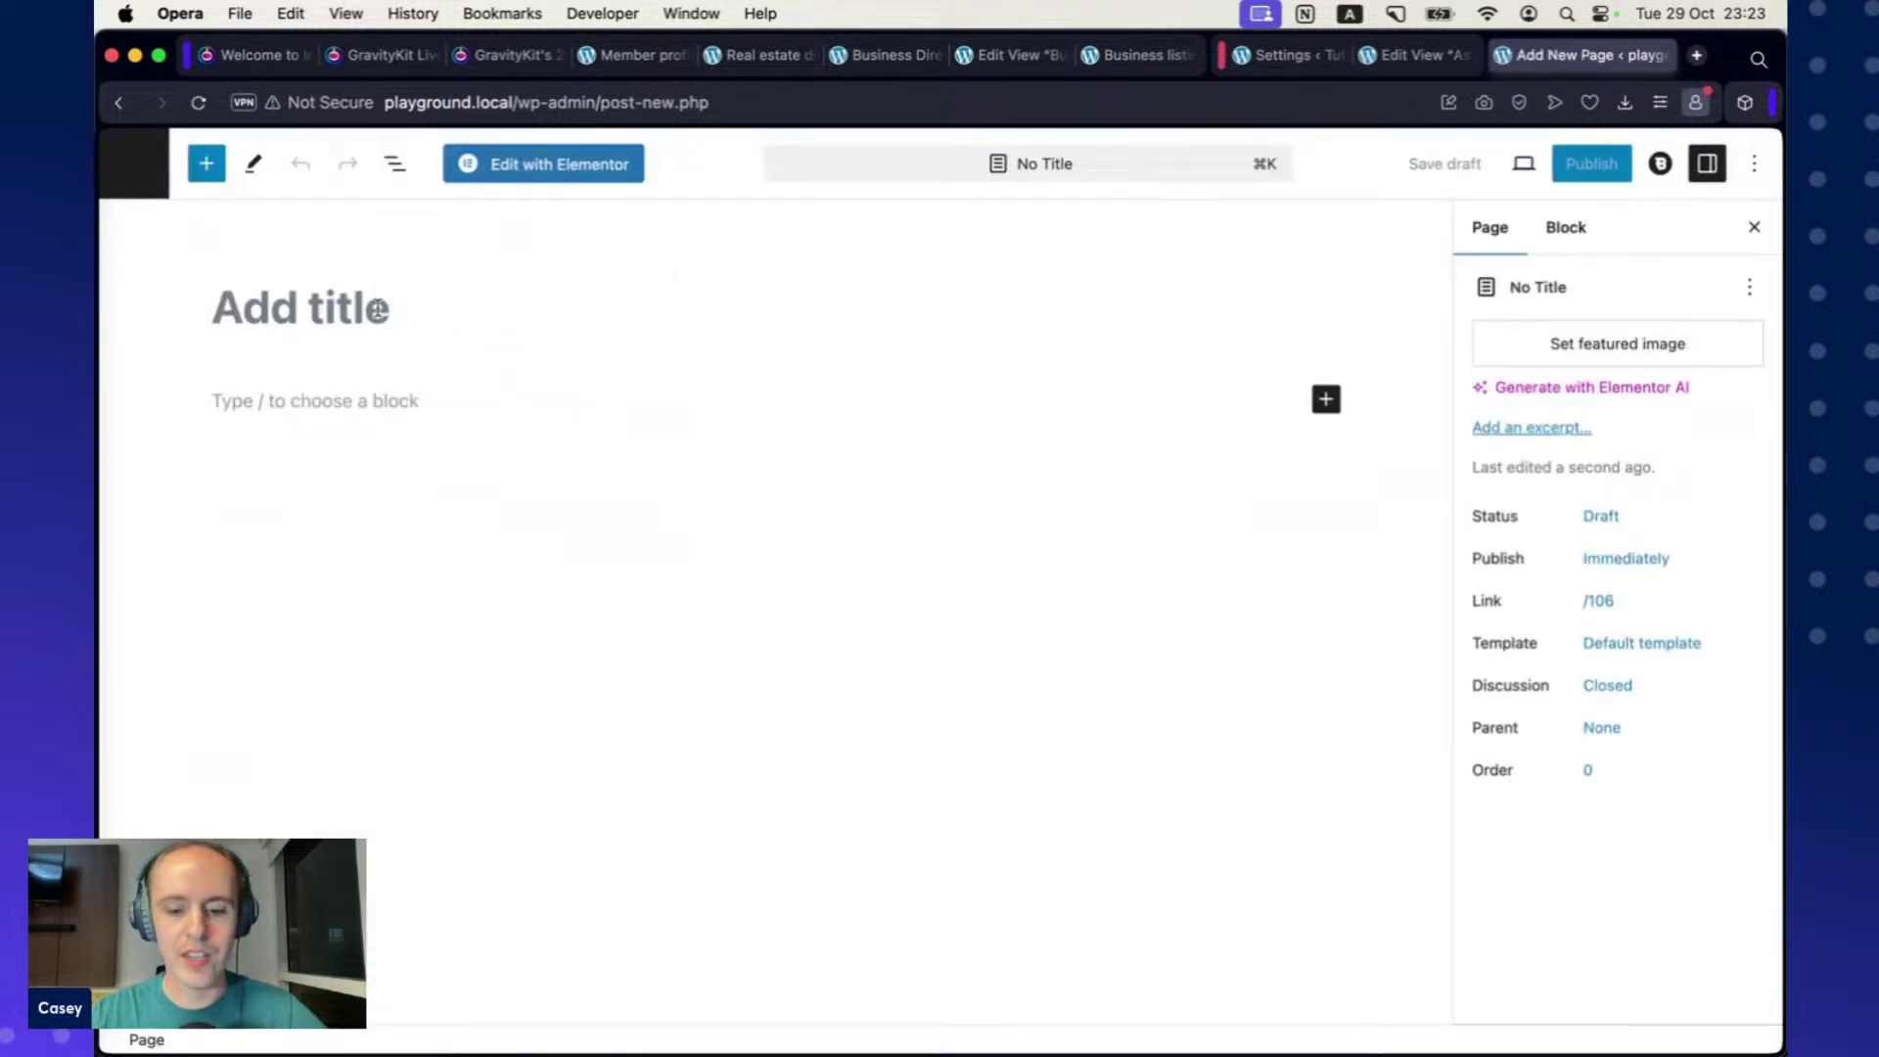
text(My new pa)
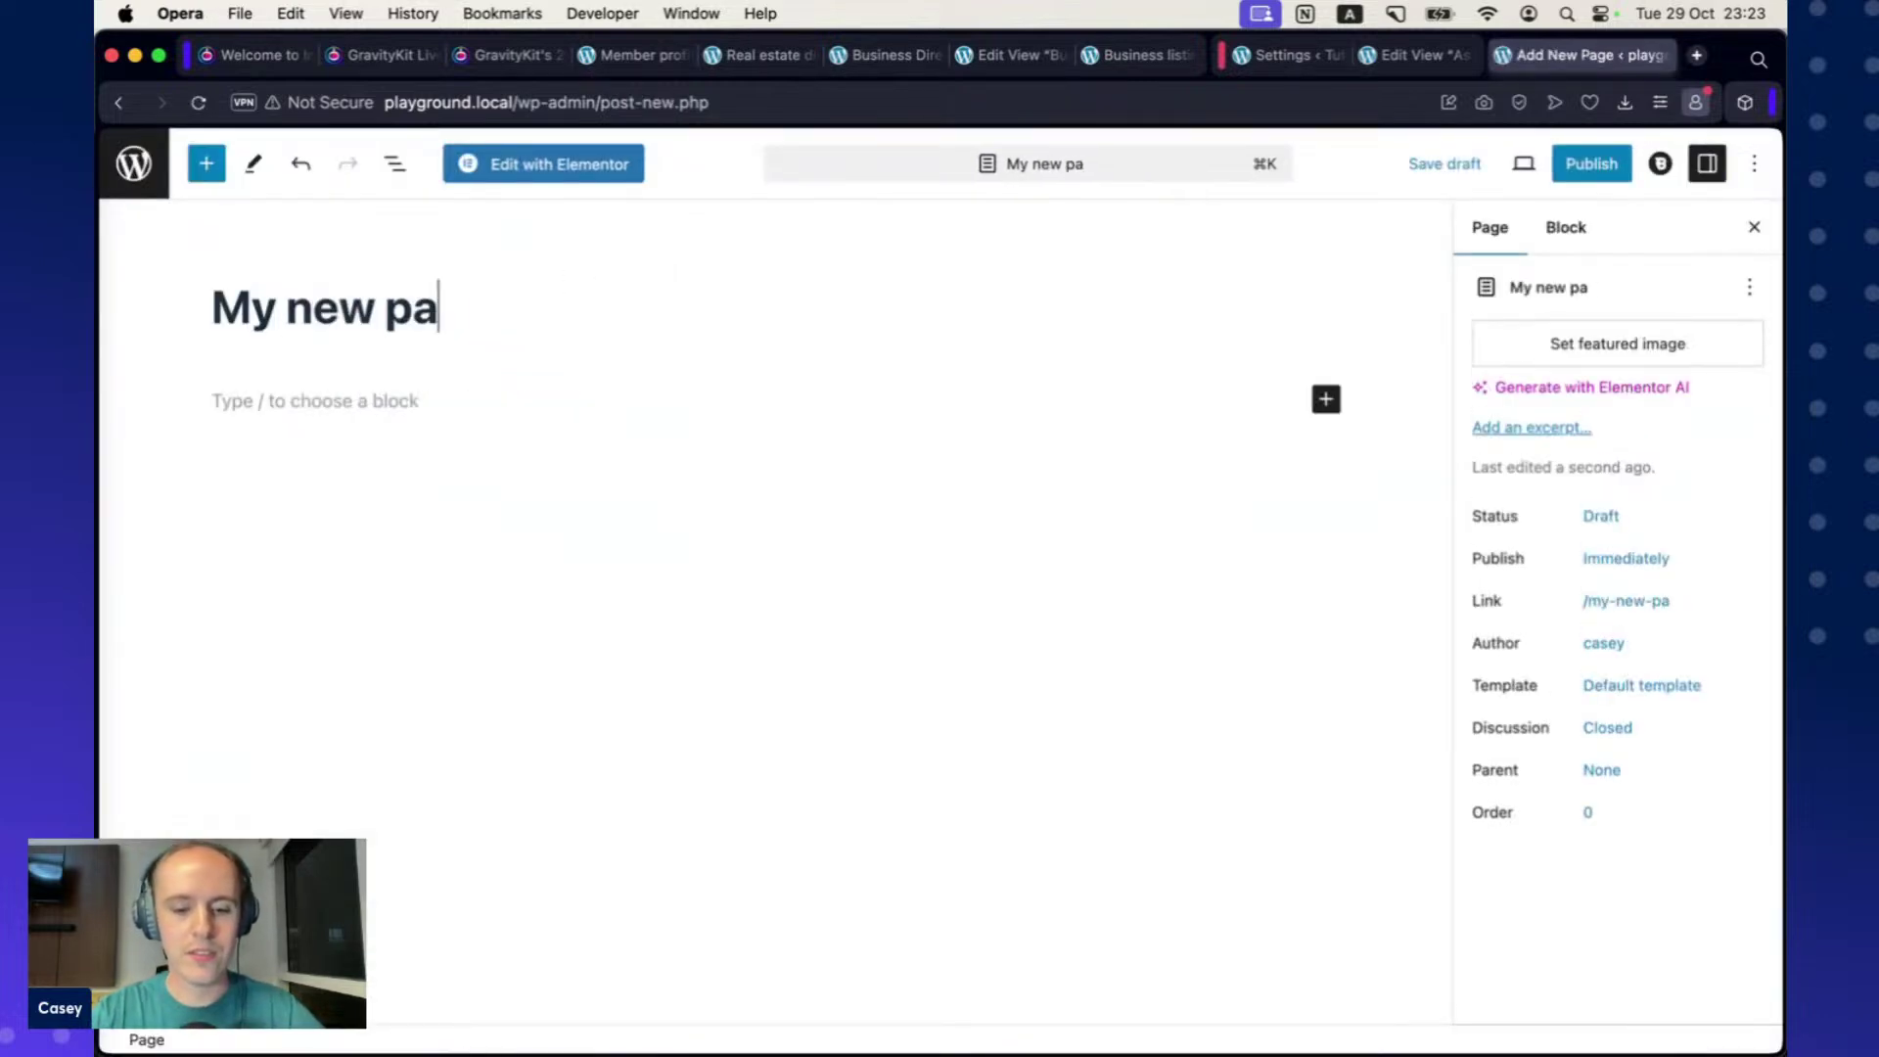
text(ge)
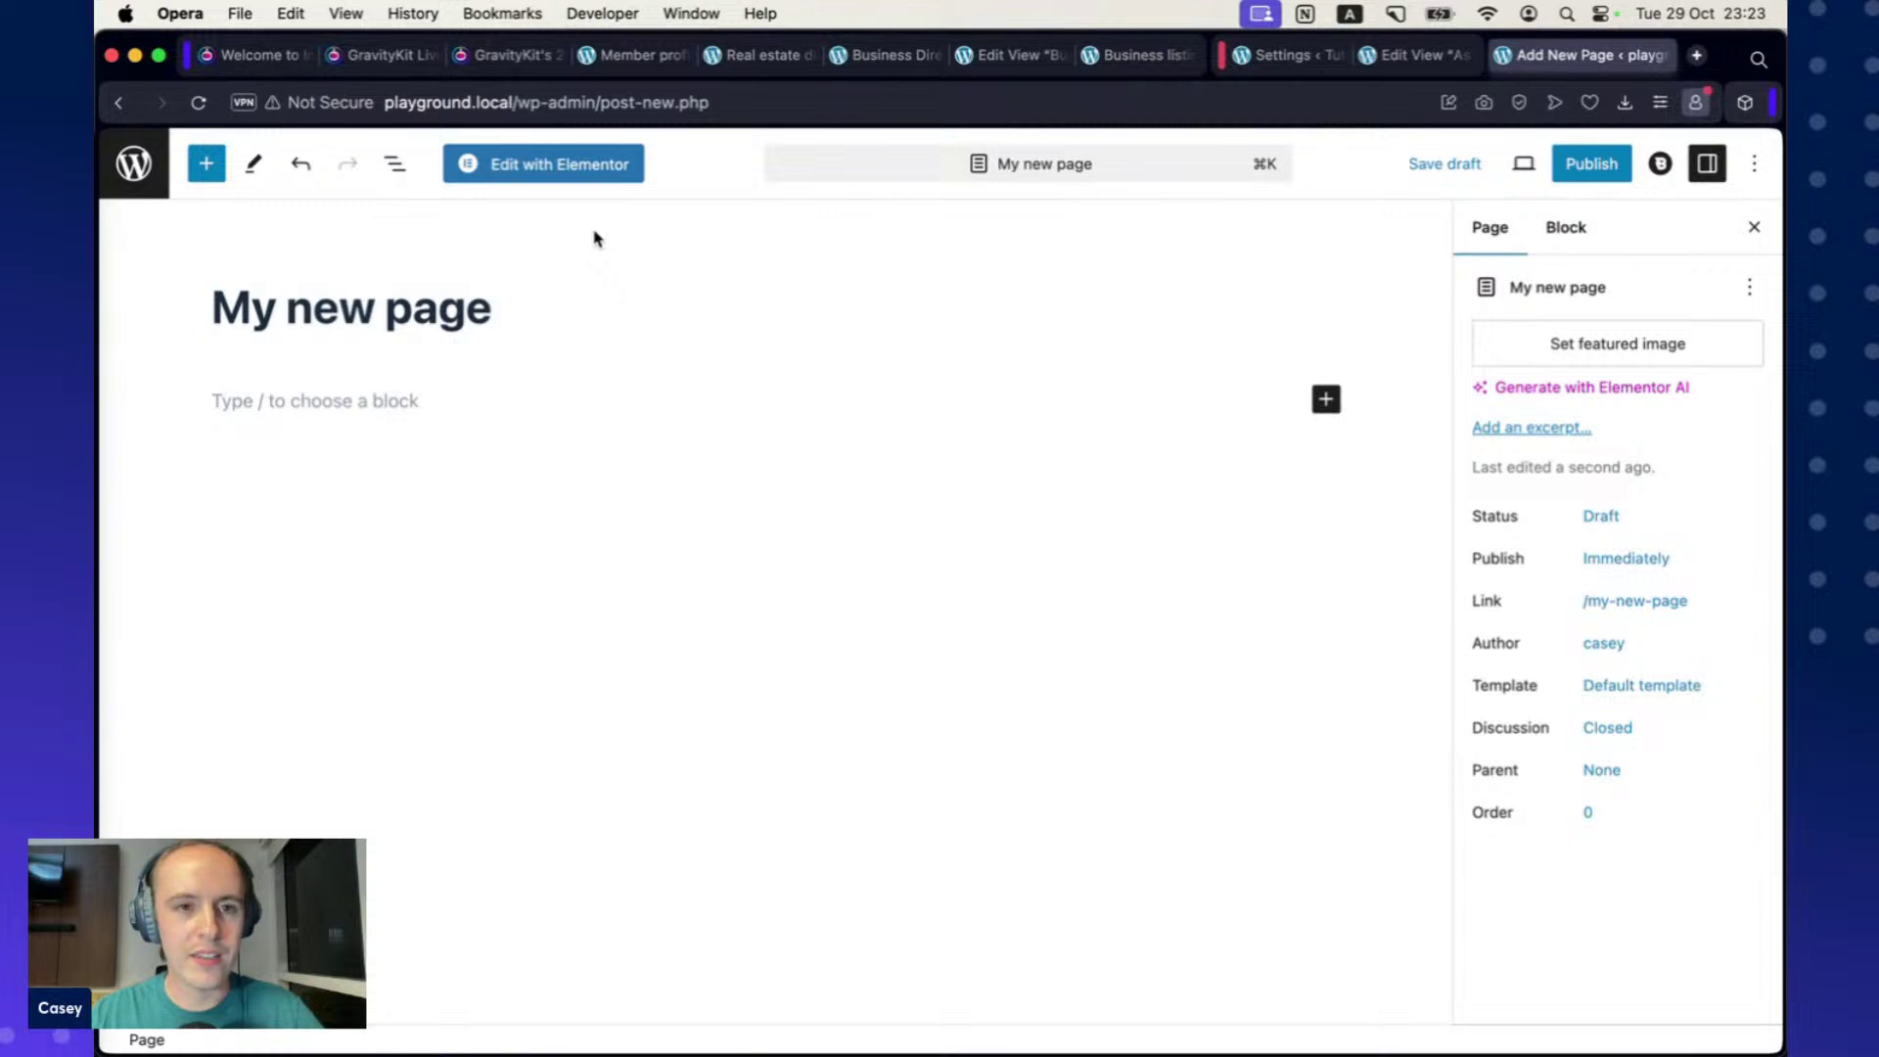
click(549, 174)
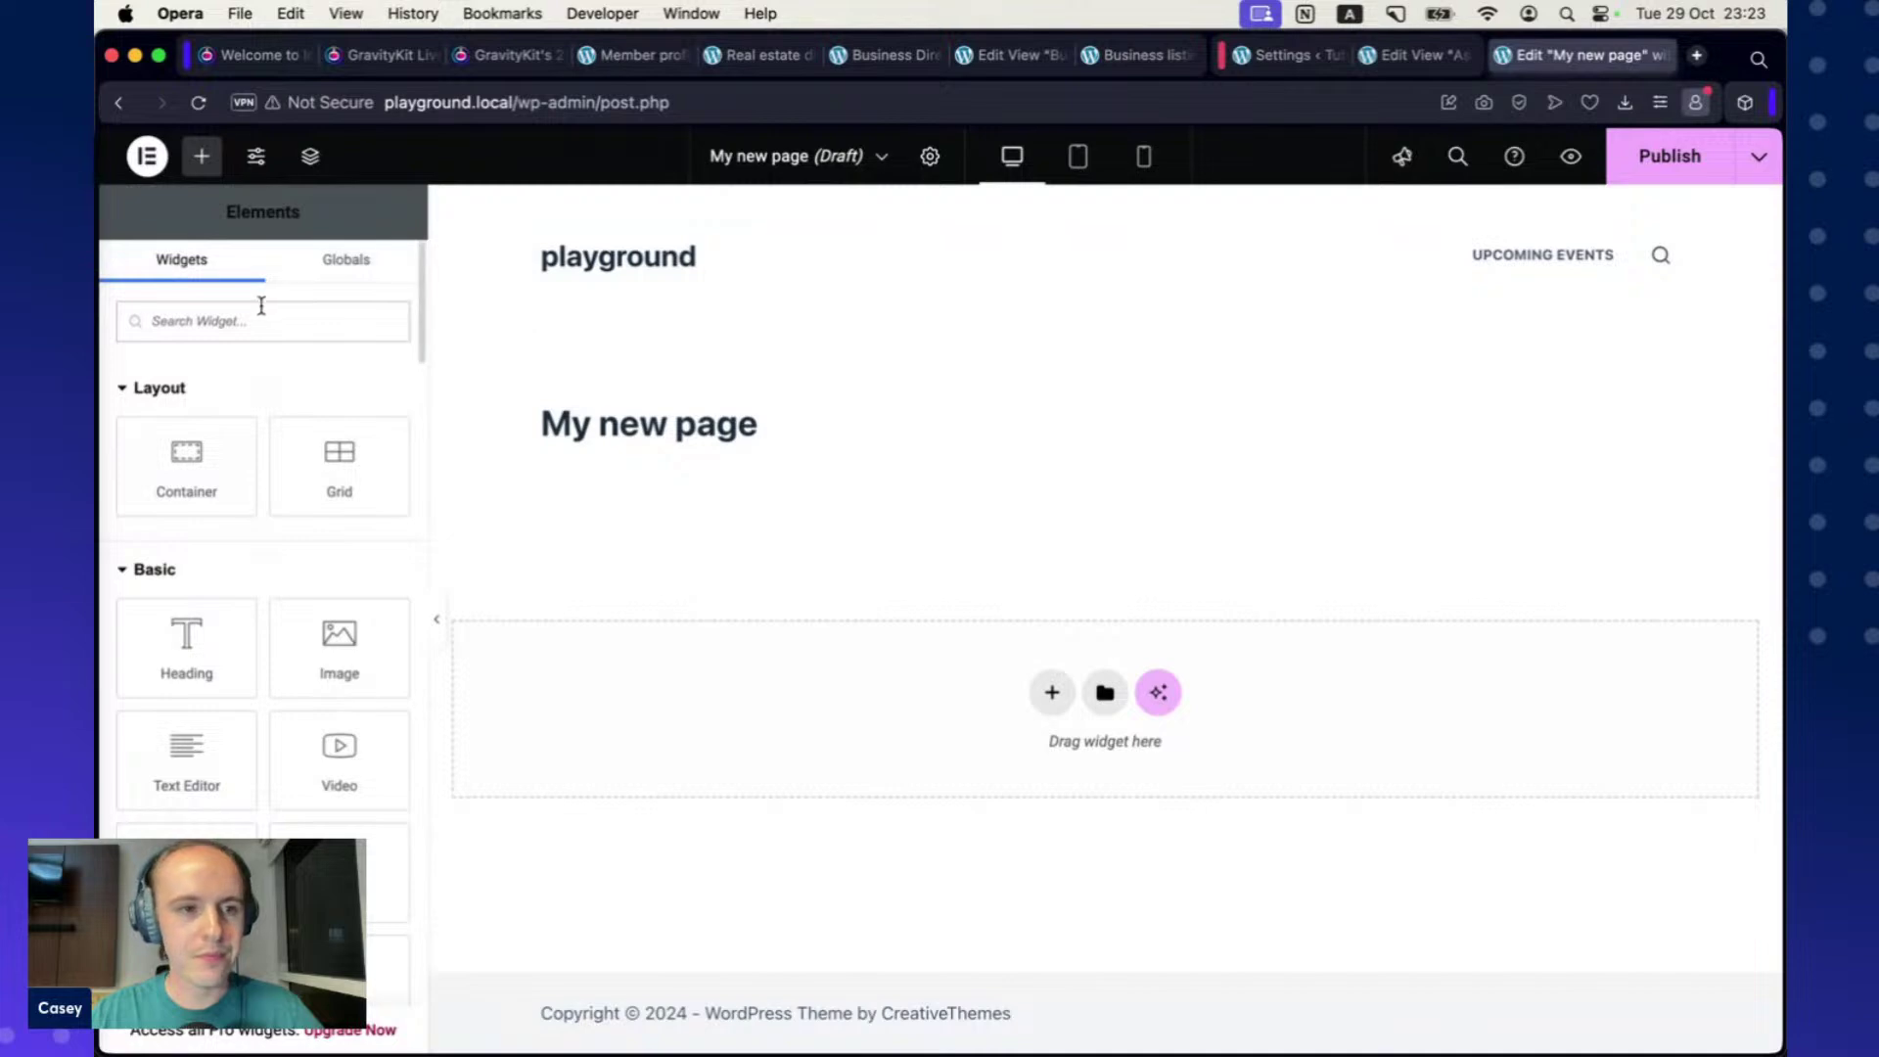
Find the Gravity Forms widget by searching "gravity forms" and place it in the page's empty content area.
key(super+minus)
key(super+minus)
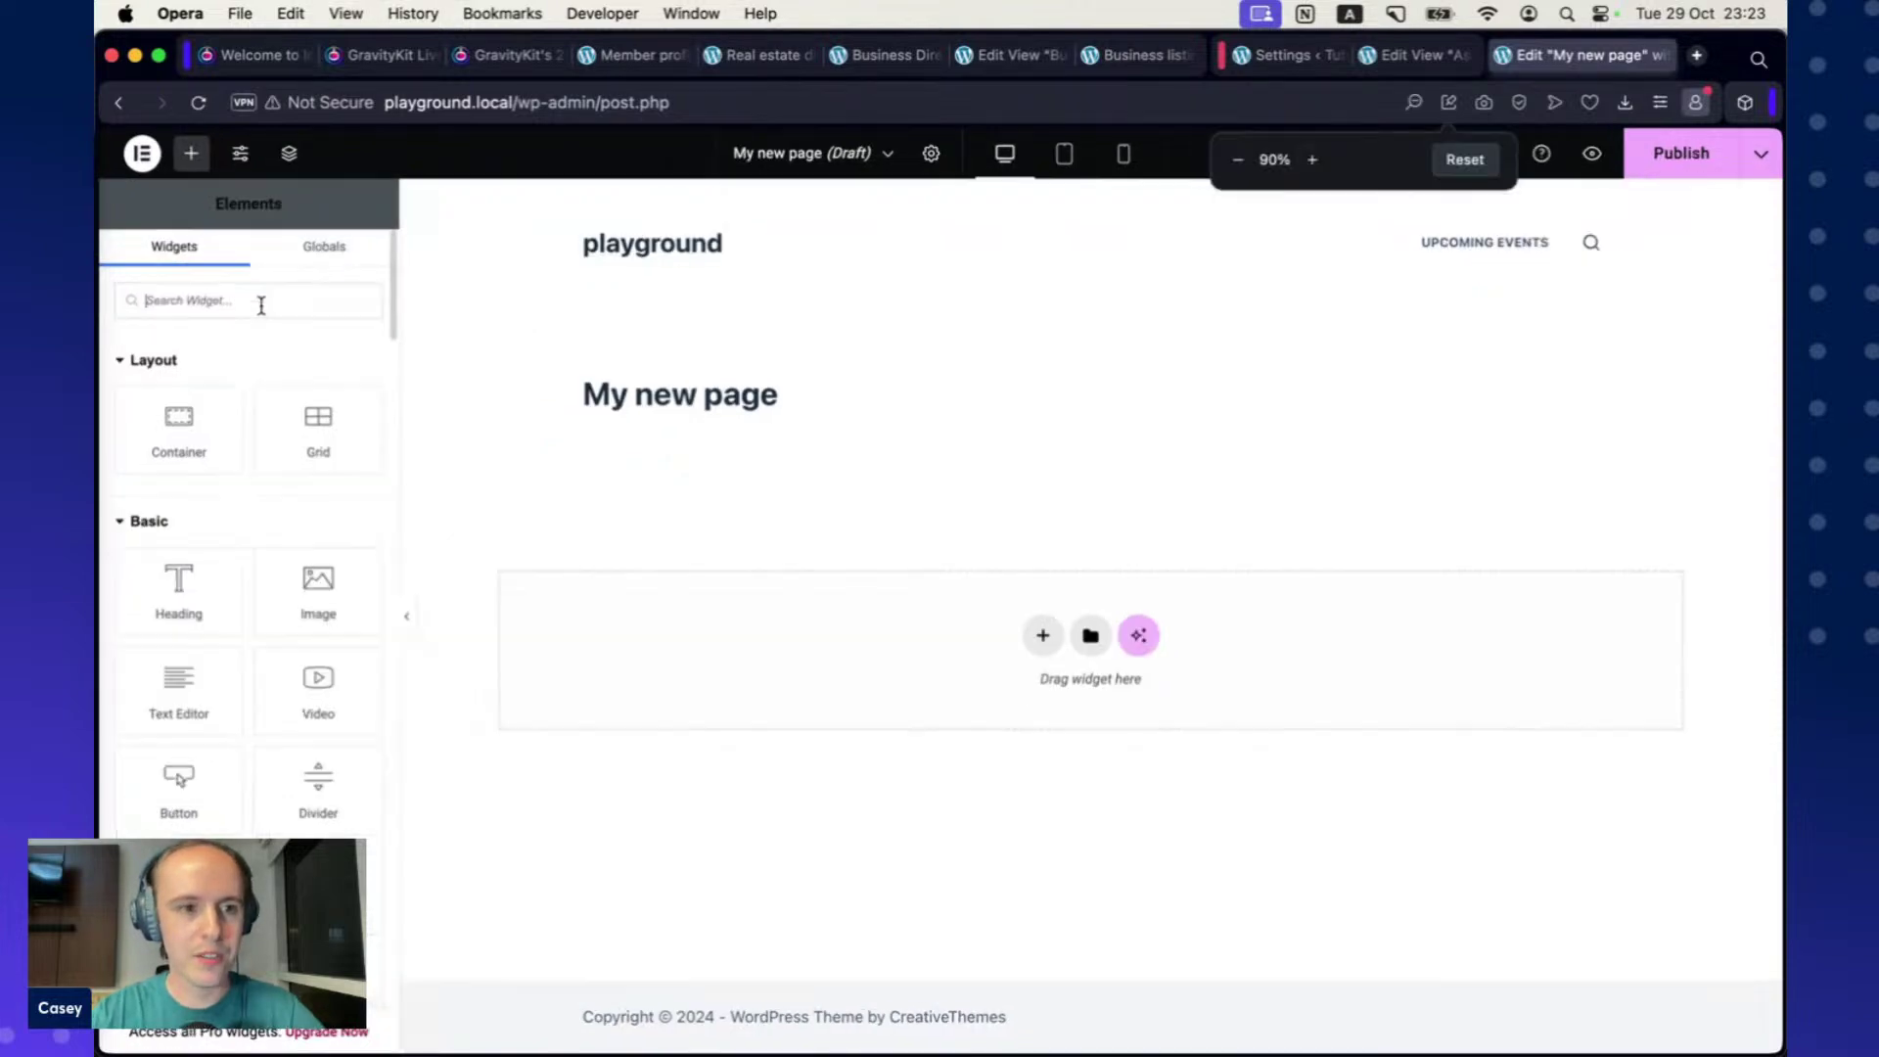
key(super+plus)
key(super+plus)
key(super+plus)
key(super+plus)
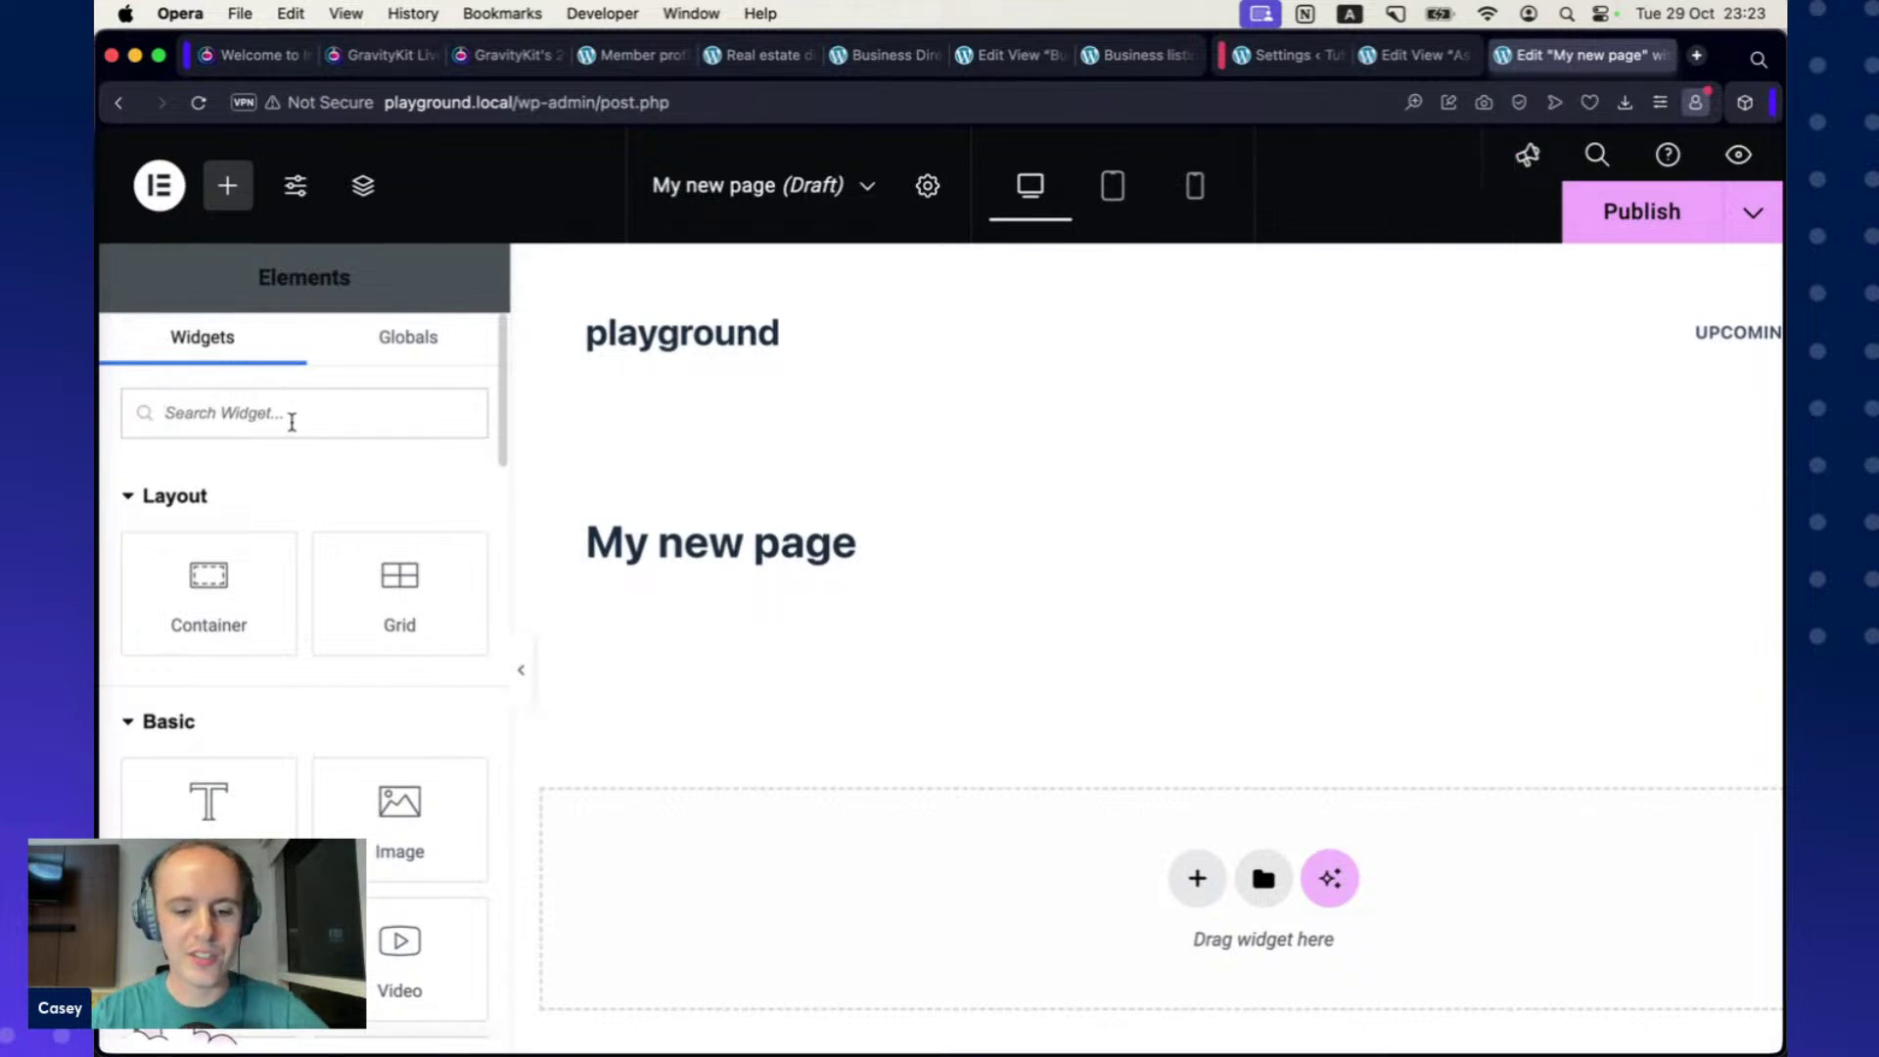
text(gravity forms)
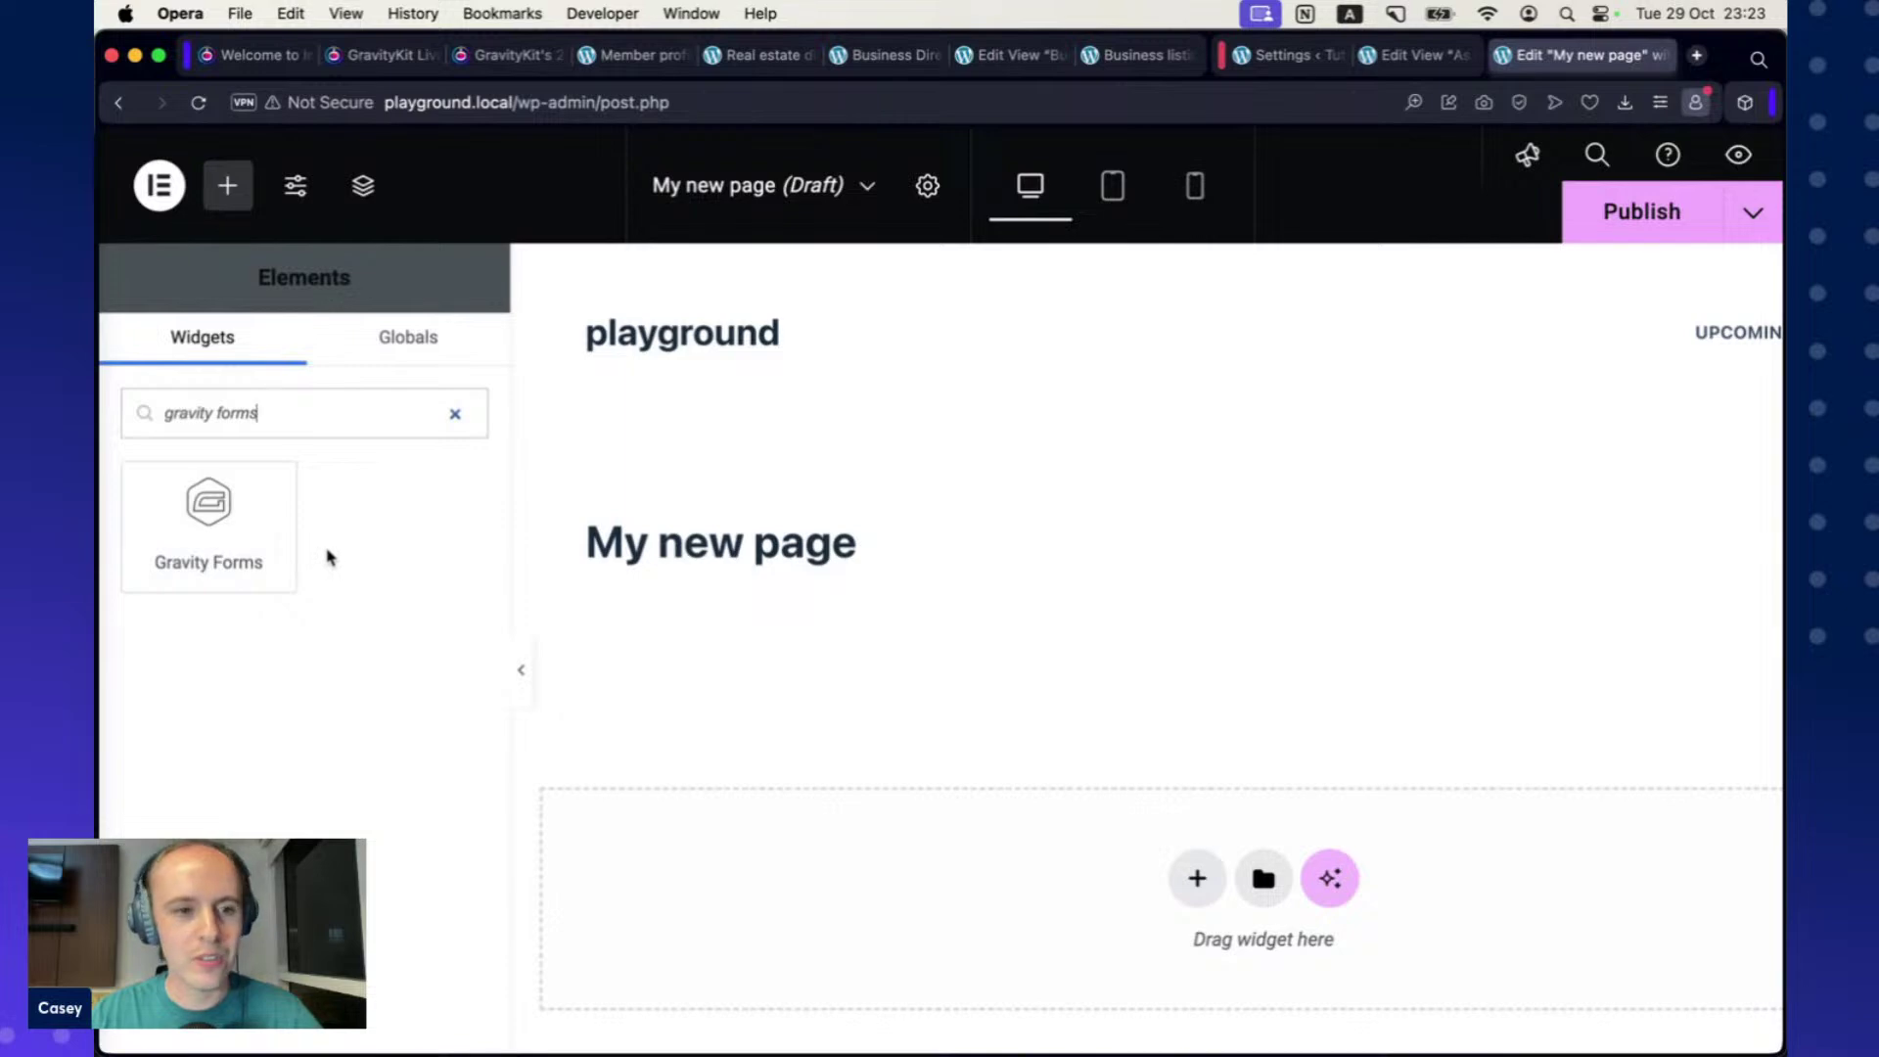
drag(217, 523, 936, 861)
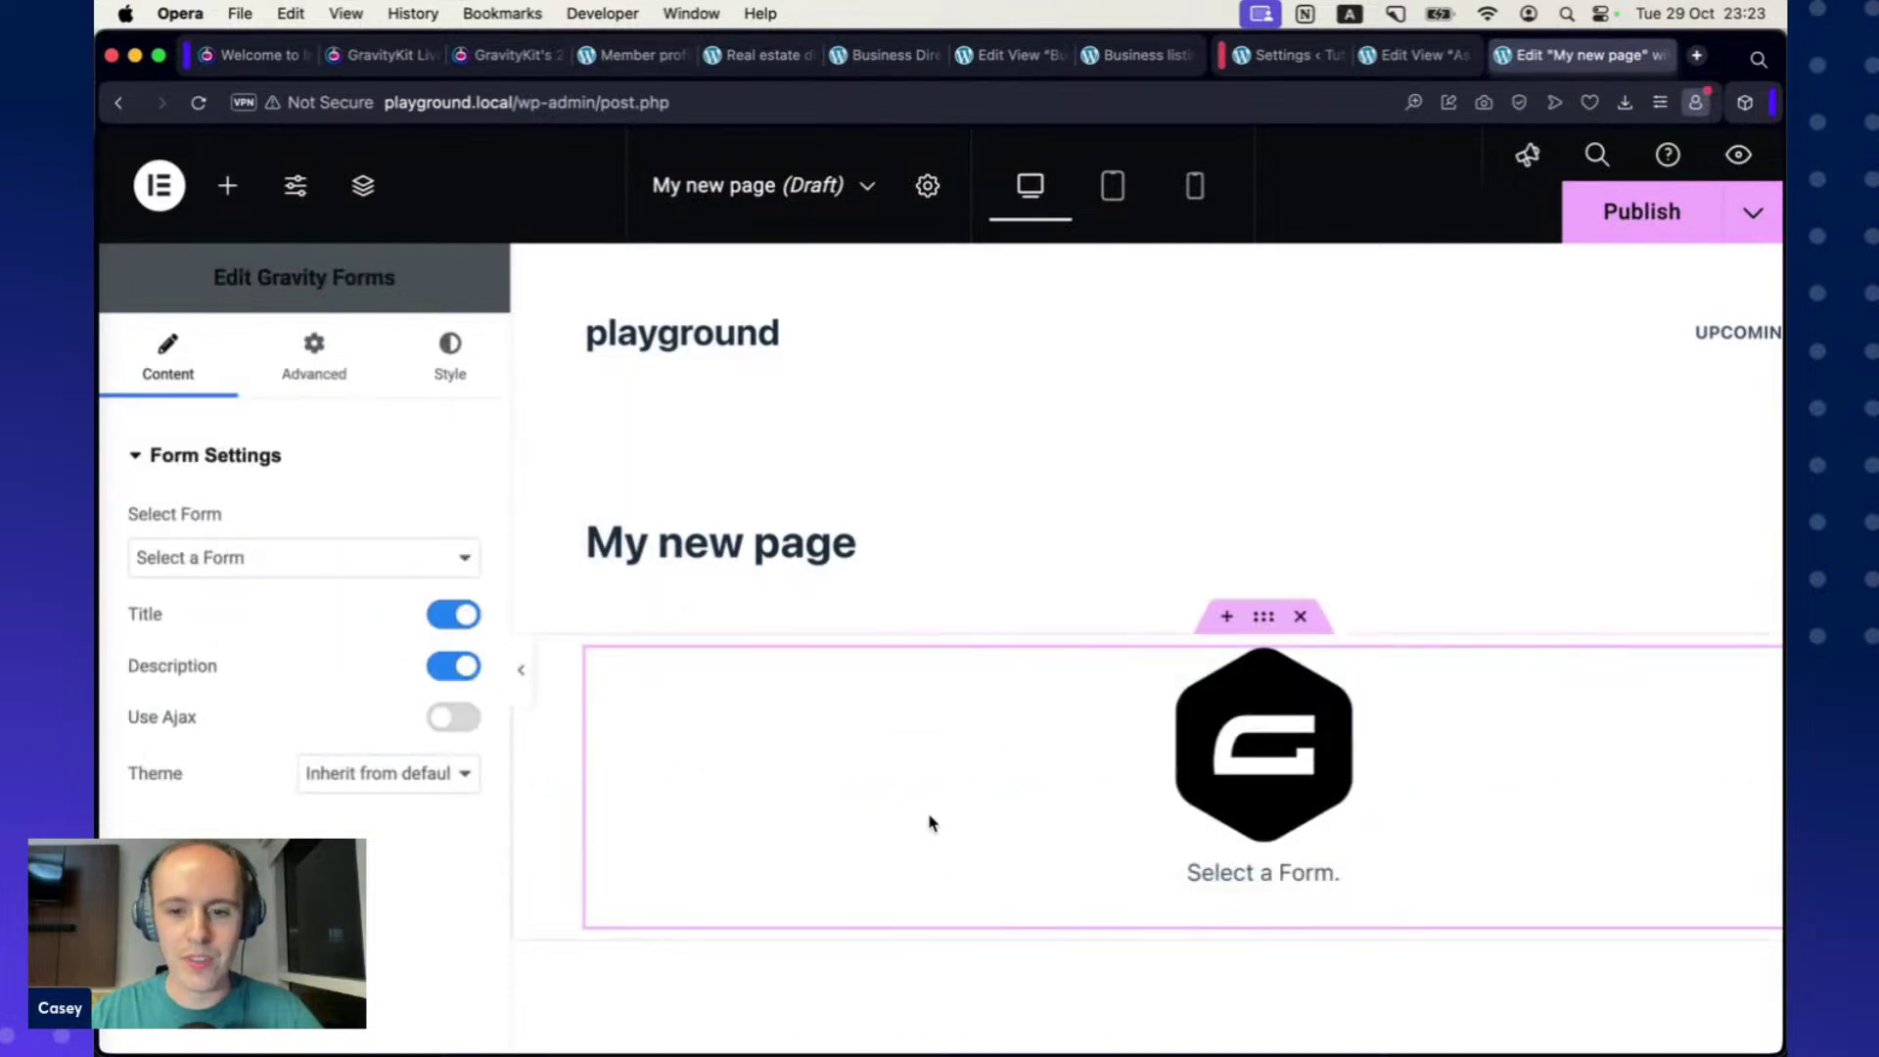
Choose the "Contact me" form for the Gravity Forms widget and check its preview on the page.
click(466, 560)
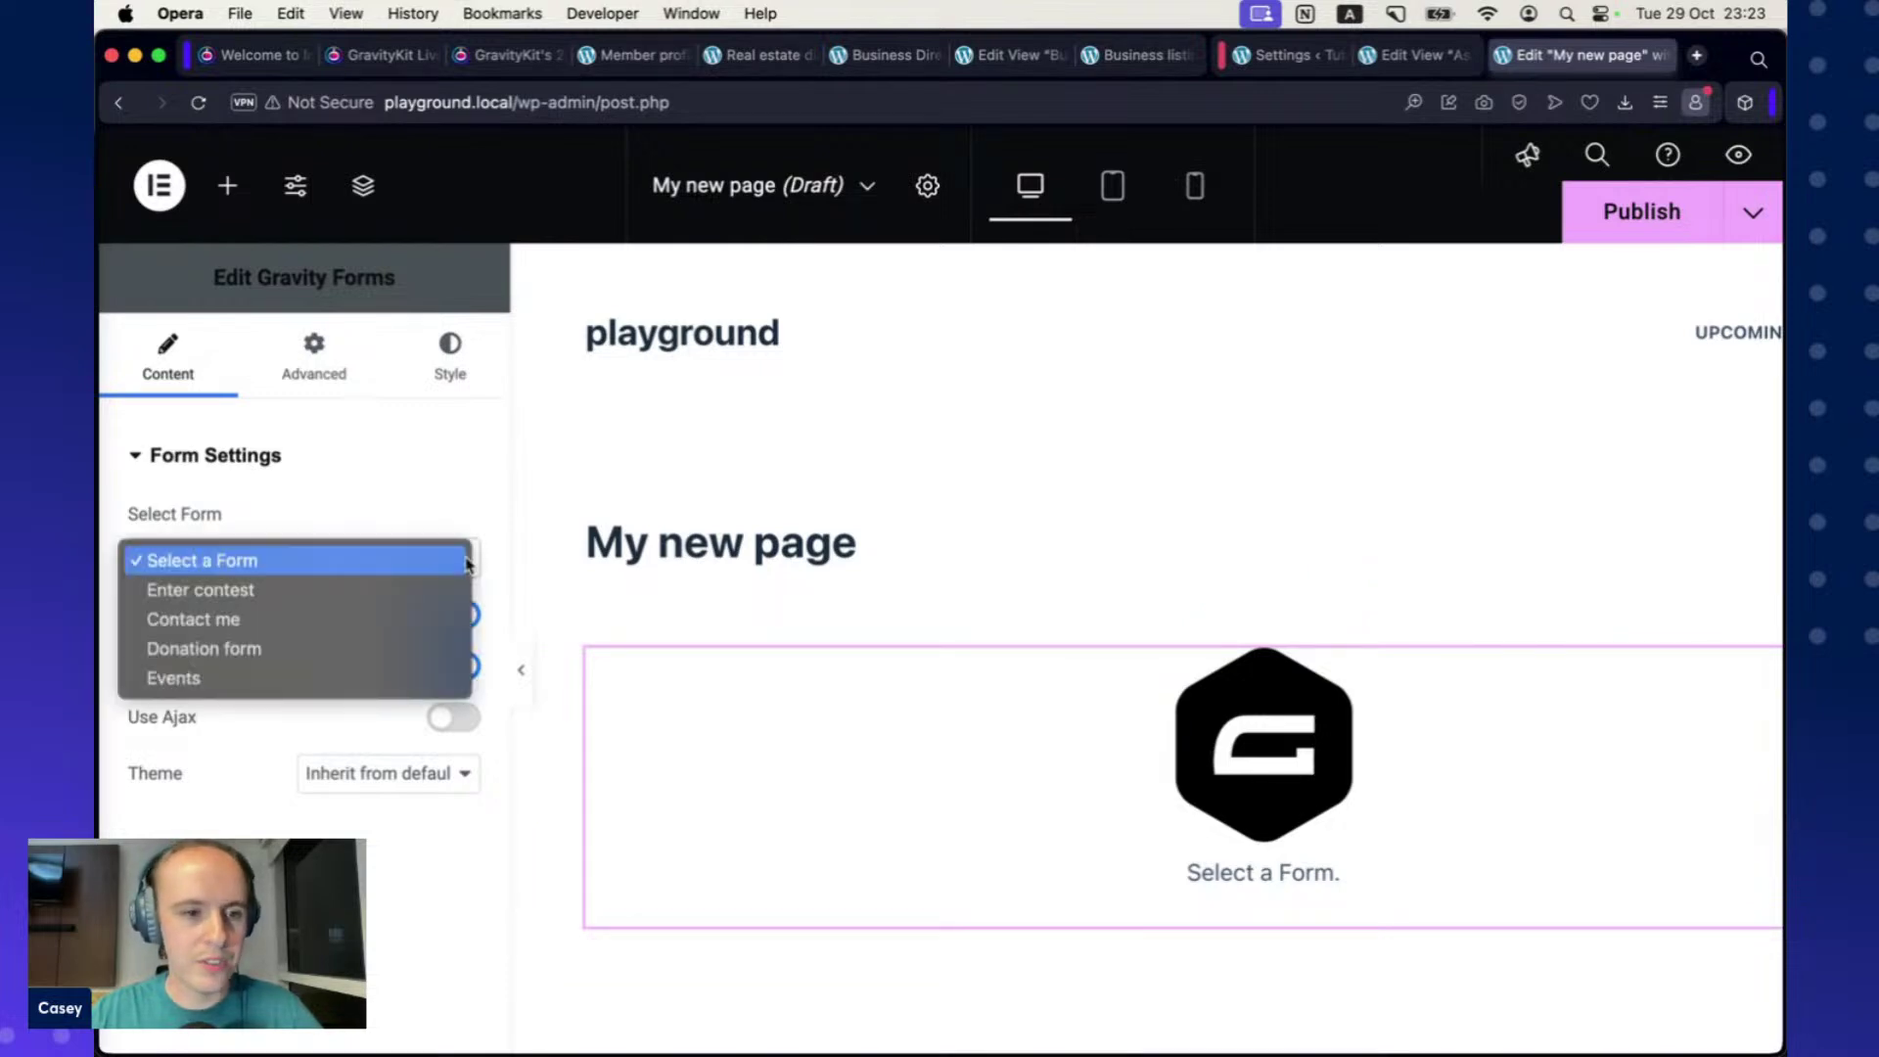
click(271, 621)
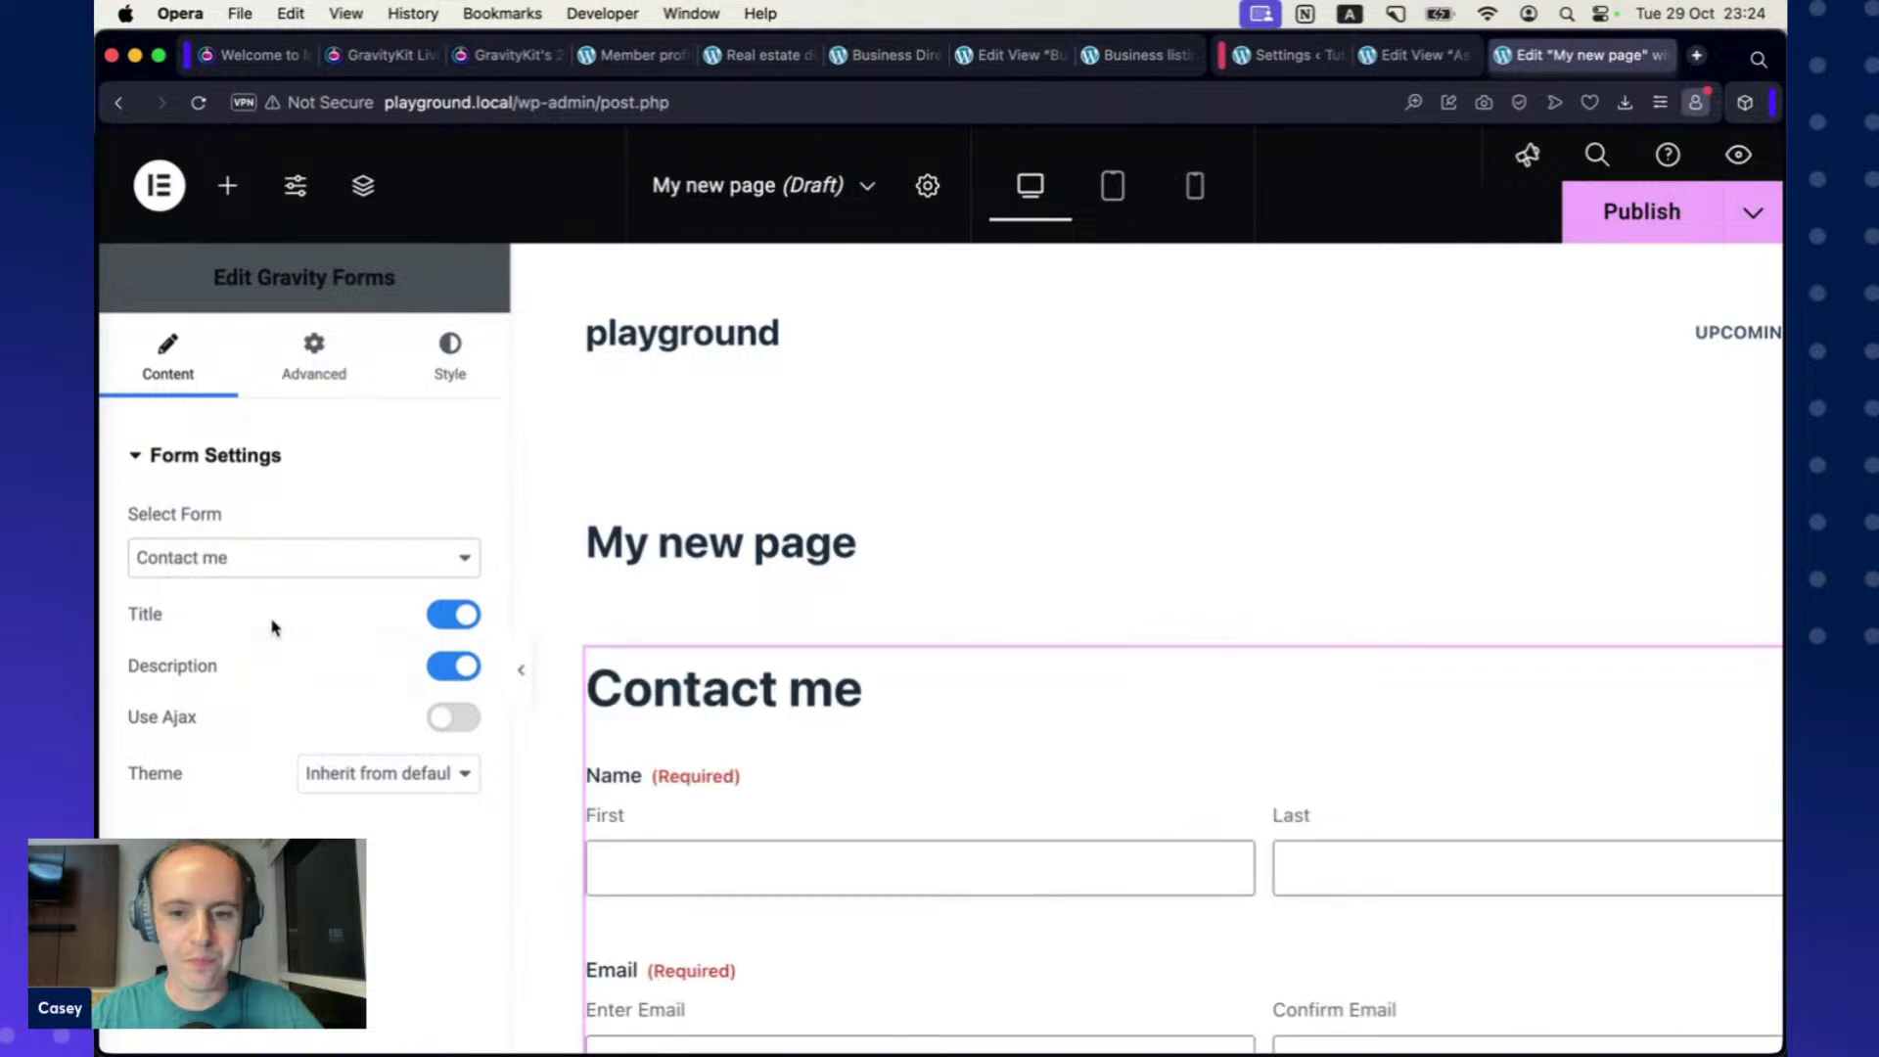
key(super+0)
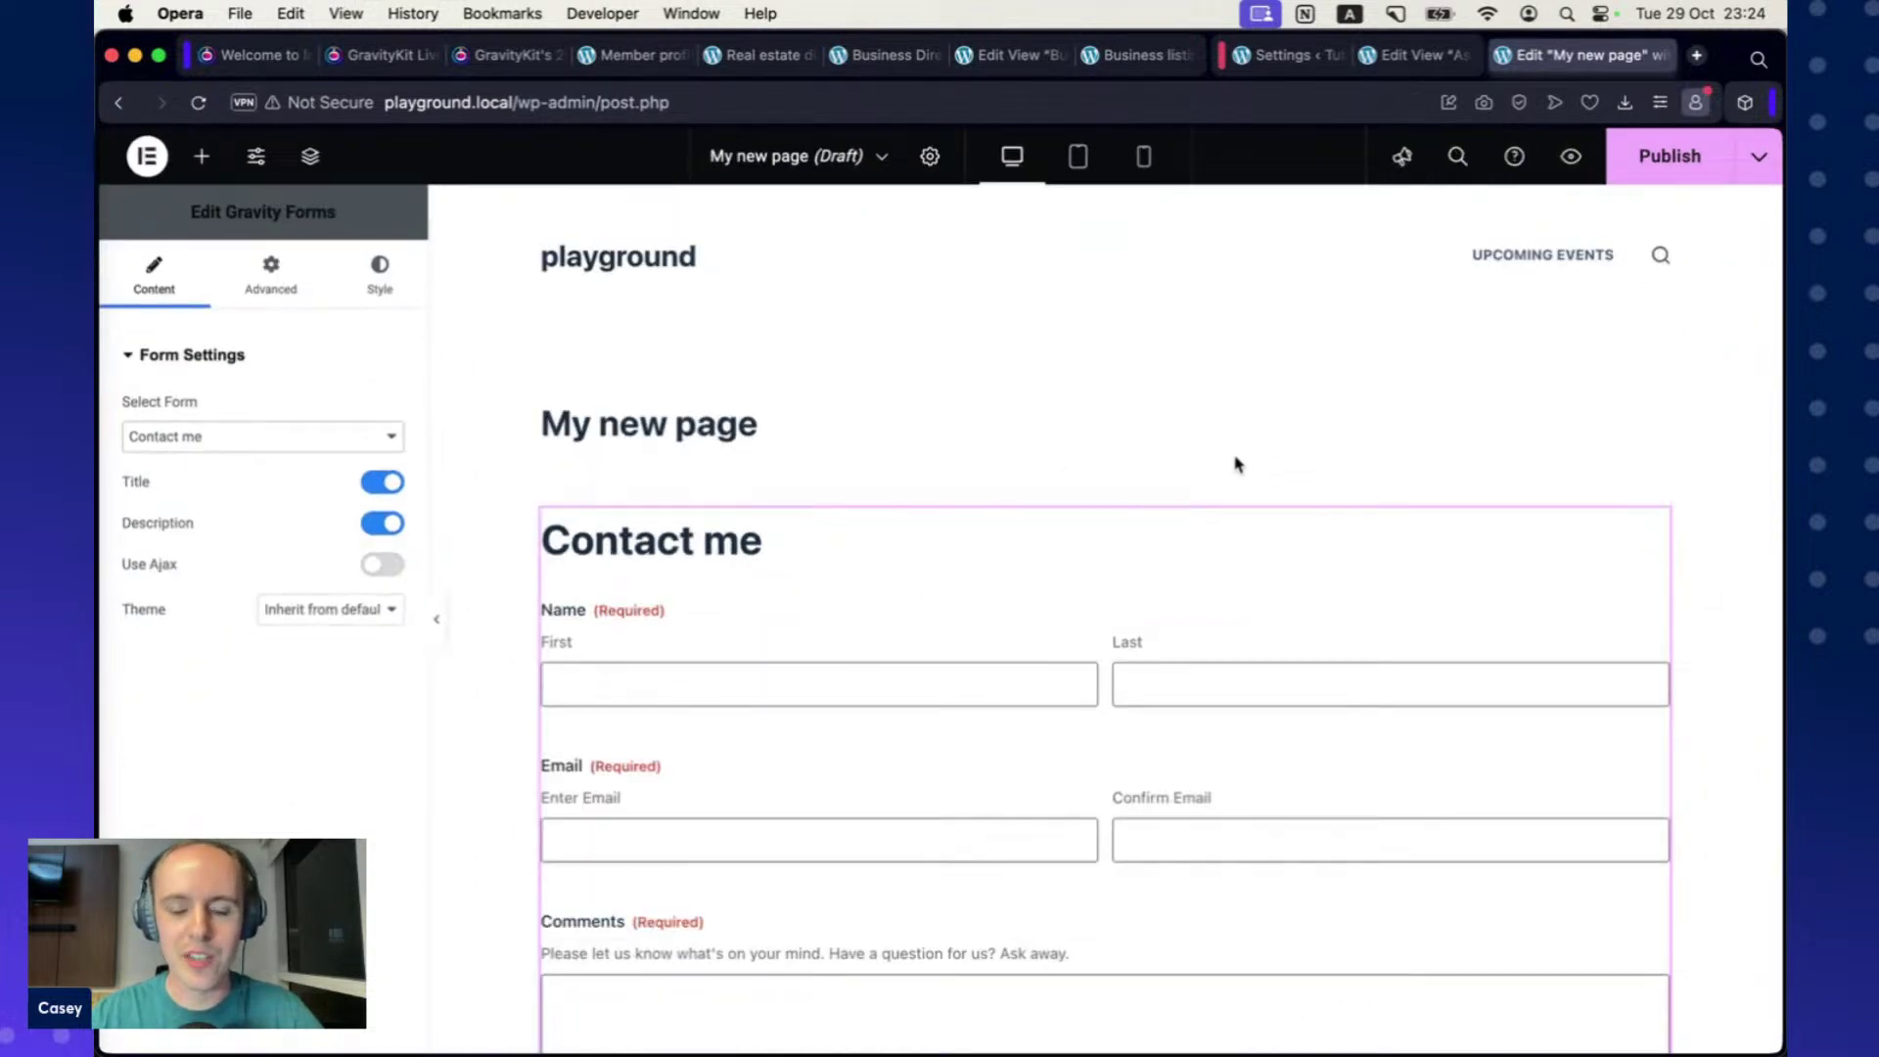
scroll(1276, 445, down, 3)
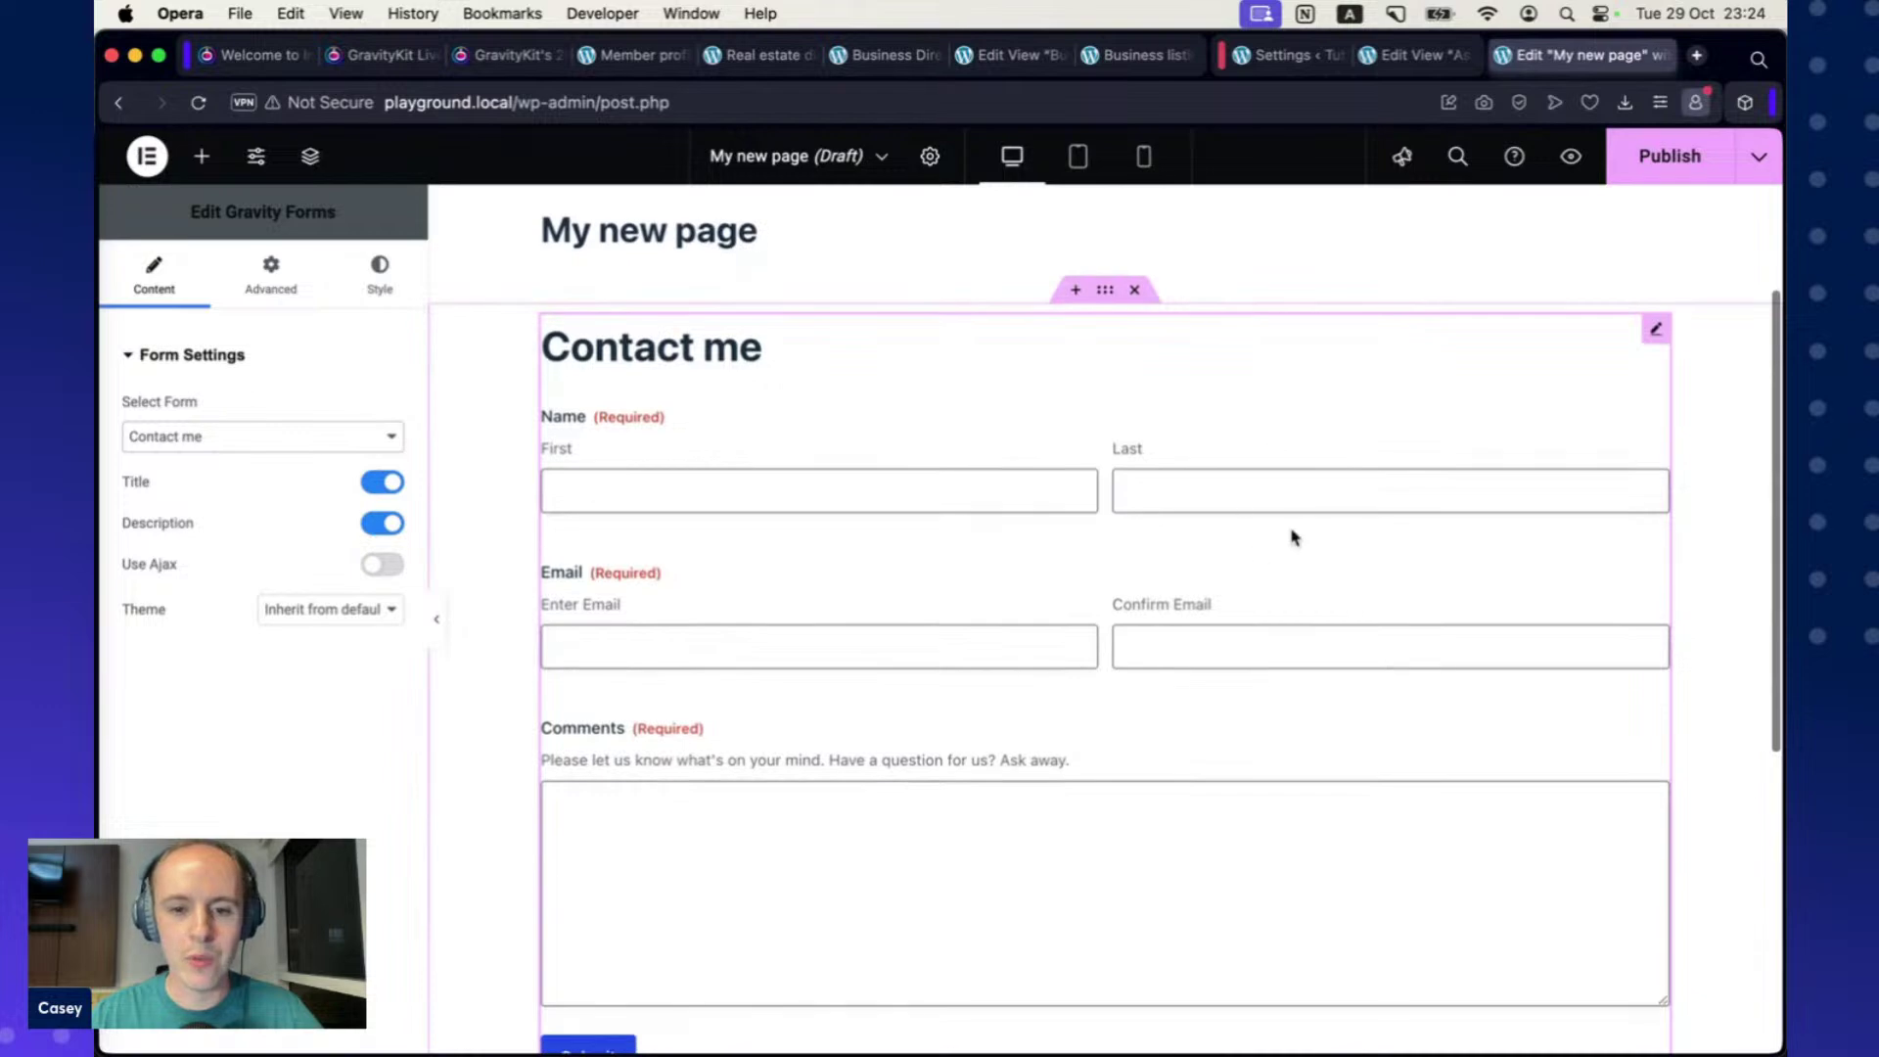
scroll(1615, 562, down, 3)
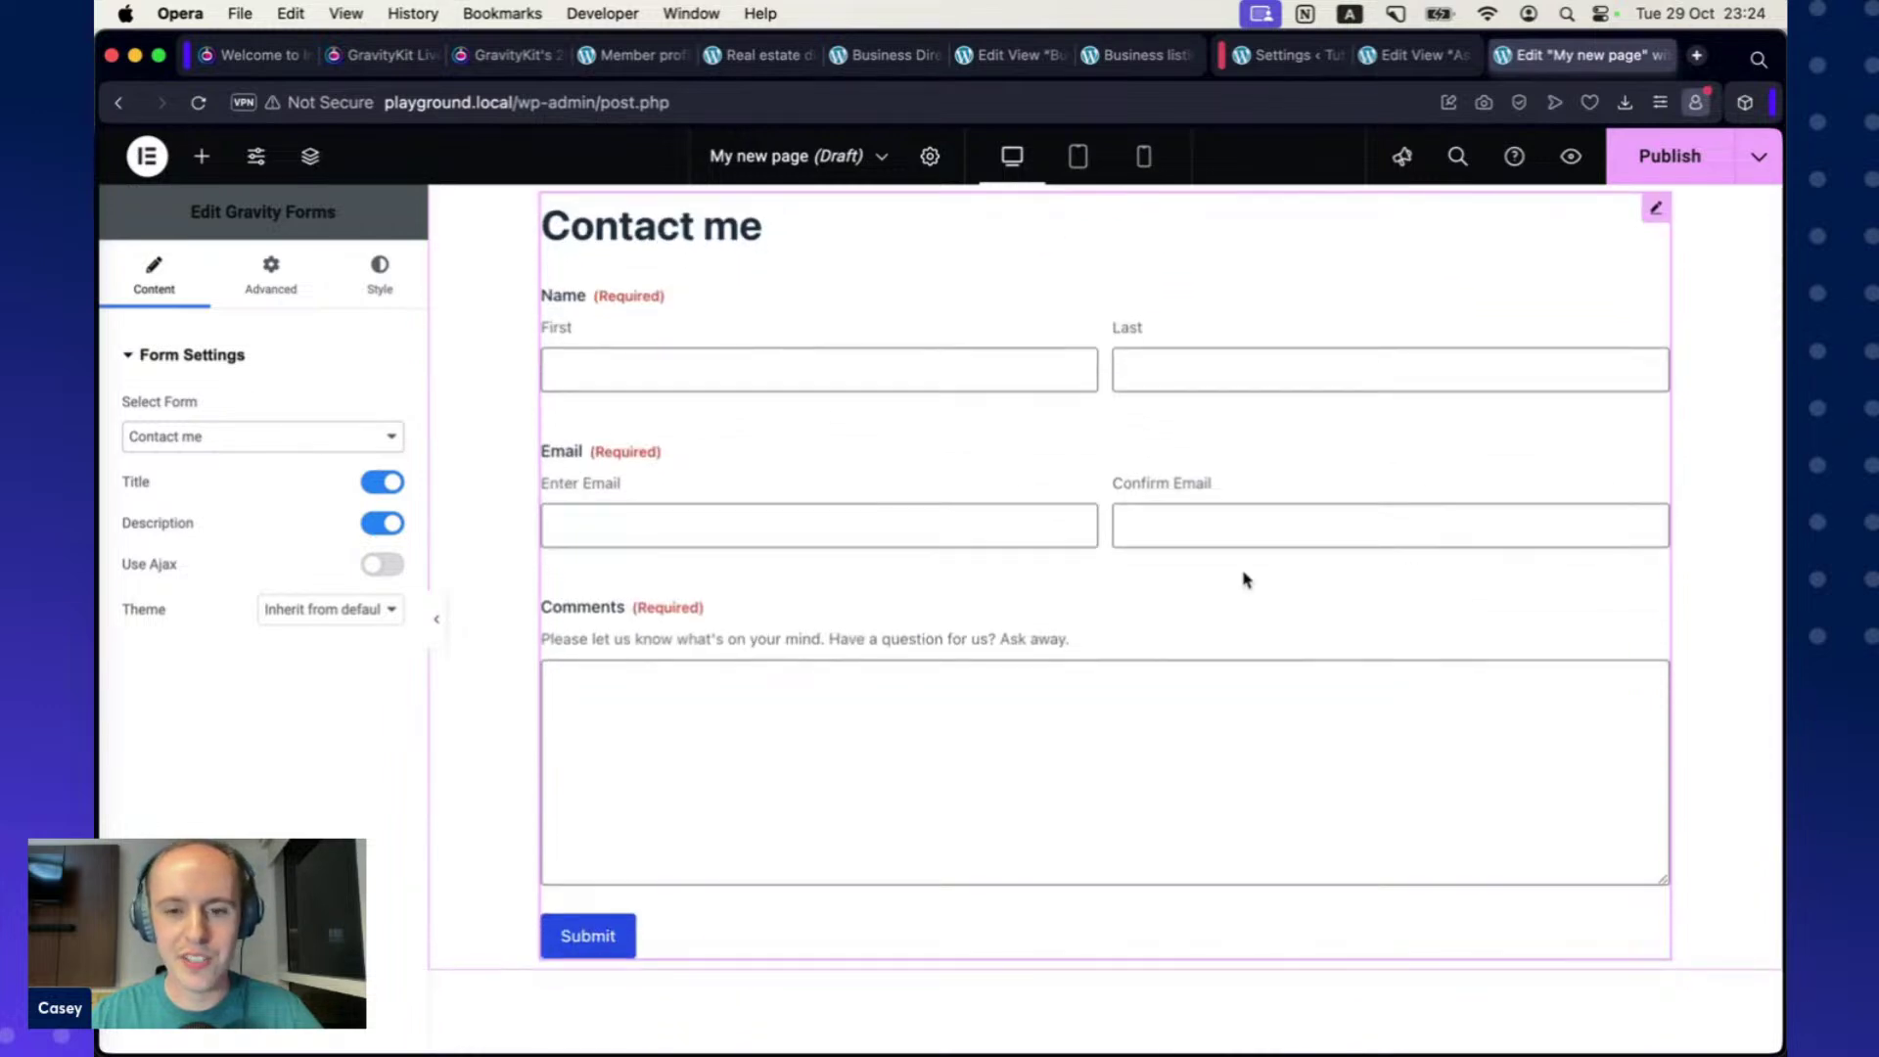
scroll(1243, 580, up, 5)
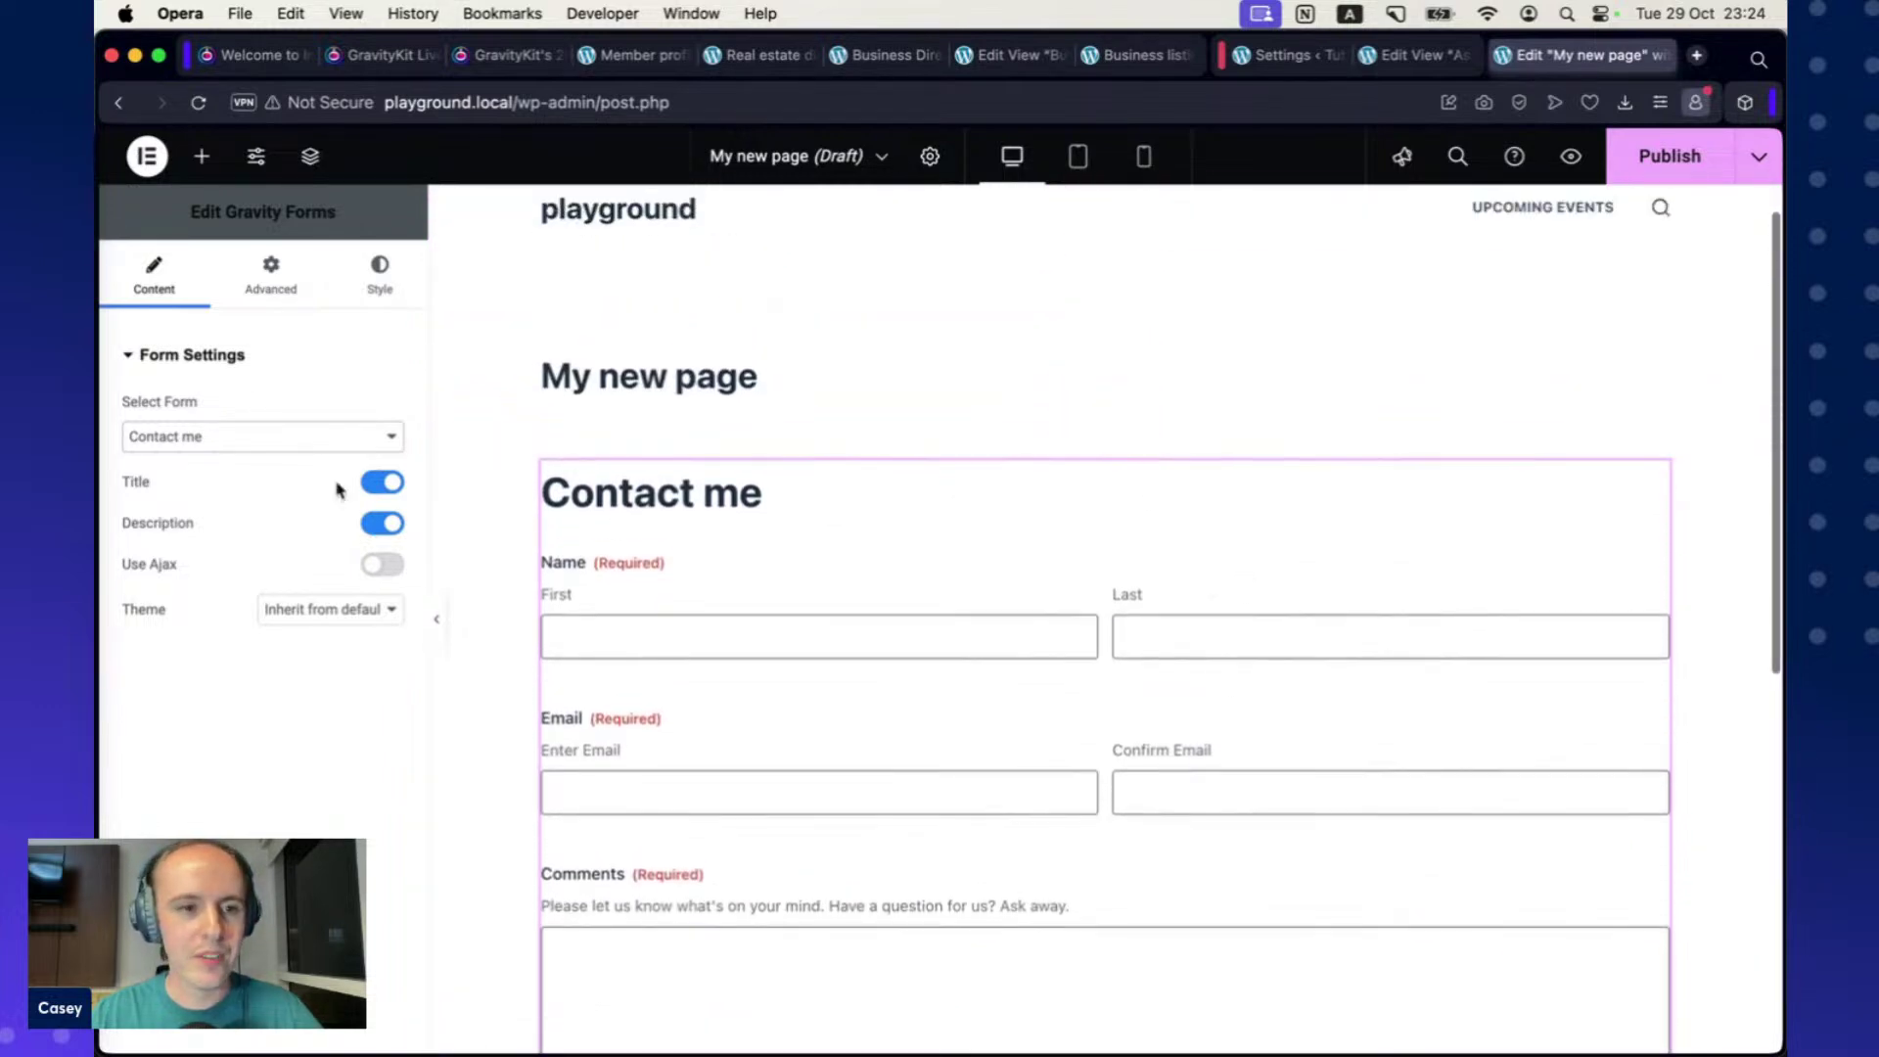
Hide the form's title and description and enable Ajax for it, leaving the theme inherited from the default.
key(super+equal)
key(super+equal)
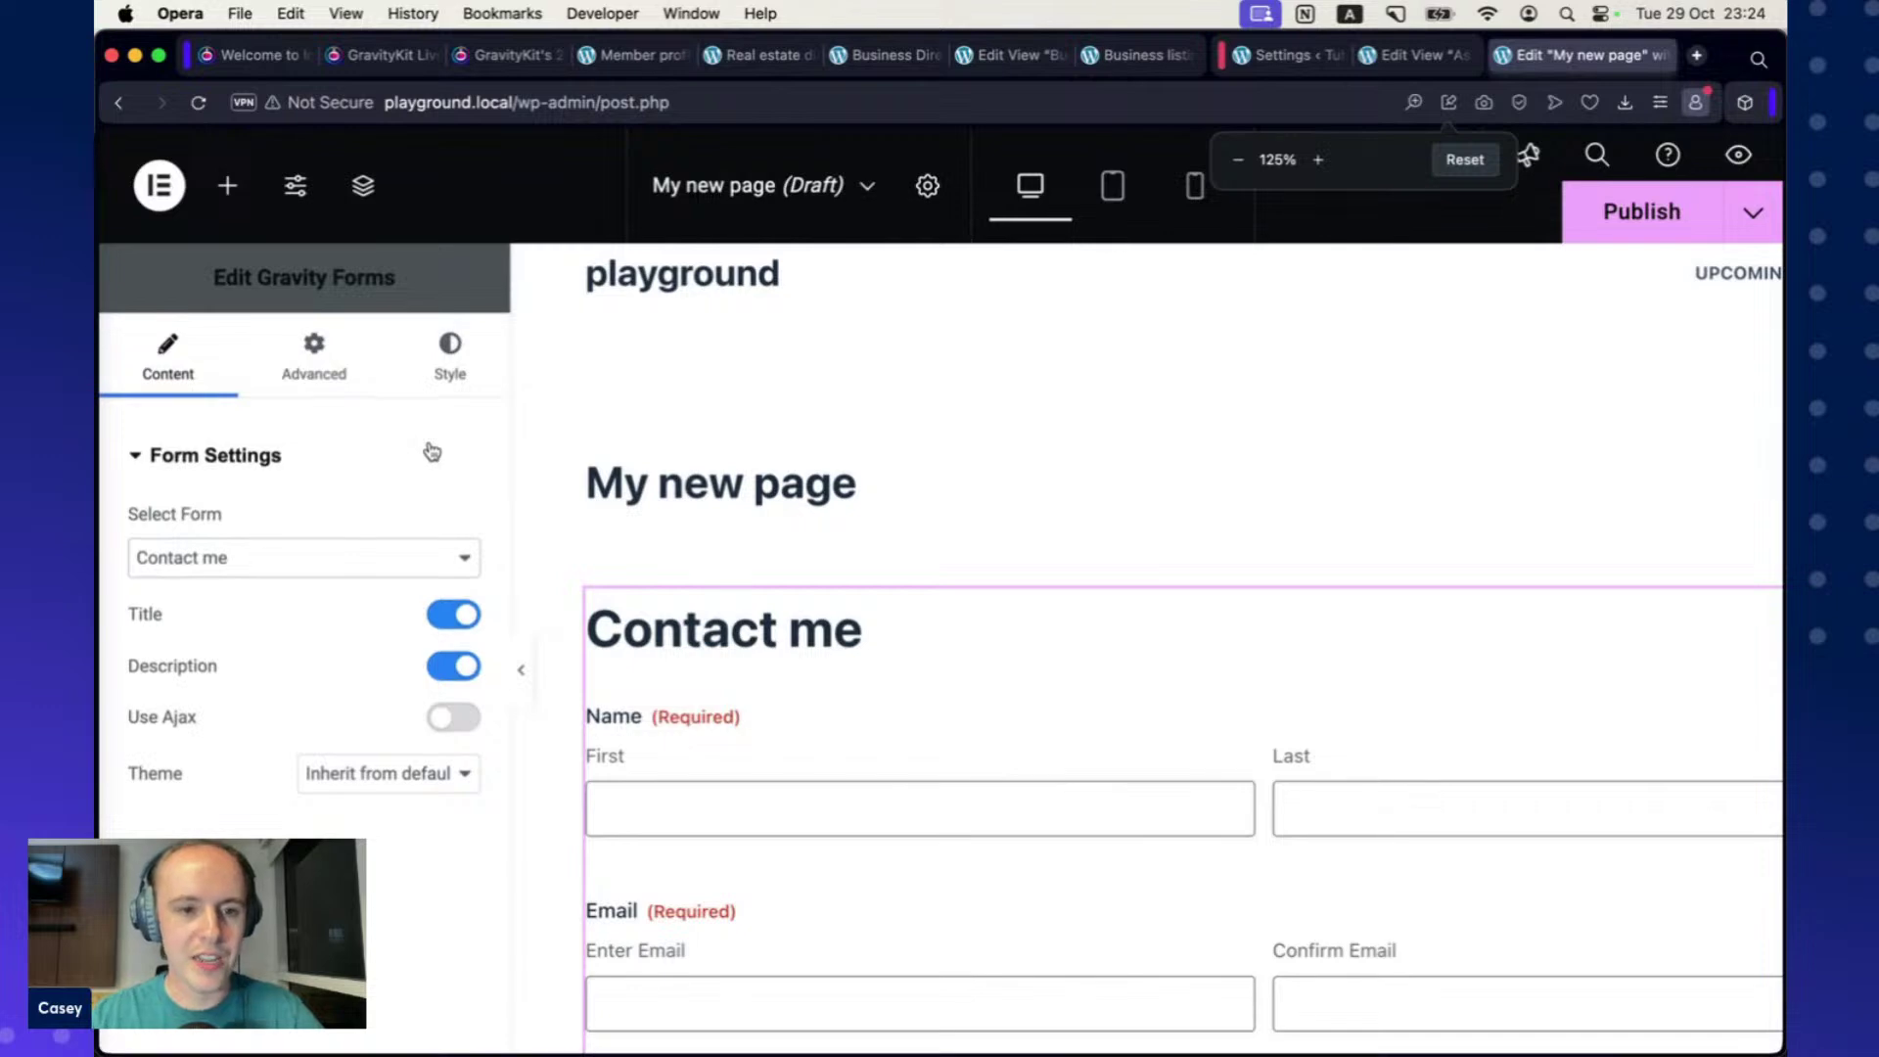
click(447, 617)
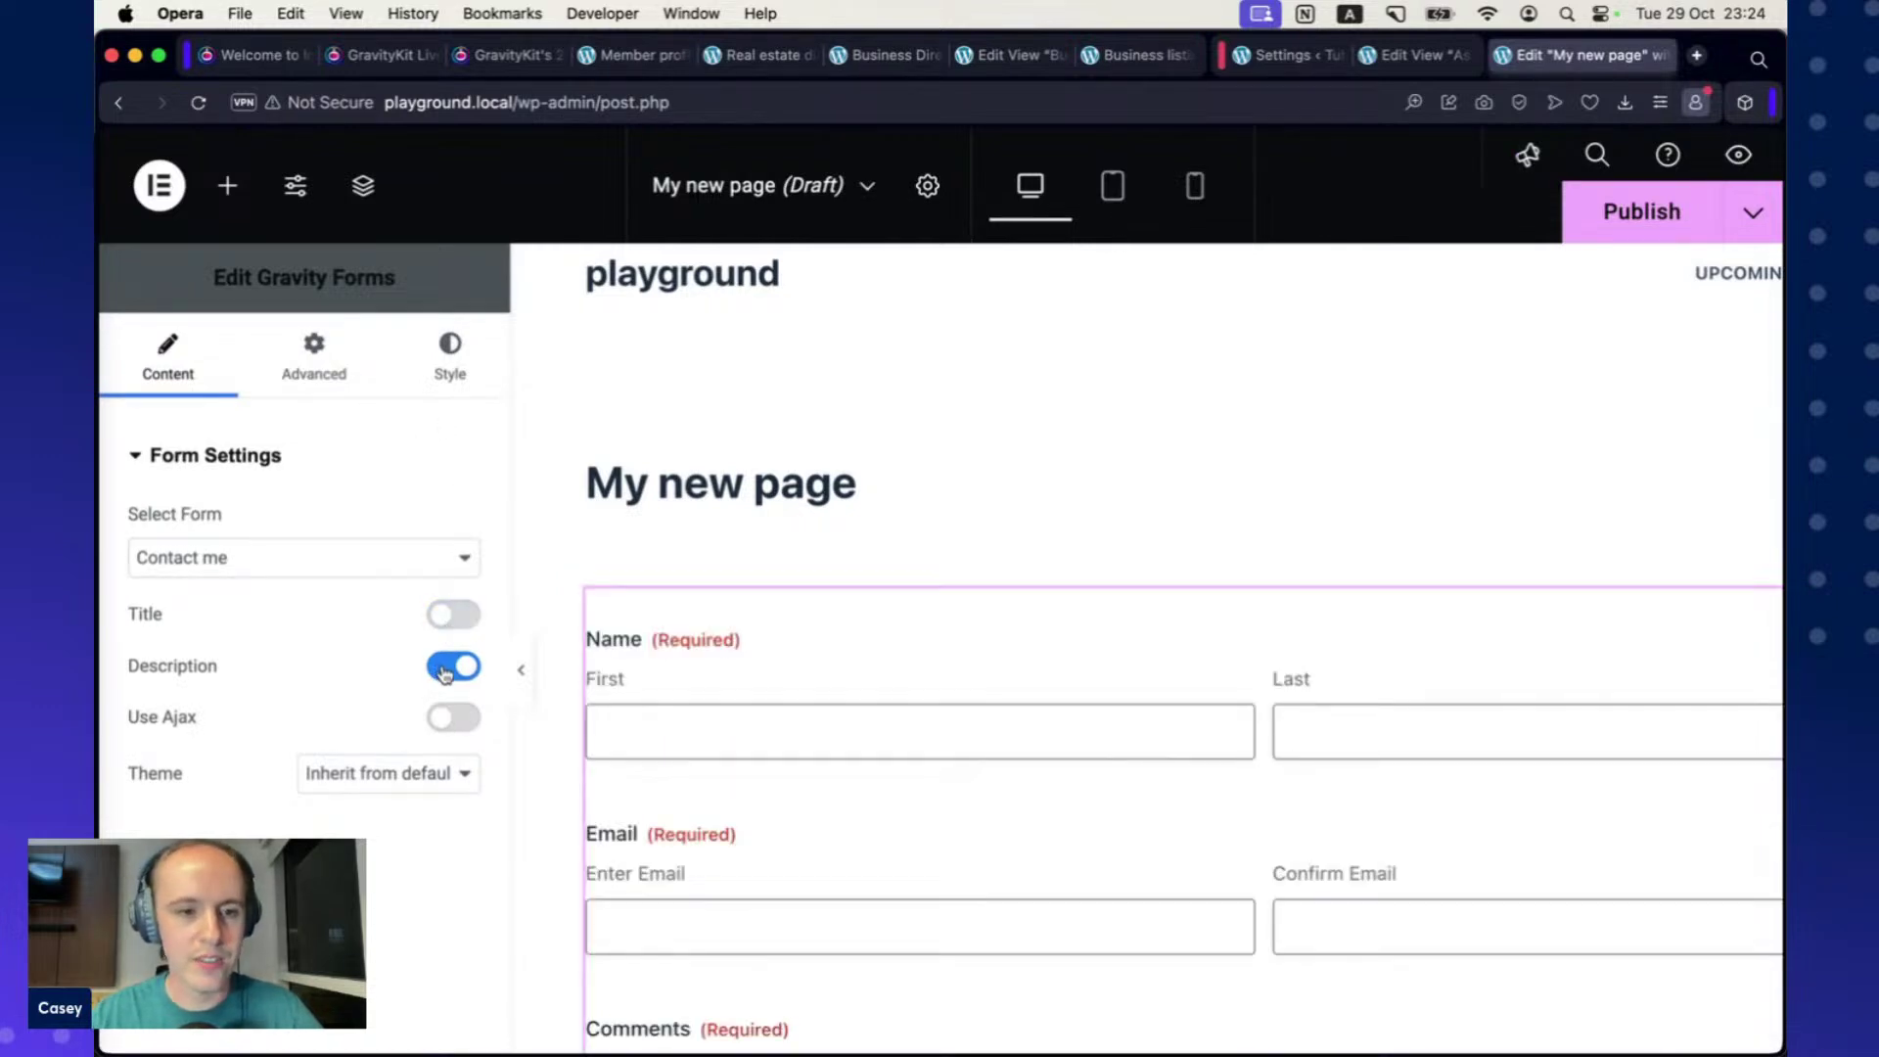
click(474, 667)
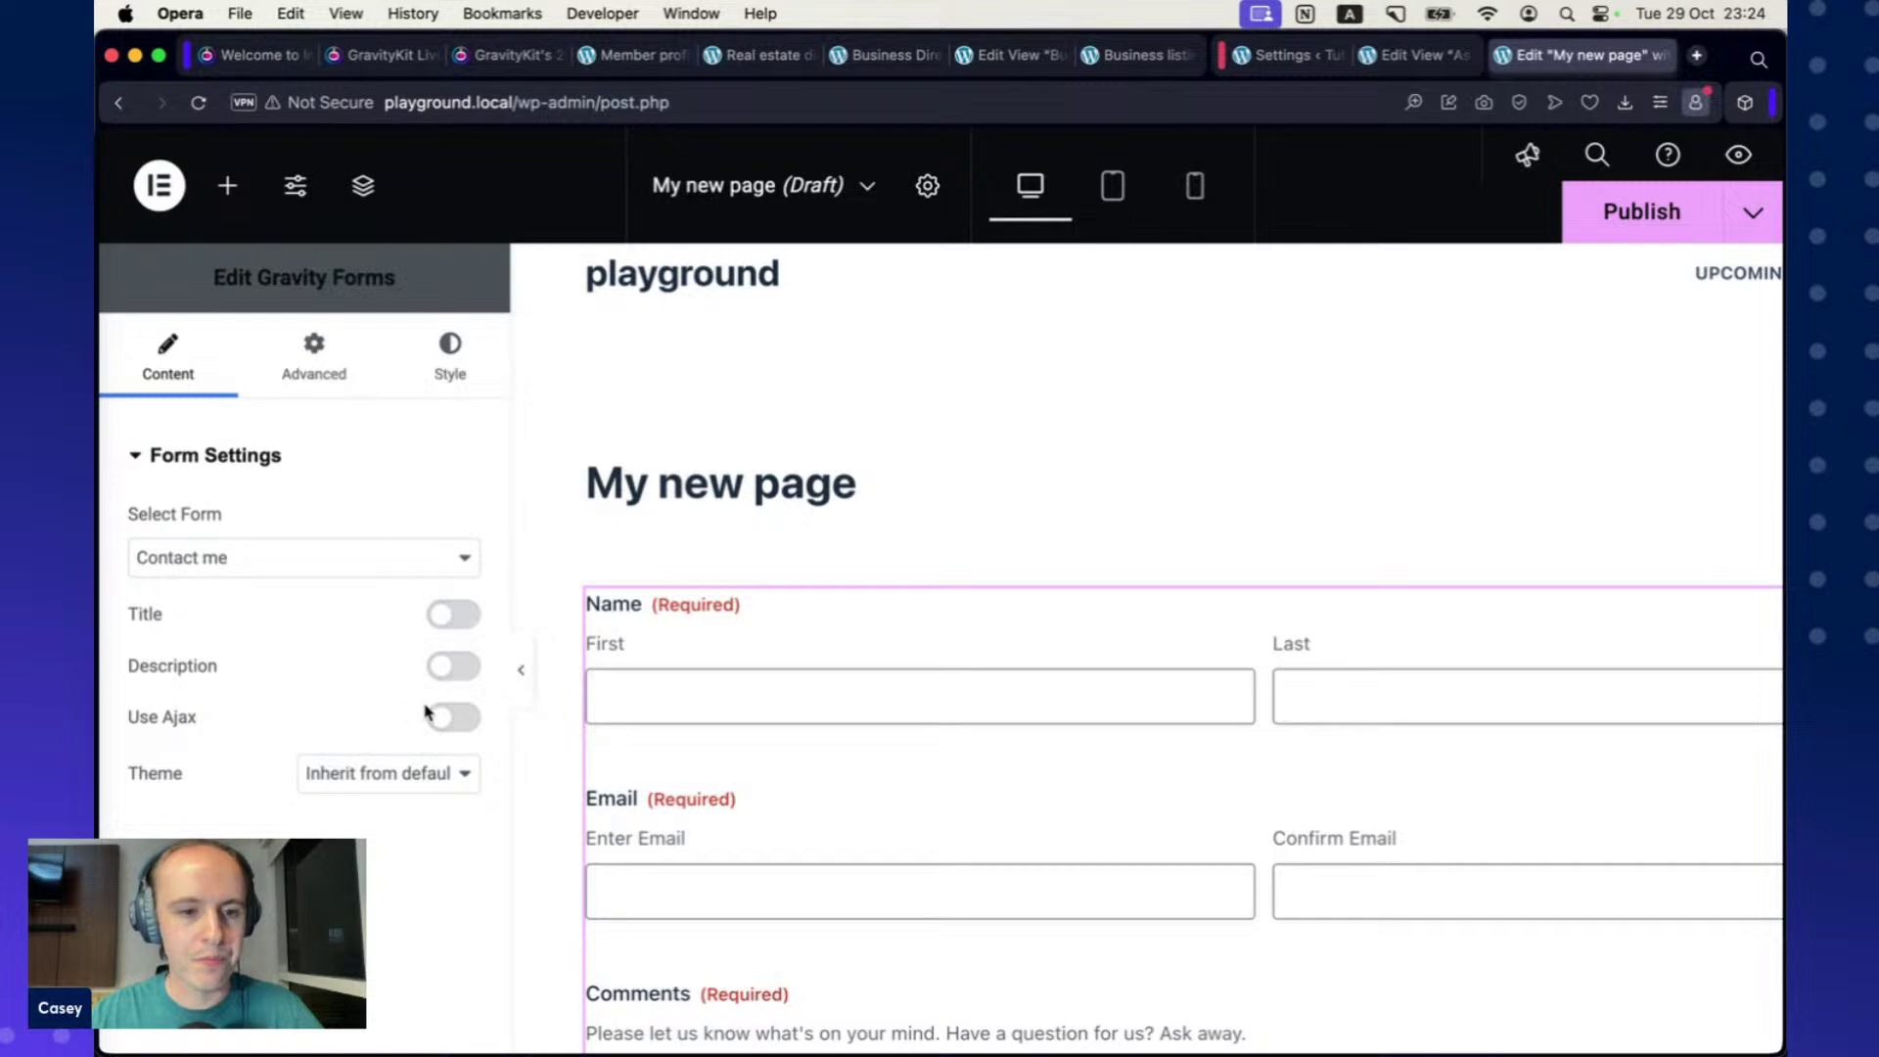
click(468, 720)
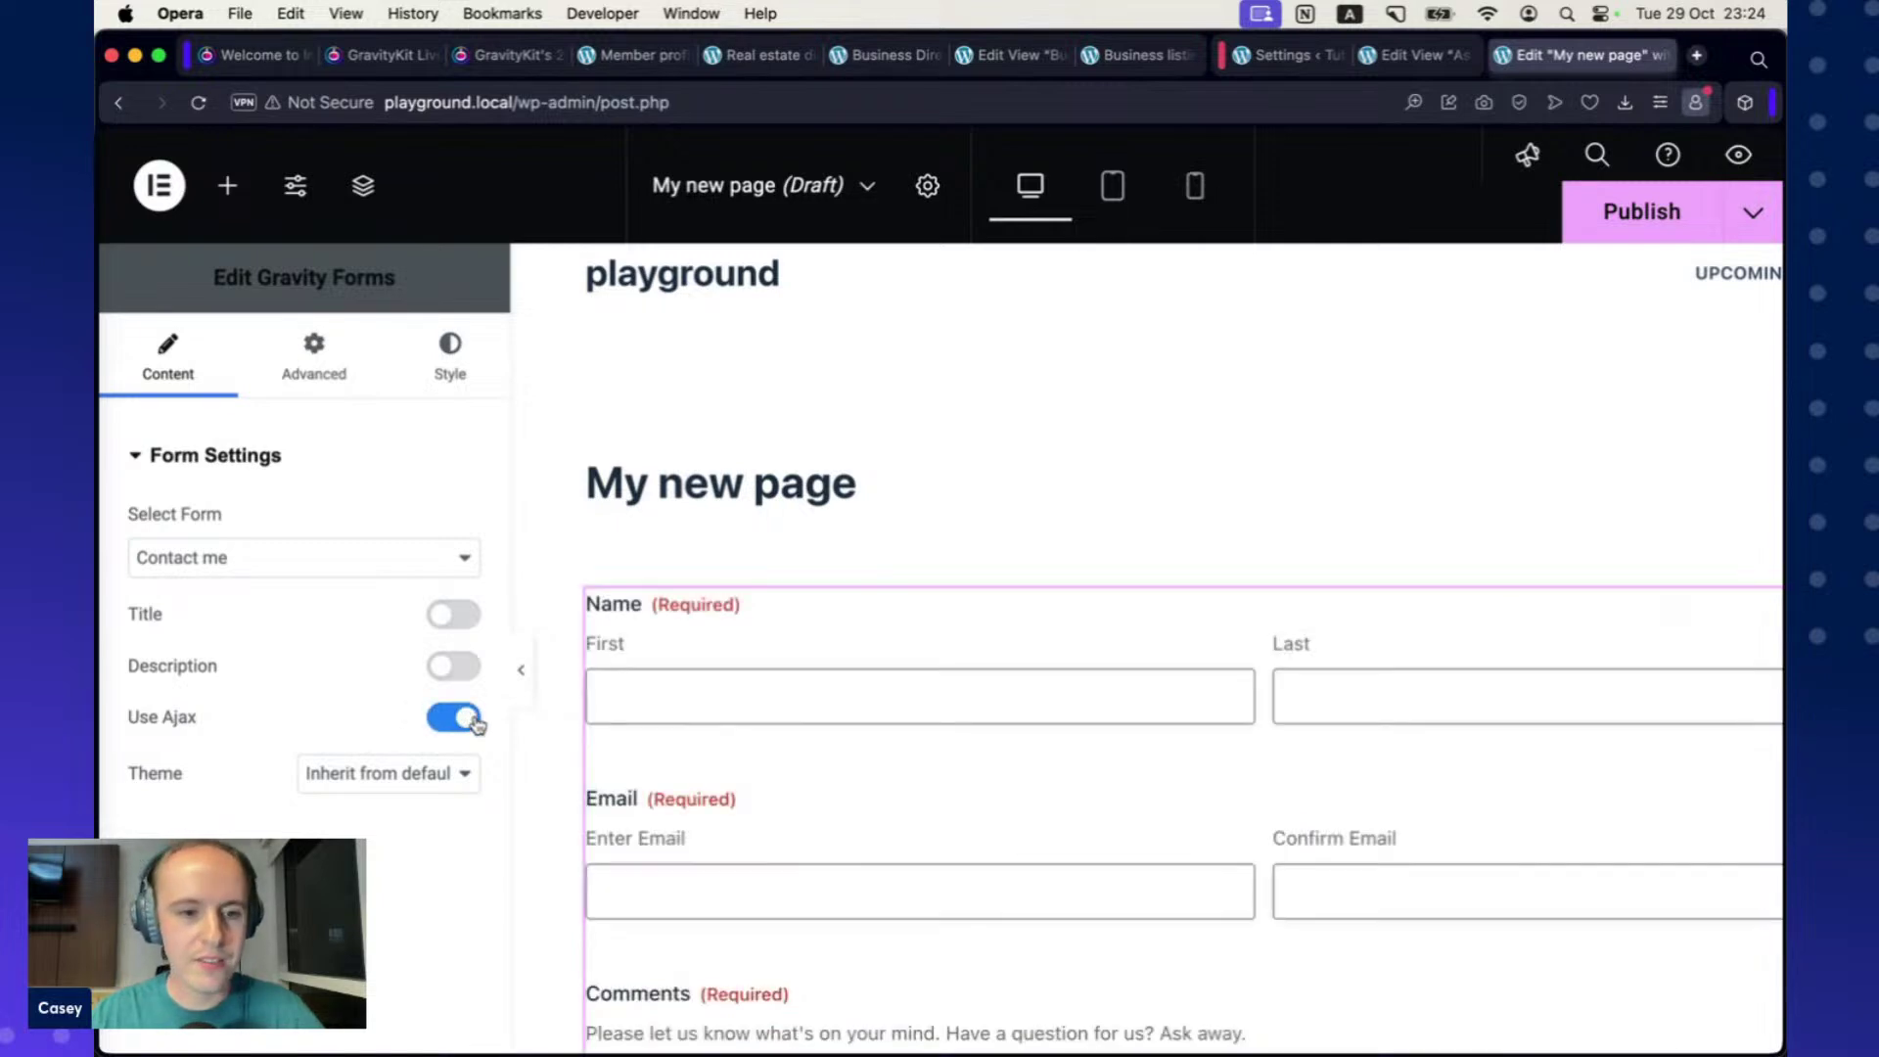
click(476, 778)
click(350, 740)
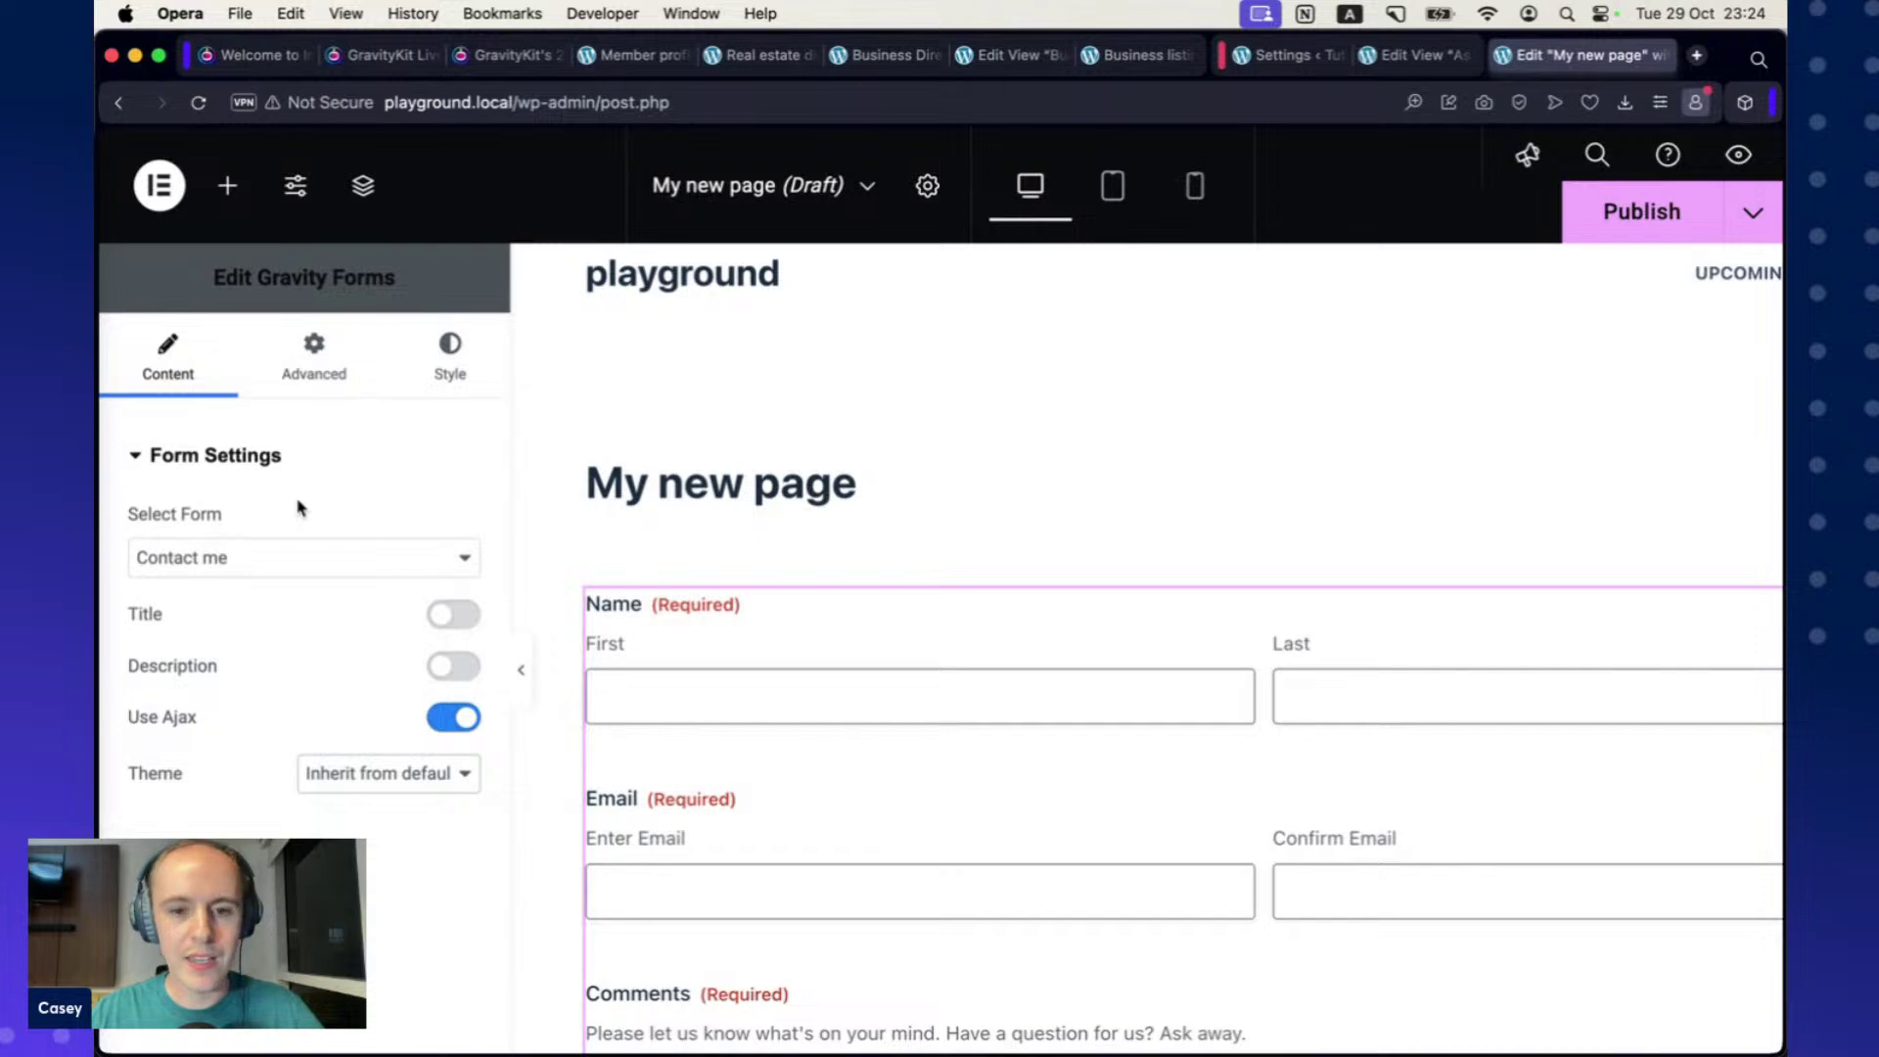
Review the Gravity Forms widget's advanced field value settings and its form styling options.
click(330, 356)
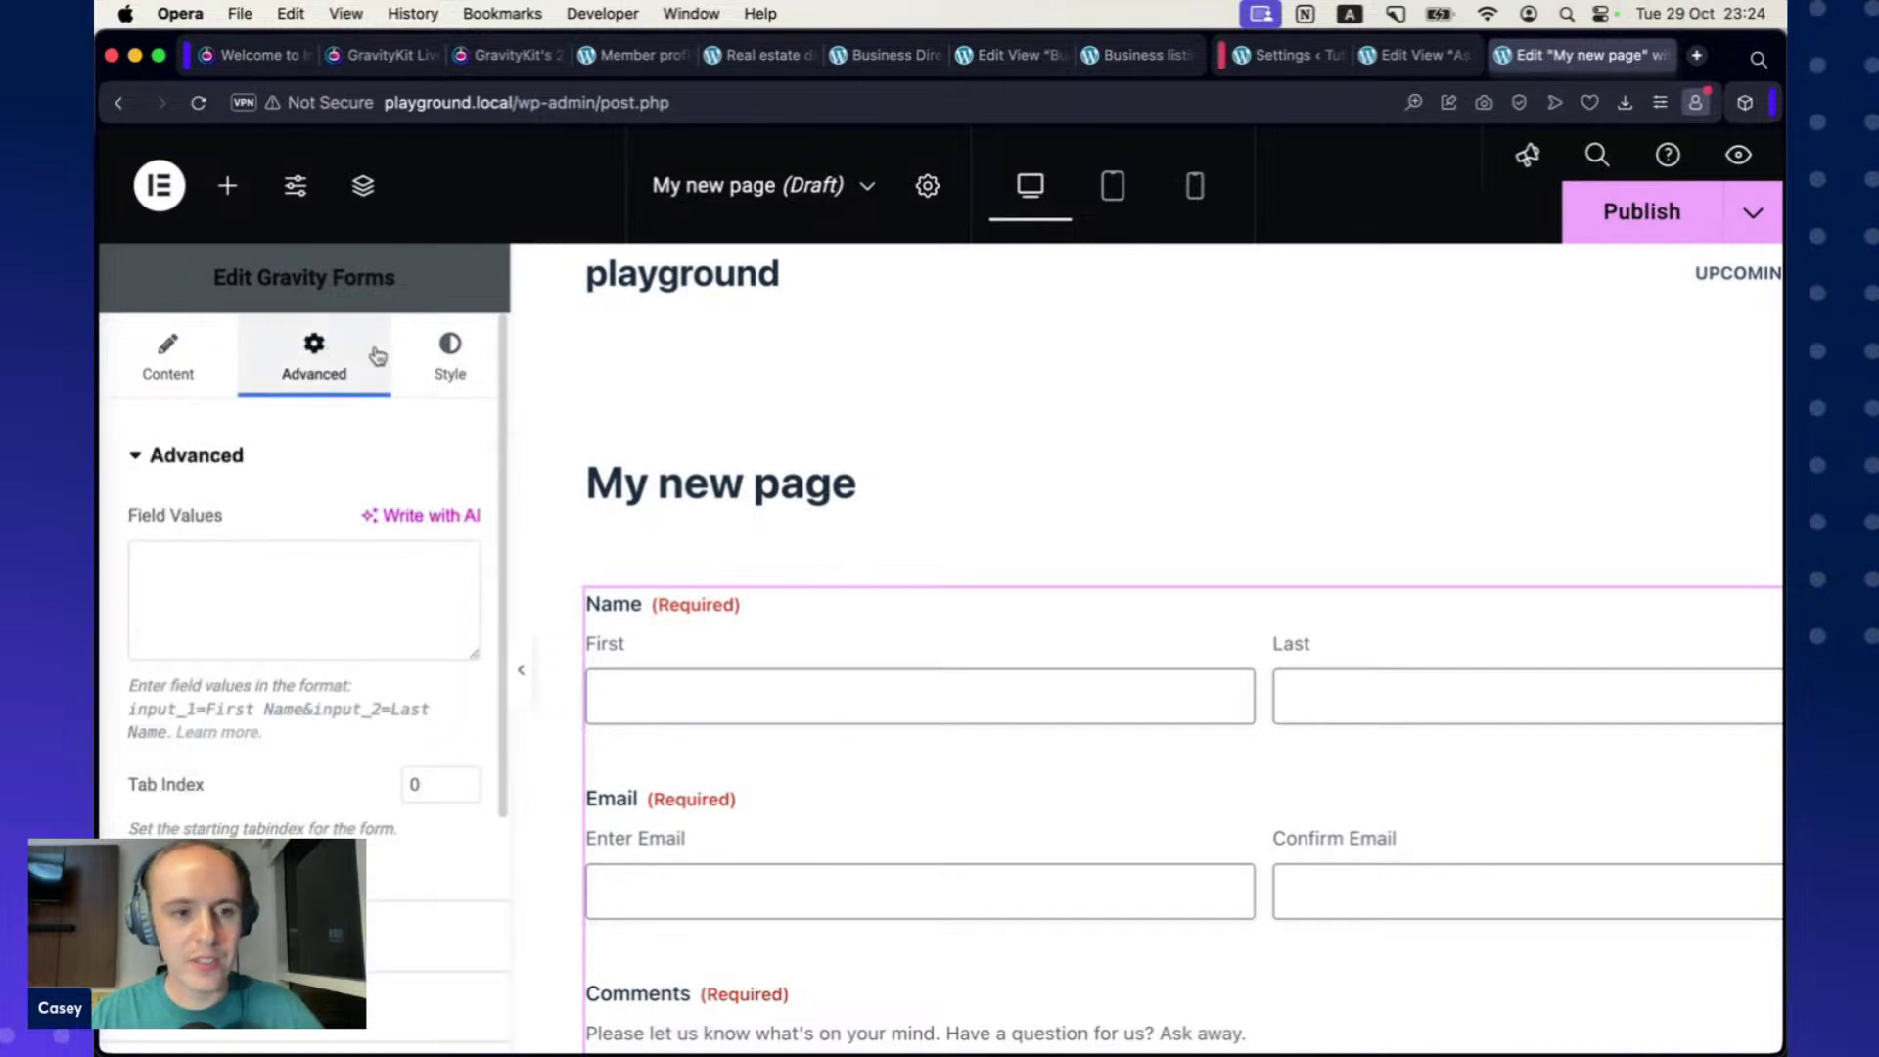
click(233, 563)
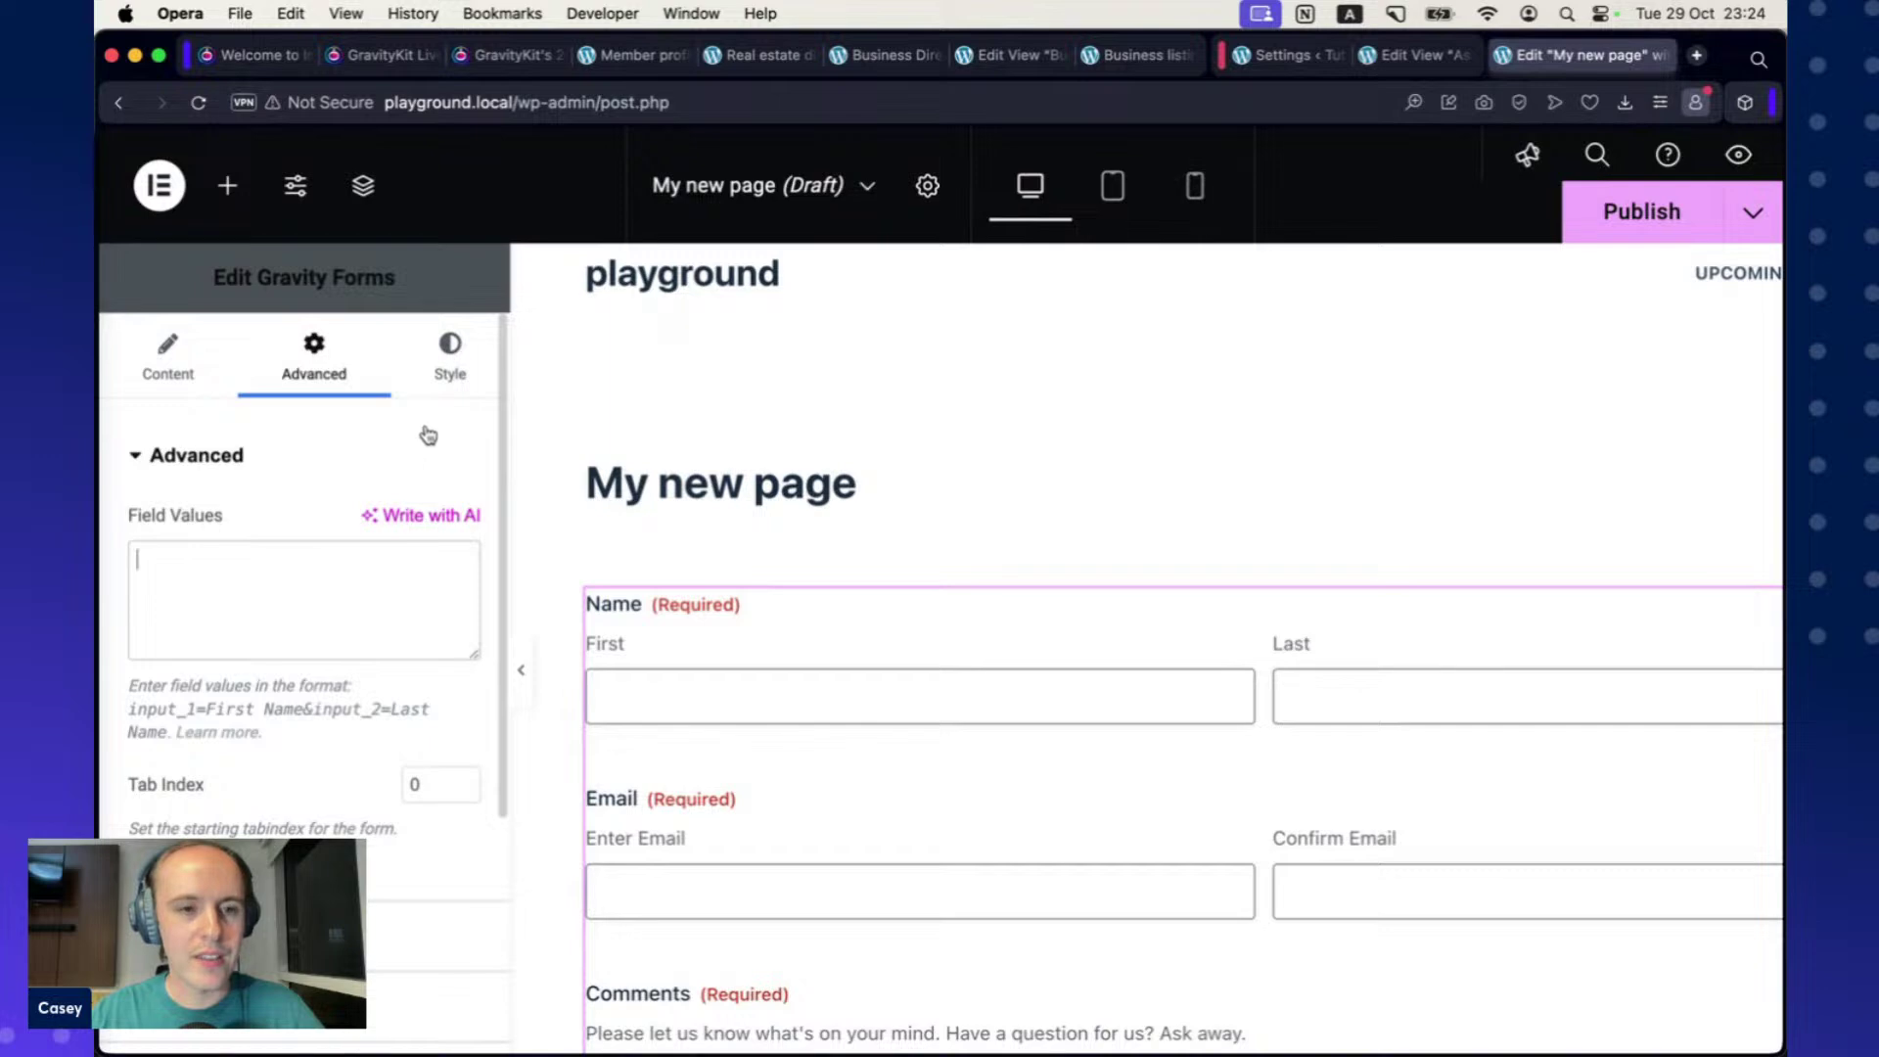
click(453, 367)
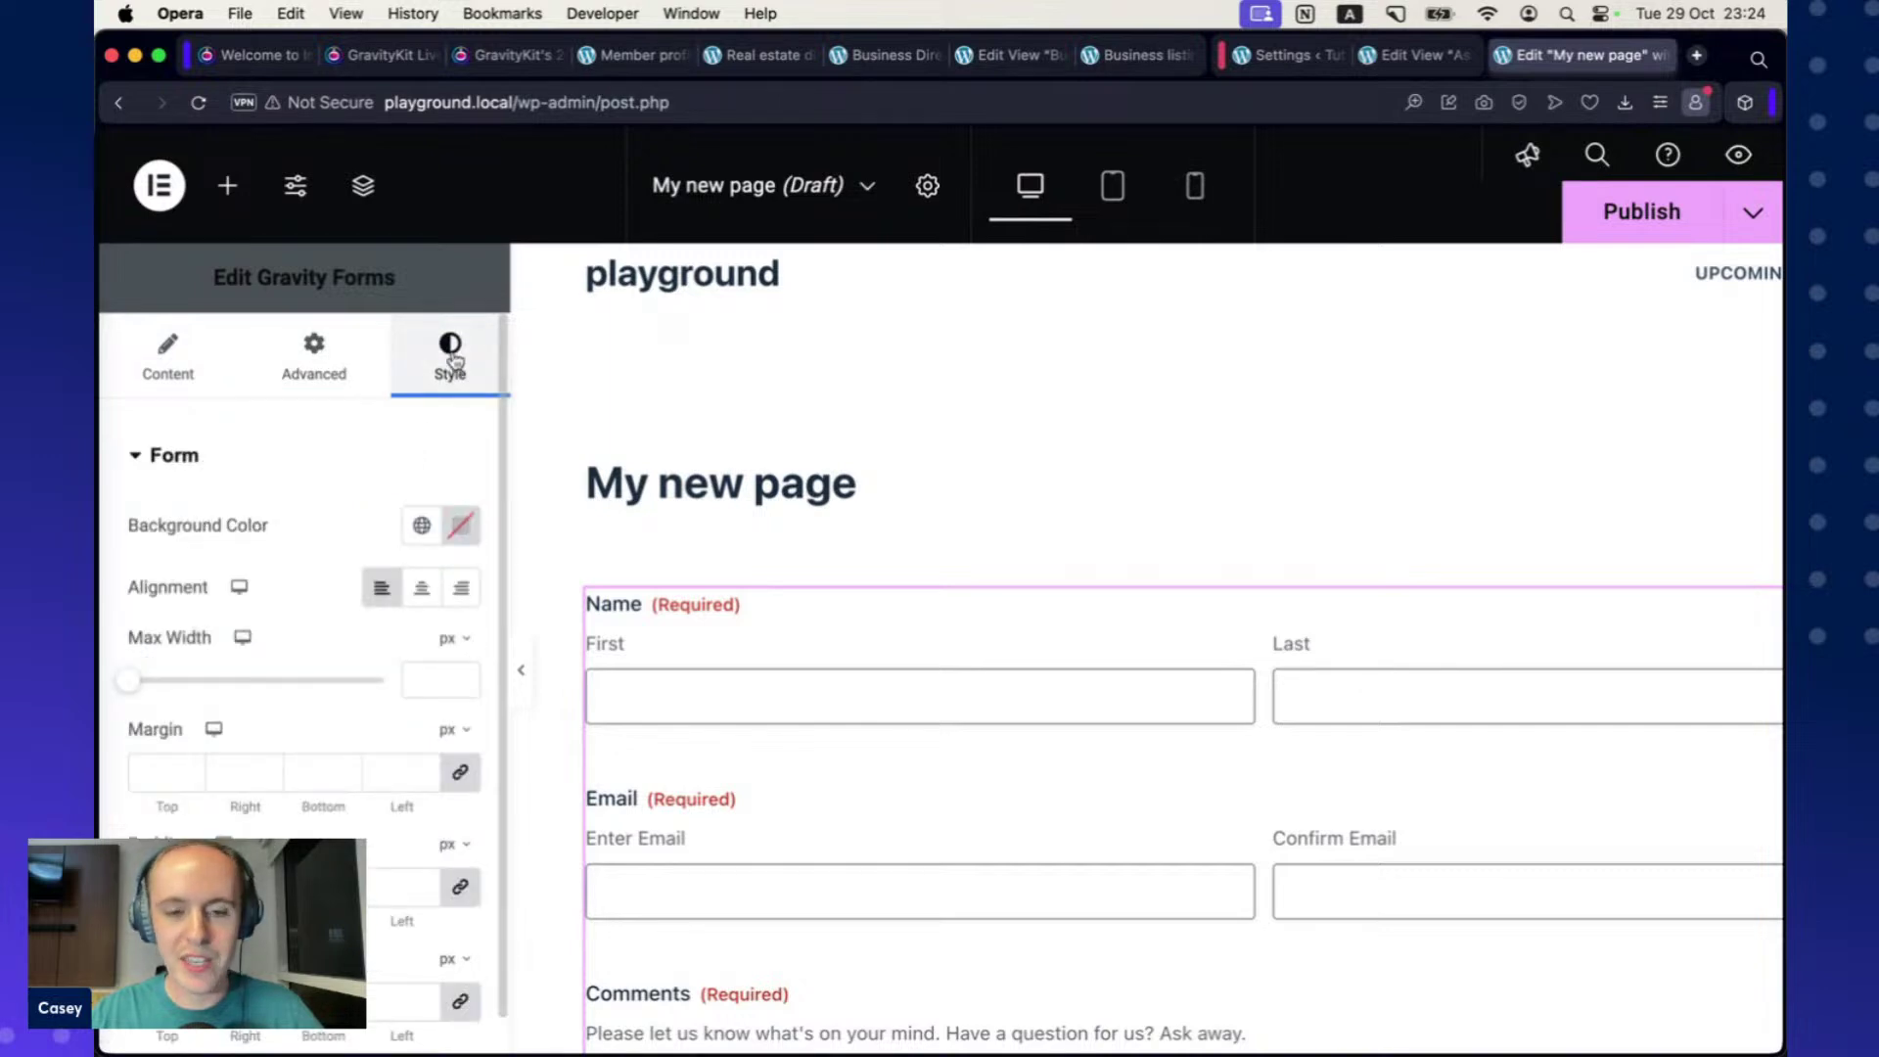
scroll(342, 504, down, 1)
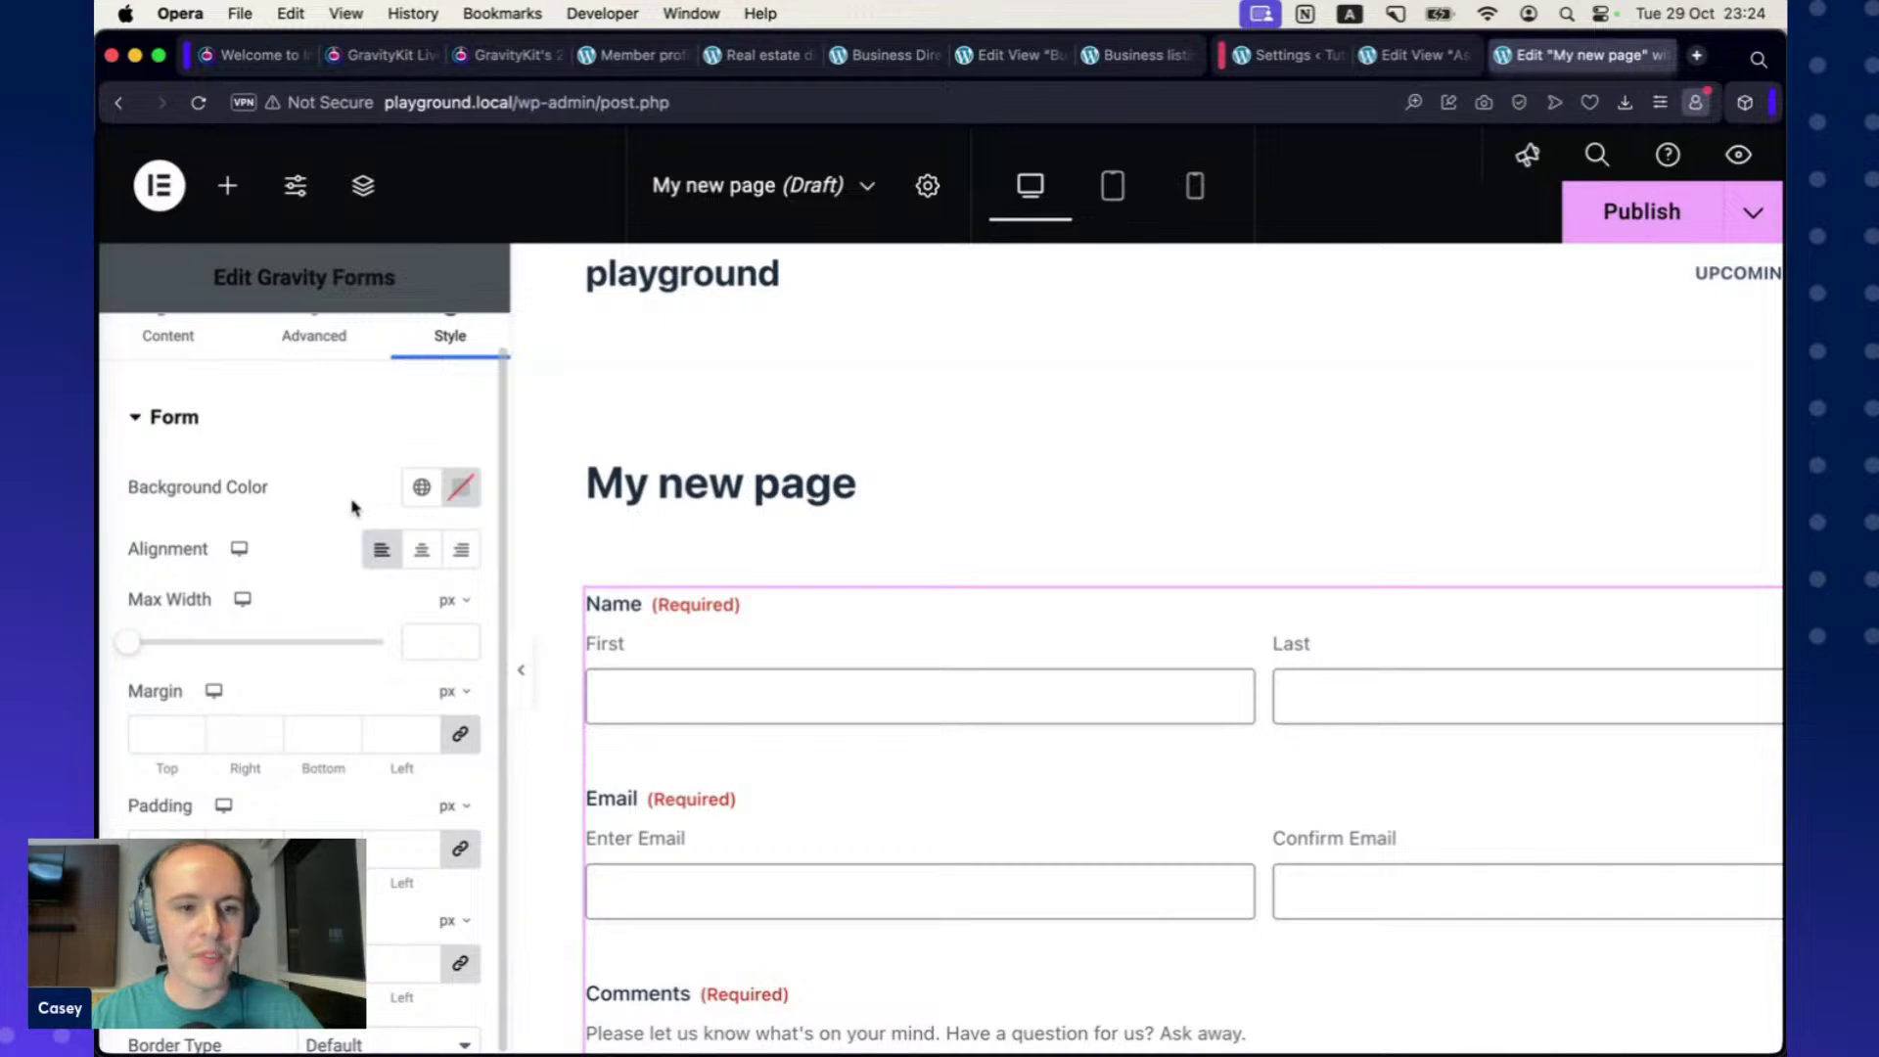
scroll(334, 558, down, 1)
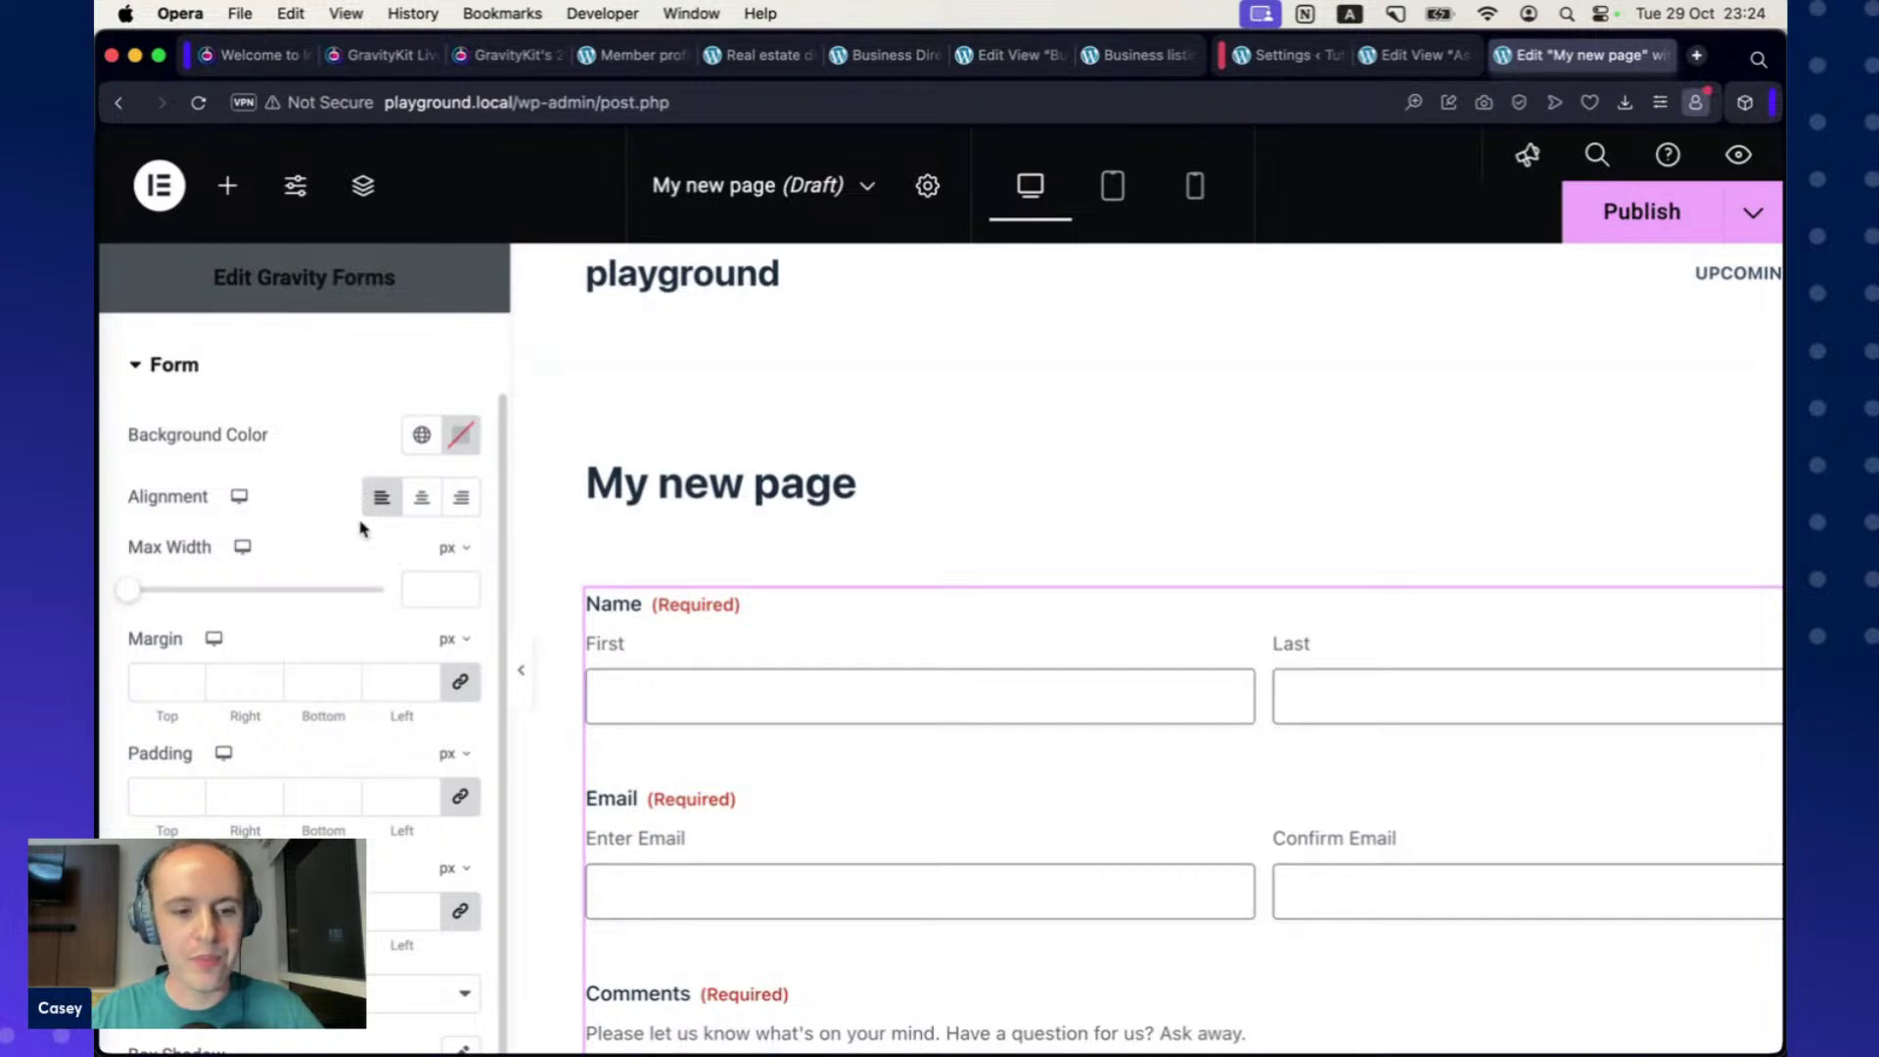
scroll(361, 528, up, 2)
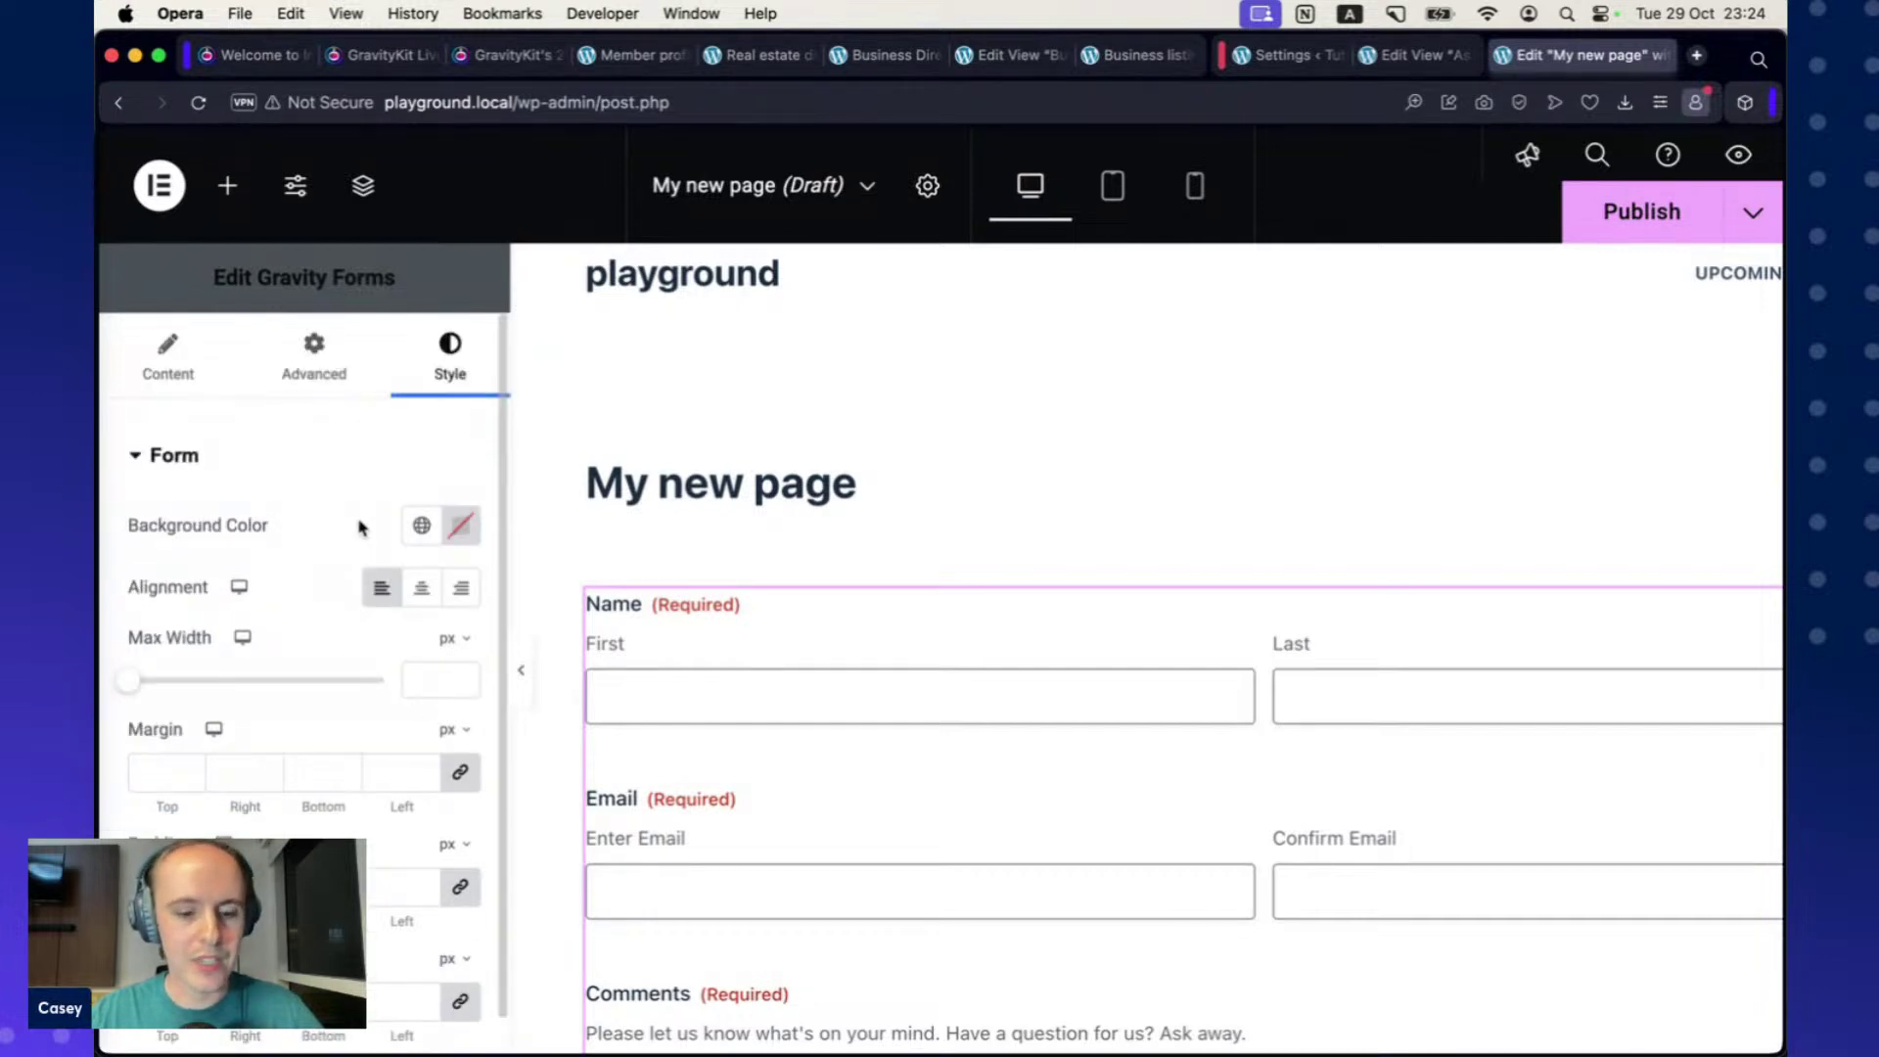
Publish the "My new page" page containing the contact form.
key(super+0)
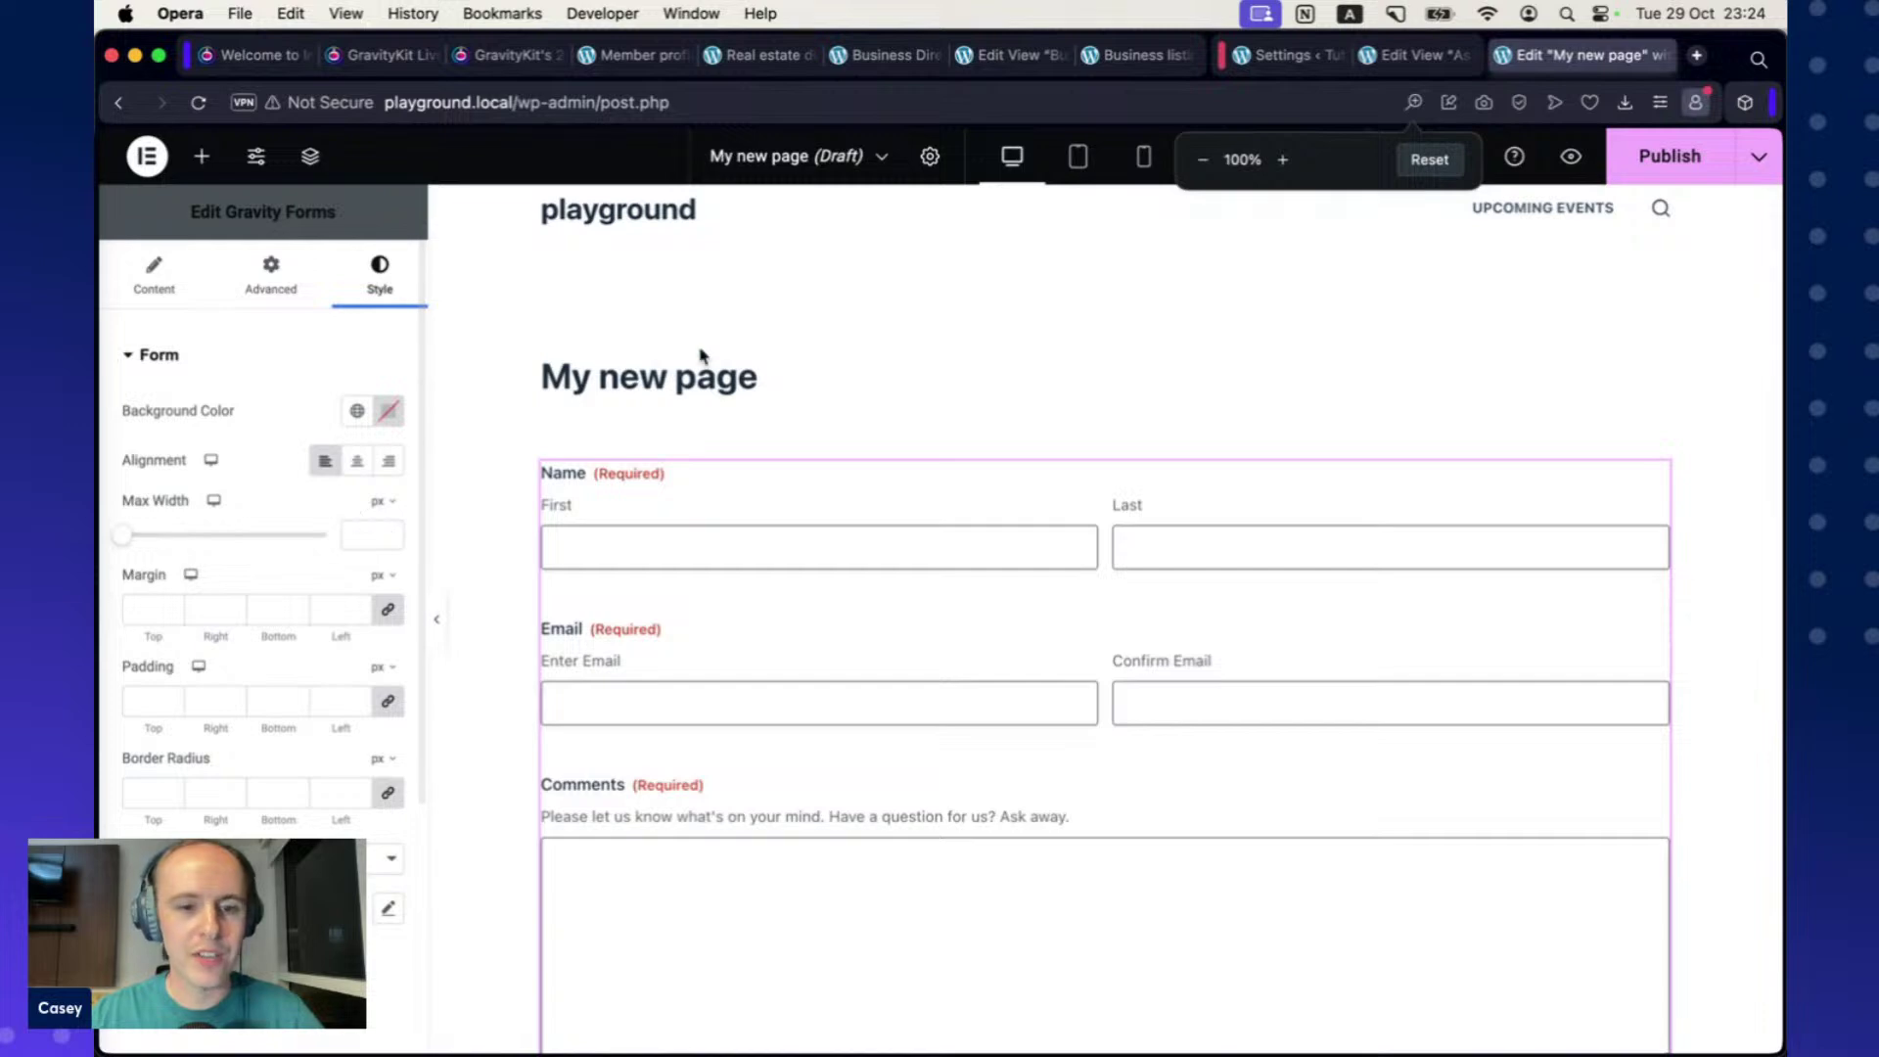
scroll(889, 370, up, 1)
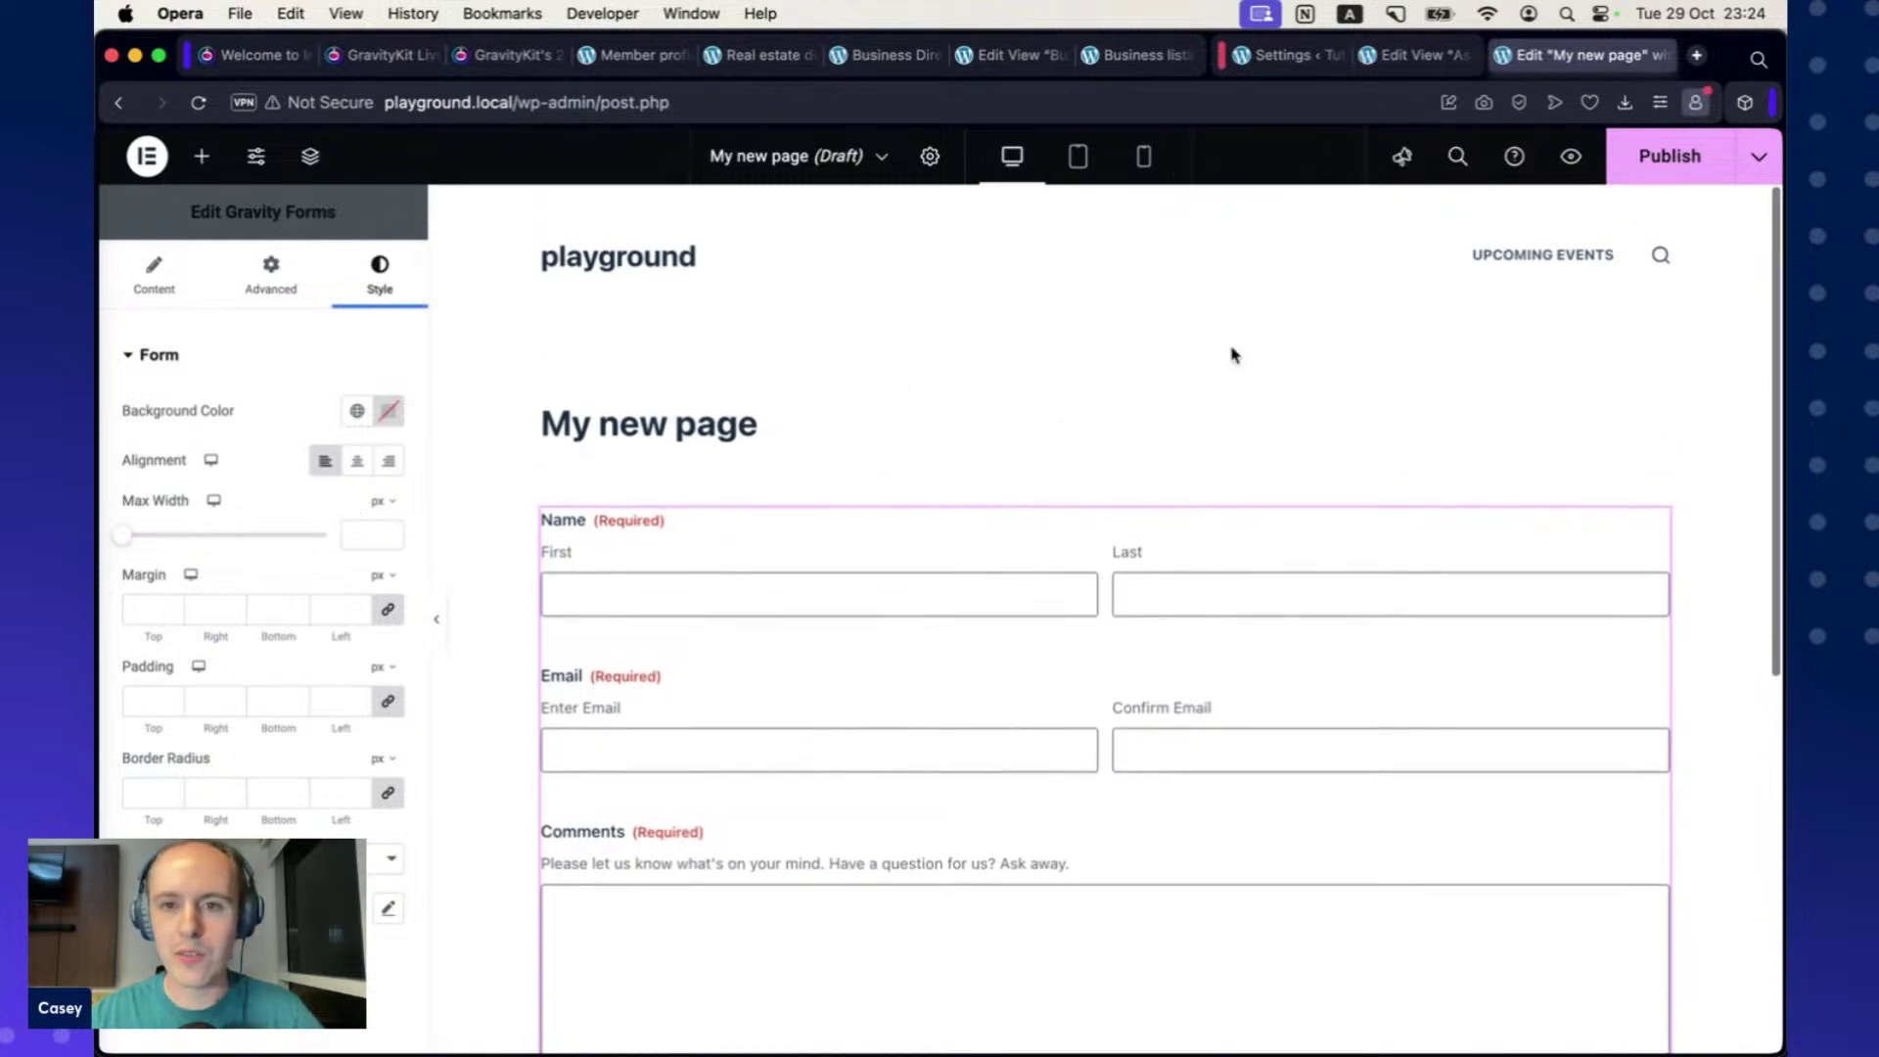
click(1665, 156)
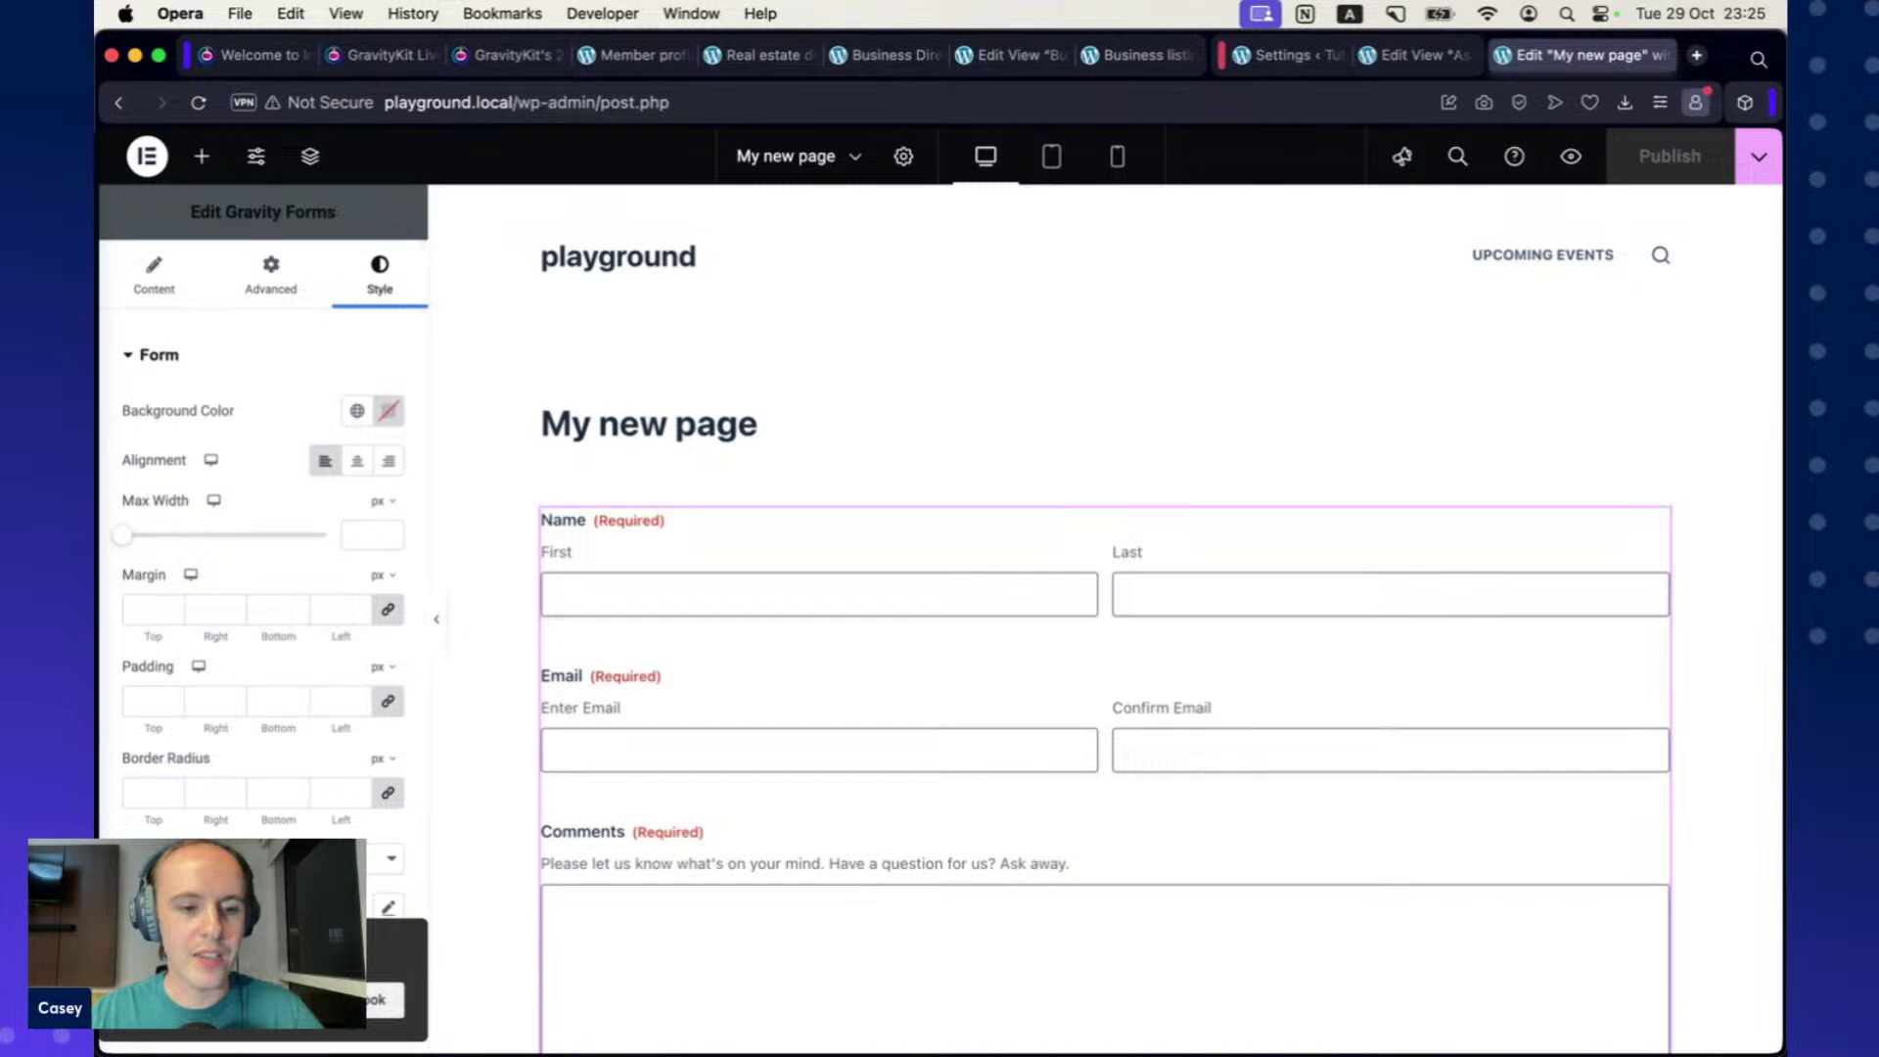
Open the published "My new page" page and look over its contact form down to the Submit button.
click(361, 1000)
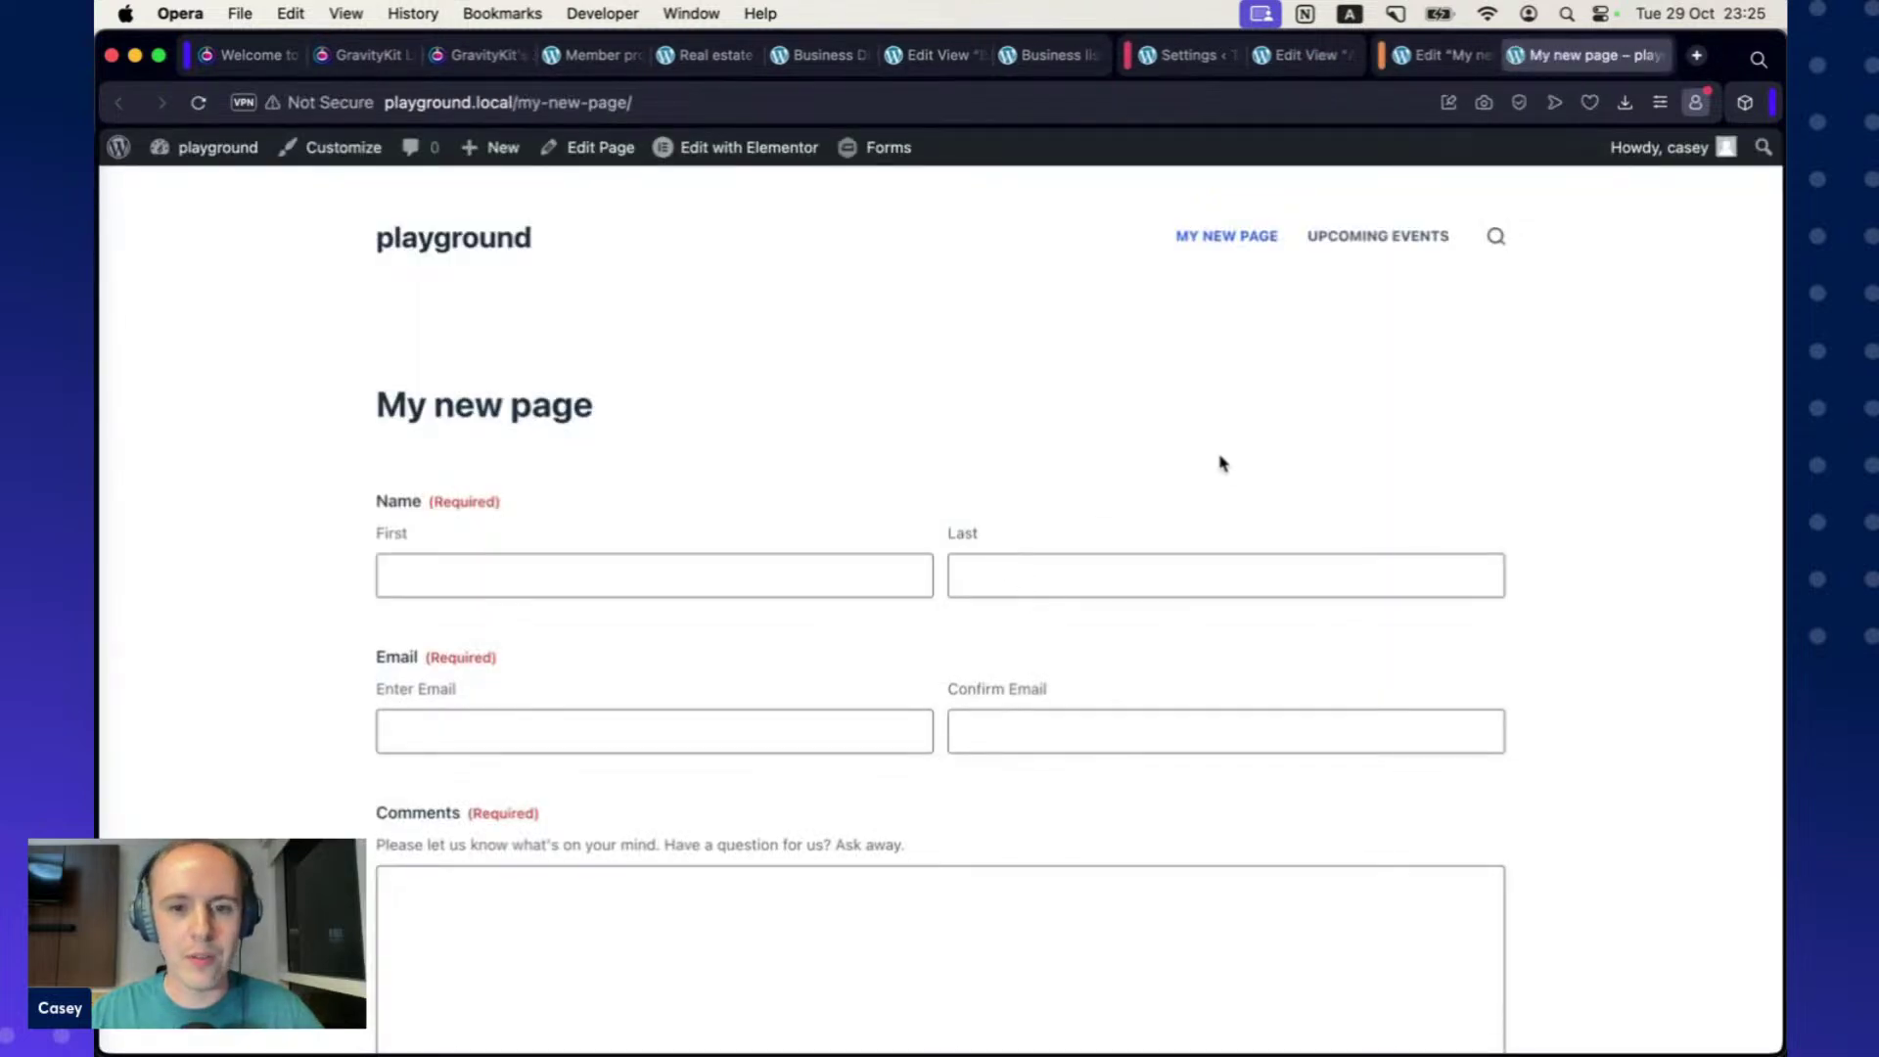
scroll(1224, 460, down, 3)
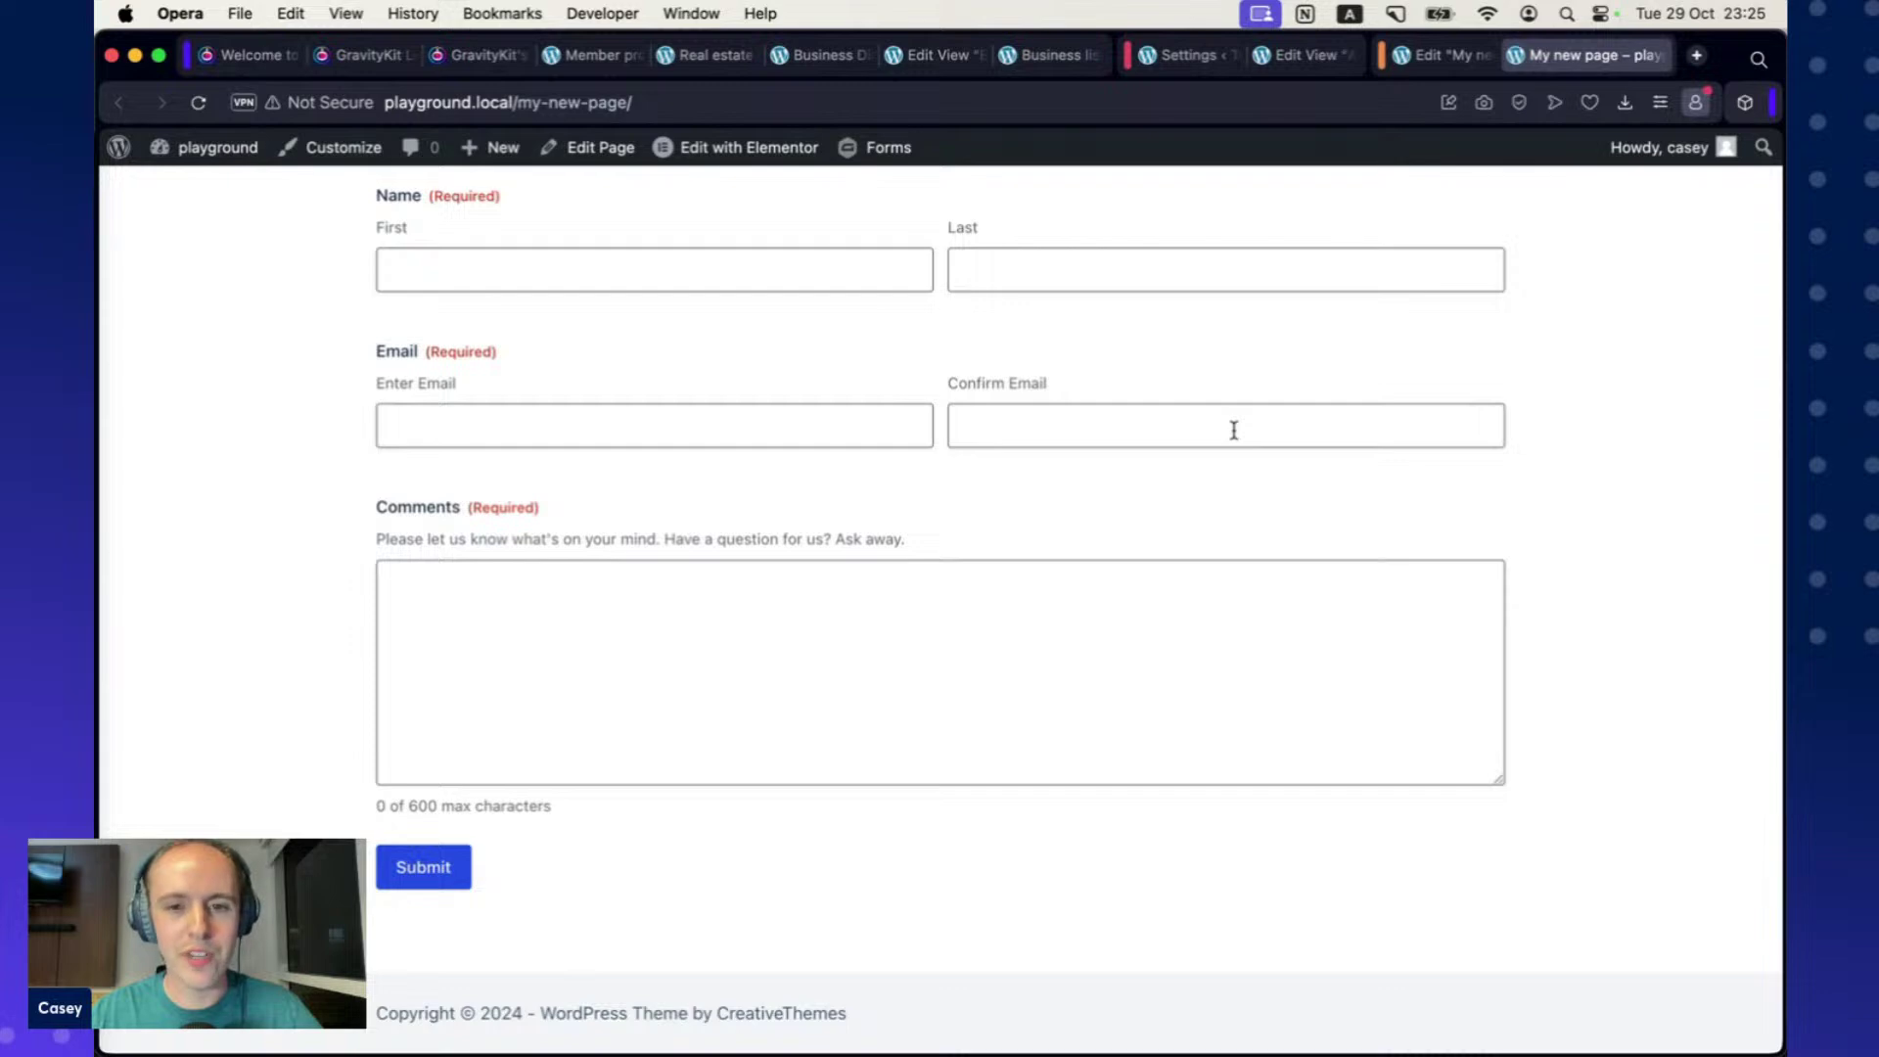
scroll(1235, 431, up, 1)
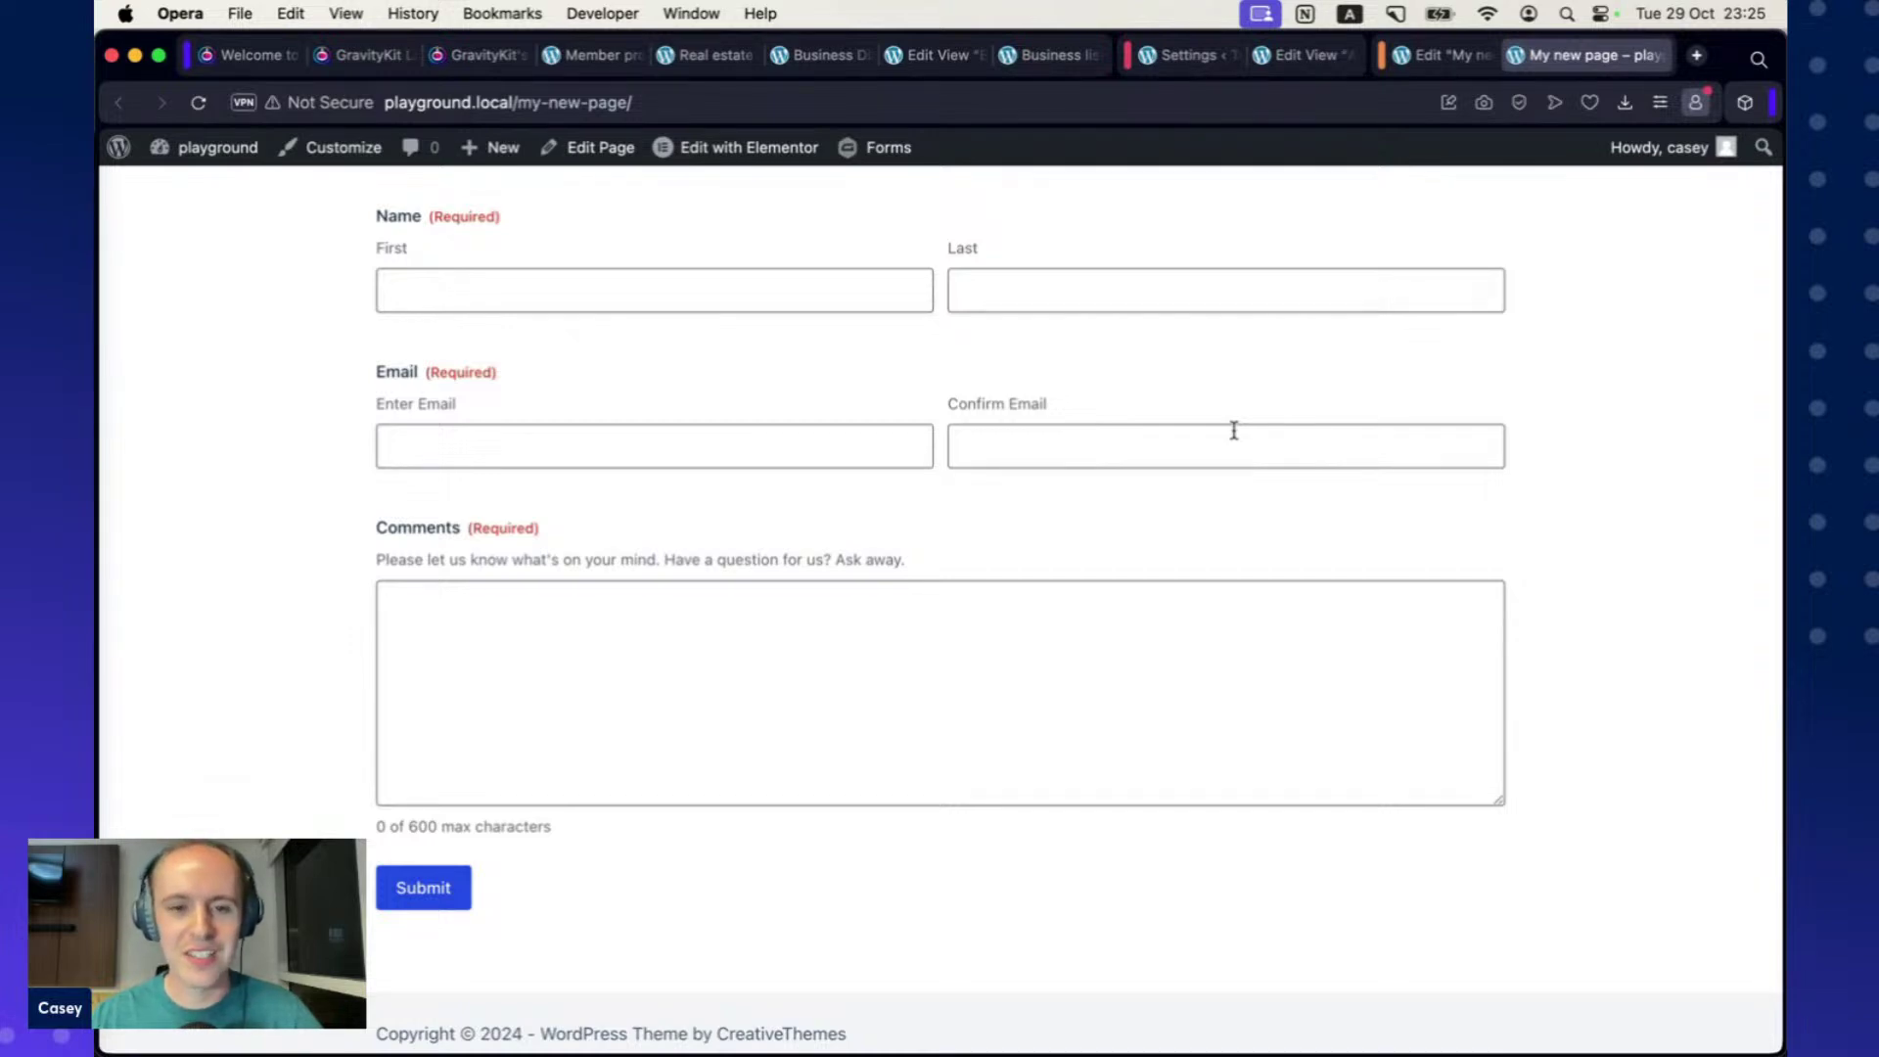
scroll(1234, 430, up, 3)
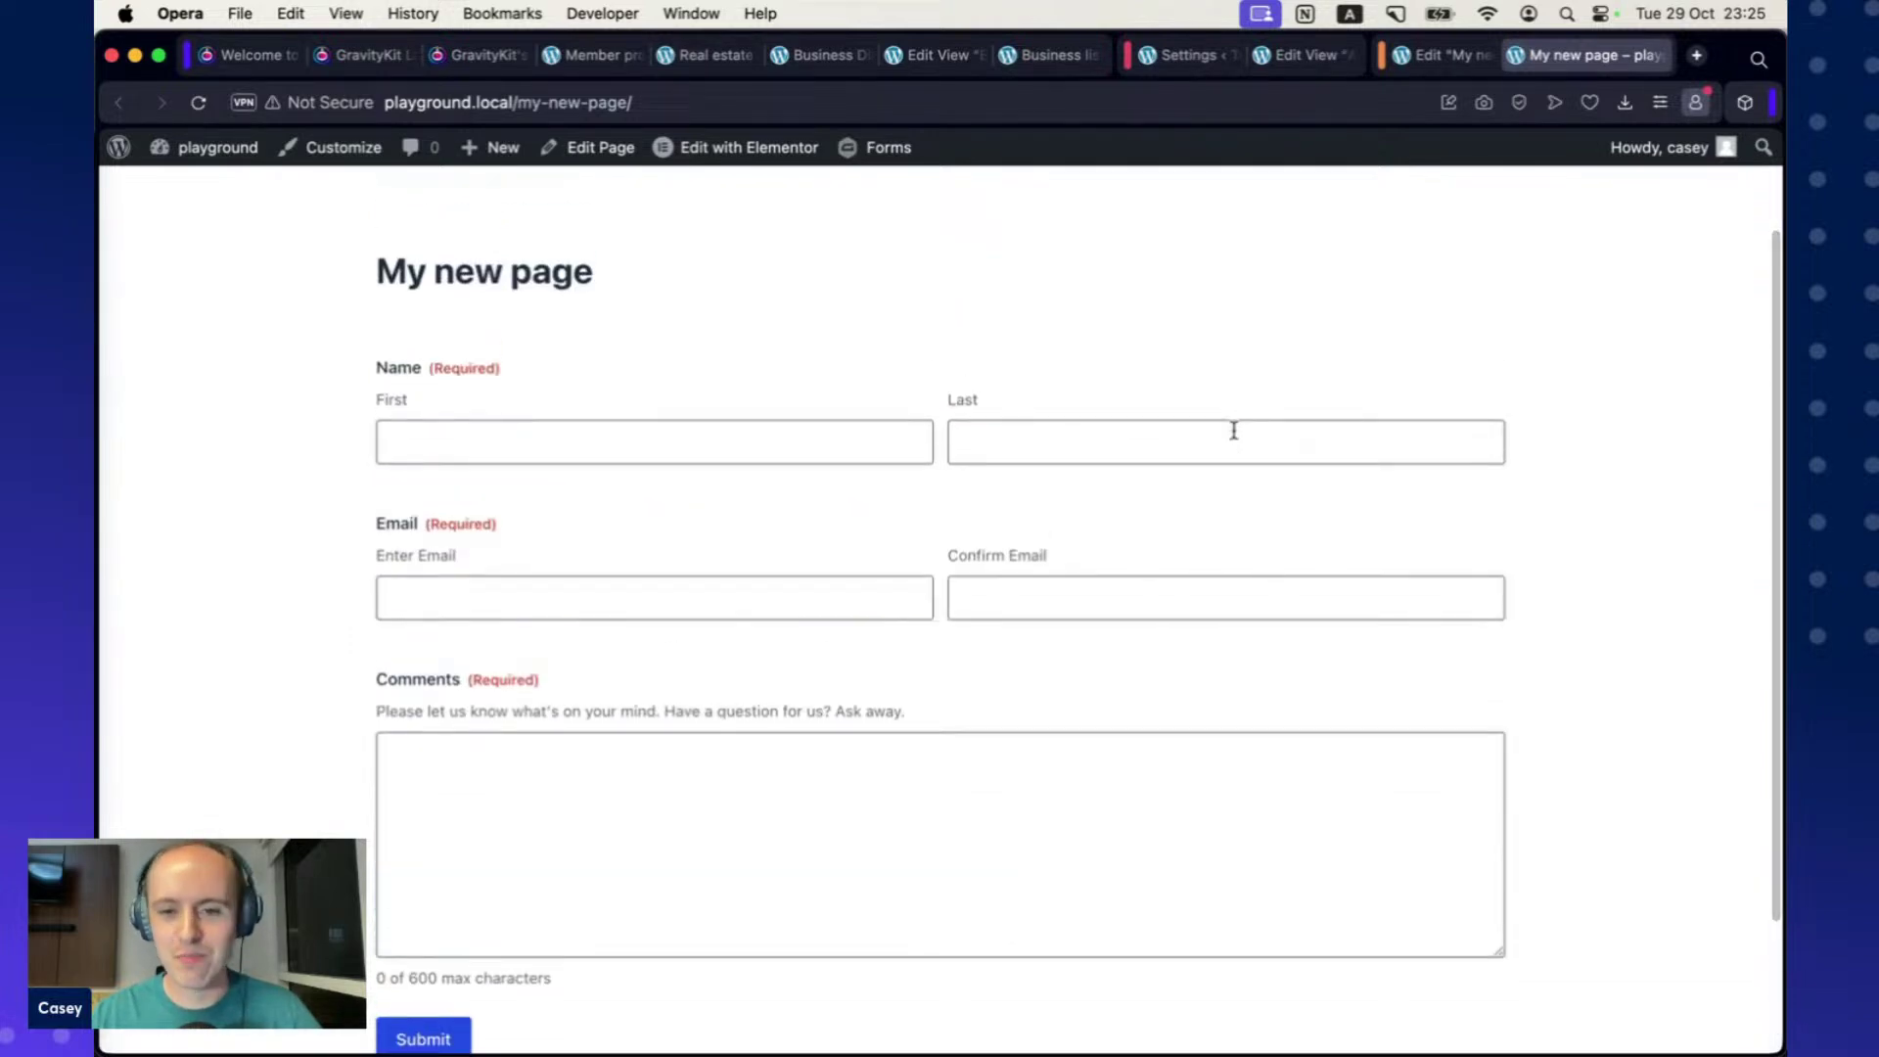
scroll(1235, 431, up, 2)
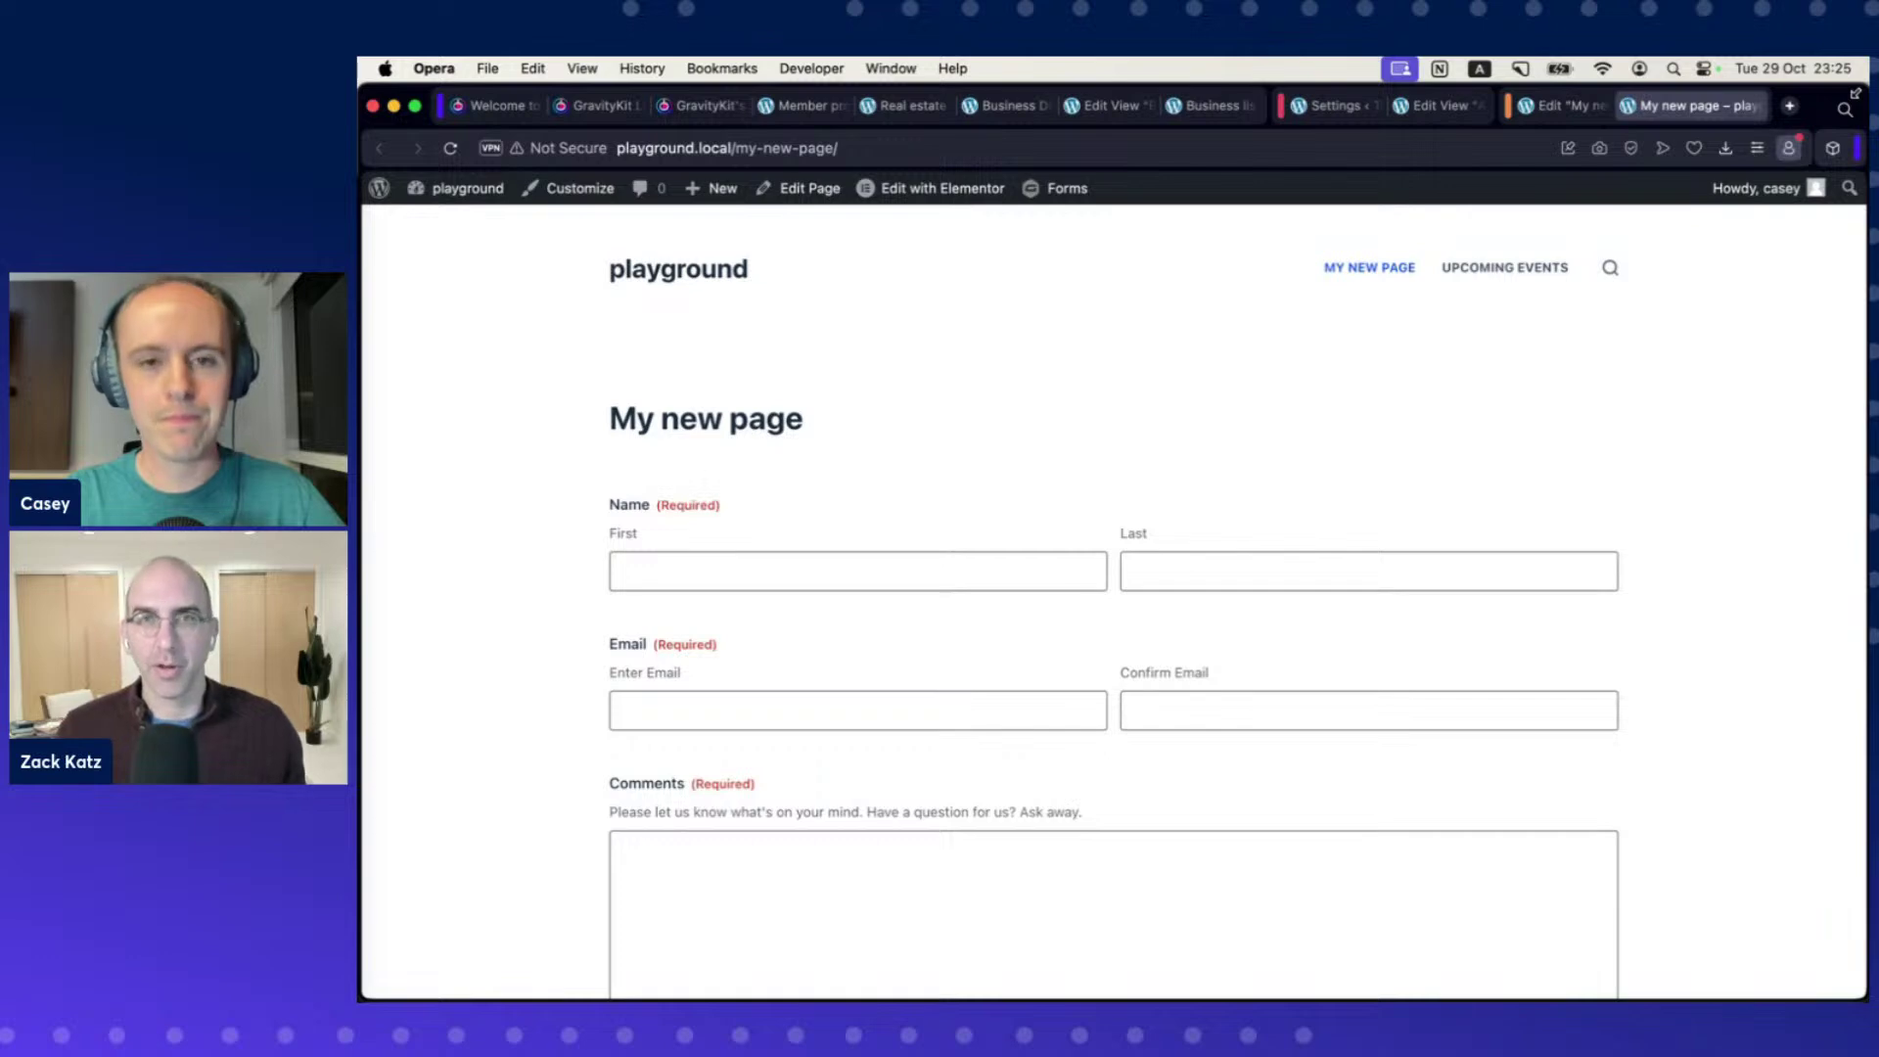
drag(1856, 94, 1836, 94)
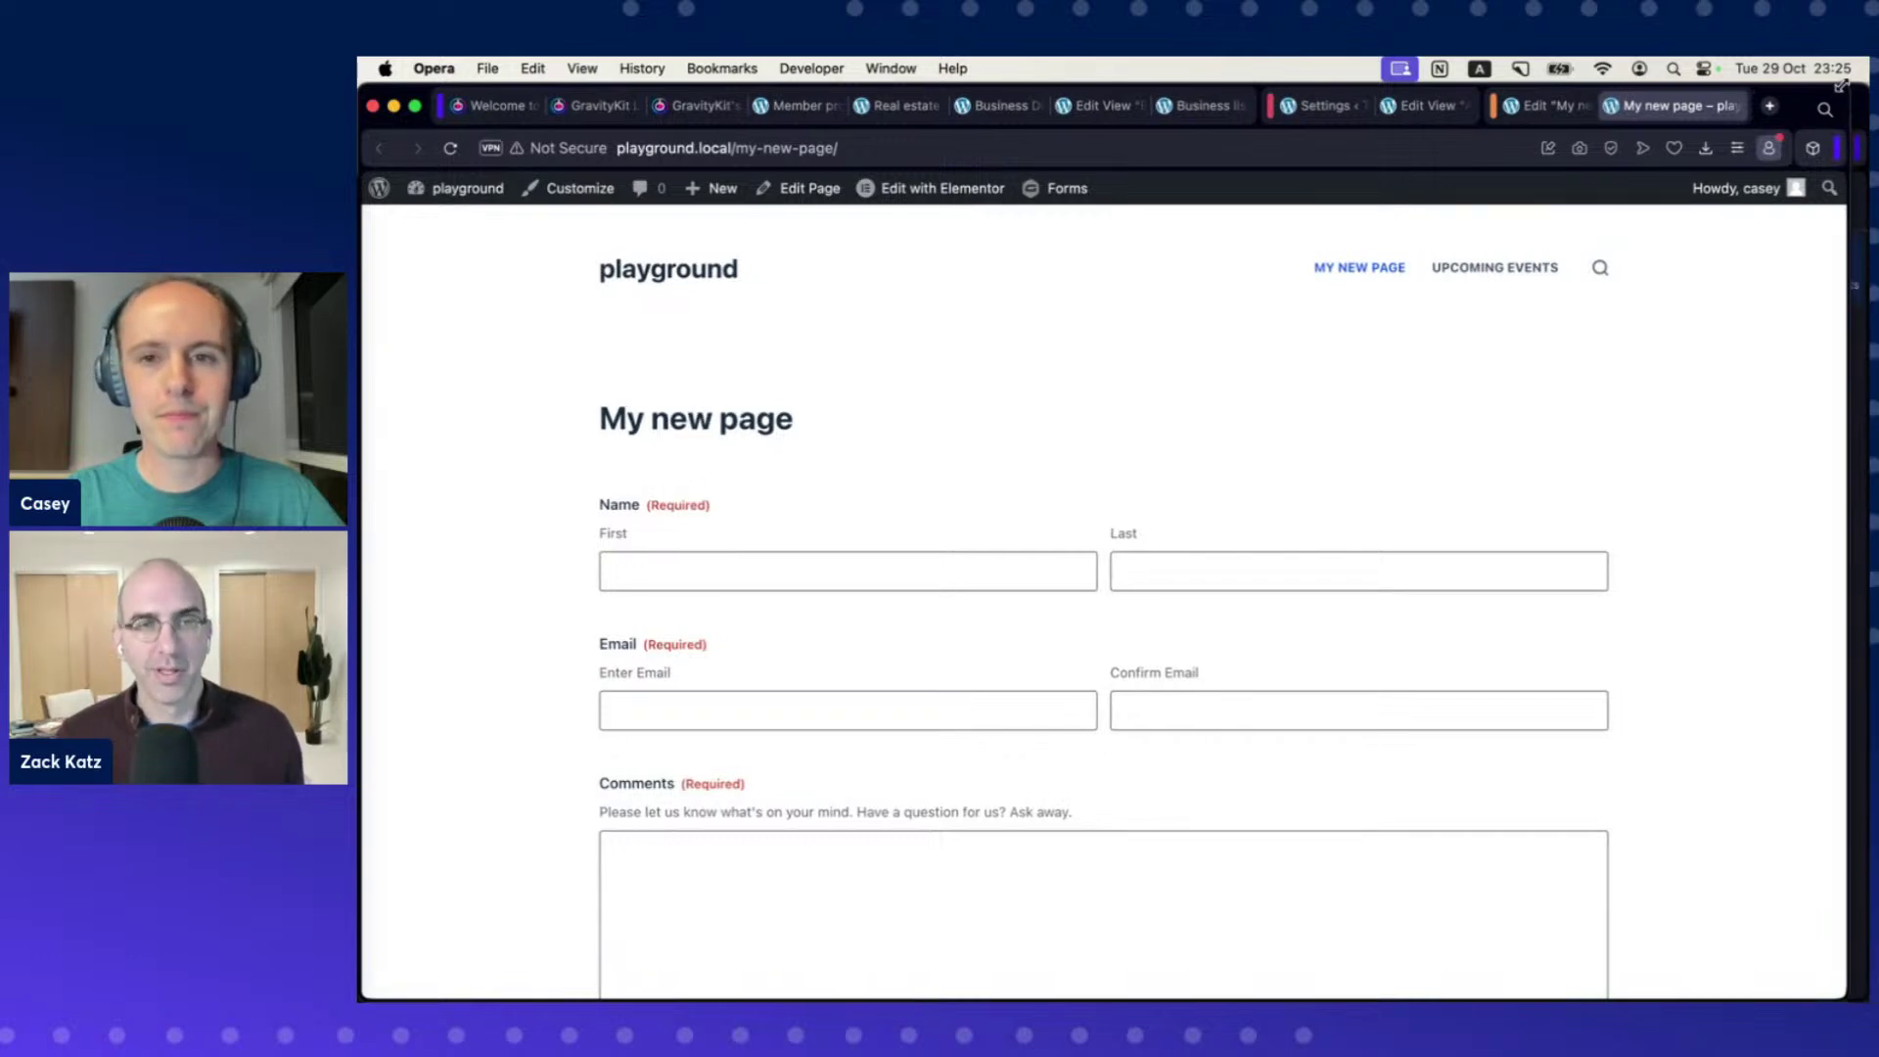
Return to the Elementor editor for "My new page" and set the form's theme to Gravity Forms 2.5 Theme.
click(1594, 109)
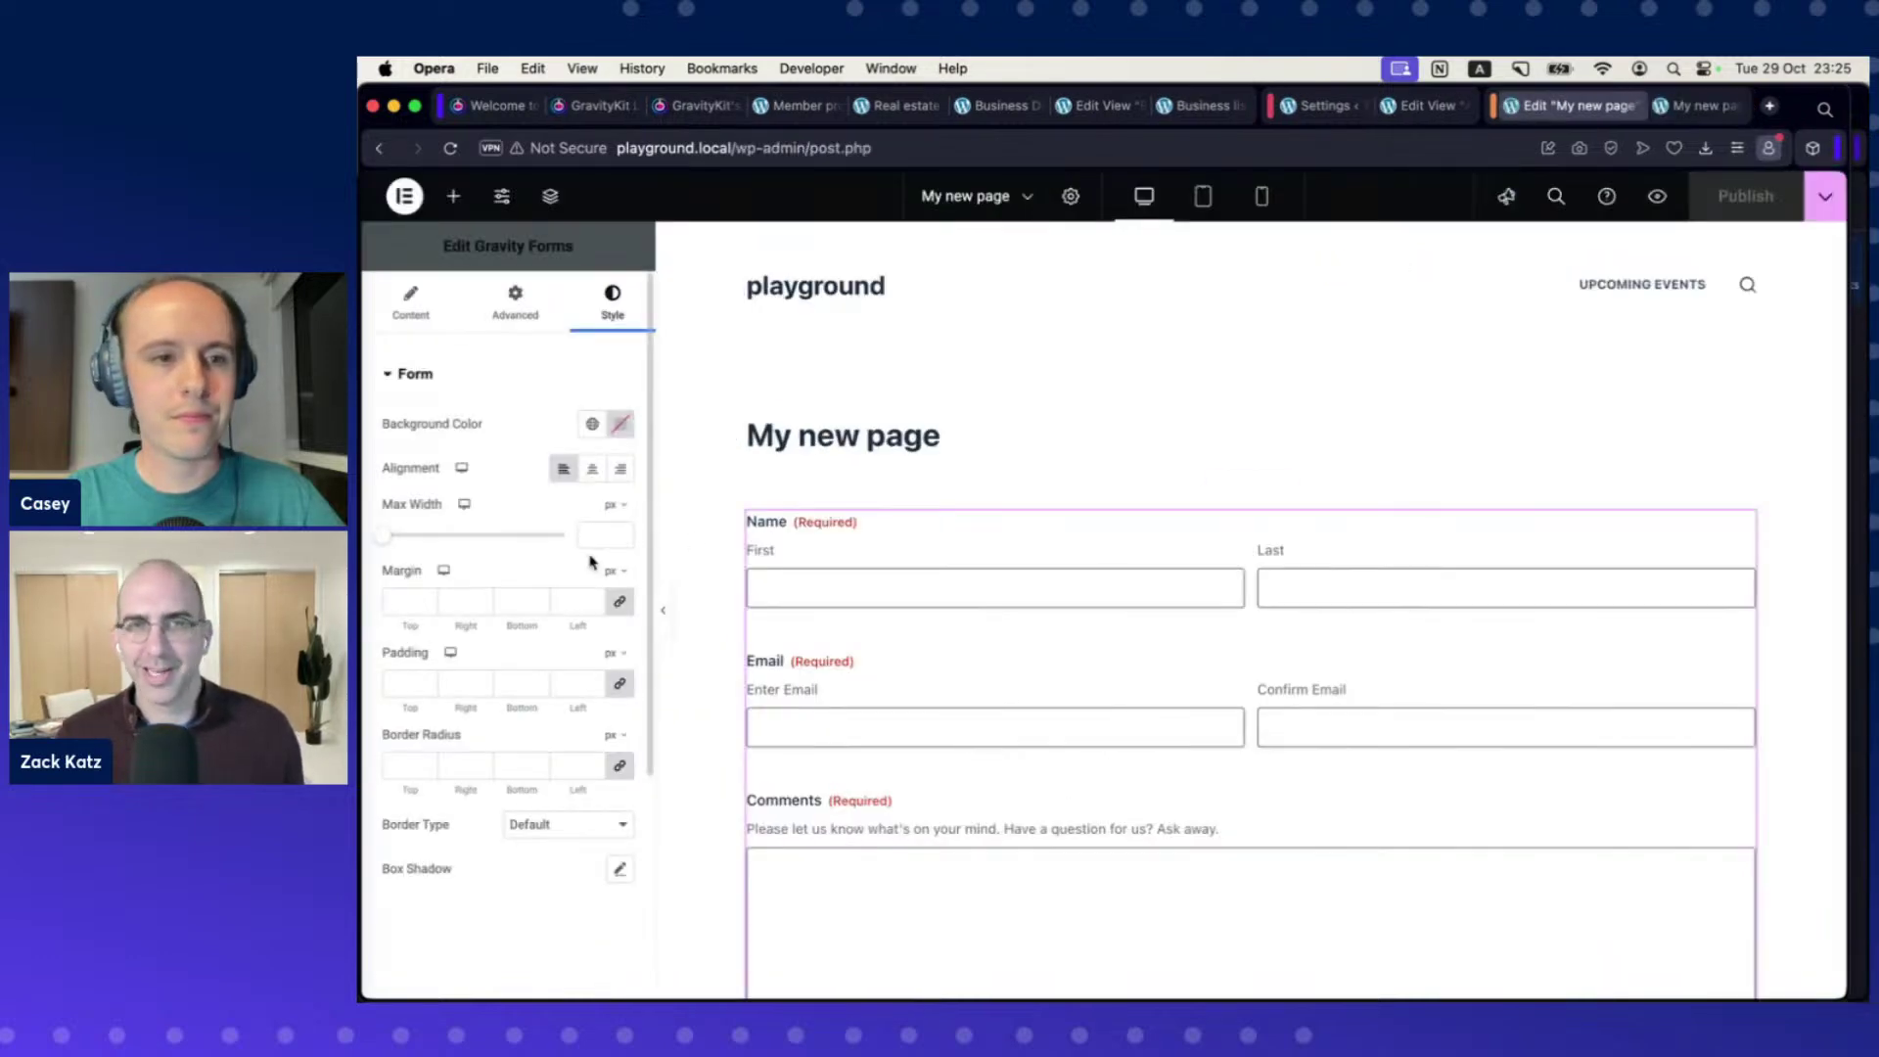
click(409, 305)
click(620, 601)
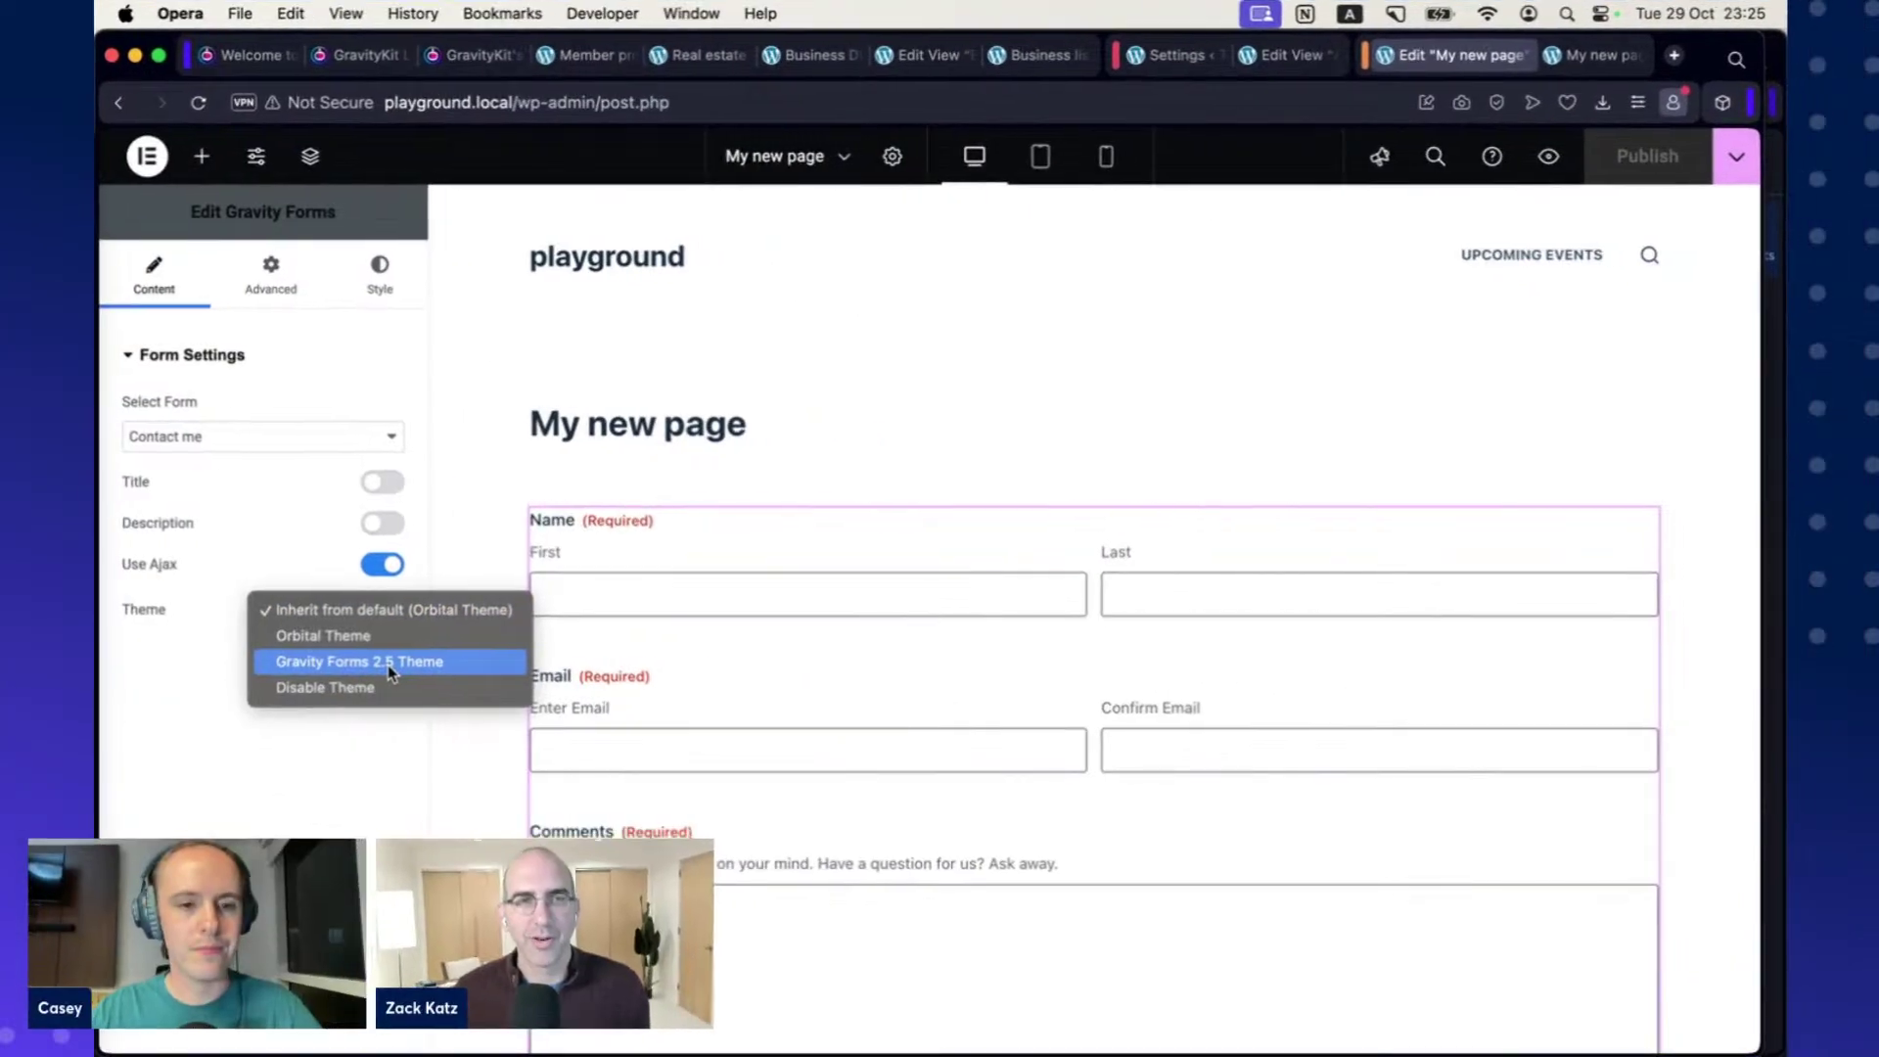
click(619, 650)
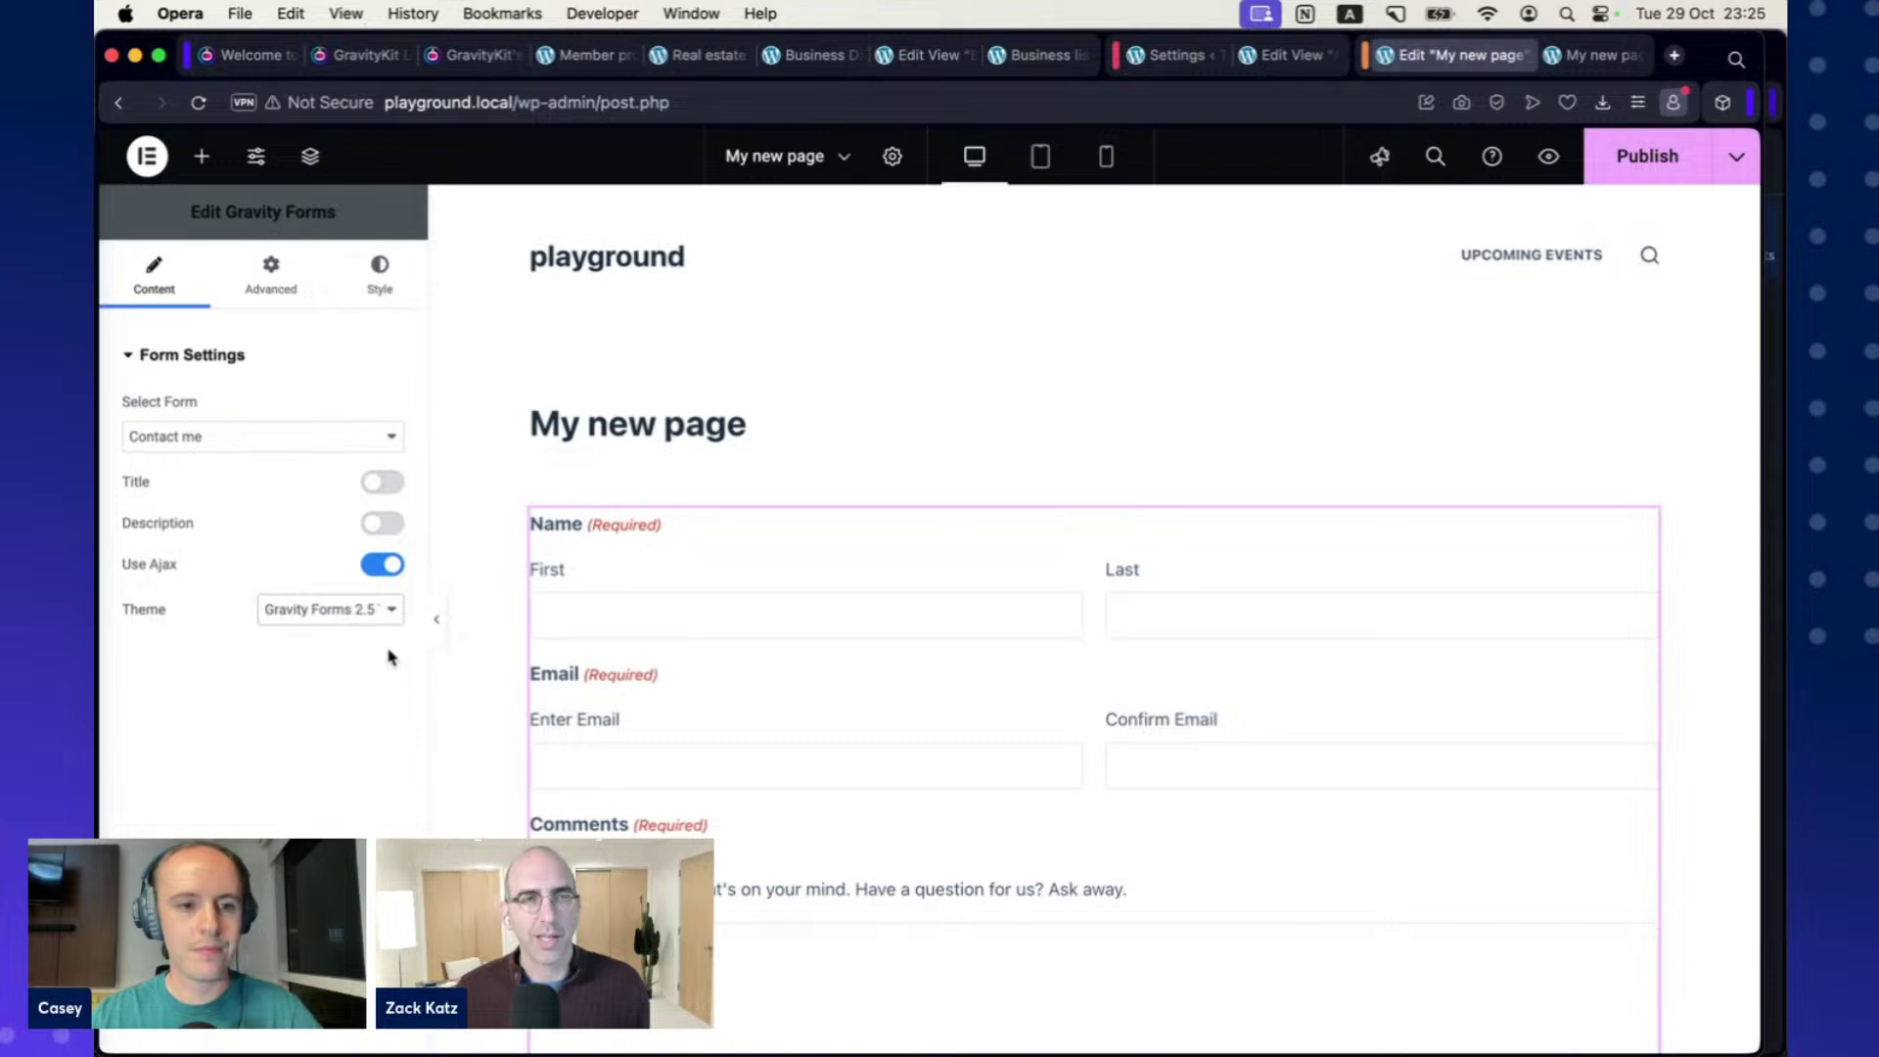
Disable the theme for the "Contact me" form and check the unstyled form's preview on the page.
click(390, 610)
click(392, 638)
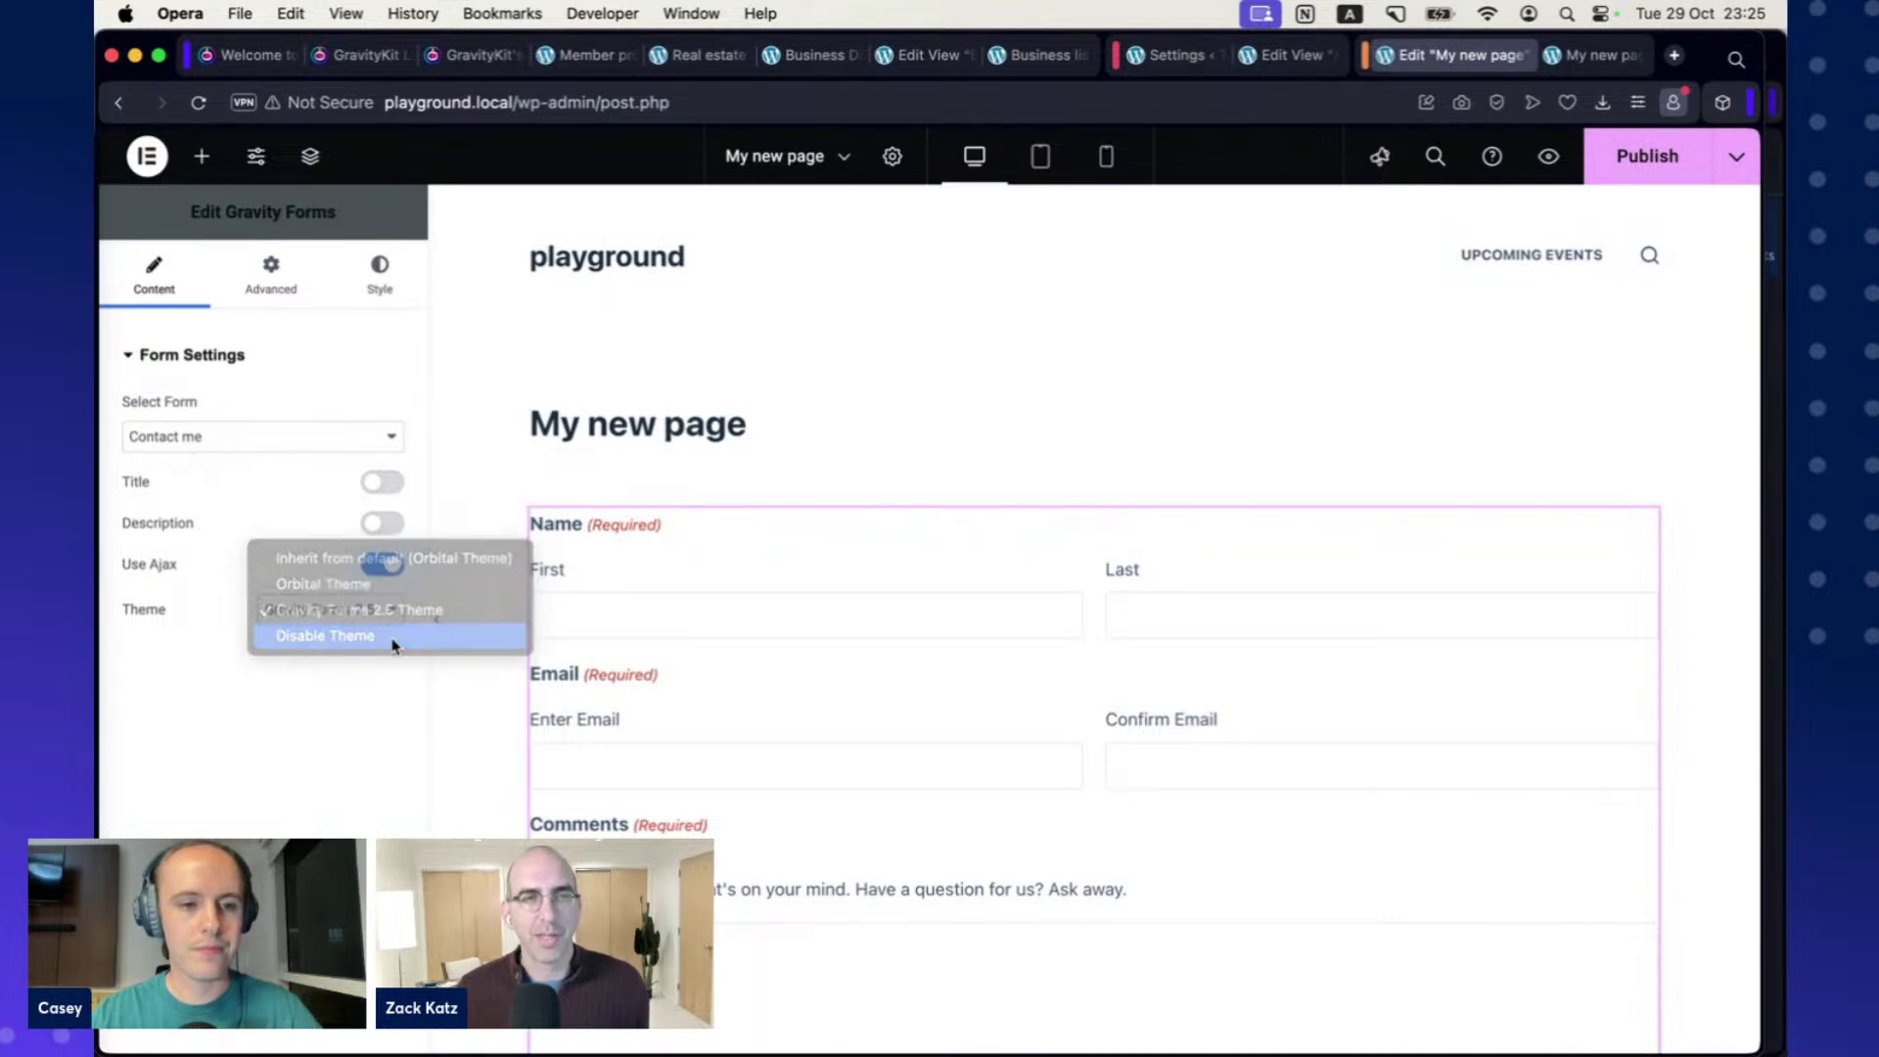
scroll(891, 575, down, 3)
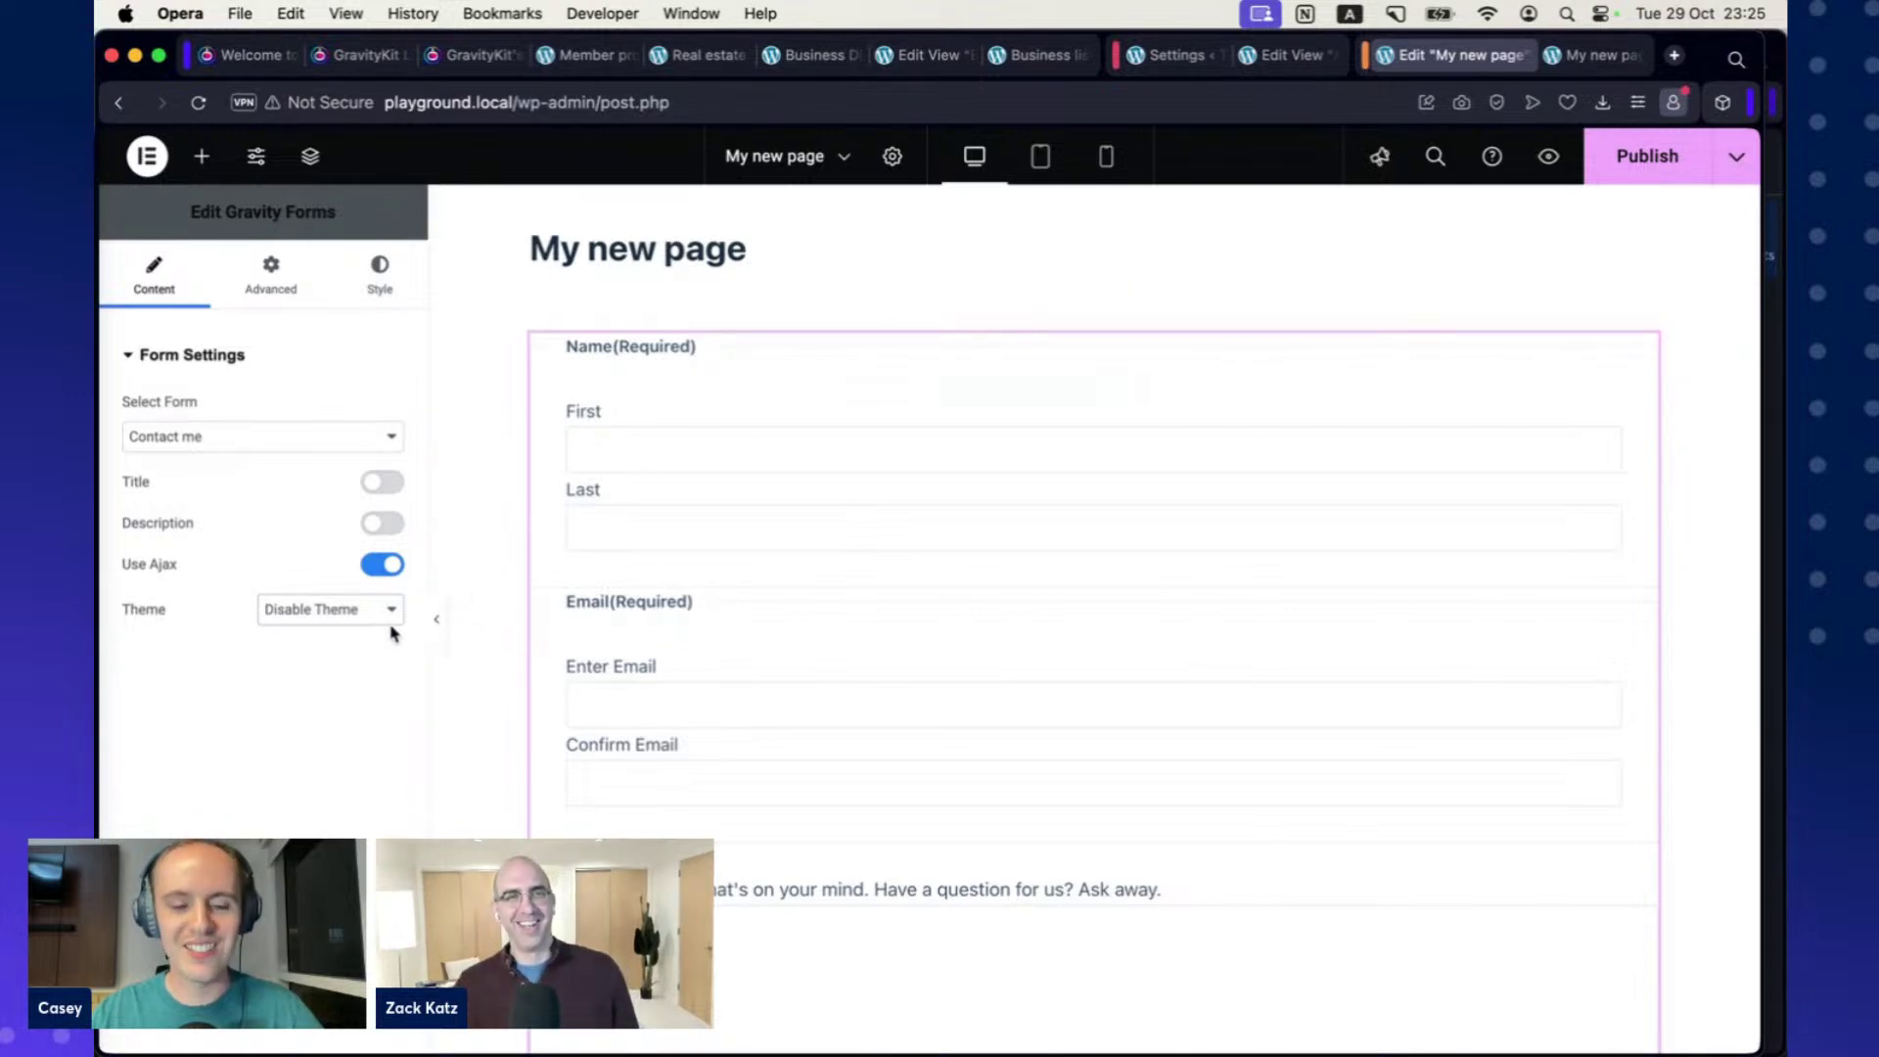
scroll(449, 617, down, 3)
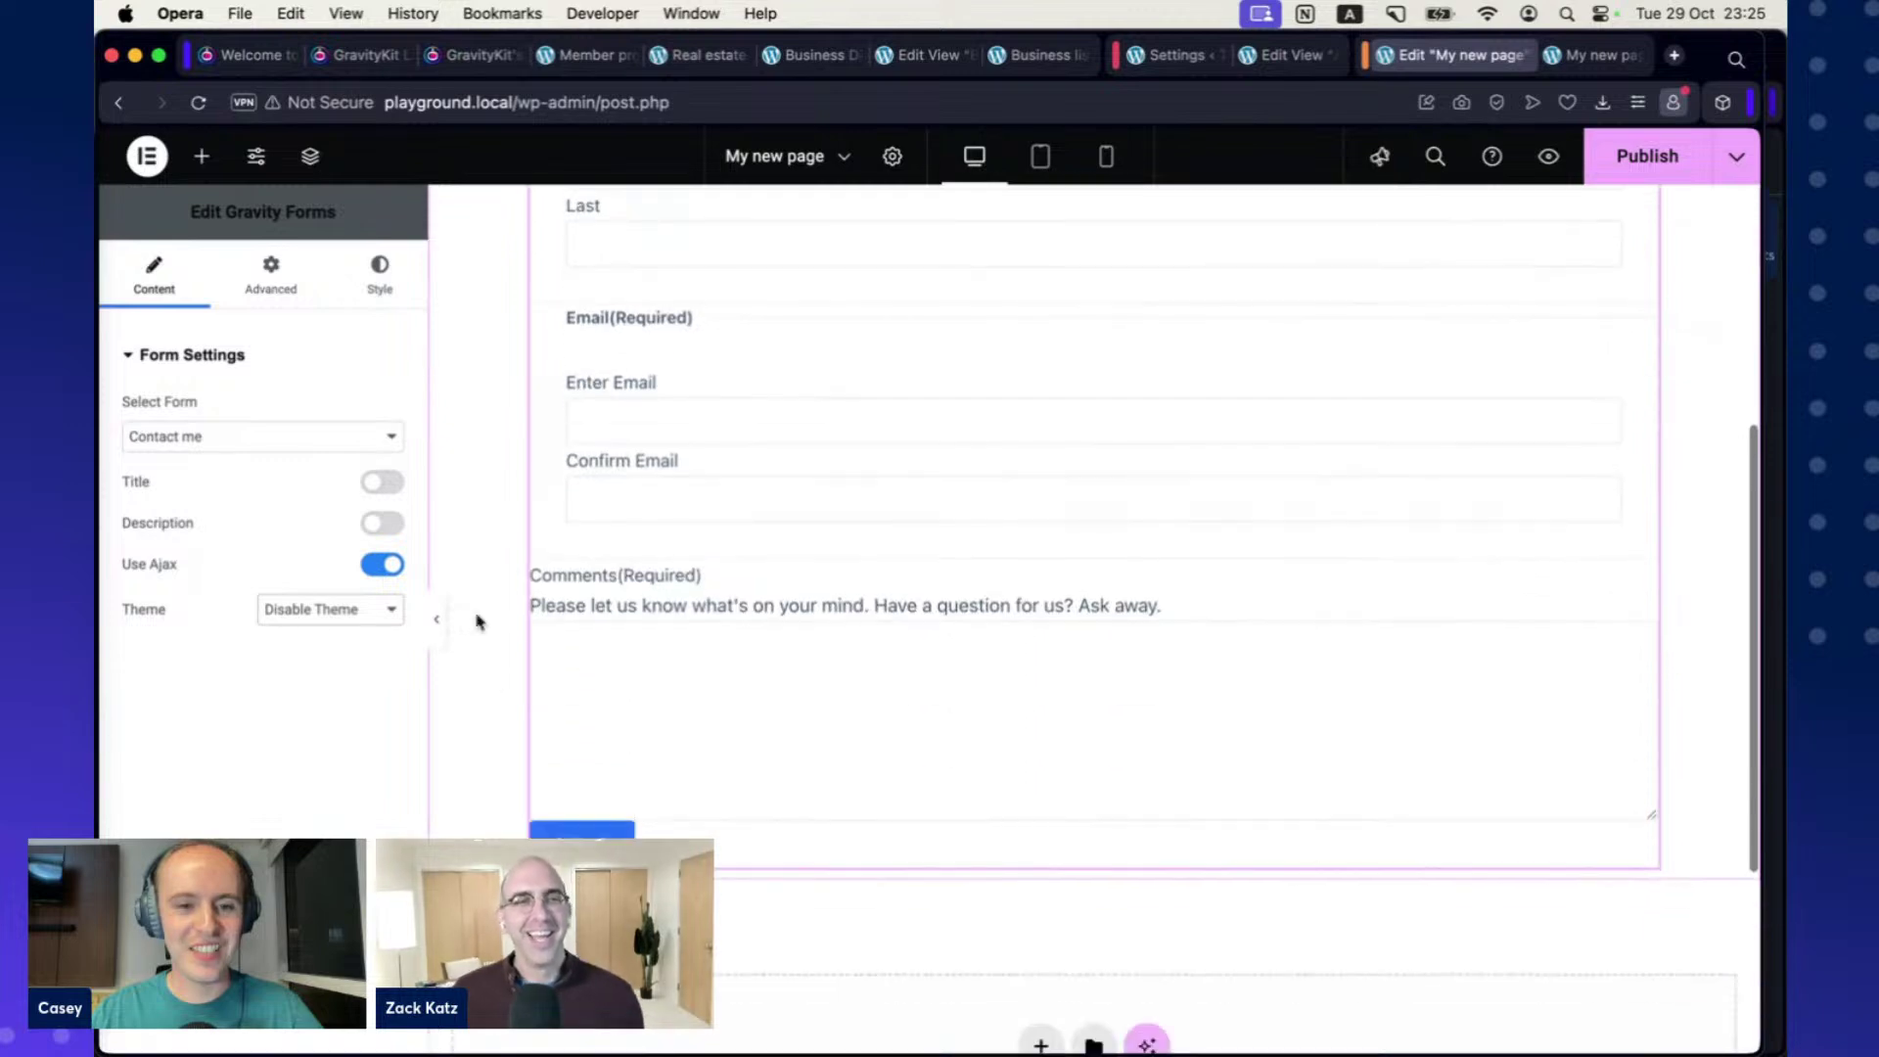
scroll(479, 600, up, 3)
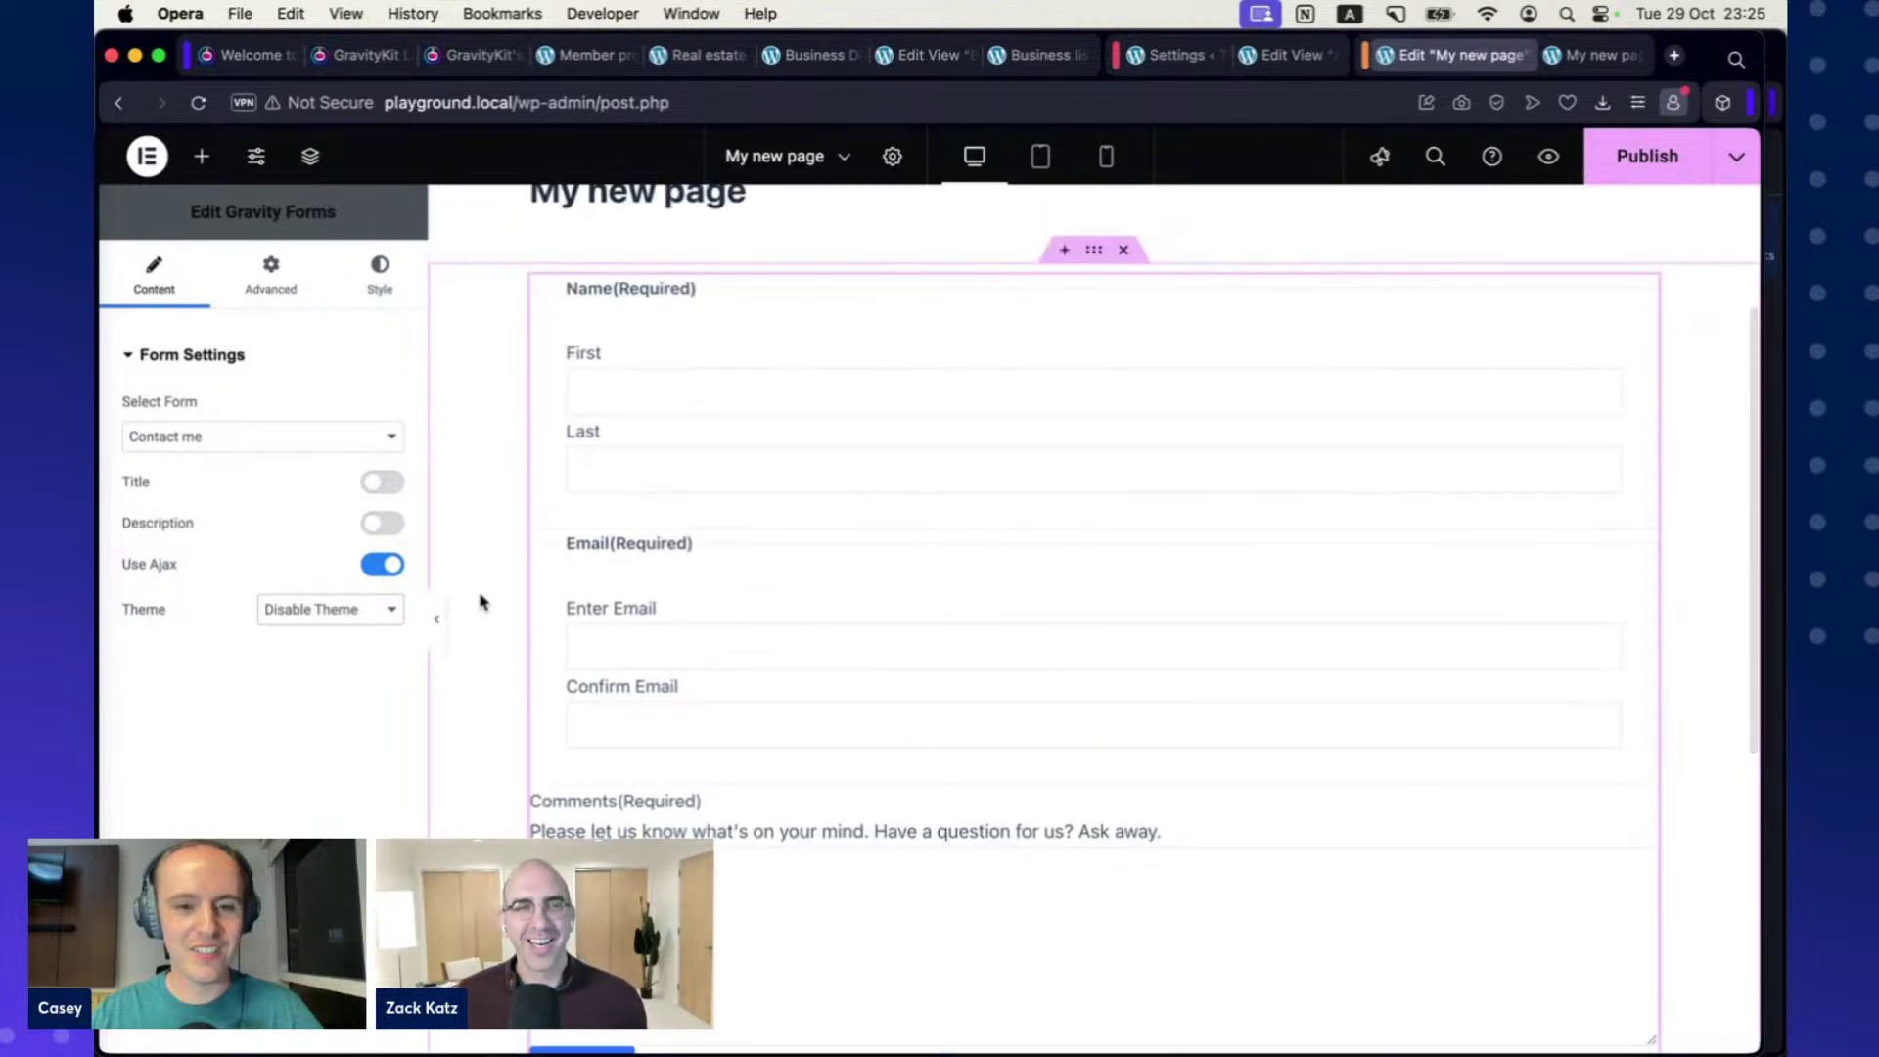
scroll(480, 602, down, 1)
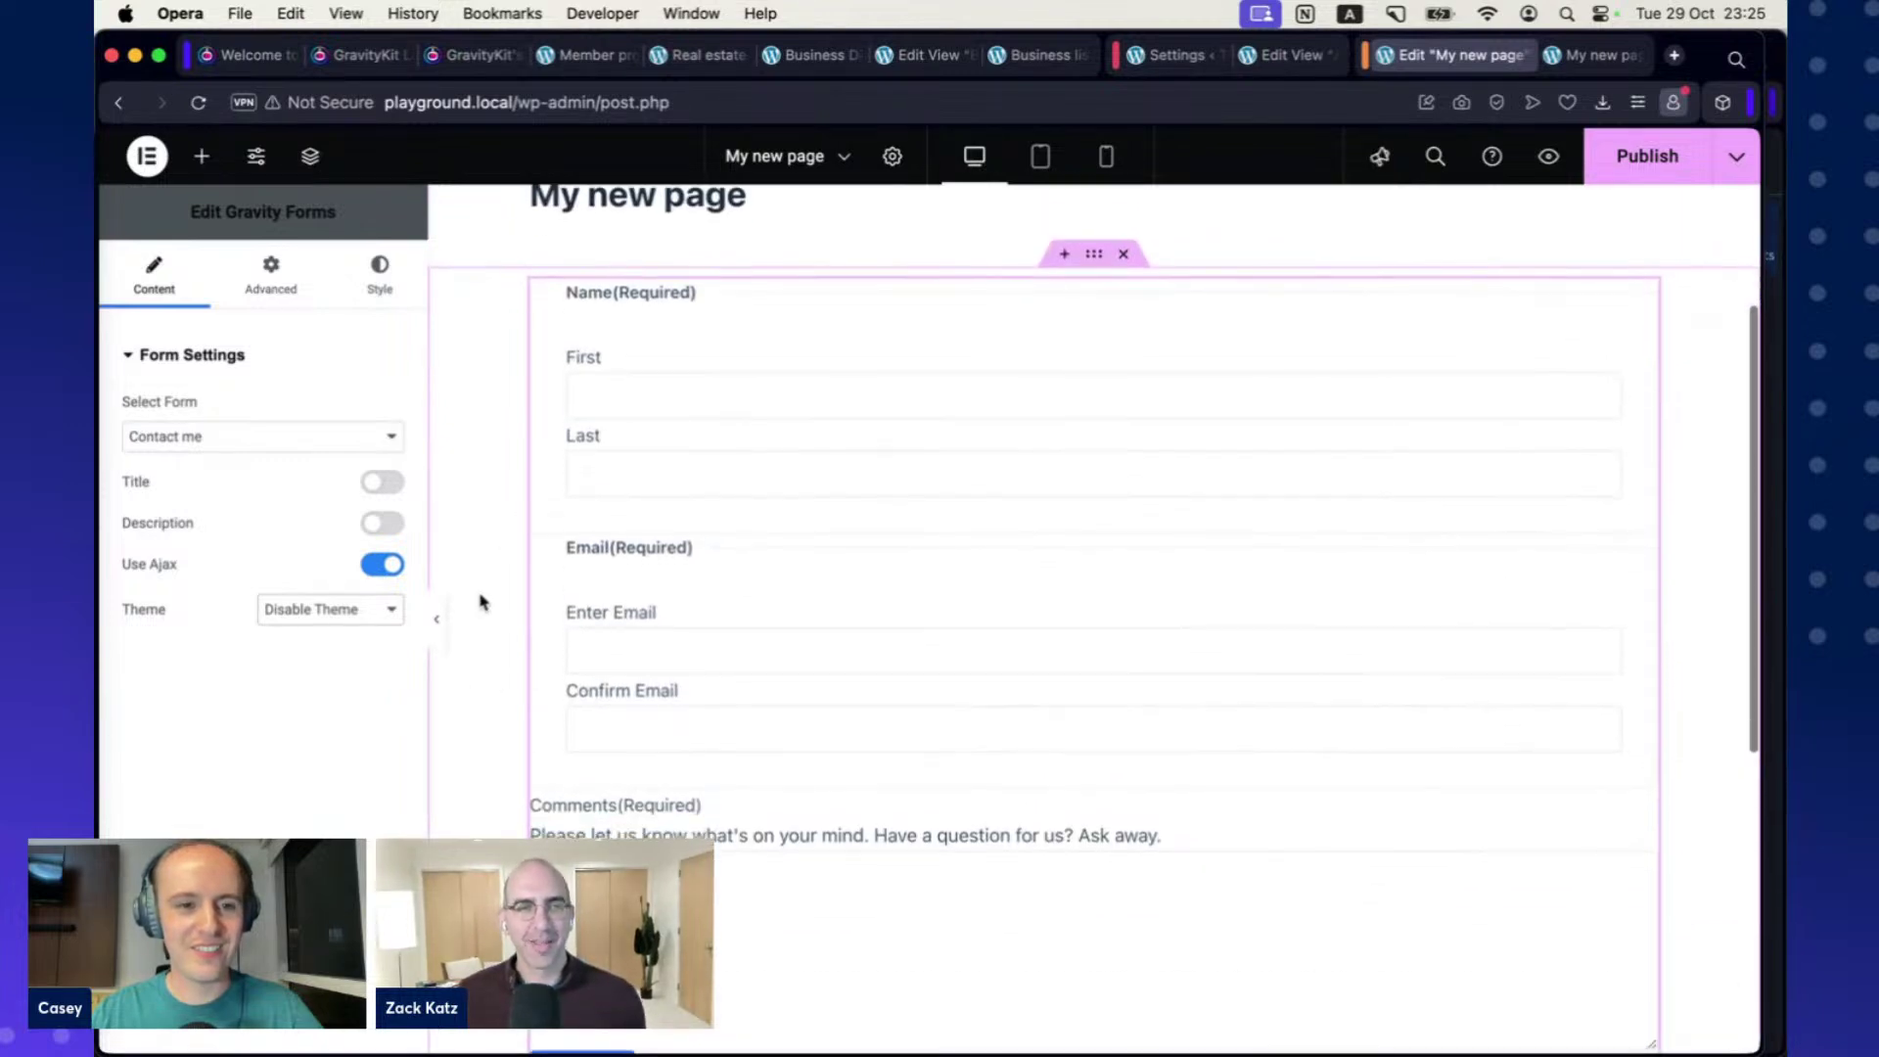
Set the form's theme to Orbital Theme and check the form's preview on the page.
click(391, 612)
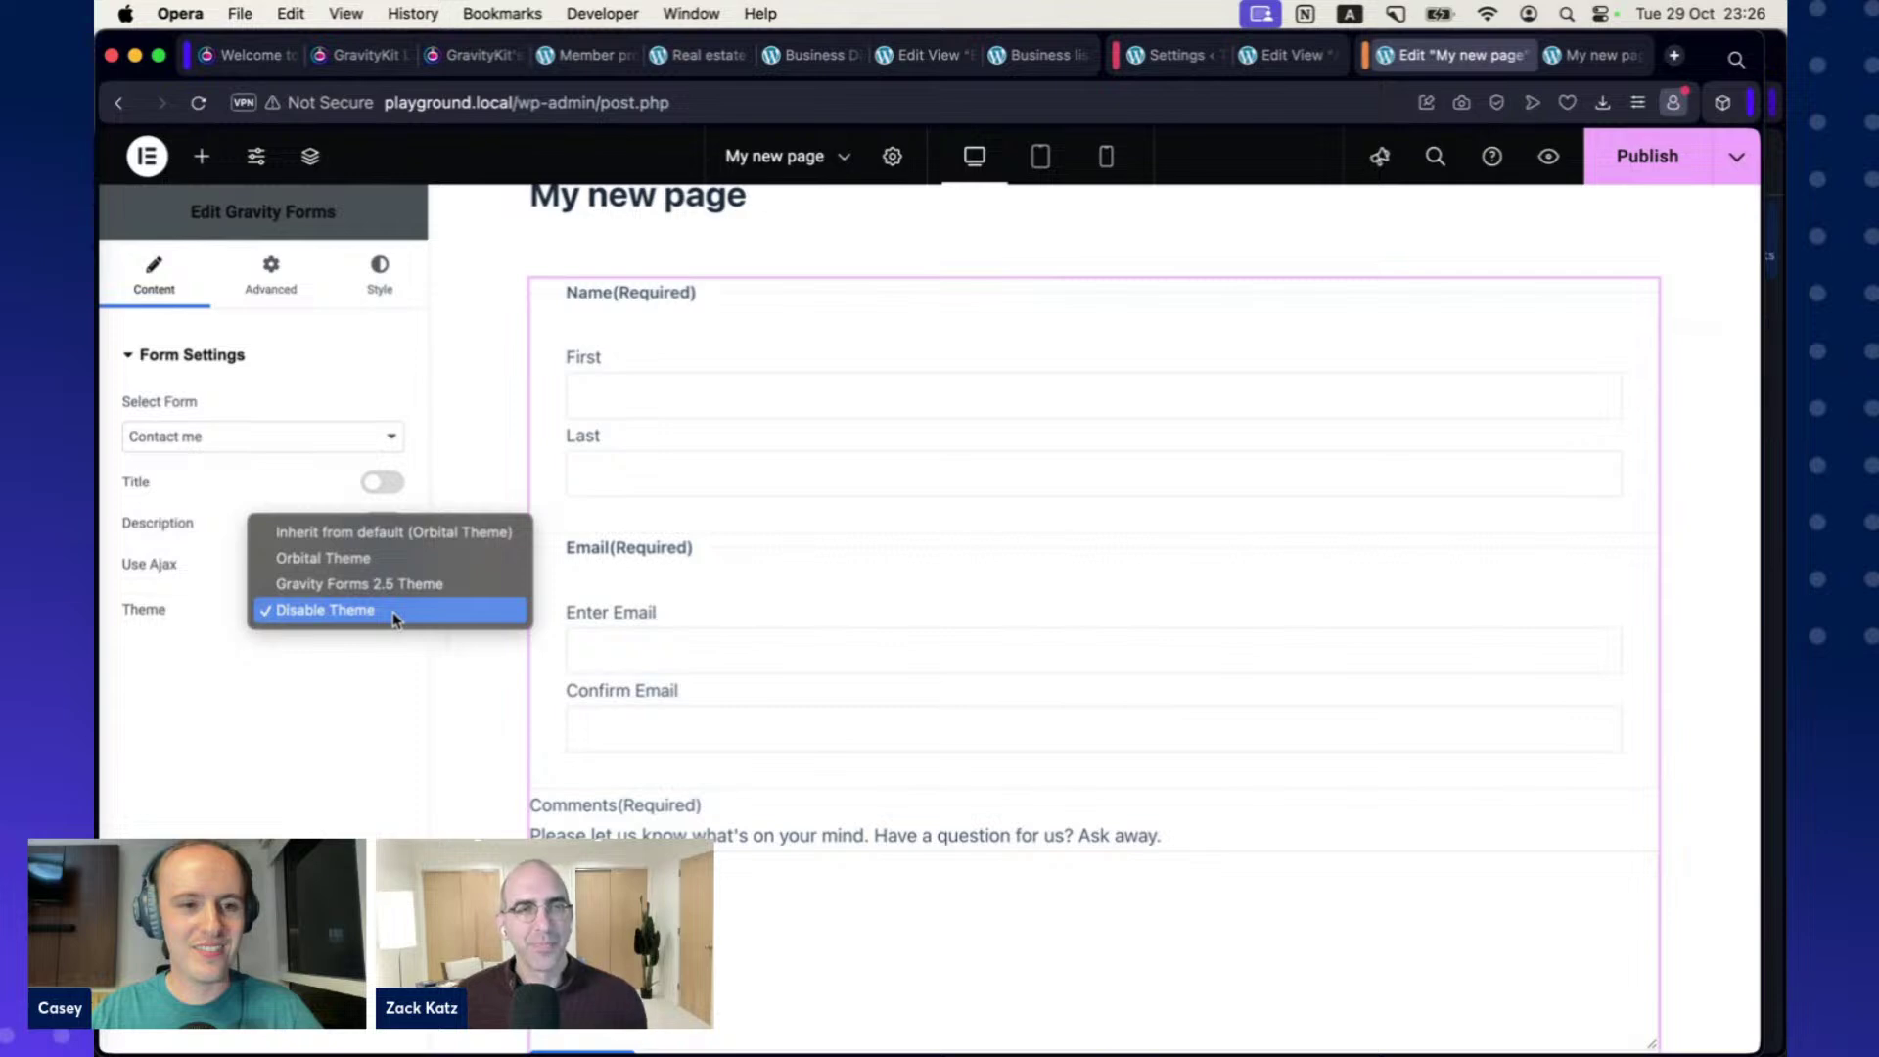
click(387, 560)
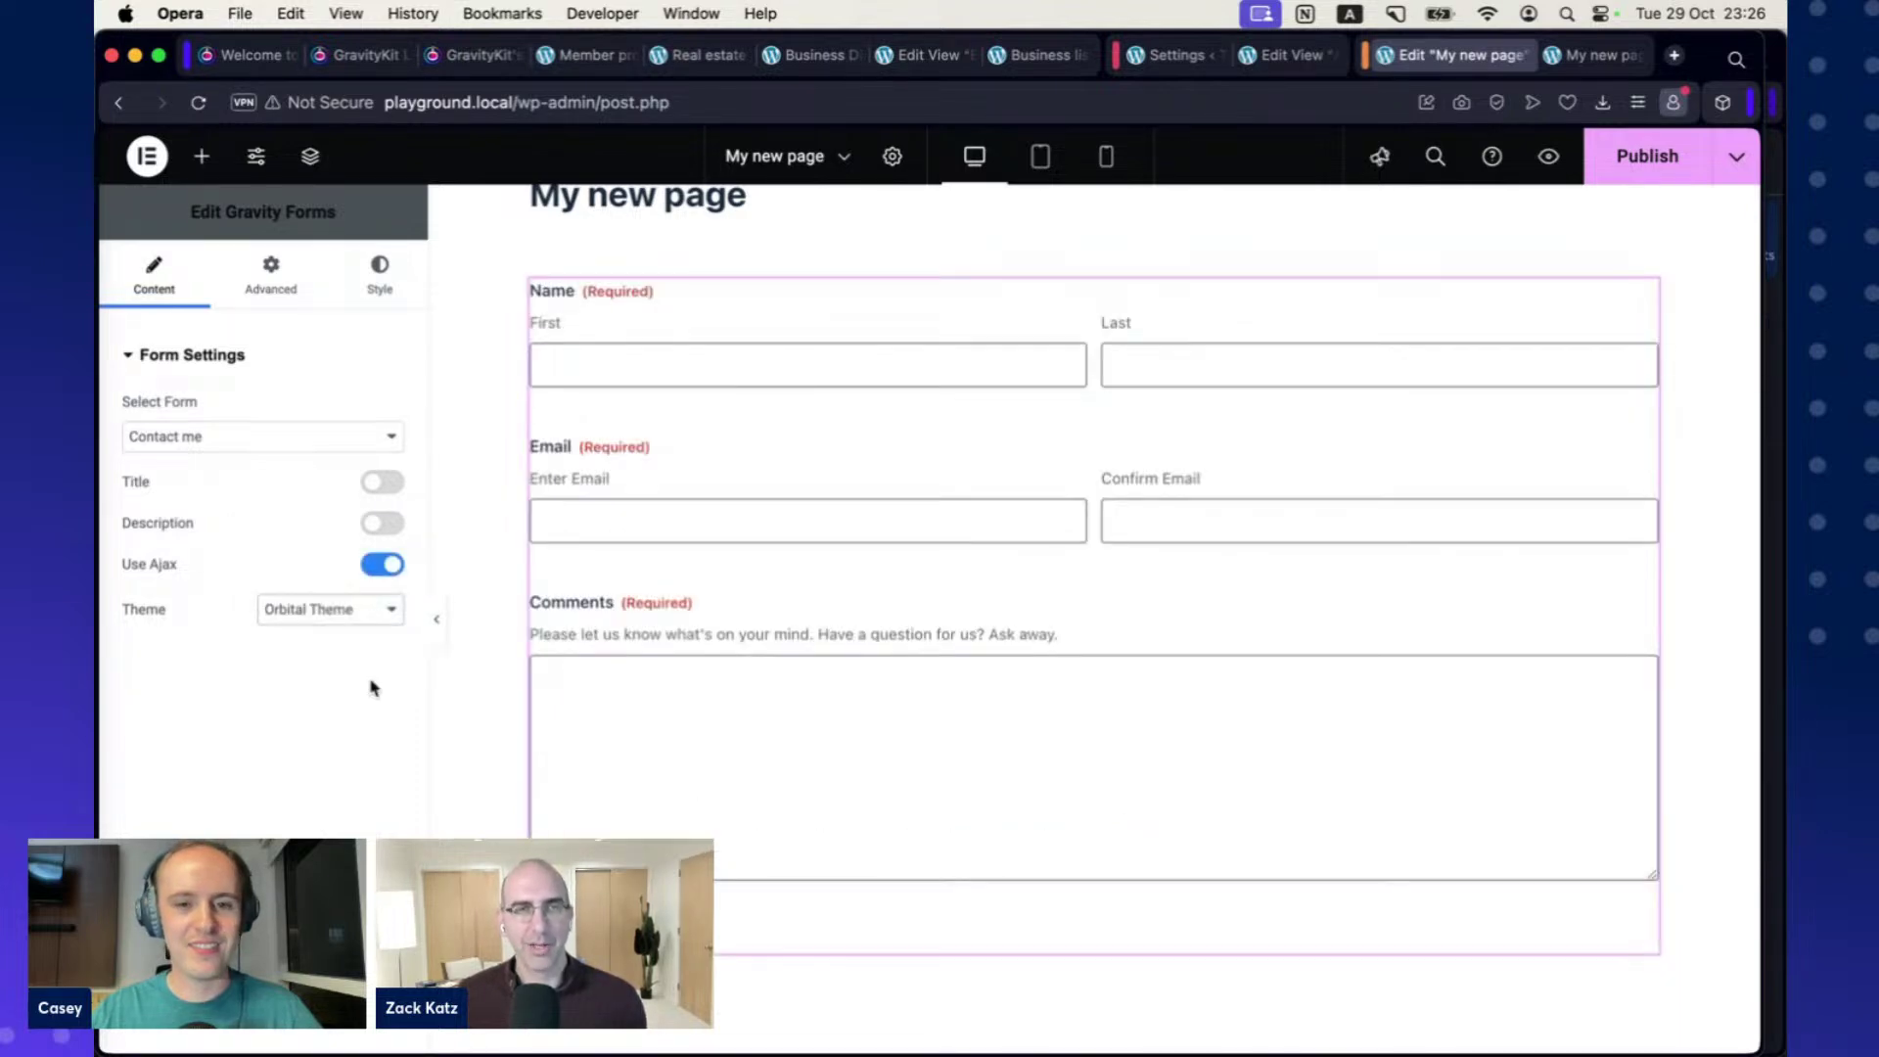
scroll(440, 620, up, 1)
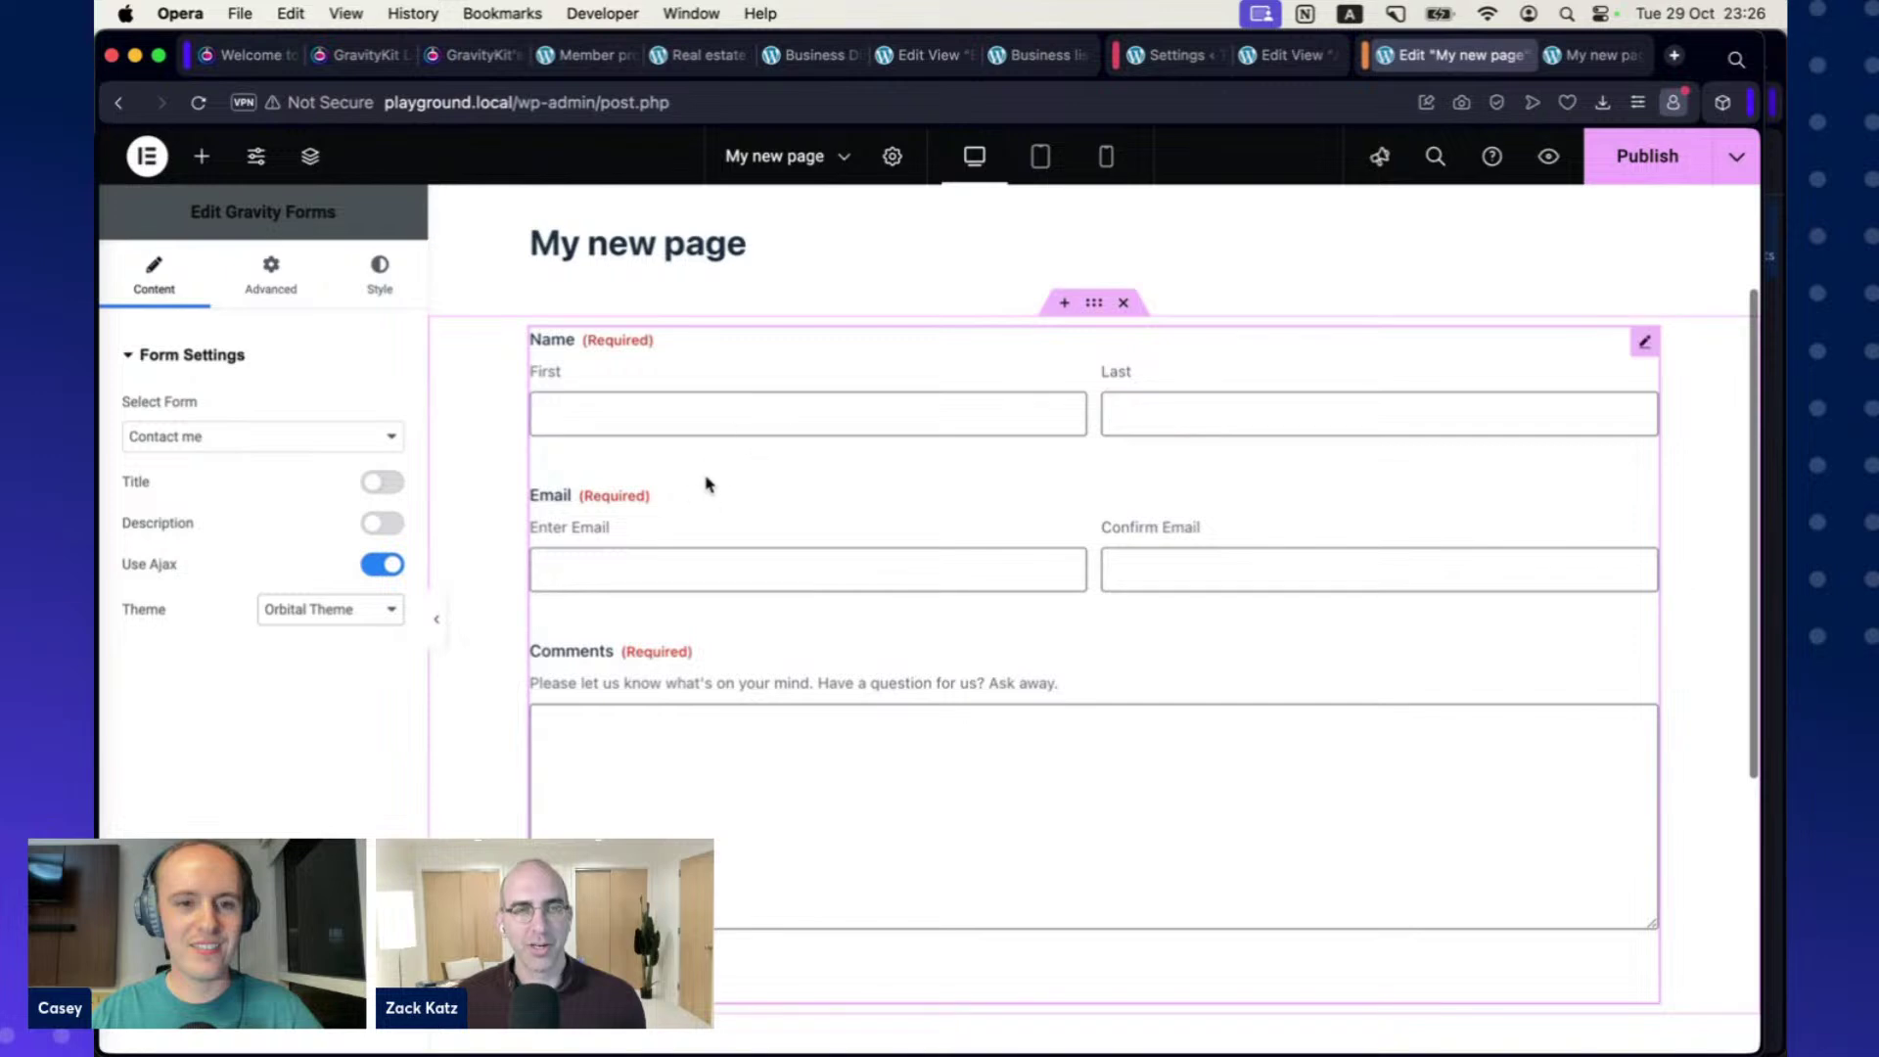